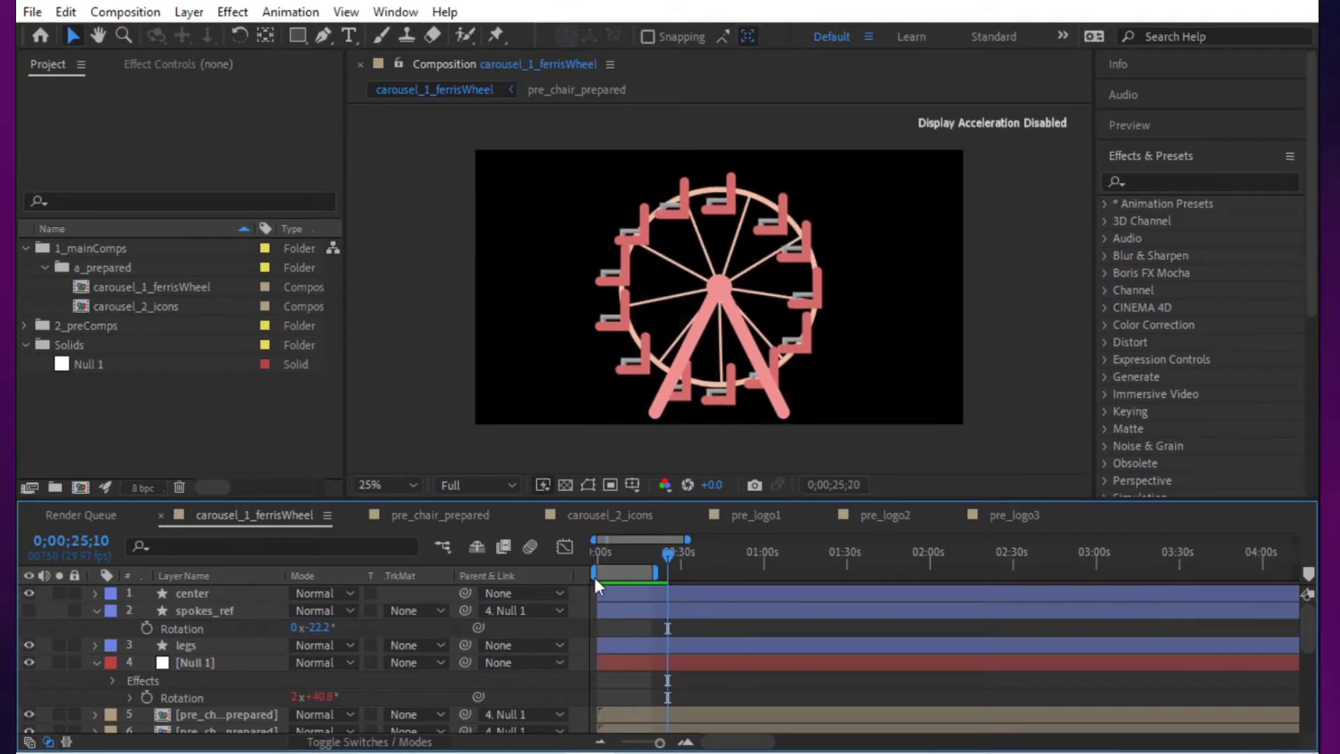
Step: Open the carousel_2_icons composition and preview its rotating icons animation
{"action": "left_click", "coordinate": [416, 402]}
{"action": "left_click", "coordinate": [197, 435]}
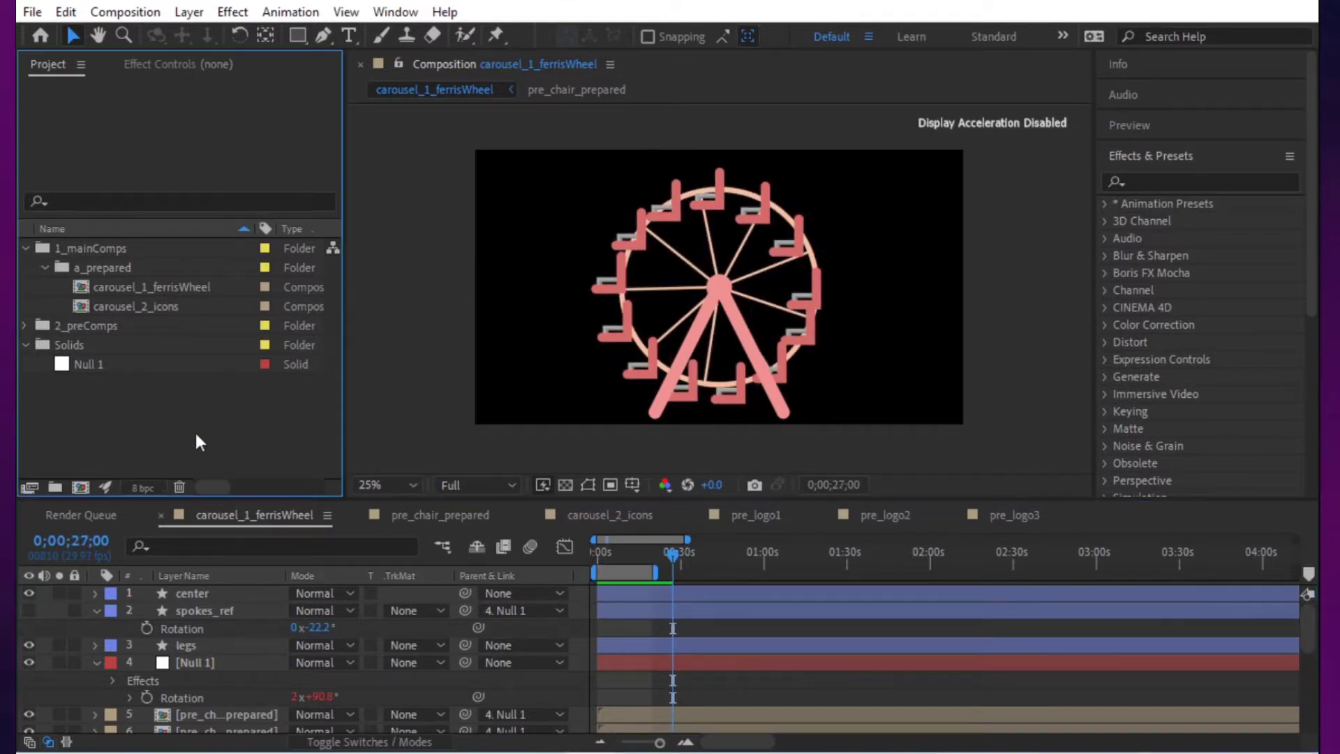
{"action": "double_click", "coordinate": [161, 306]}
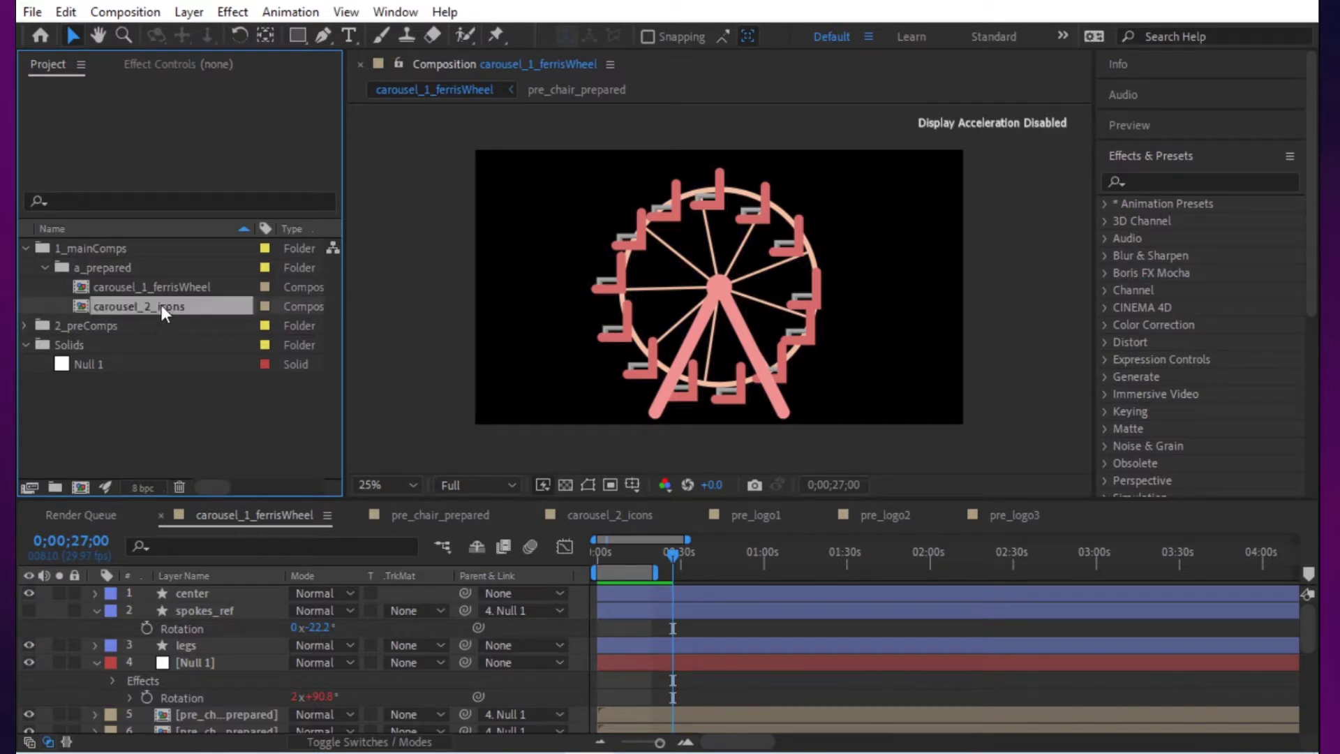
{"action": "left_click_drag", "start_coordinate": [608, 556], "coordinate": [623, 553]}
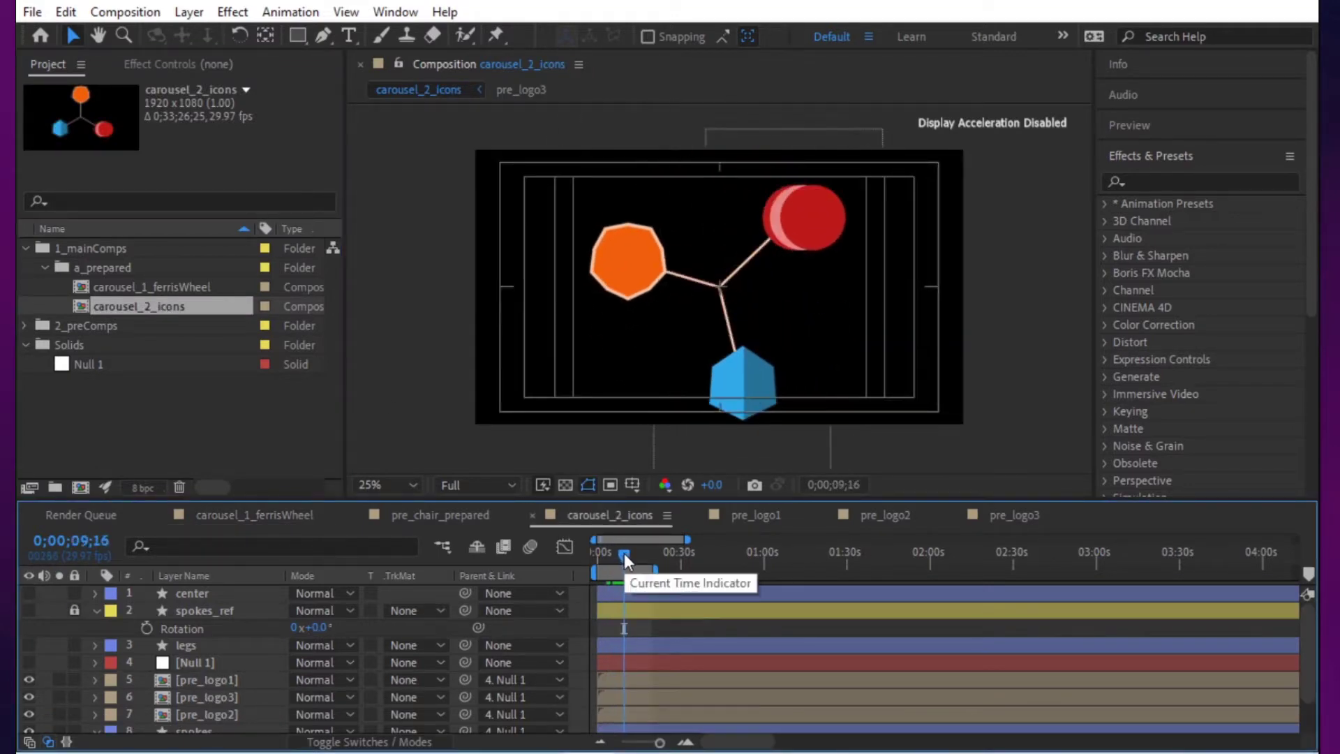
{"action": "key", "text": "space"}
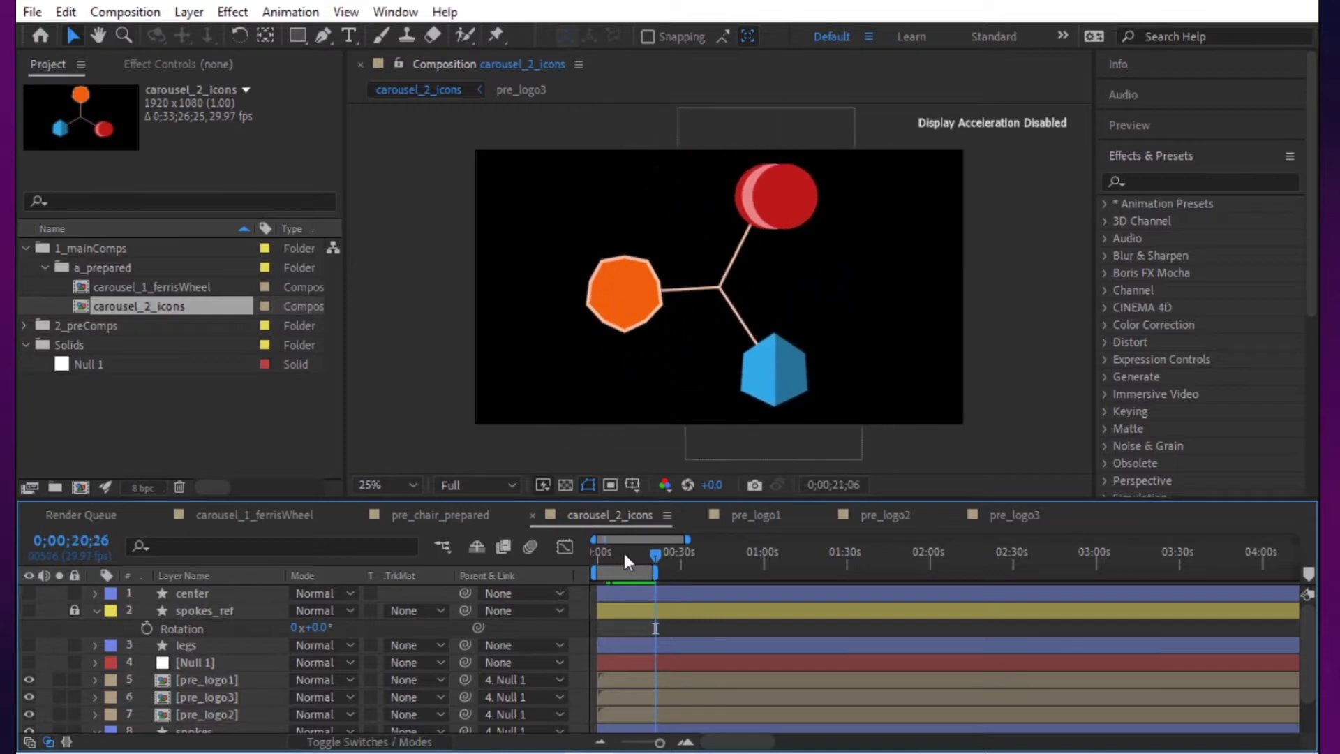
Step: Hide the spokes layer in carousel_2_icons and preview the icons rotating without it
{"action": "scroll", "coordinate": [155, 680], "scroll_direction": "down", "scroll_amount": 2}
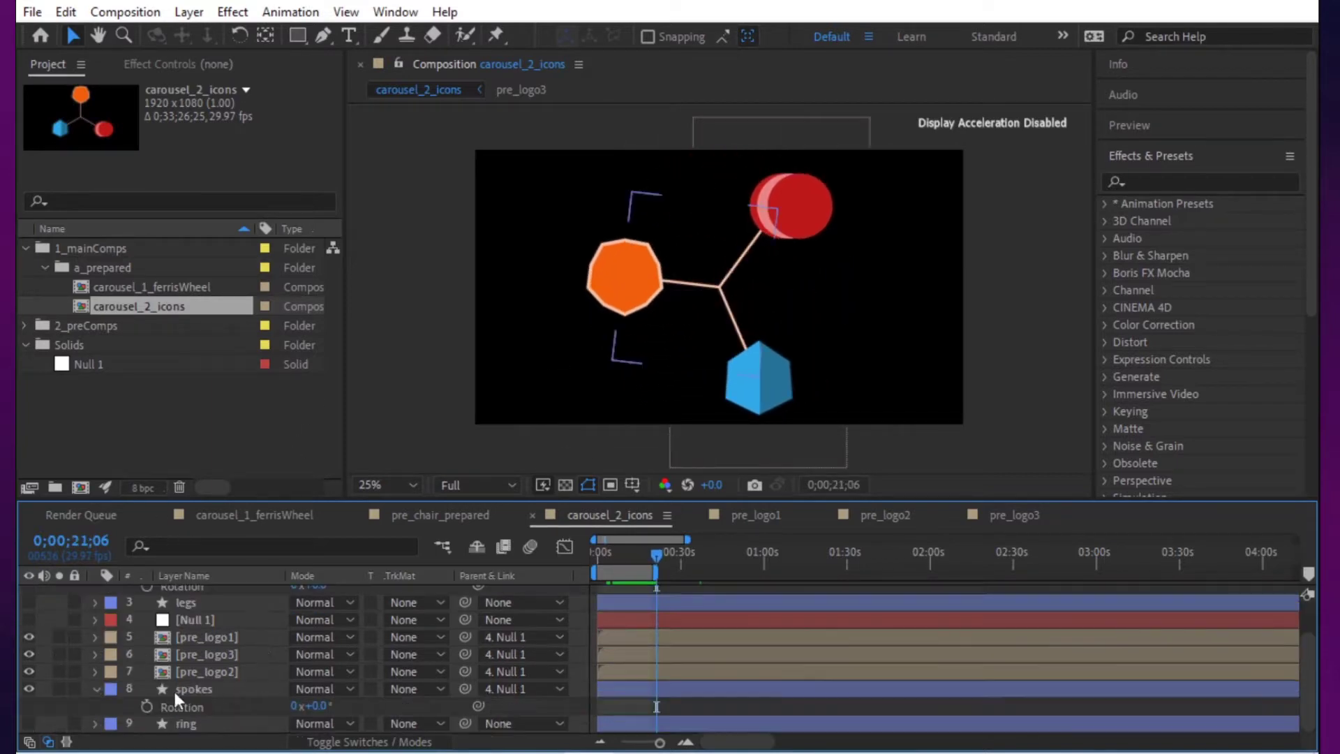
{"action": "left_click", "coordinate": [30, 687]}
{"action": "key", "text": "space"}
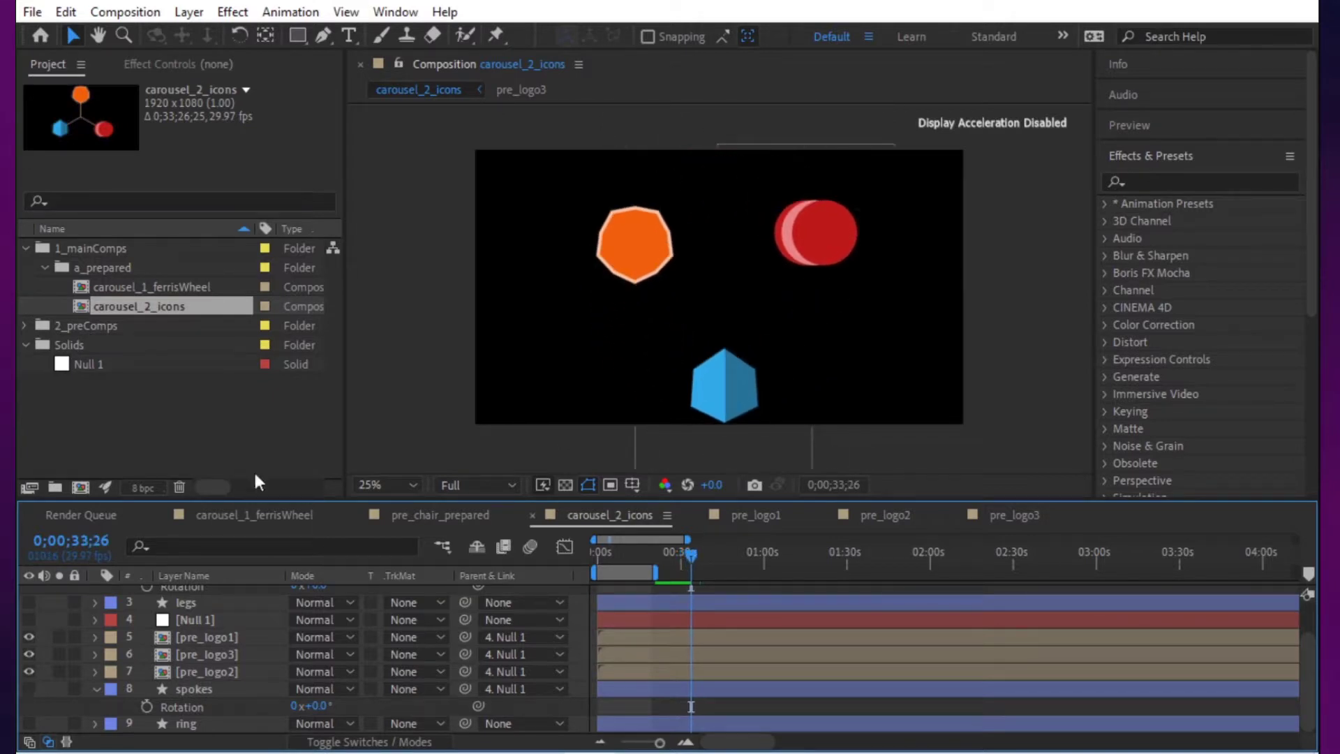
{"action": "left_click", "coordinate": [210, 413]}
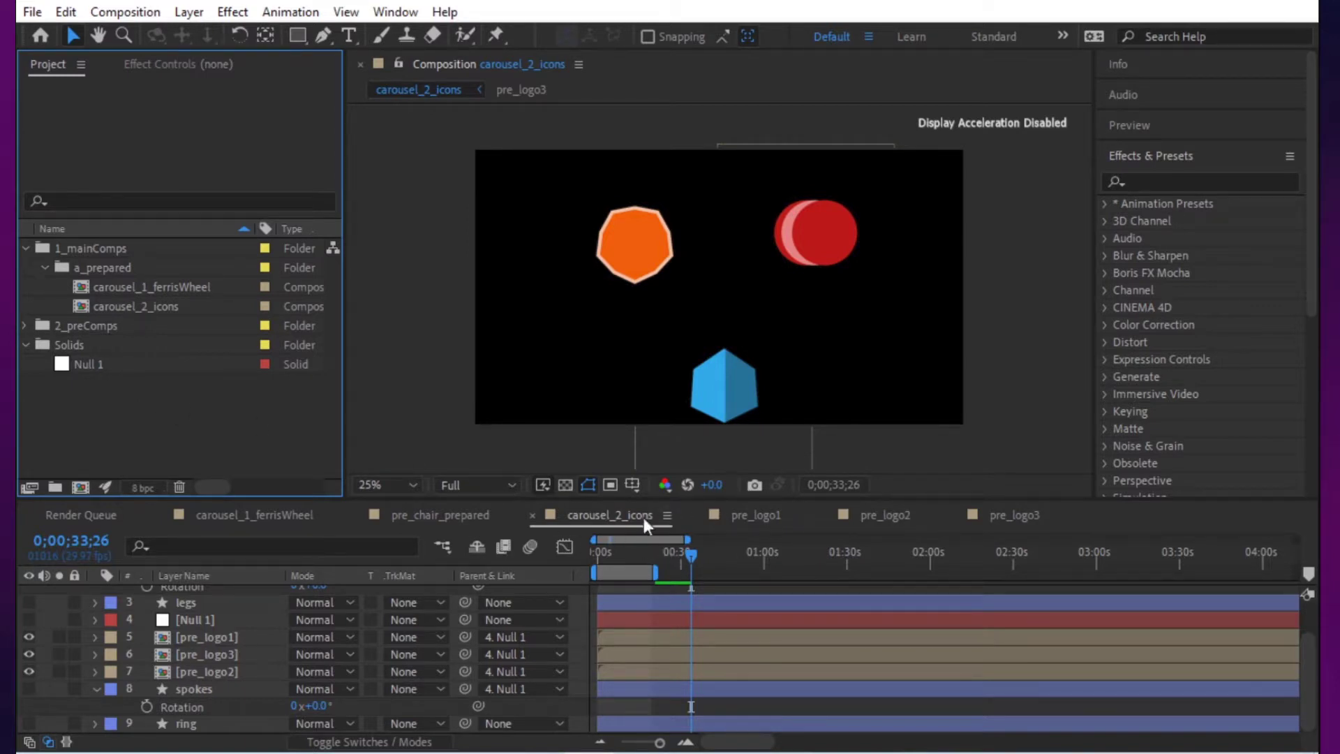
Step: Close the three pre_logo compositions, carousel_2_icons and pre_chair_prepared, keeping only carousel_1_ferrisWheel open
{"action": "left_click", "coordinate": [753, 521]}
{"action": "key", "text": "ctrl+w"}
{"action": "key", "text": "ctrl+w"}
{"action": "key", "text": "ctrl+w"}
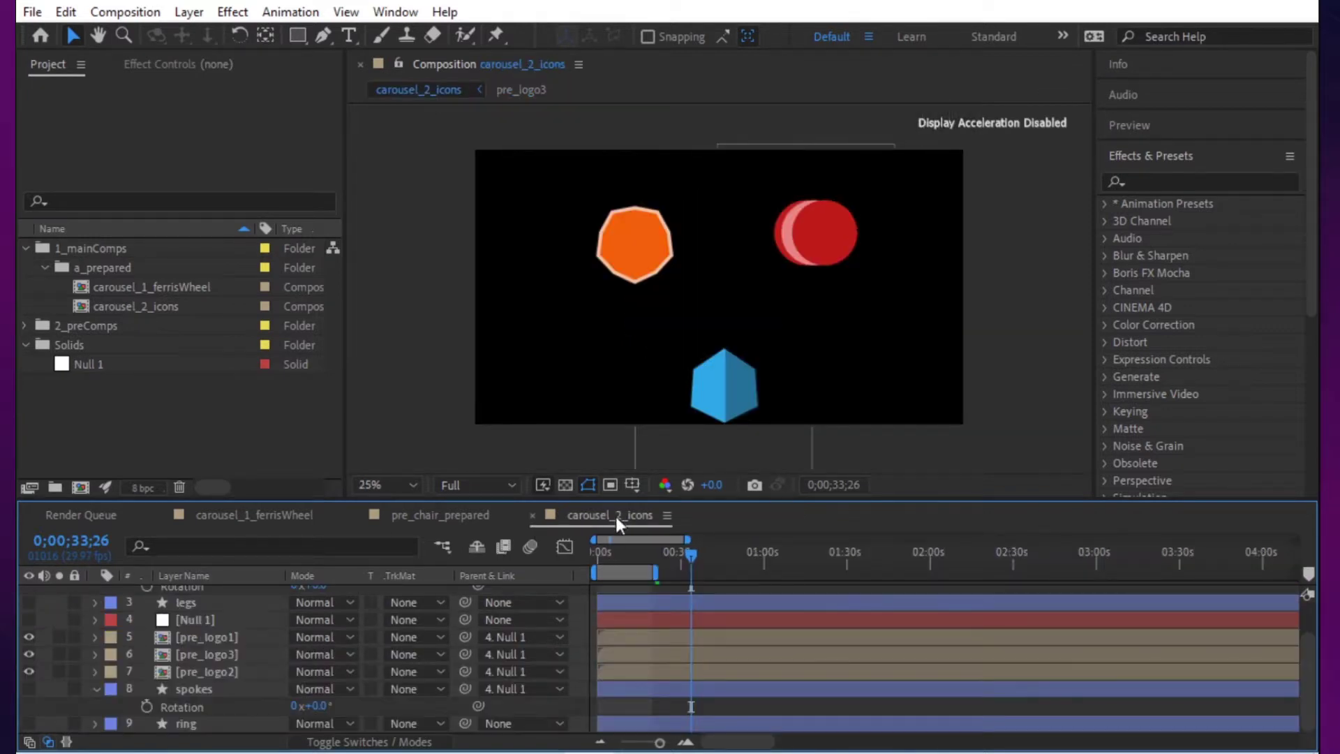
{"action": "key", "text": "ctrl+w"}
{"action": "key", "text": "ctrl+w"}
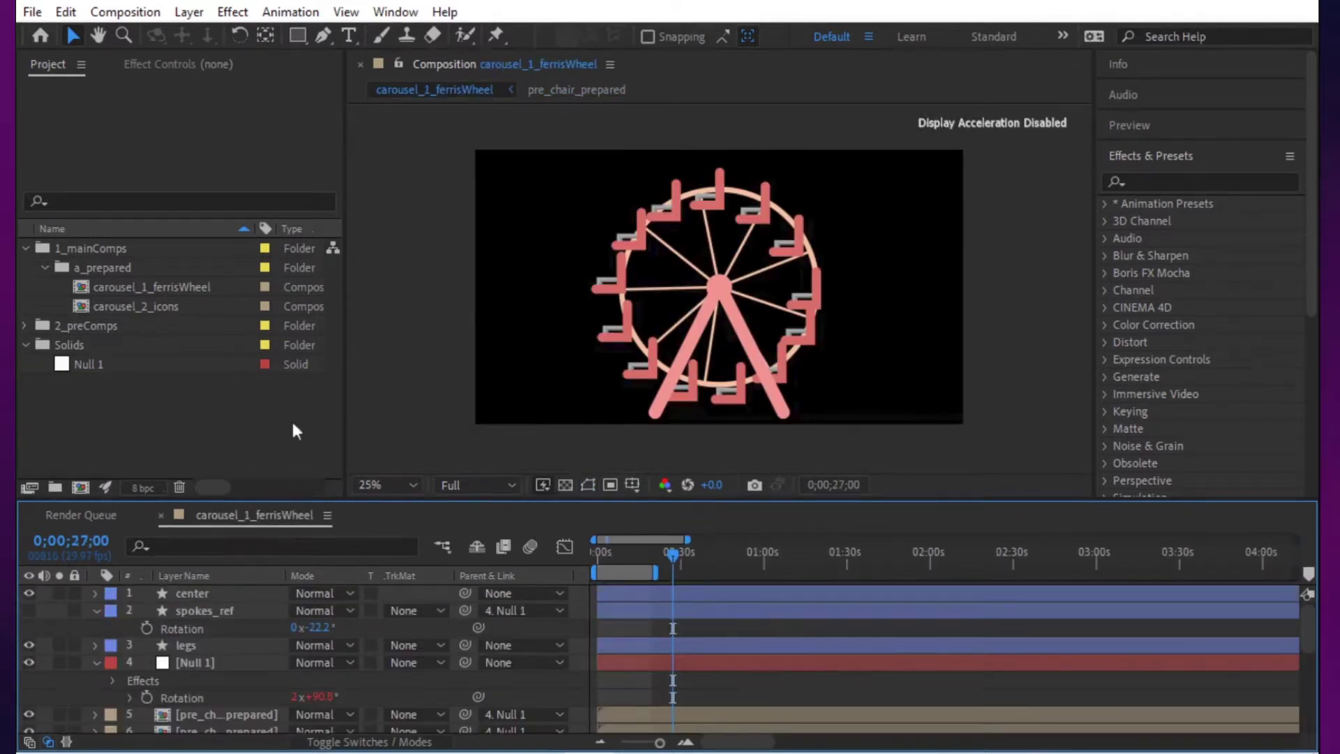
Step: Create a 1920 x 1080 px composition named carousel_build inside the 1_mainComps folder
{"action": "left_click", "coordinate": [169, 413]}
{"action": "left_click", "coordinate": [103, 248]}
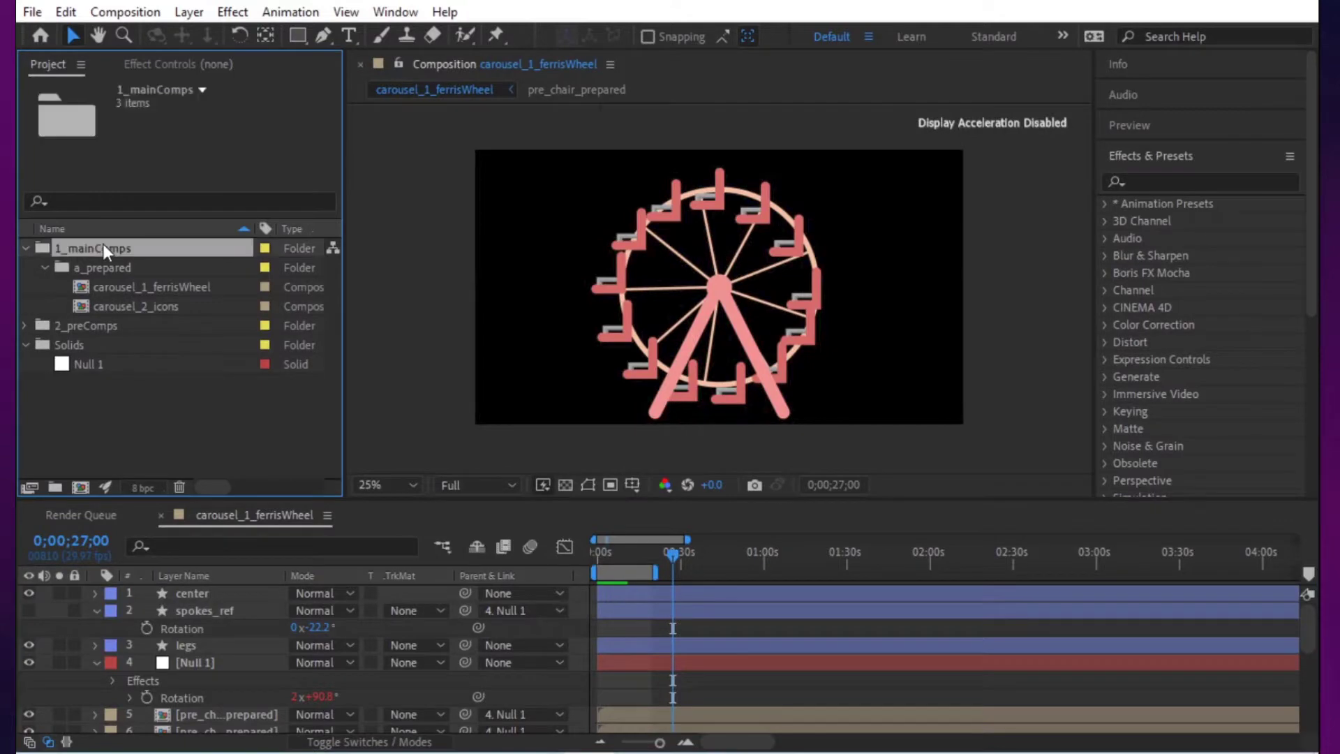
{"action": "key", "text": "ctrl+n"}
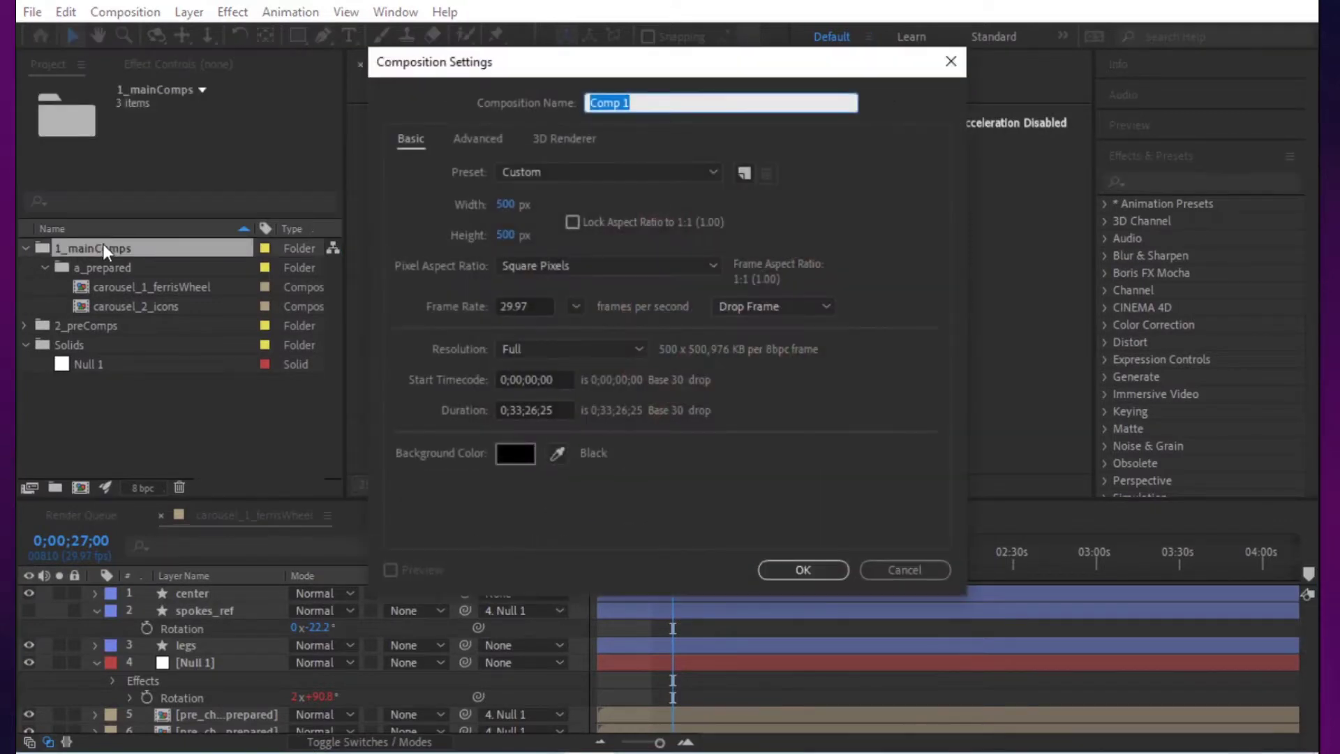
{"action": "left_click", "coordinate": [505, 205]}
{"action": "type", "text": "192"}
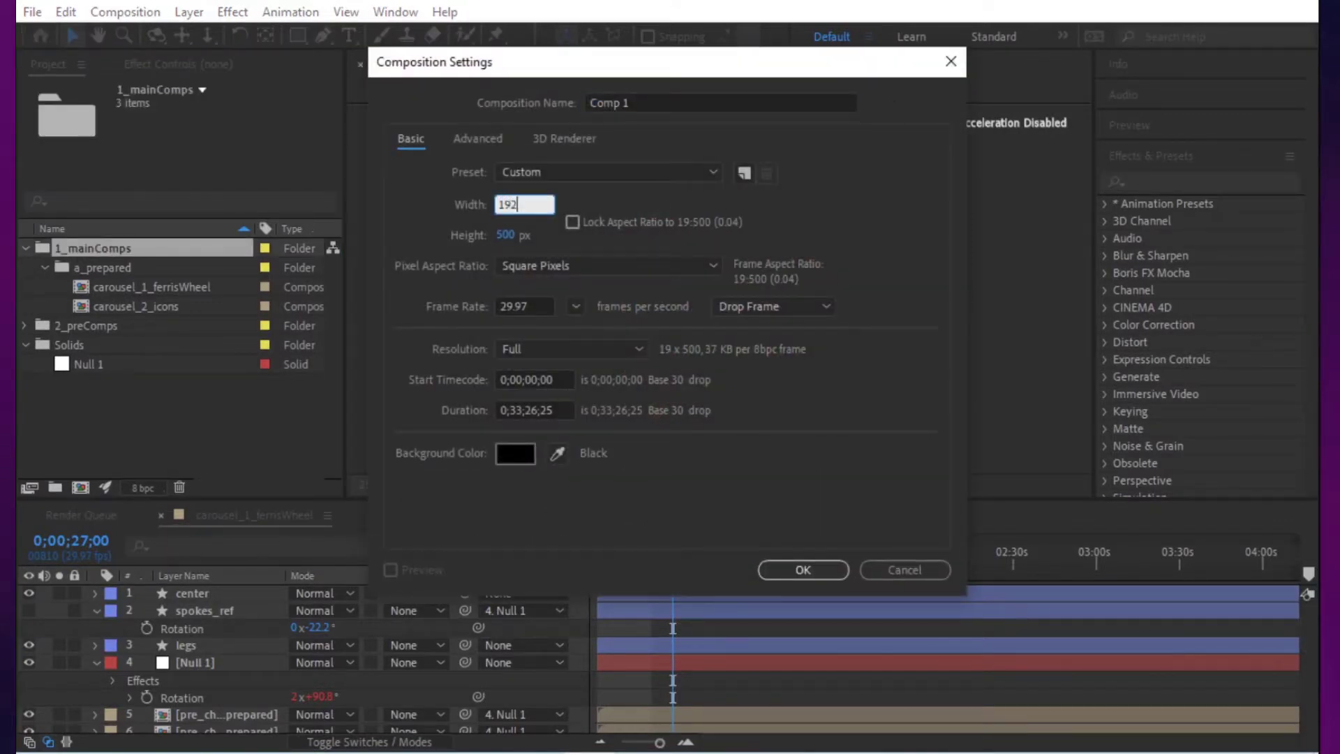
{"action": "type", "text": "0"}
{"action": "key", "text": "Tab"}
{"action": "type", "text": "1080"}
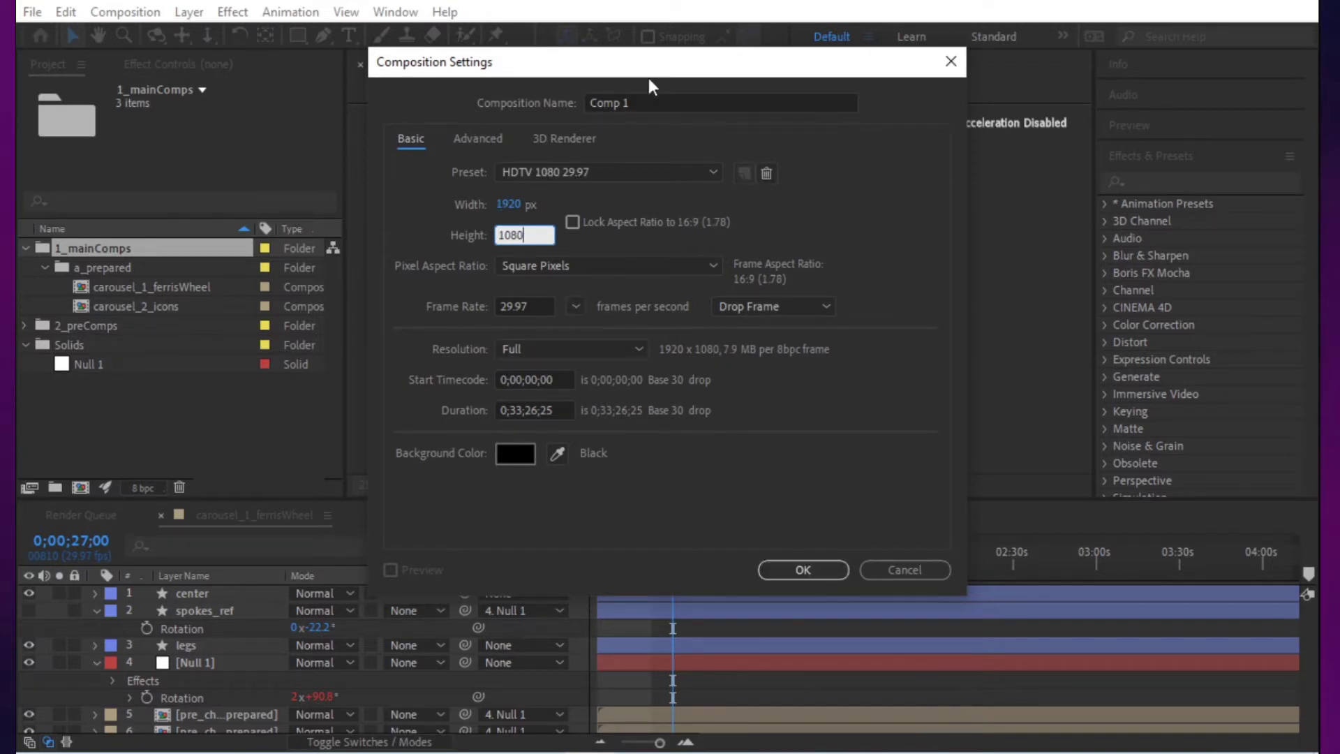
{"action": "left_click", "coordinate": [656, 98]}
{"action": "type", "text": "carousel_build"}
{"action": "key", "text": "Return"}
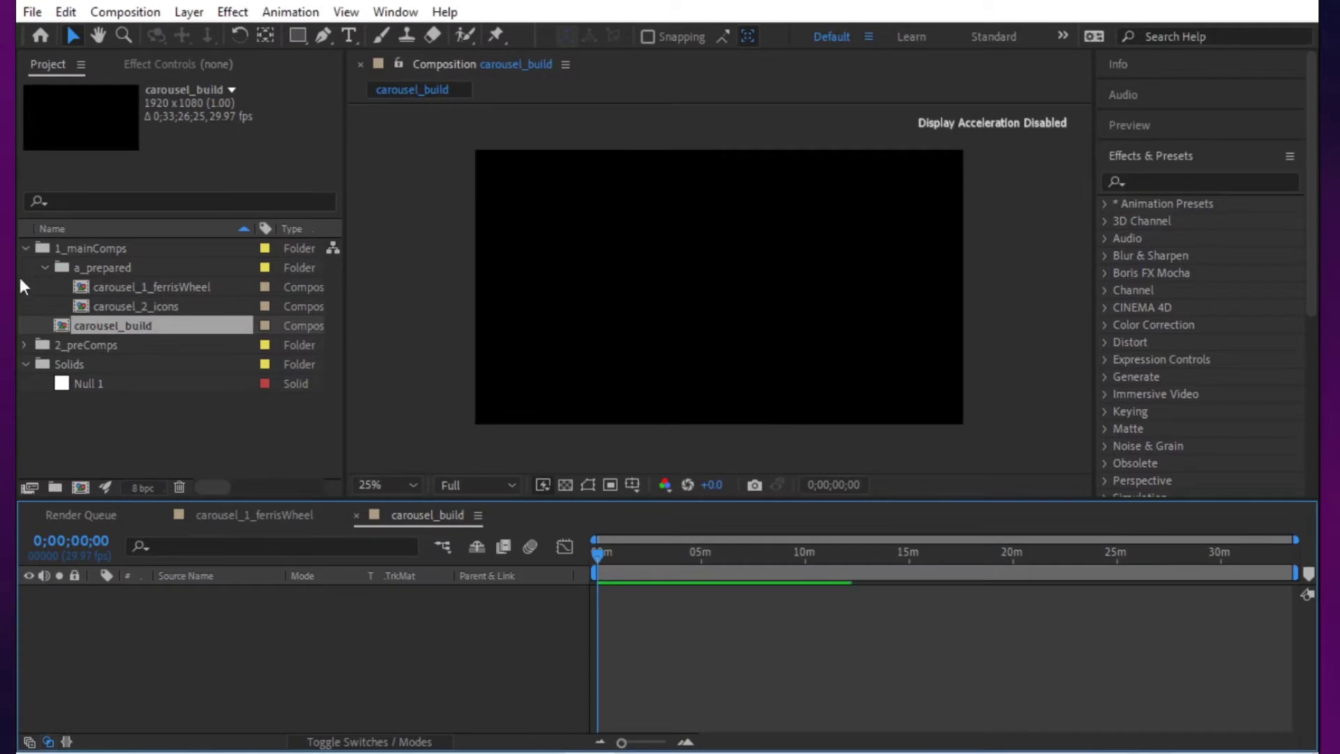
Step: Examine the center and legs of the wheel in carousel_1_ferrisWheel as reference, ending in the carousel_build composition
{"action": "double_click", "coordinate": [196, 286]}
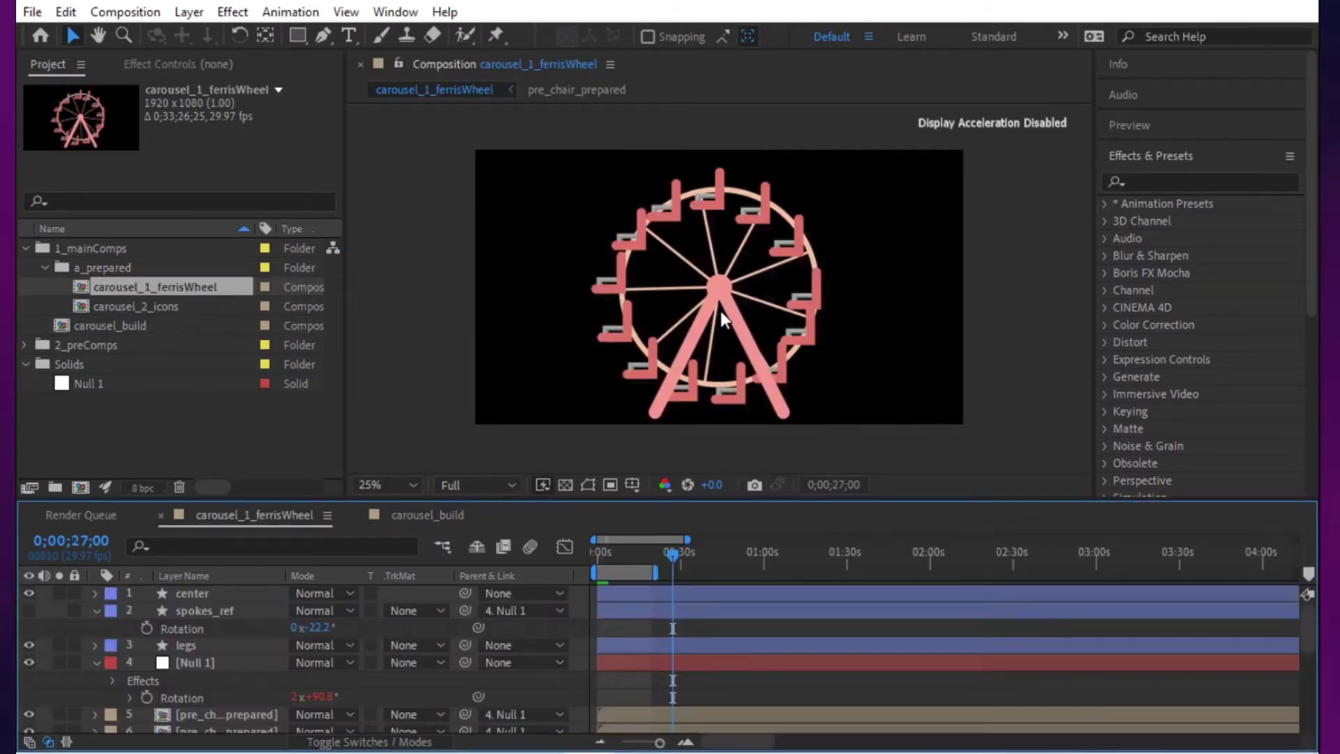
{"action": "left_click", "coordinate": [724, 291]}
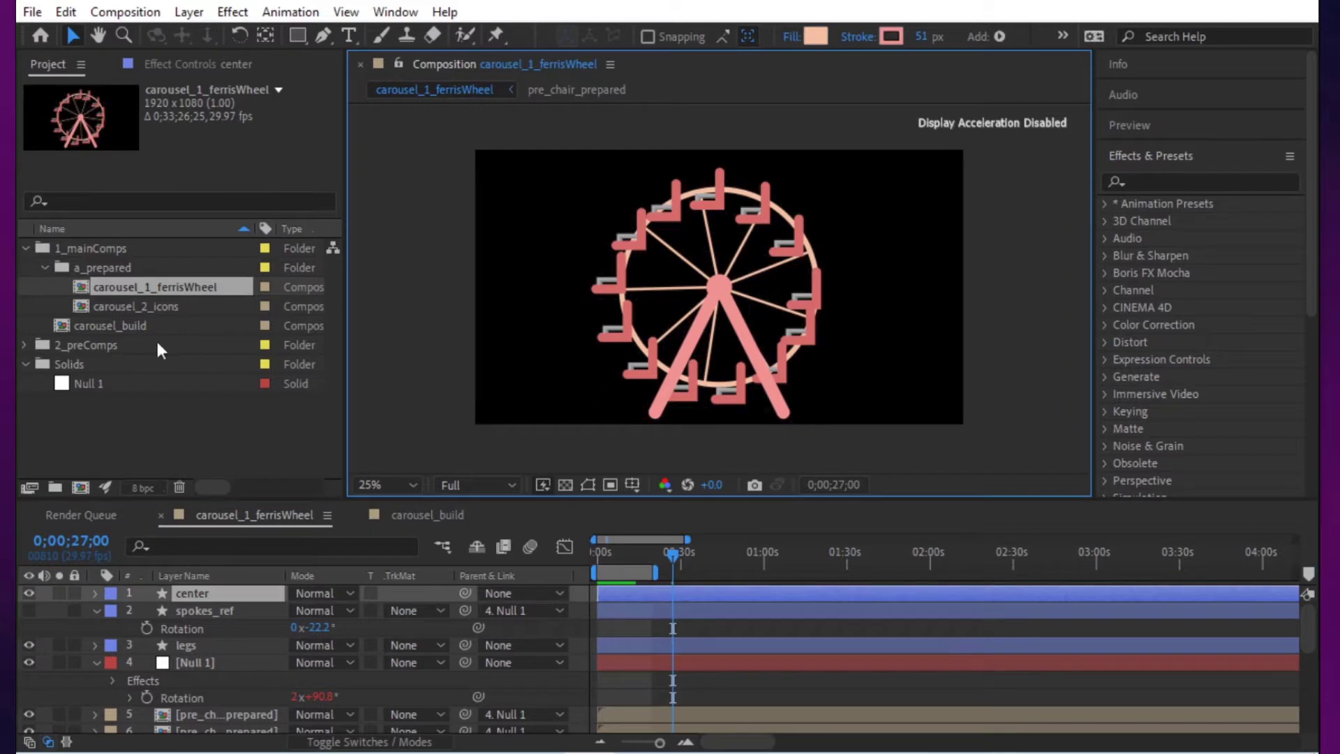
{"action": "double_click", "coordinate": [123, 324]}
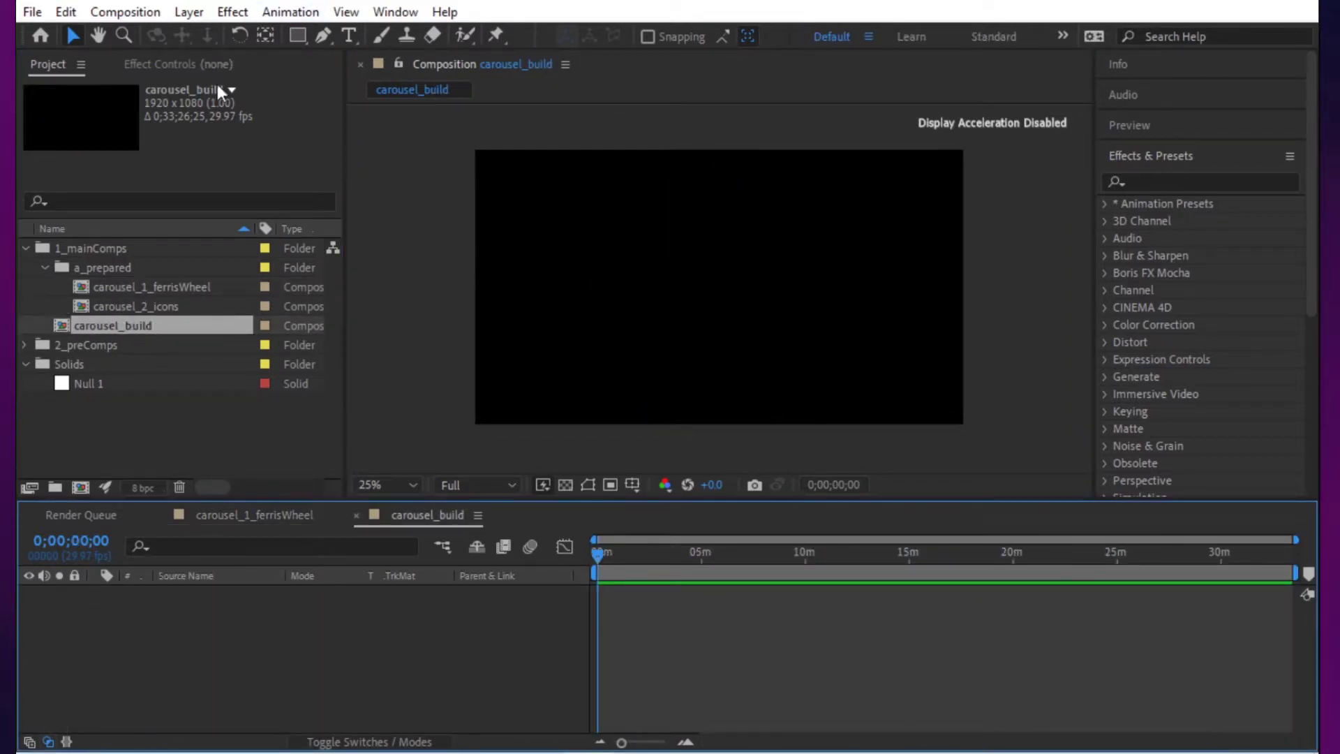
{"action": "double_click", "coordinate": [143, 288]}
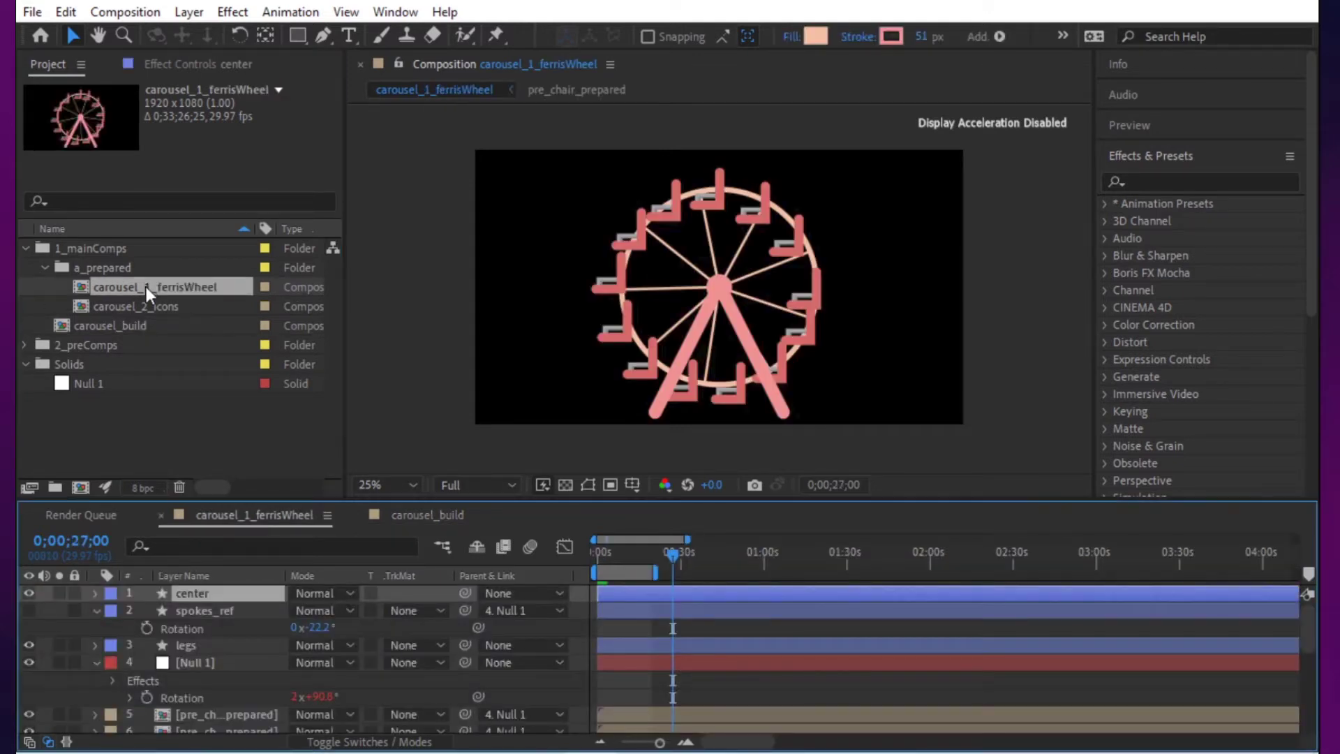
{"action": "double_click", "coordinate": [120, 322]}
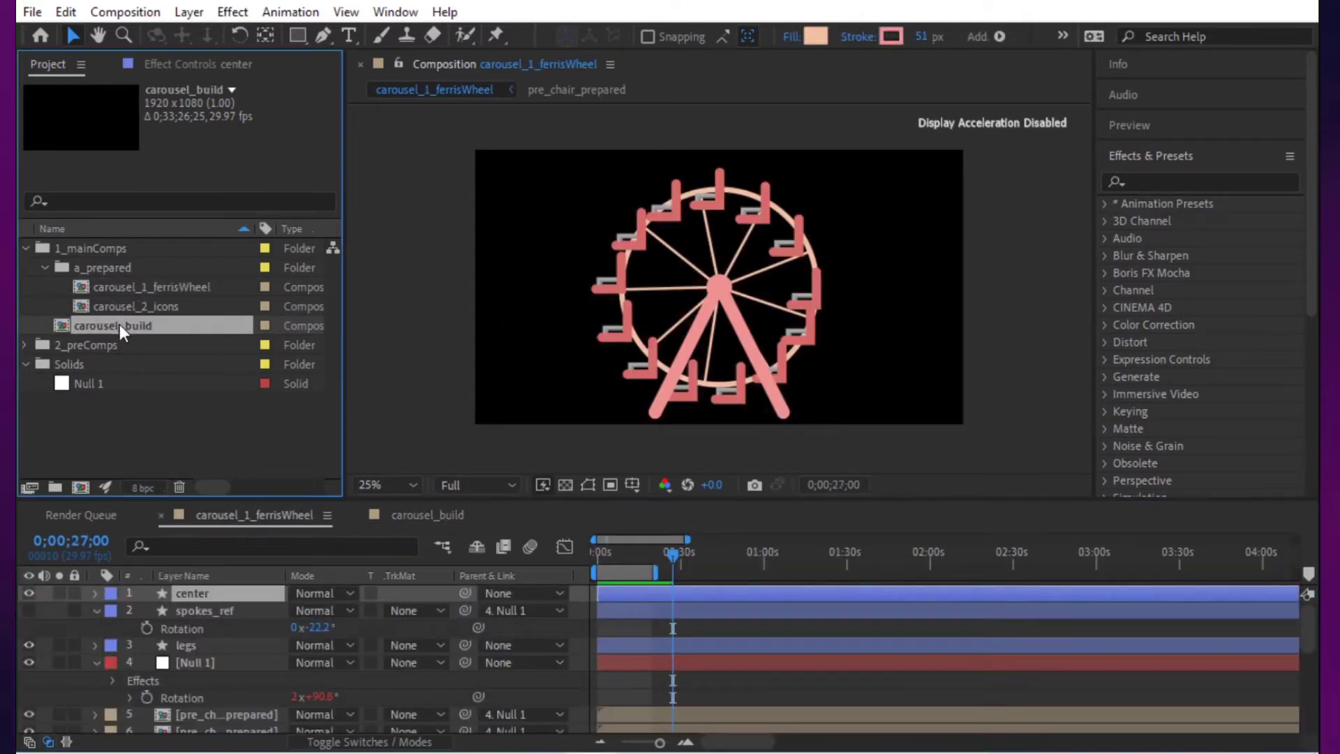
Step: Activate the Pen tool, show the title/action safe guides and set the shape fill to None
{"action": "left_click", "coordinate": [331, 31]}
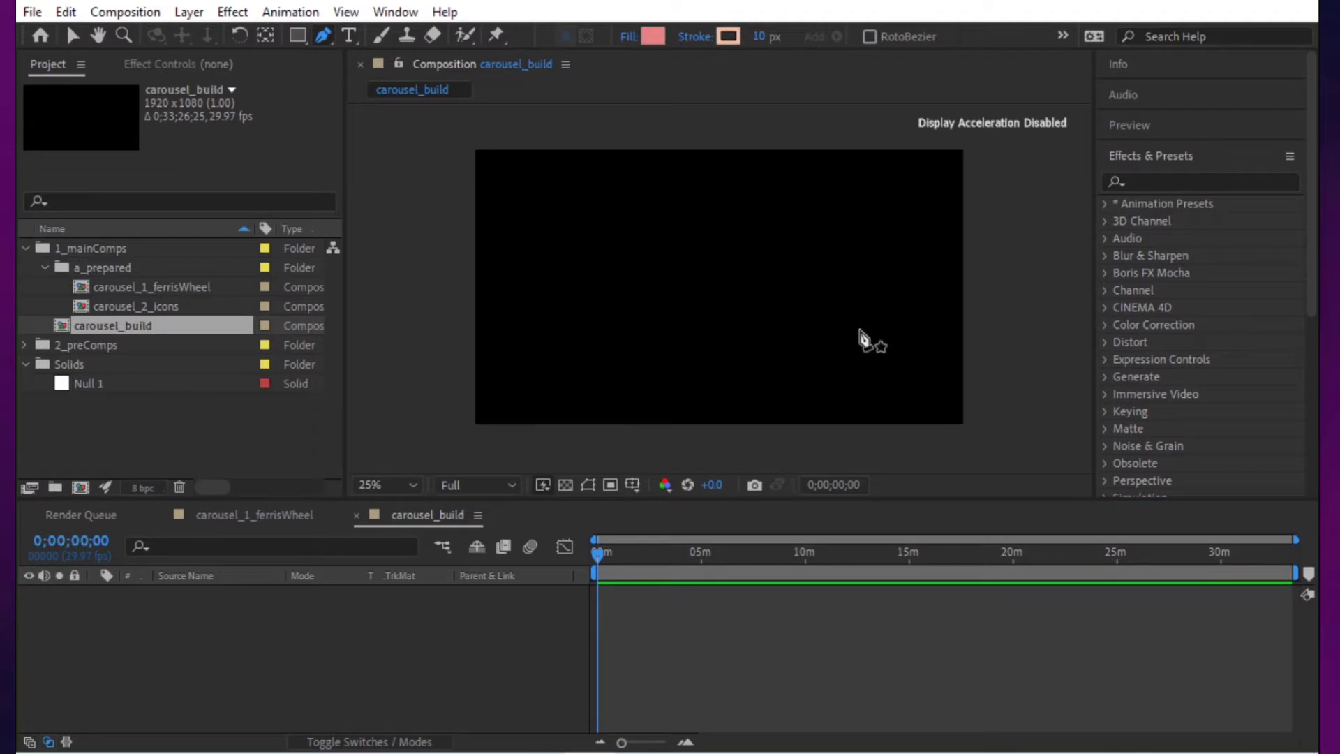
{"action": "key", "text": "apostrophe"}
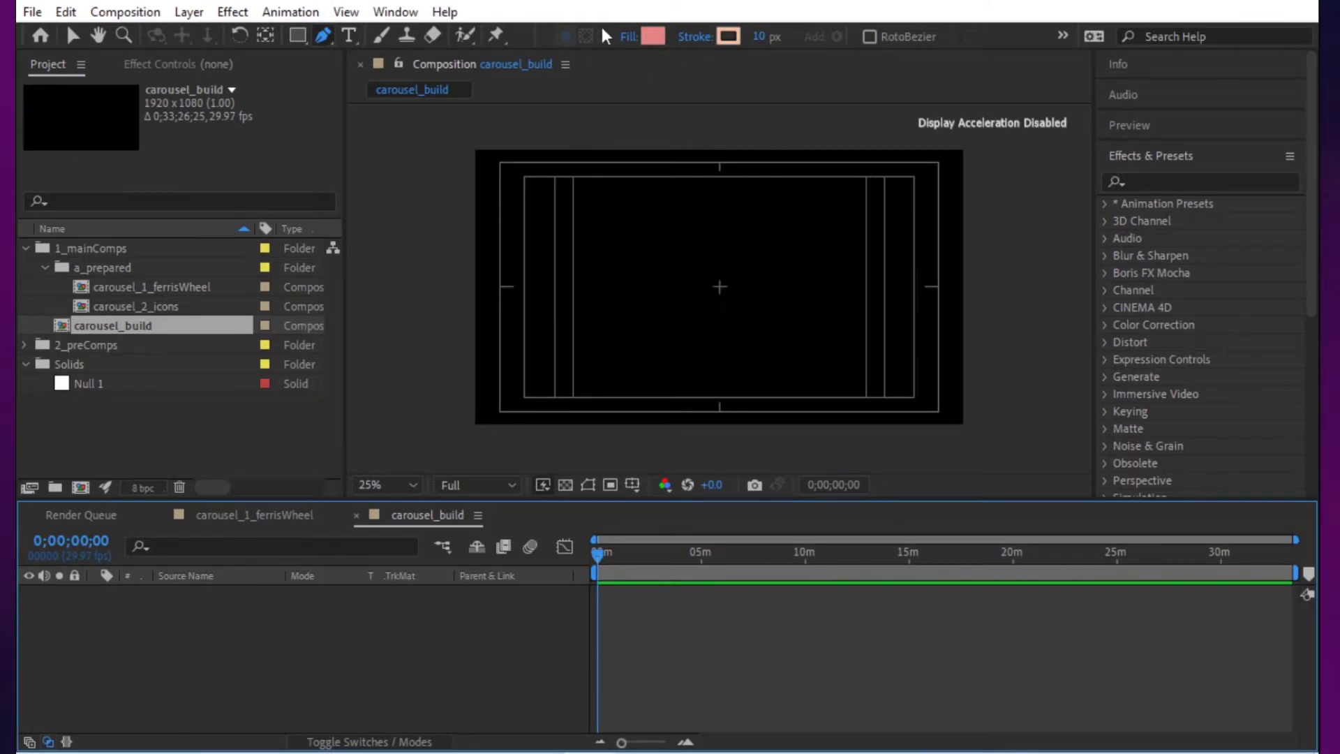
{"action": "left_click", "coordinate": [625, 39]}
{"action": "left_click", "coordinate": [563, 319]}
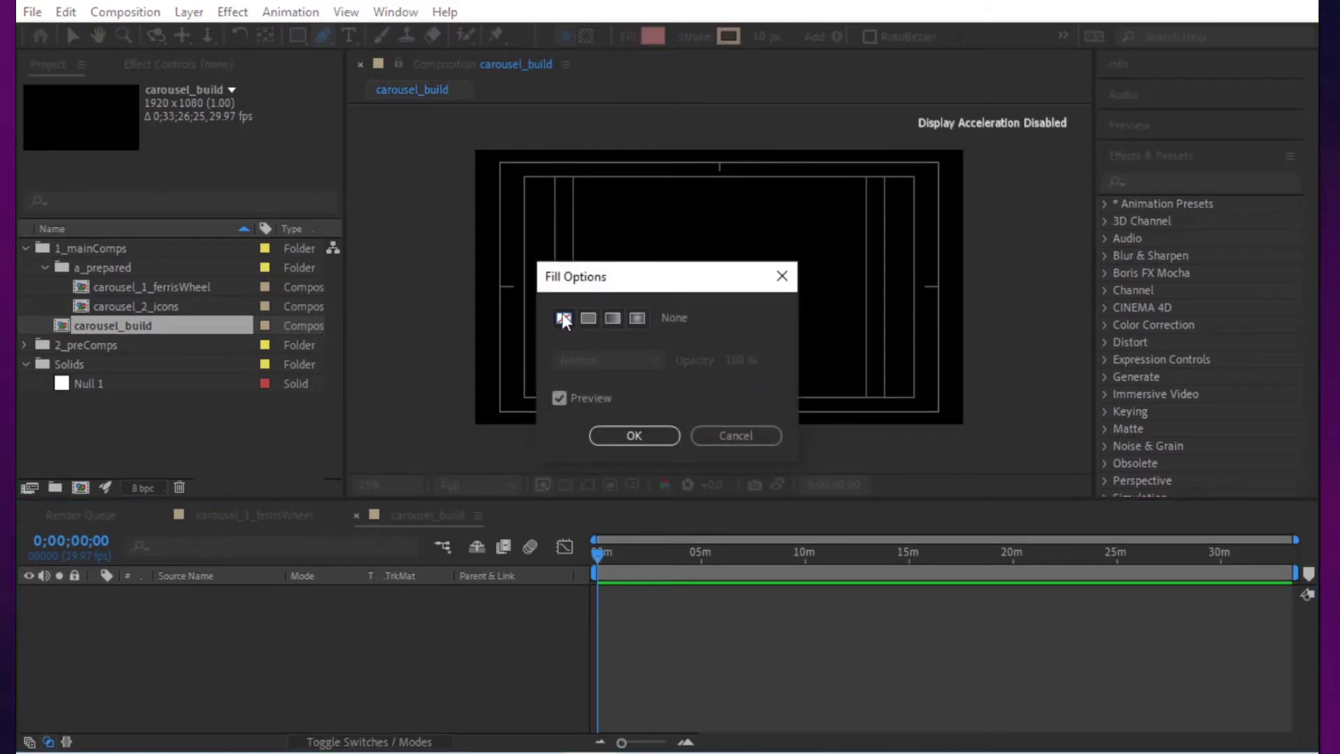
{"action": "left_click", "coordinate": [670, 440]}
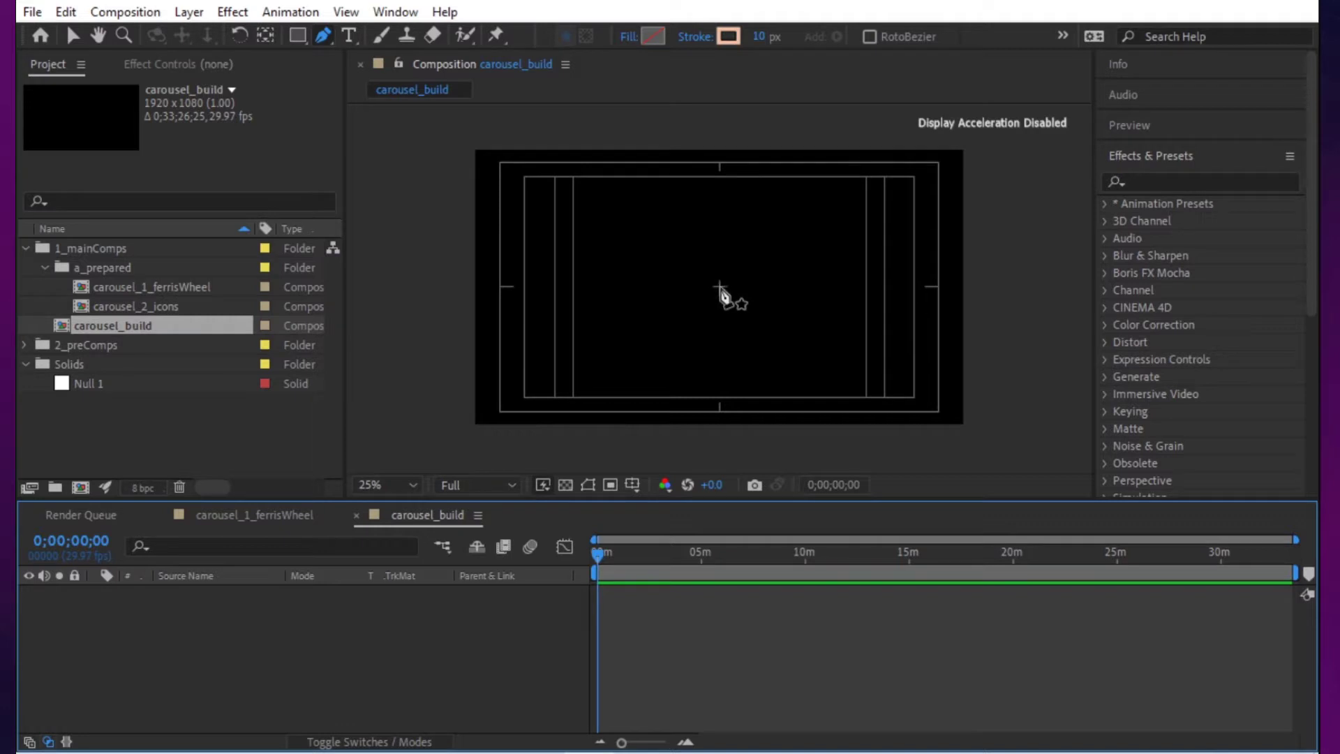
Step: Draw a straight leg from the composition centre down and slightly right to the lower safe guide, with a 69 px stroke
{"action": "left_click", "coordinate": [719, 291]}
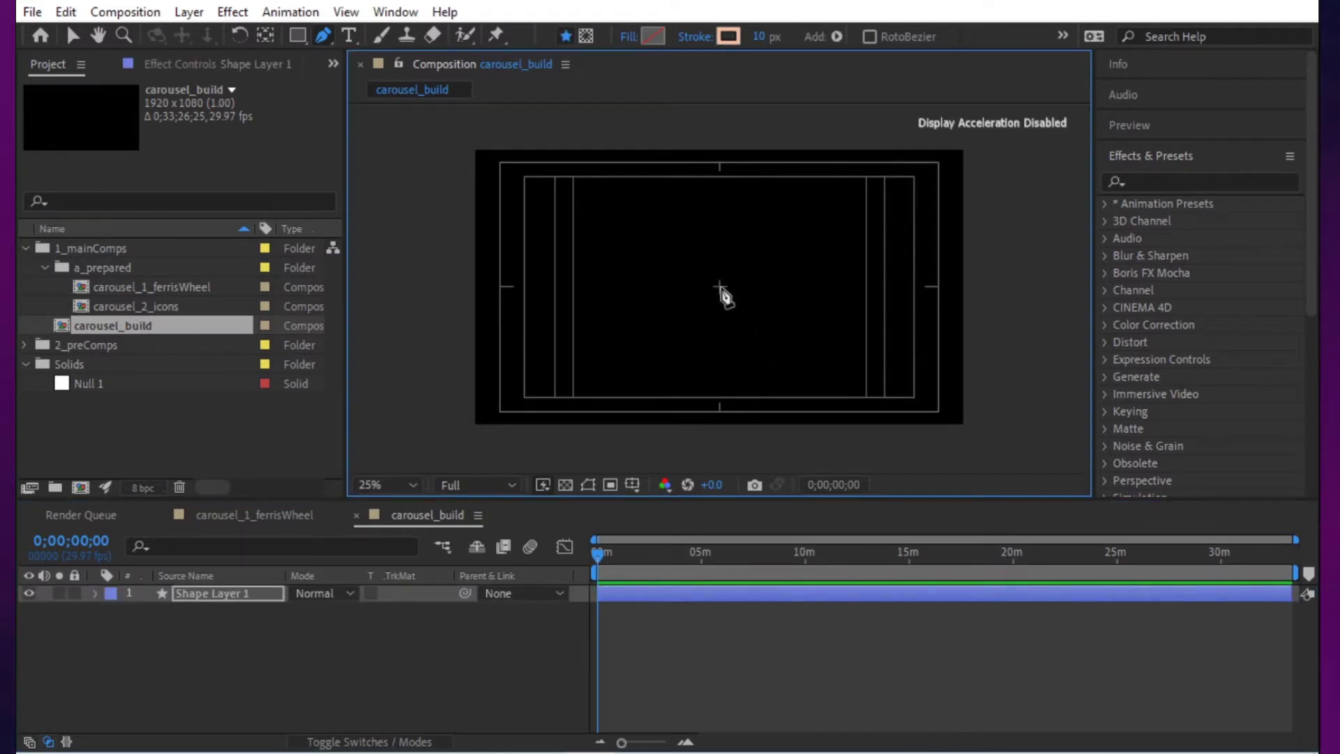
{"action": "left_click", "coordinate": [720, 287]}
{"action": "left_click", "coordinate": [761, 406]}
{"action": "left_click_drag", "start_coordinate": [752, 36], "coordinate": [817, 35]}
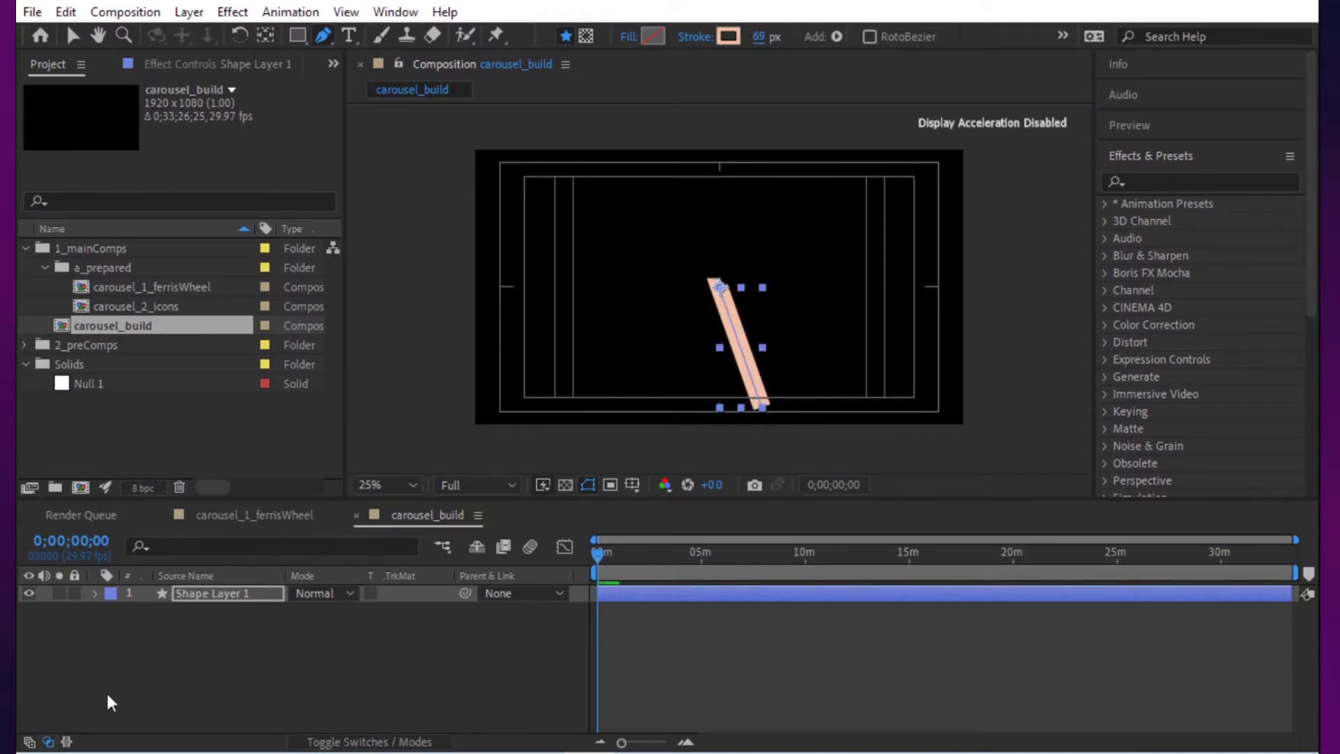
Step: Set the line cap of the leg's stroke to Round Cap
{"action": "key", "text": "u"}
{"action": "key", "text": "u"}
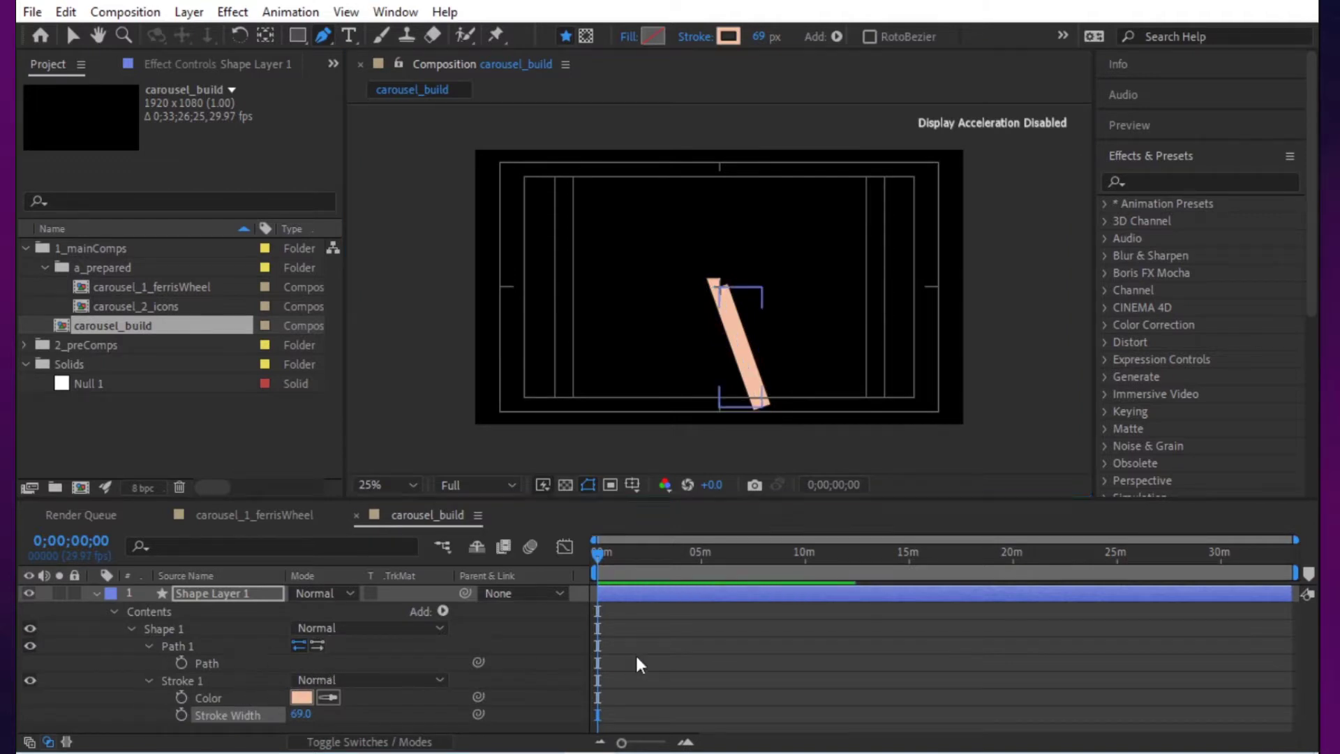
{"action": "left_click", "coordinate": [636, 659]}
{"action": "left_click", "coordinate": [147, 679]}
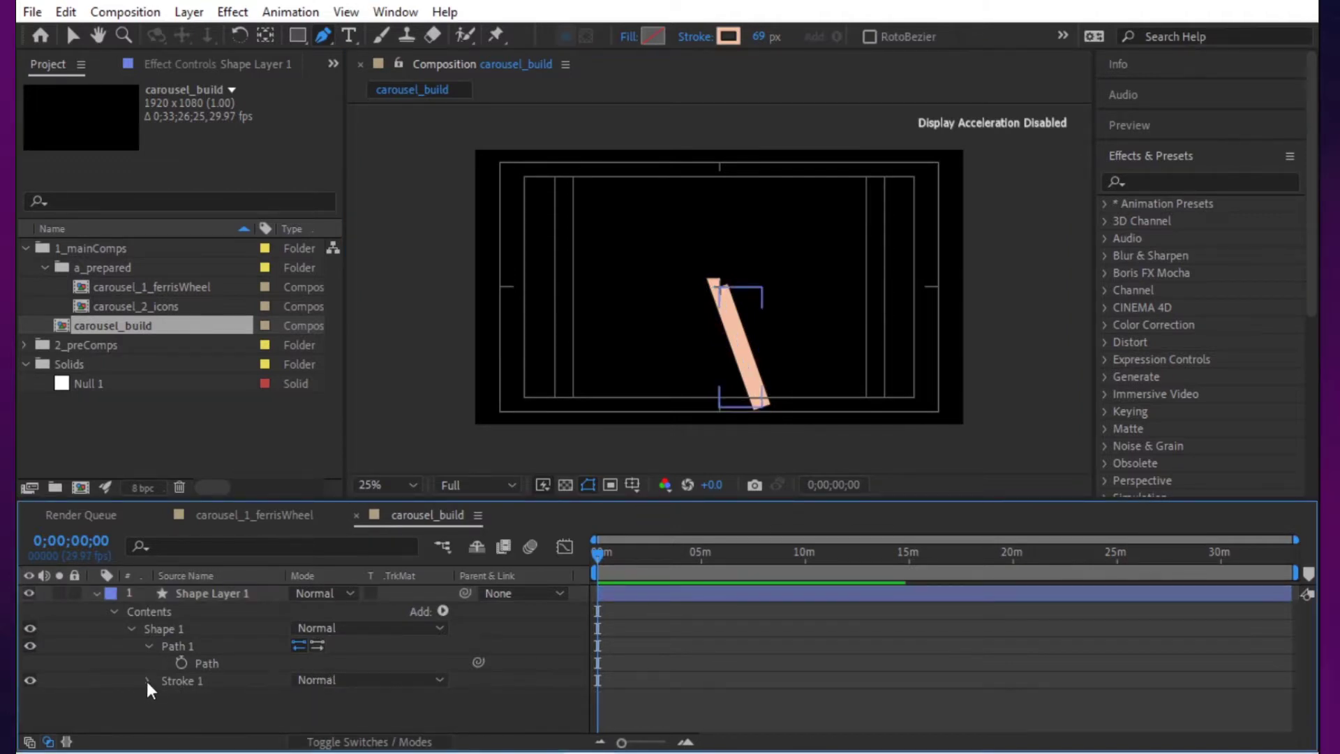
{"action": "left_click", "coordinate": [147, 680]}
{"action": "scroll", "coordinate": [208, 660], "scroll_direction": "down", "scroll_amount": 2}
{"action": "left_click", "coordinate": [377, 637]}
{"action": "left_click", "coordinate": [384, 688]}
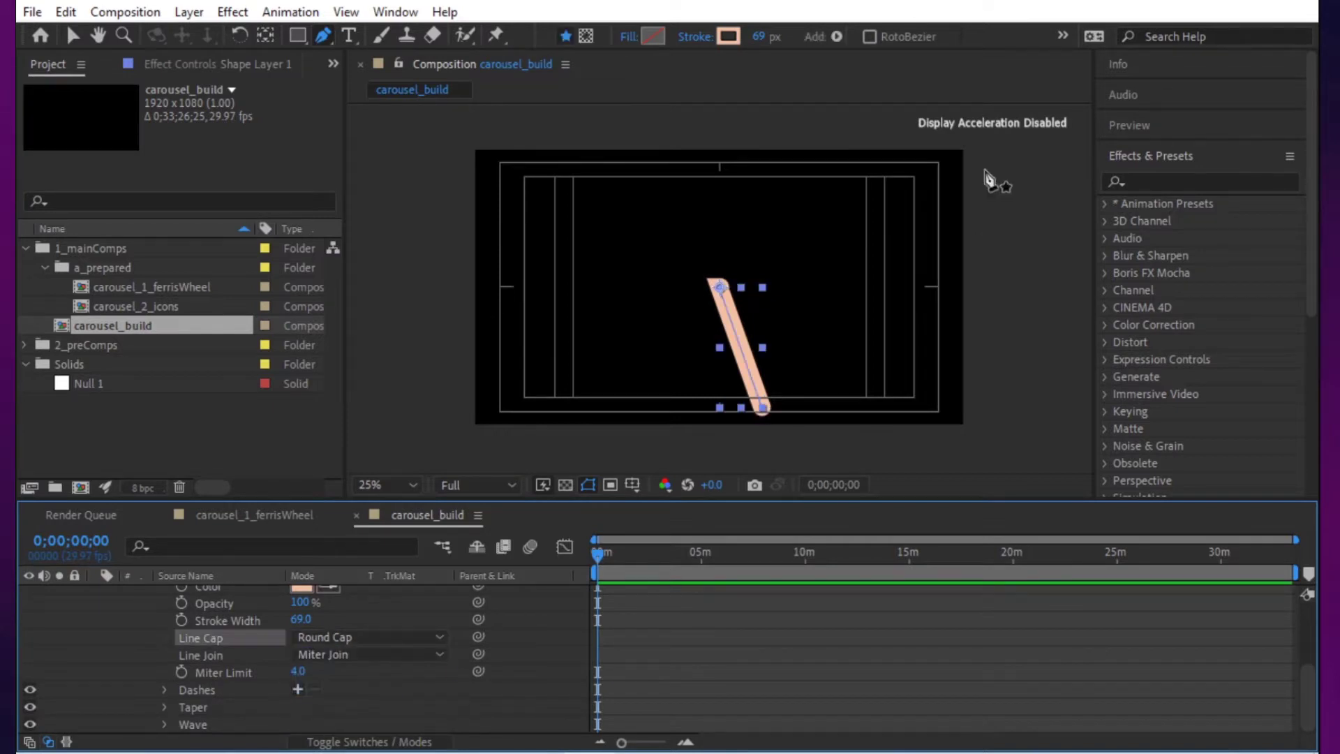
Step: Reposition the leg path's top vertex onto the composition centre so that its upper end is cleanly rounded
{"action": "key", "text": "v"}
{"action": "left_click", "coordinate": [864, 329]}
{"action": "scroll", "coordinate": [791, 325], "scroll_direction": "up", "scroll_amount": 3}
{"action": "key", "text": "g"}
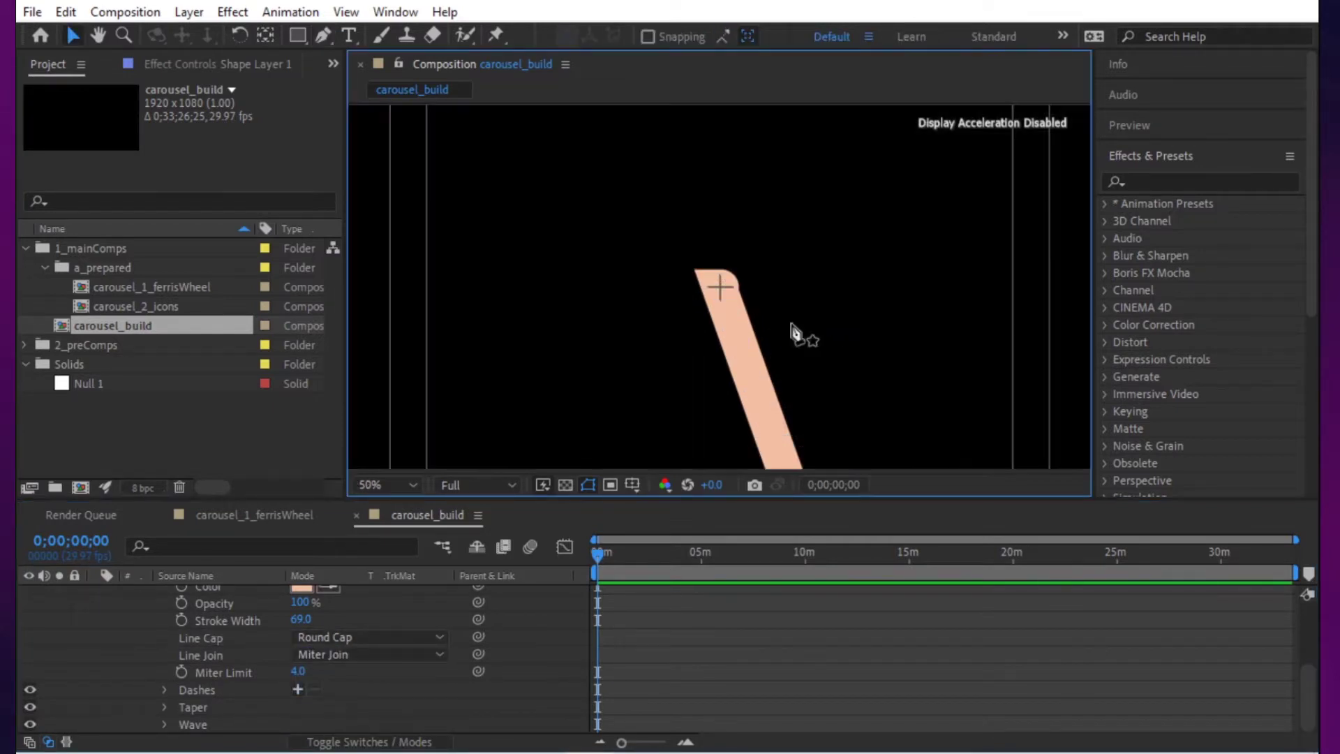
{"action": "scroll", "coordinate": [304, 695], "scroll_direction": "up", "scroll_amount": 3}
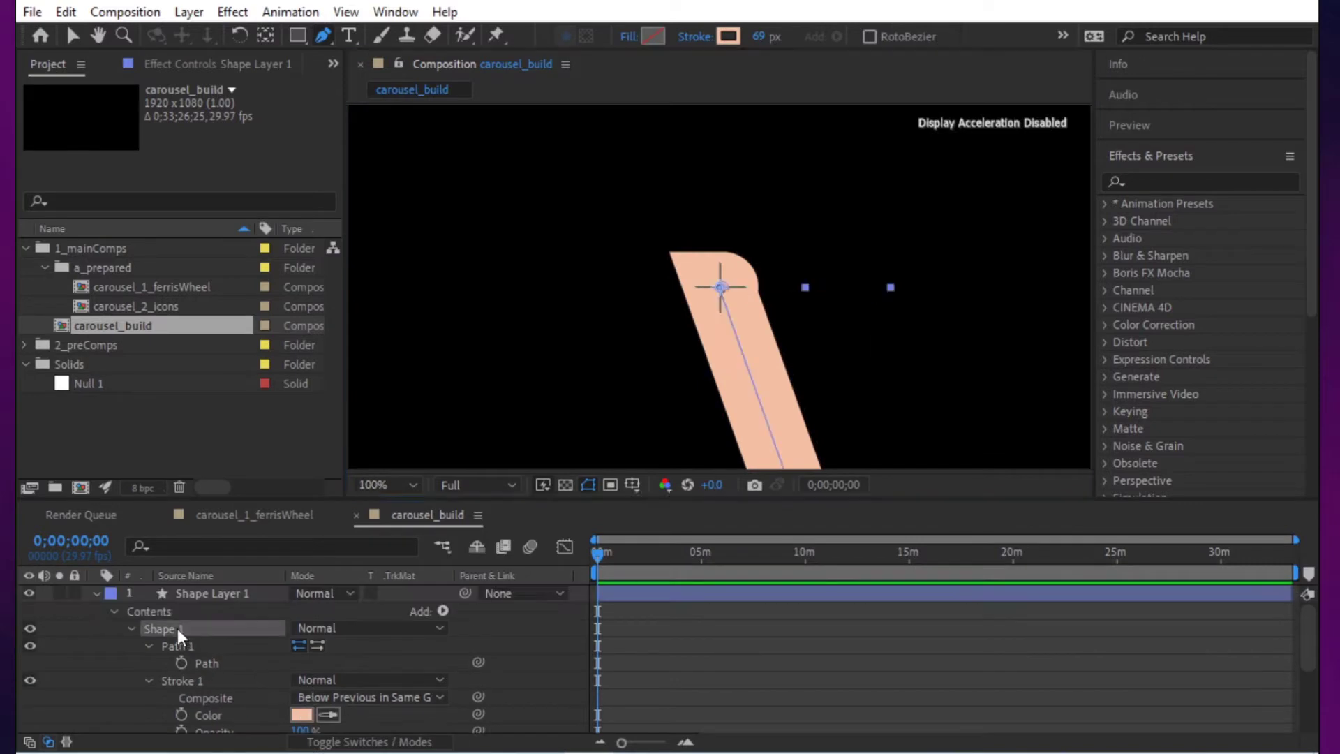
{"action": "left_click", "coordinate": [177, 628]}
{"action": "left_click", "coordinate": [207, 661]}
{"action": "key", "text": "v"}
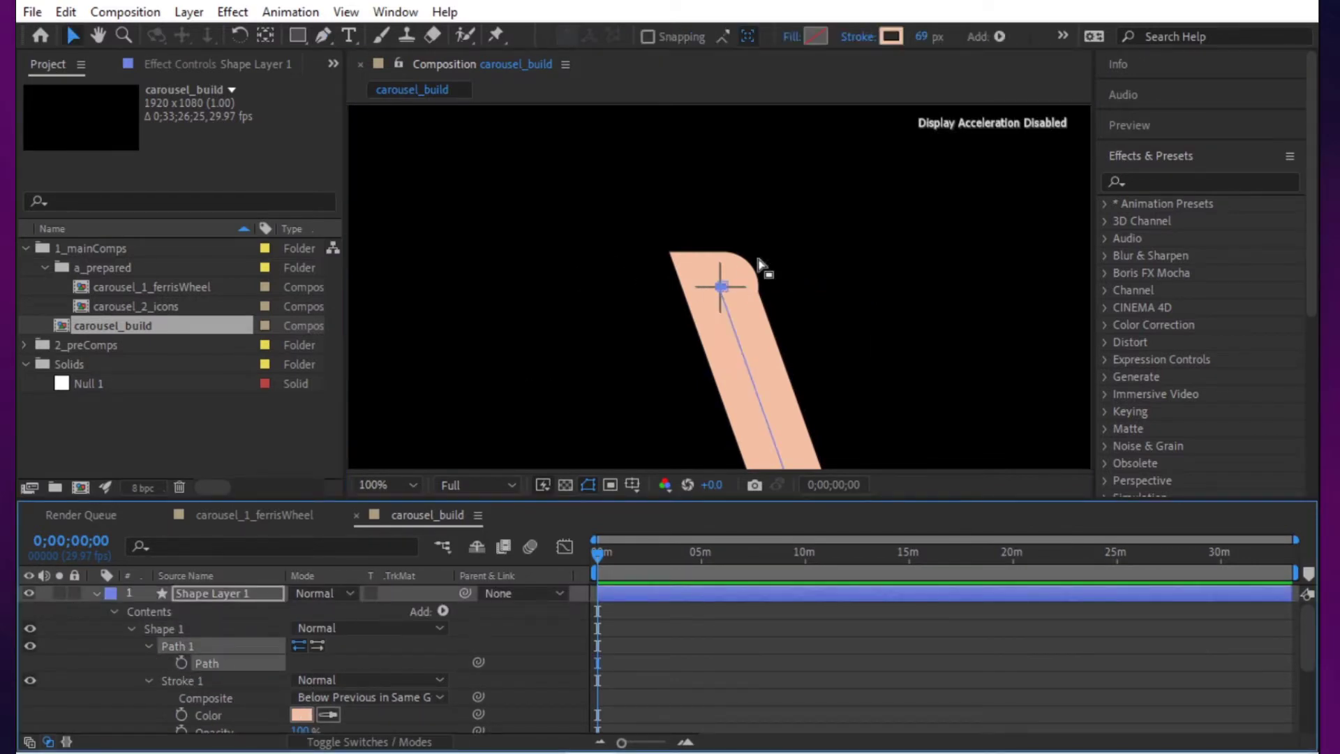
{"action": "left_click_drag", "start_coordinate": [723, 291], "coordinate": [708, 237]}
{"action": "left_click", "coordinate": [716, 226]}
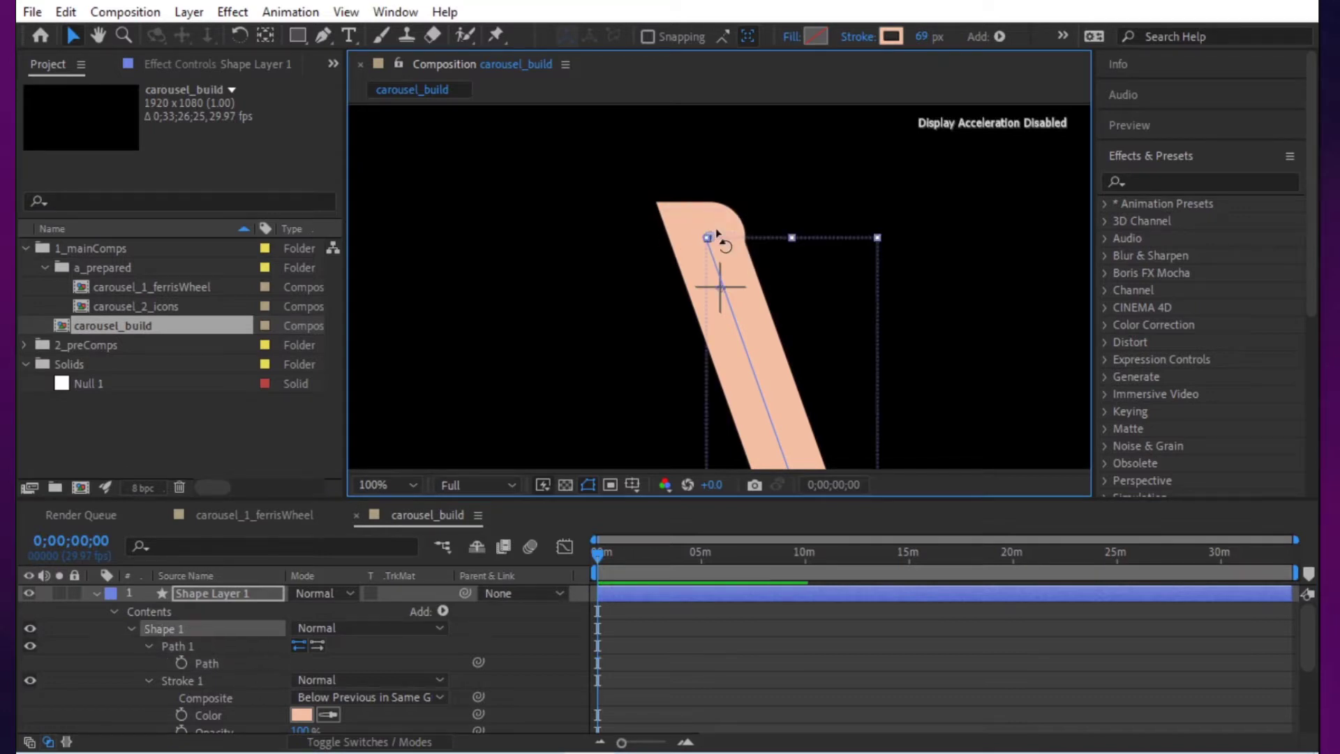
{"action": "left_click", "coordinate": [708, 238]}
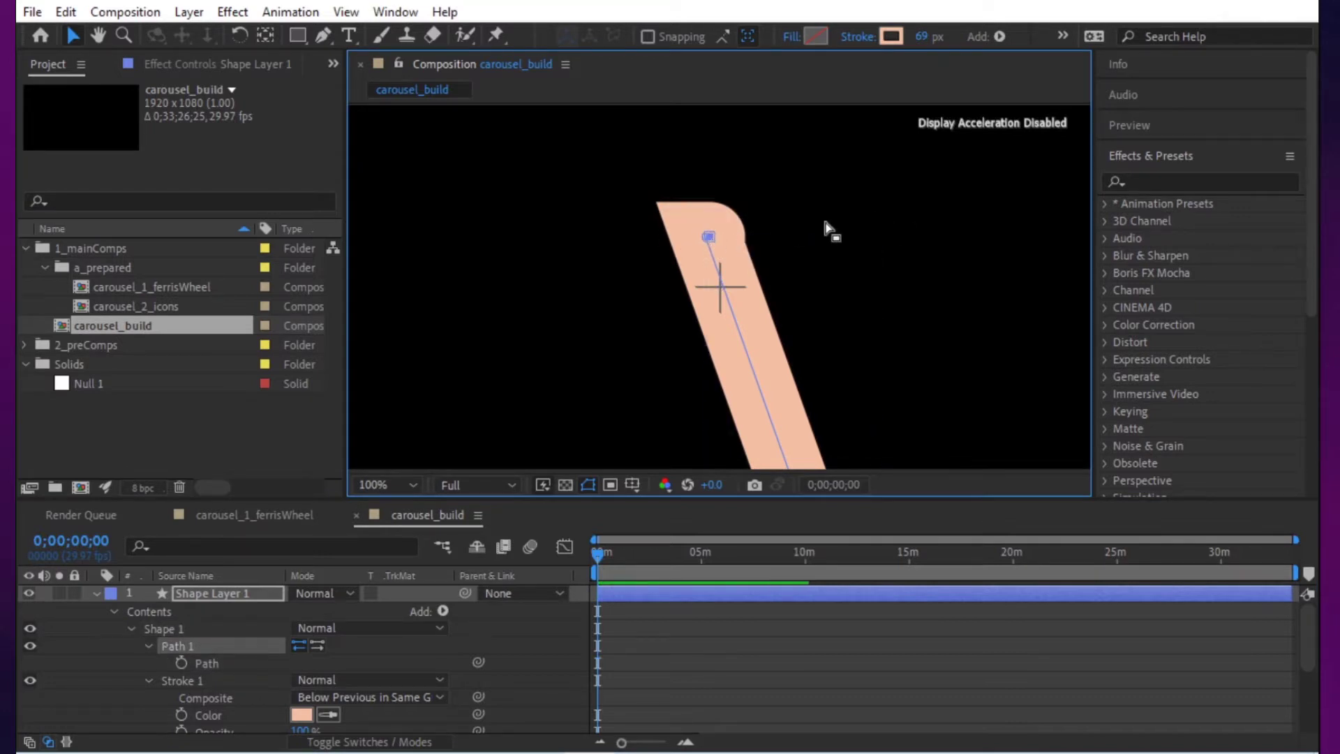
{"action": "left_click_drag", "start_coordinate": [703, 235], "coordinate": [719, 288]}
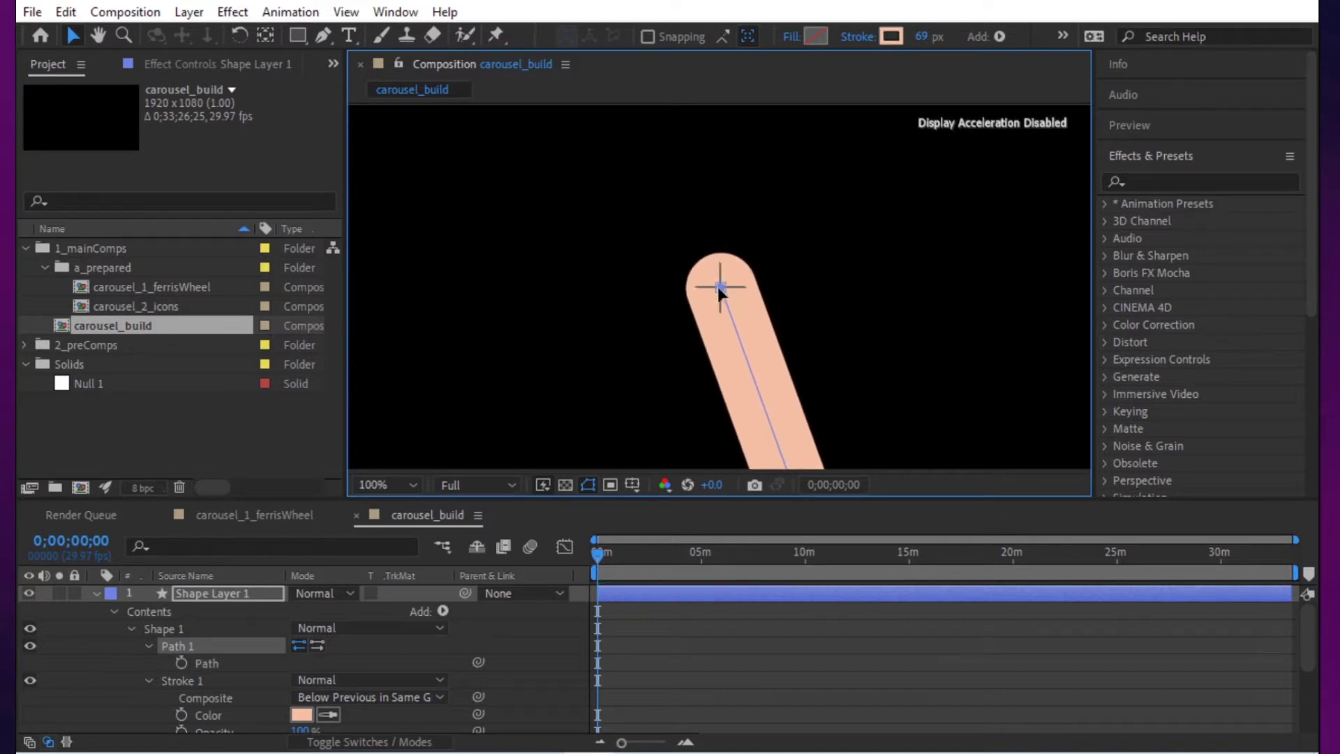
{"action": "left_click", "coordinate": [781, 691]}
{"action": "key", "text": "comma"}
{"action": "key", "text": "comma"}
{"action": "key", "text": "comma"}
{"action": "key", "text": "comma"}
{"action": "key", "text": "comma"}
{"action": "key", "text": "comma"}
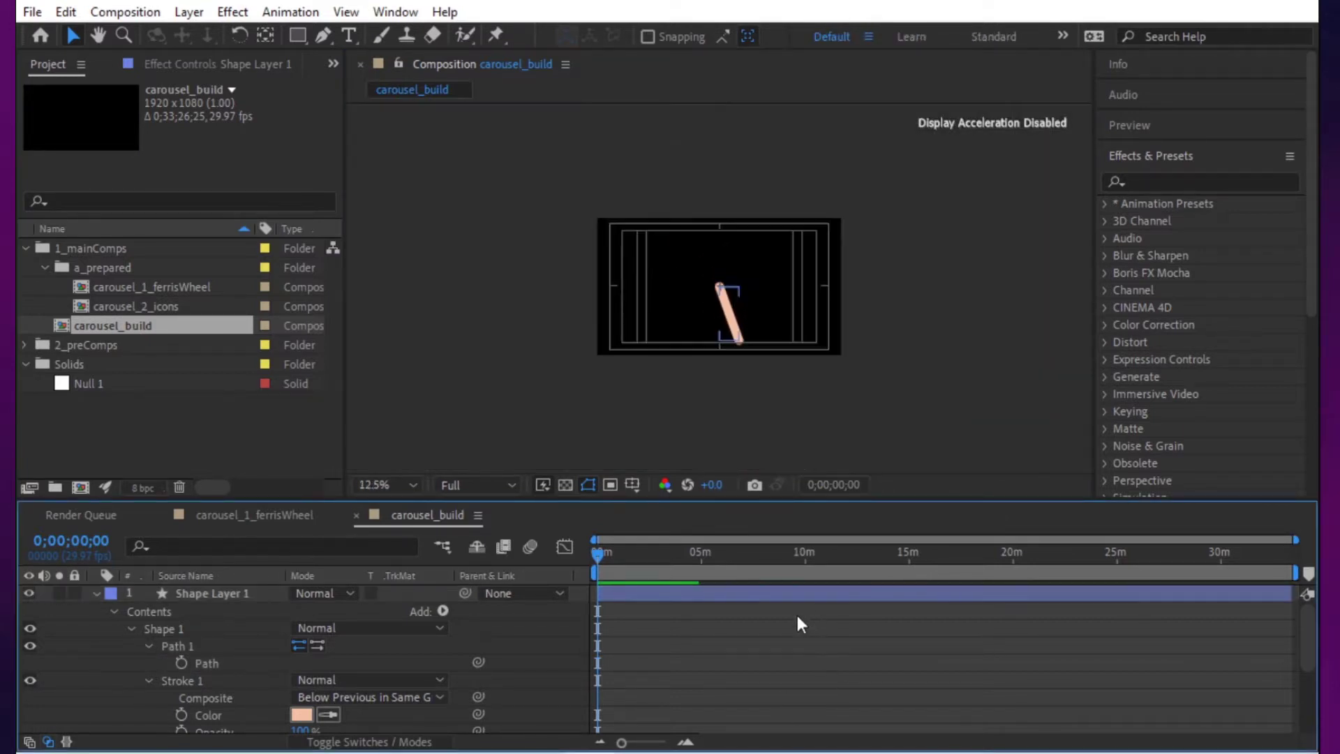
Step: Add a Repeater to the contents of the leg's shape layer
{"action": "left_click", "coordinate": [128, 625]}
{"action": "left_click", "coordinate": [443, 611]}
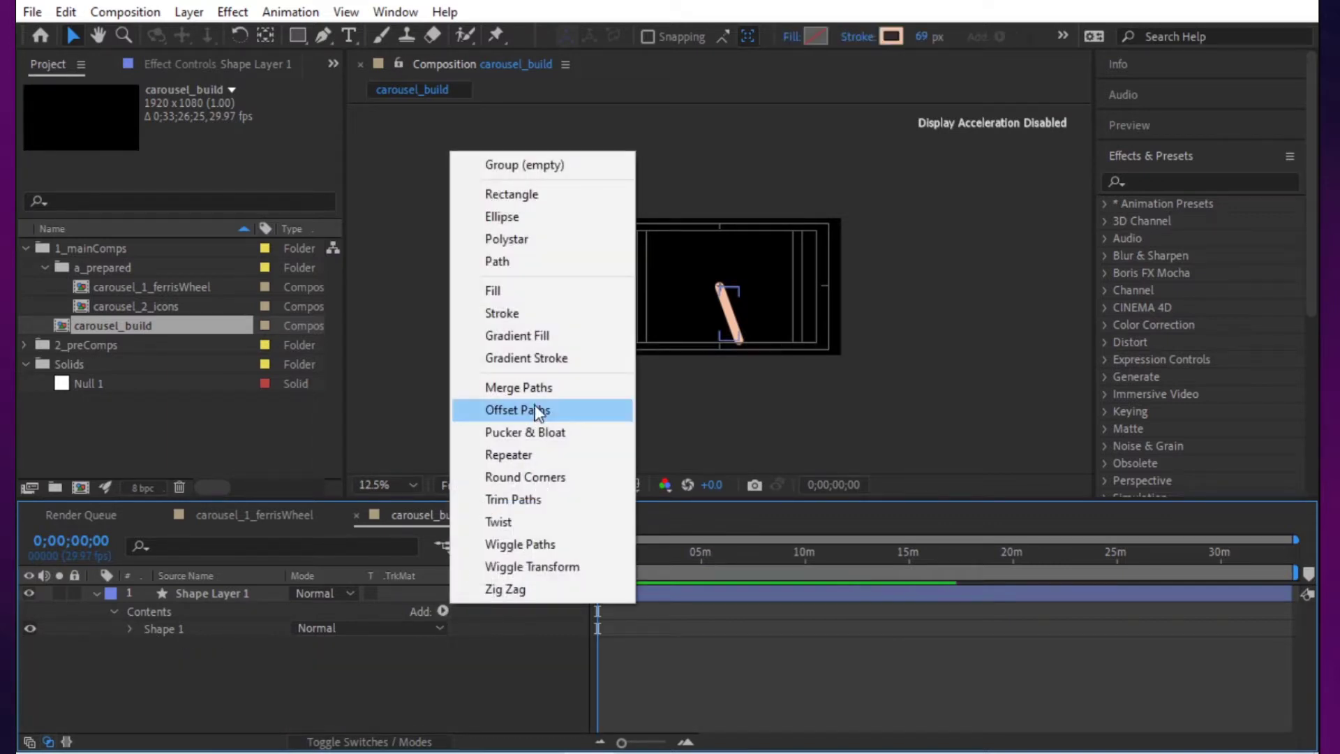
{"action": "left_click", "coordinate": [550, 455]}
{"action": "left_click", "coordinate": [672, 631]}
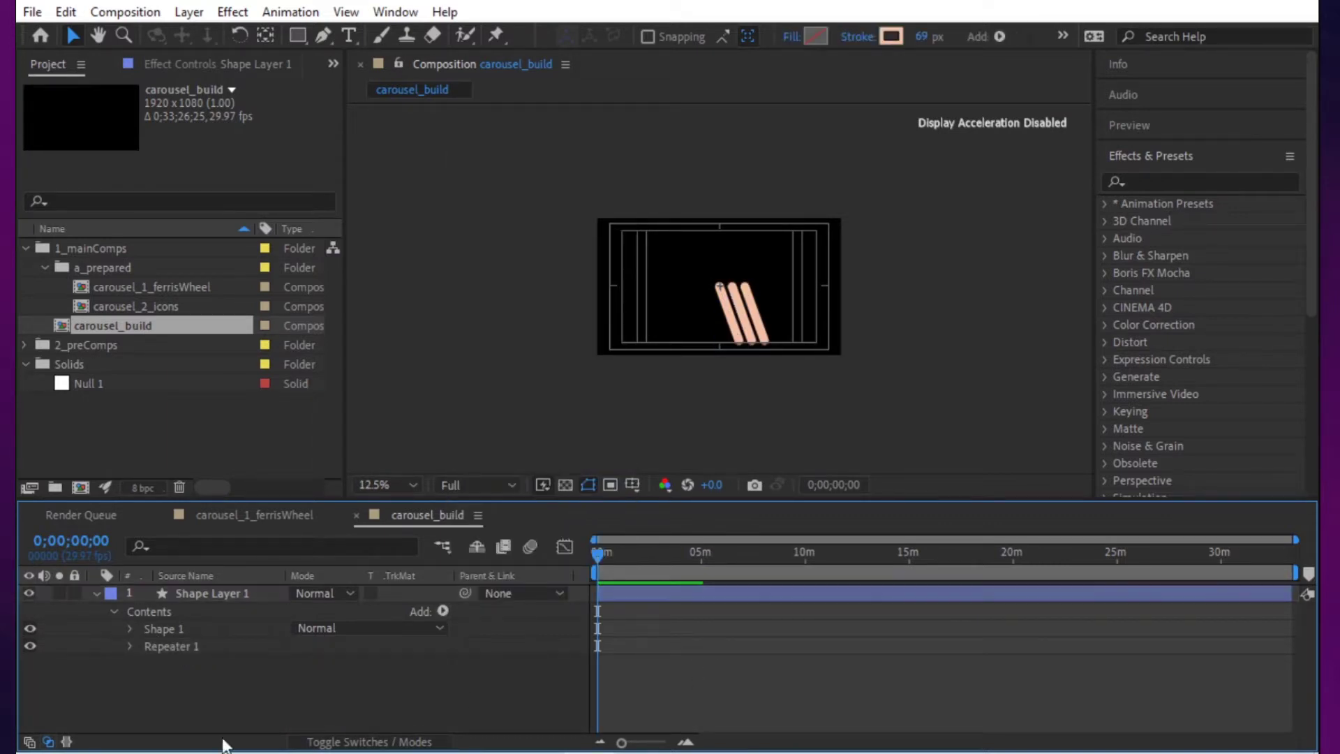
Step: Set the repeater's number of copies to 2 and enlarge the timeline area to show more properties
{"action": "left_click", "coordinate": [130, 646]}
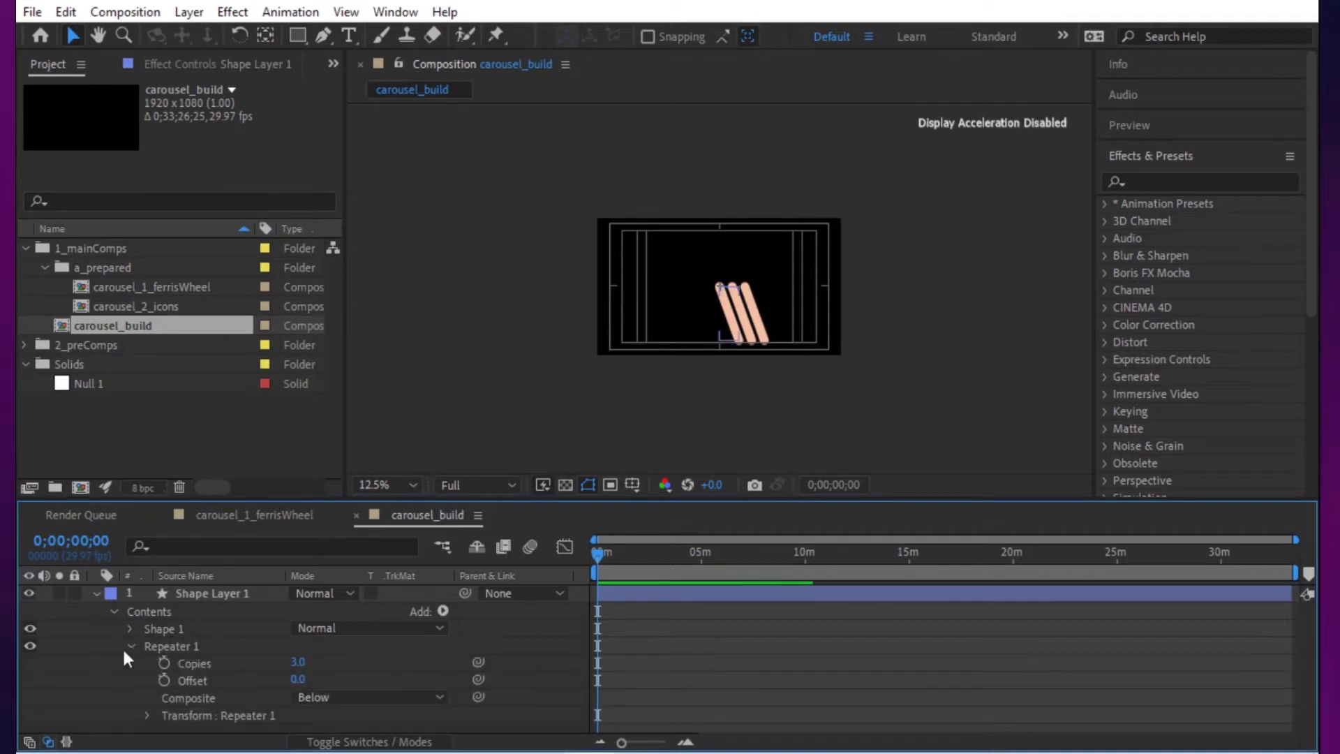
{"action": "left_click", "coordinate": [299, 662]}
{"action": "type", "text": "52"}
{"action": "key", "text": "BackSpace"}
{"action": "key", "text": "BackSpace"}
{"action": "type", "text": "2"}
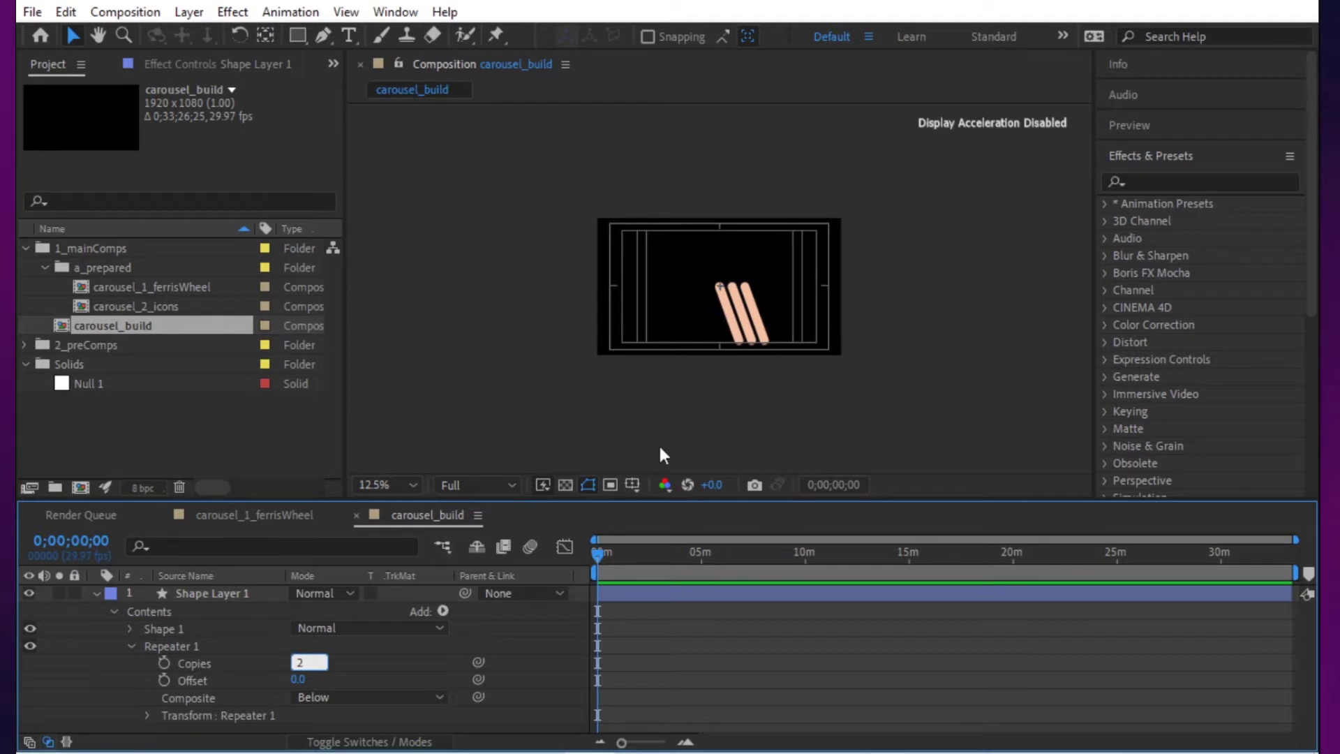
{"action": "left_click_drag", "start_coordinate": [688, 500], "coordinate": [708, 330]}
{"action": "left_click", "coordinate": [265, 607]}
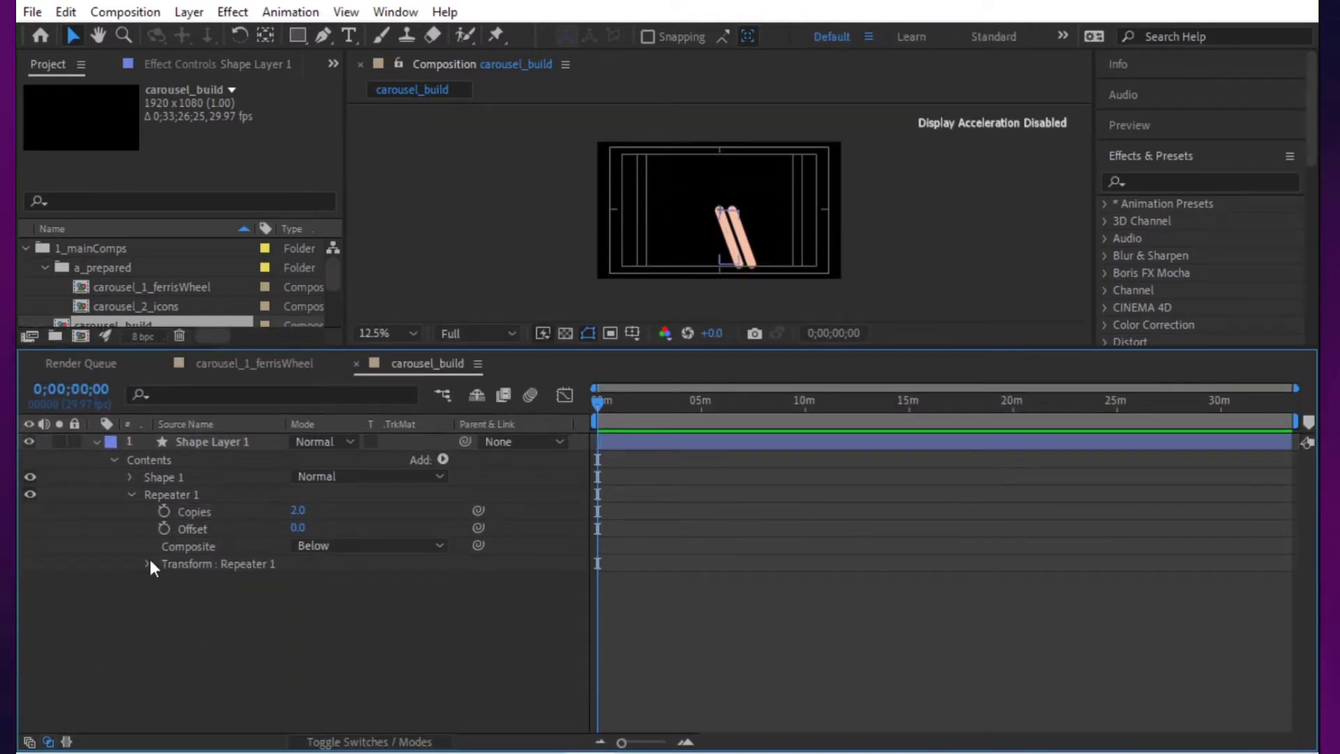
Step: Mirror the repeated leg by setting the repeater's position to 0, 0 and its horizontal scale to -100% with proportions unlinked
{"action": "left_click", "coordinate": [147, 564]}
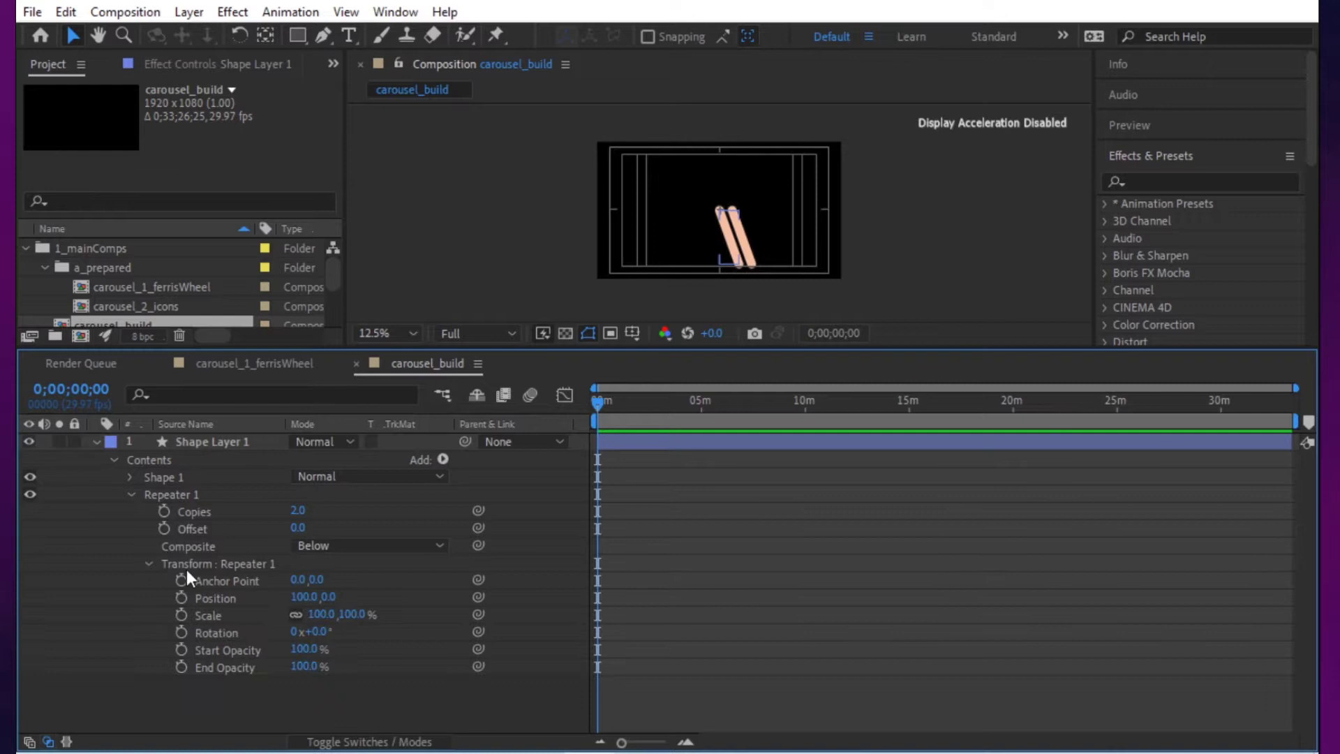
{"action": "left_click", "coordinate": [304, 597]}
{"action": "type", "text": "0"}
{"action": "key", "text": "Return"}
{"action": "left_click", "coordinate": [305, 613]}
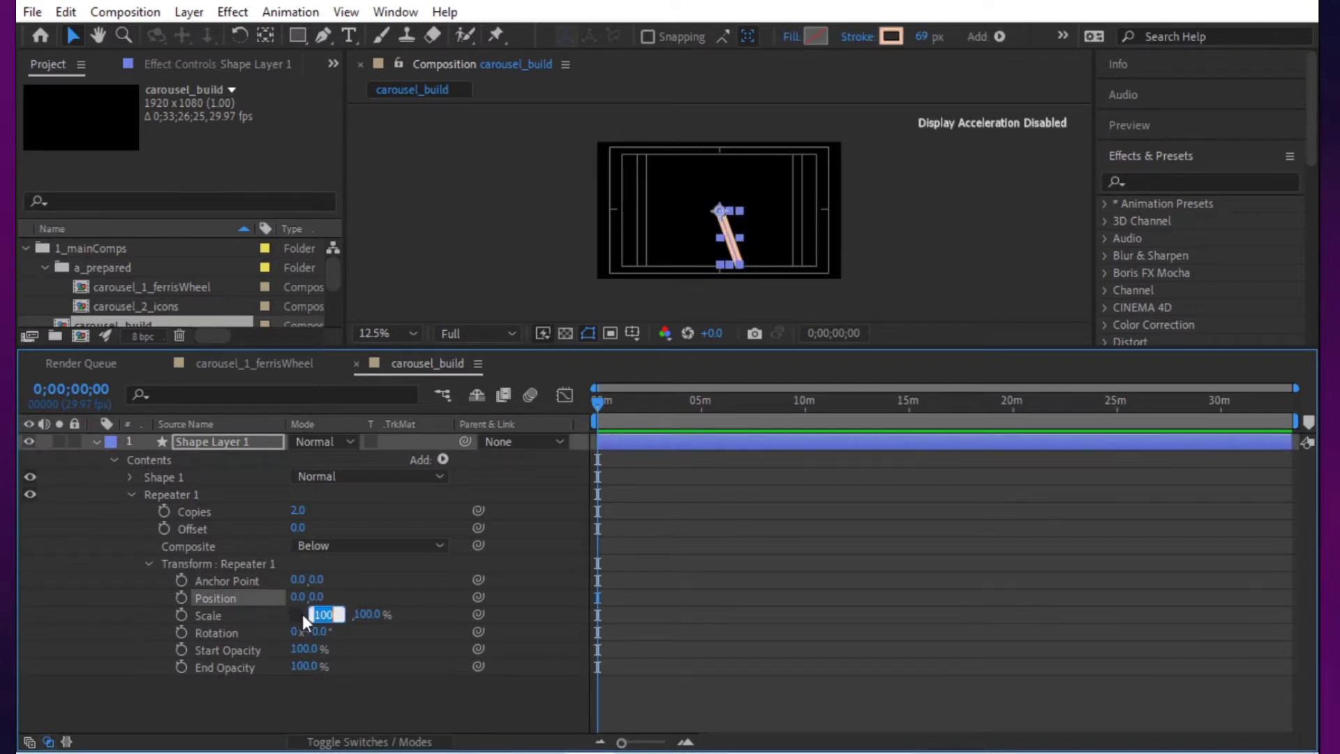
{"action": "type", "text": "-100"}
{"action": "key", "text": "Return"}
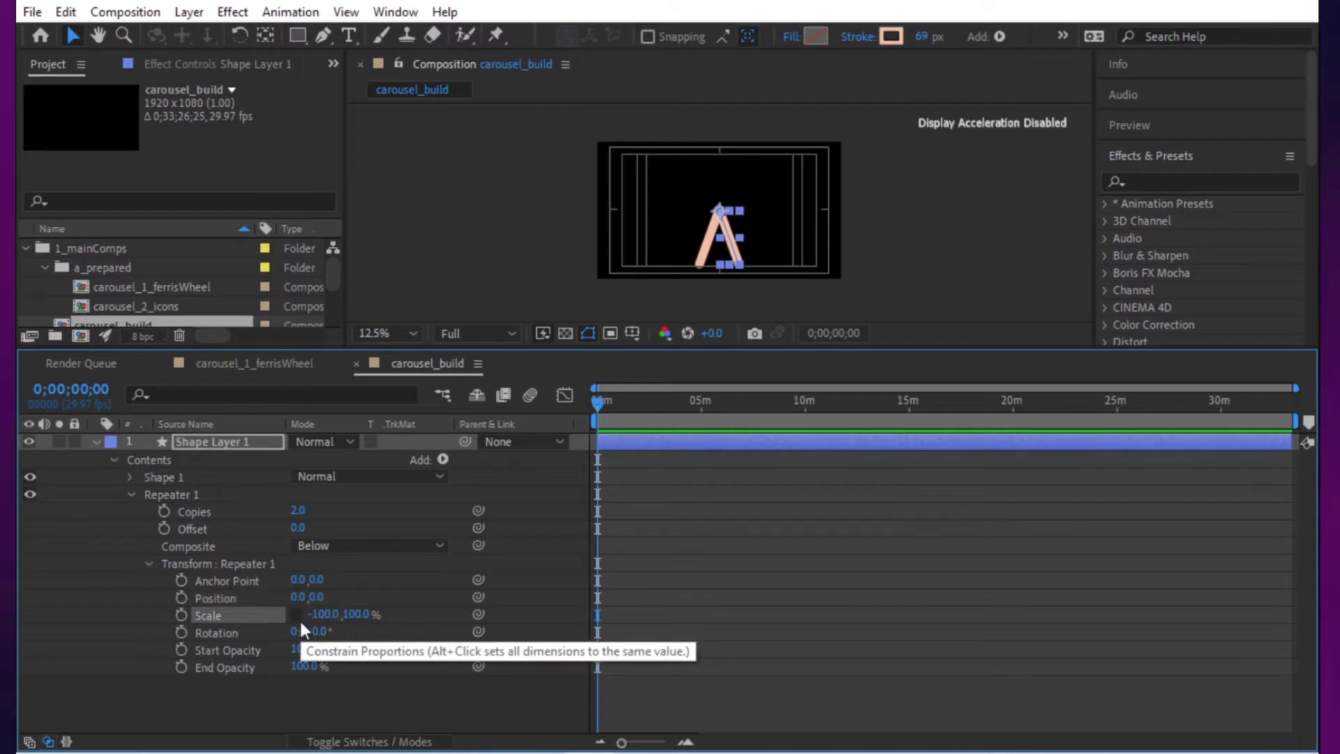
{"action": "left_click", "coordinate": [880, 576]}
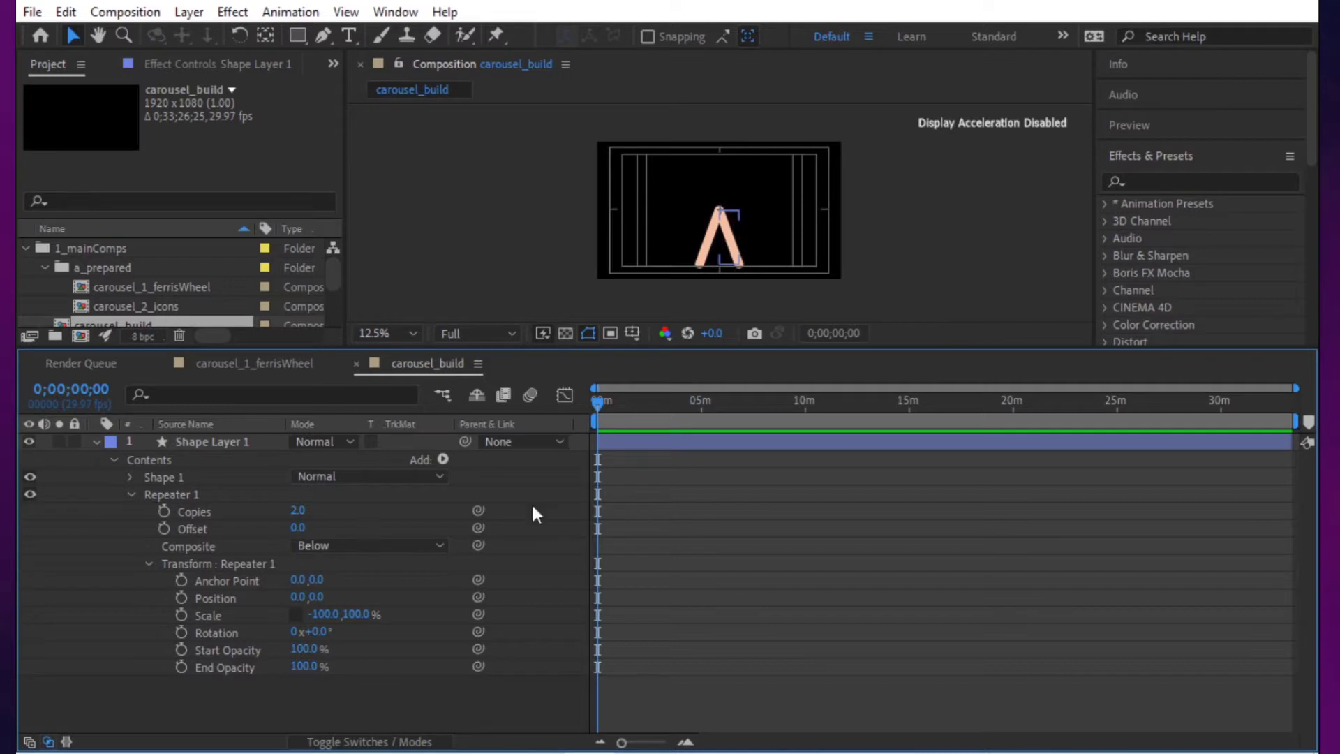
Step: Nudge the lower vertex of the leg path sideways so that the two legs spread slightly wider apart
{"action": "key", "text": "period"}
{"action": "key", "text": "comma"}
{"action": "left_click", "coordinate": [129, 476]}
{"action": "left_click", "coordinate": [203, 500]}
{"action": "left_click_drag", "start_coordinate": [798, 256], "coordinate": [716, 288]}
{"action": "key", "text": "shift+Right"}
{"action": "key", "text": "shift+Right"}
{"action": "key", "text": "shift+Left"}
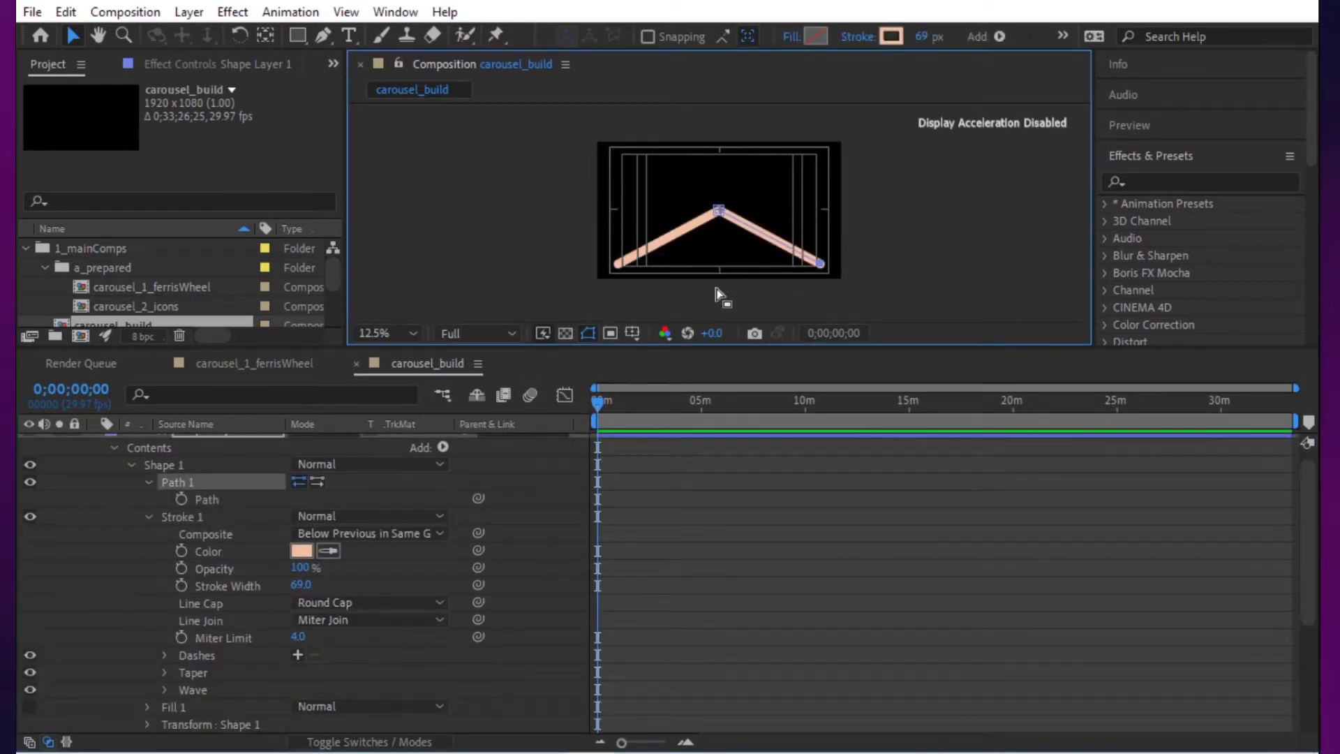
{"action": "key", "text": "shift+Left"}
{"action": "key", "text": "shift+Left"}
{"action": "key", "text": "shift+Left"}
{"action": "key", "text": "shift+Left"}
{"action": "key", "text": "shift+Left"}
{"action": "key", "text": "shift+Left"}
{"action": "key", "text": "shift+Left"}
{"action": "key", "text": "shift+Left"}
{"action": "key", "text": "shift+Right"}
{"action": "key", "text": "shift+Right"}
{"action": "key", "text": "shift+Right"}
{"action": "key", "text": "shift+Left"}
{"action": "key", "text": "shift+Left"}
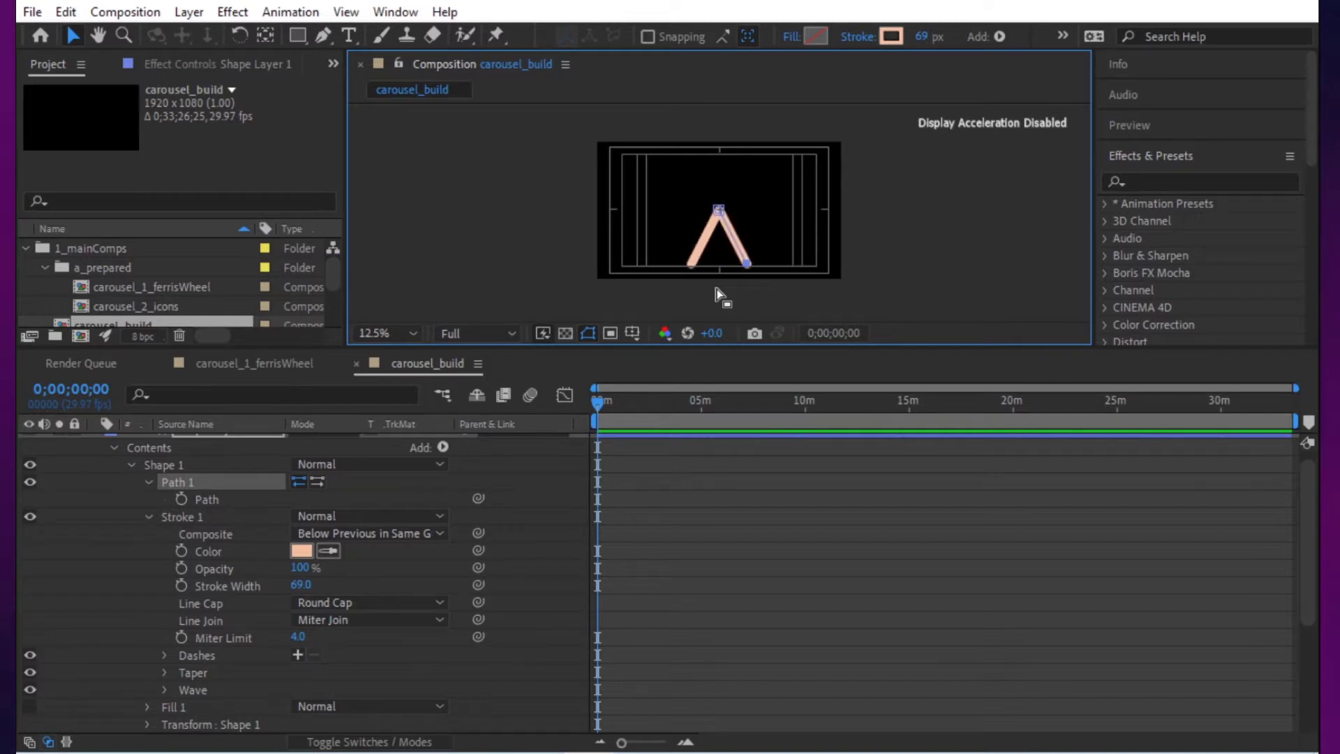
{"action": "left_click", "coordinate": [917, 510]}
{"action": "left_click", "coordinate": [979, 184]}
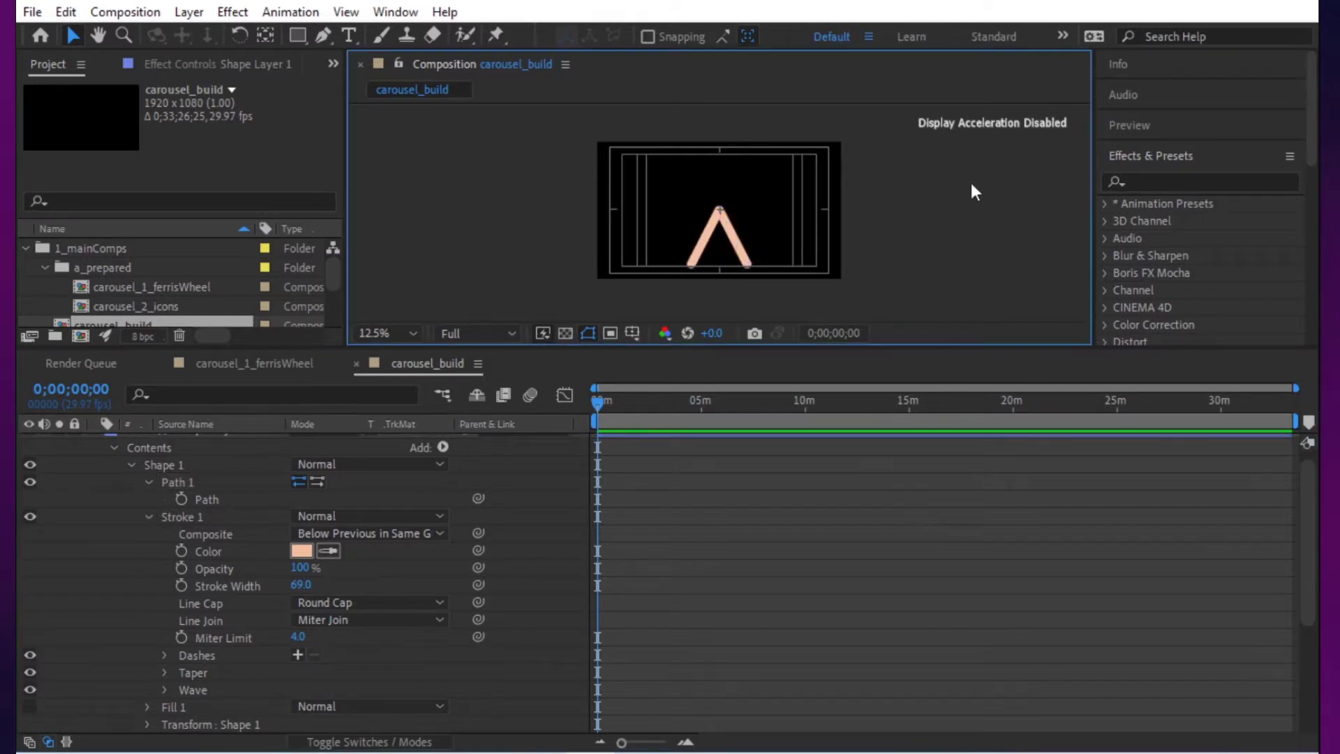
Step: Try changing the repeater's transform values to shift the legs, and undo the change
{"action": "scroll", "coordinate": [971, 183], "scroll_direction": "up", "scroll_amount": 2}
{"action": "scroll", "coordinate": [968, 196], "scroll_direction": "down", "scroll_amount": 1}
{"action": "key", "text": "h"}
{"action": "left_click_drag", "start_coordinate": [769, 293], "coordinate": [759, 229]}
{"action": "left_click", "coordinate": [806, 548]}
{"action": "scroll", "coordinate": [223, 673], "scroll_direction": "down", "scroll_amount": 5}
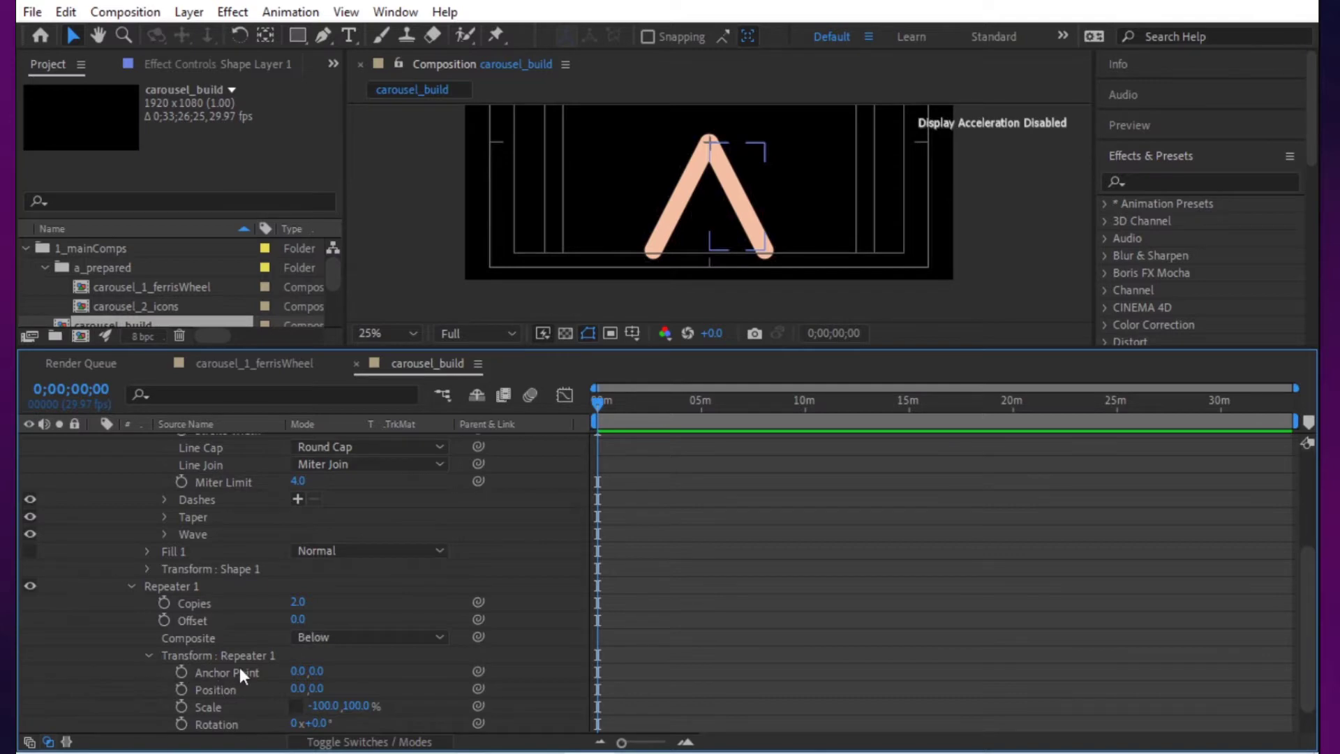
{"action": "scroll", "coordinate": [240, 667], "scroll_direction": "down", "scroll_amount": 2}
{"action": "scroll", "coordinate": [240, 667], "scroll_direction": "up", "scroll_amount": 3}
{"action": "scroll", "coordinate": [240, 663], "scroll_direction": "up", "scroll_amount": 1}
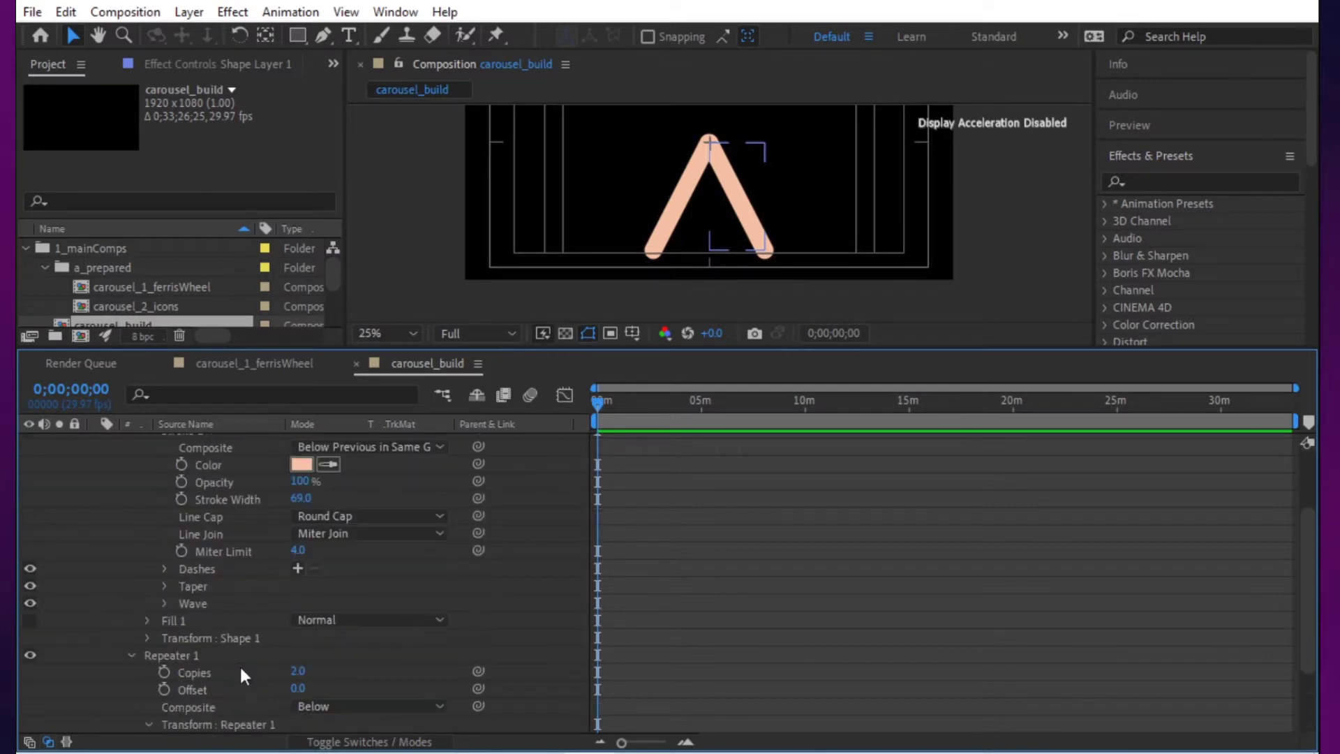
{"action": "scroll", "coordinate": [240, 663], "scroll_direction": "down", "scroll_amount": 3}
{"action": "mouse_move", "coordinate": [302, 638]}
{"action": "left_mouse_down"}
{"action": "mouse_move", "coordinate": [256, 656]}
{"action": "mouse_move", "coordinate": [297, 658]}
{"action": "left_mouse_up"}
{"action": "key", "text": "ctrl+z"}
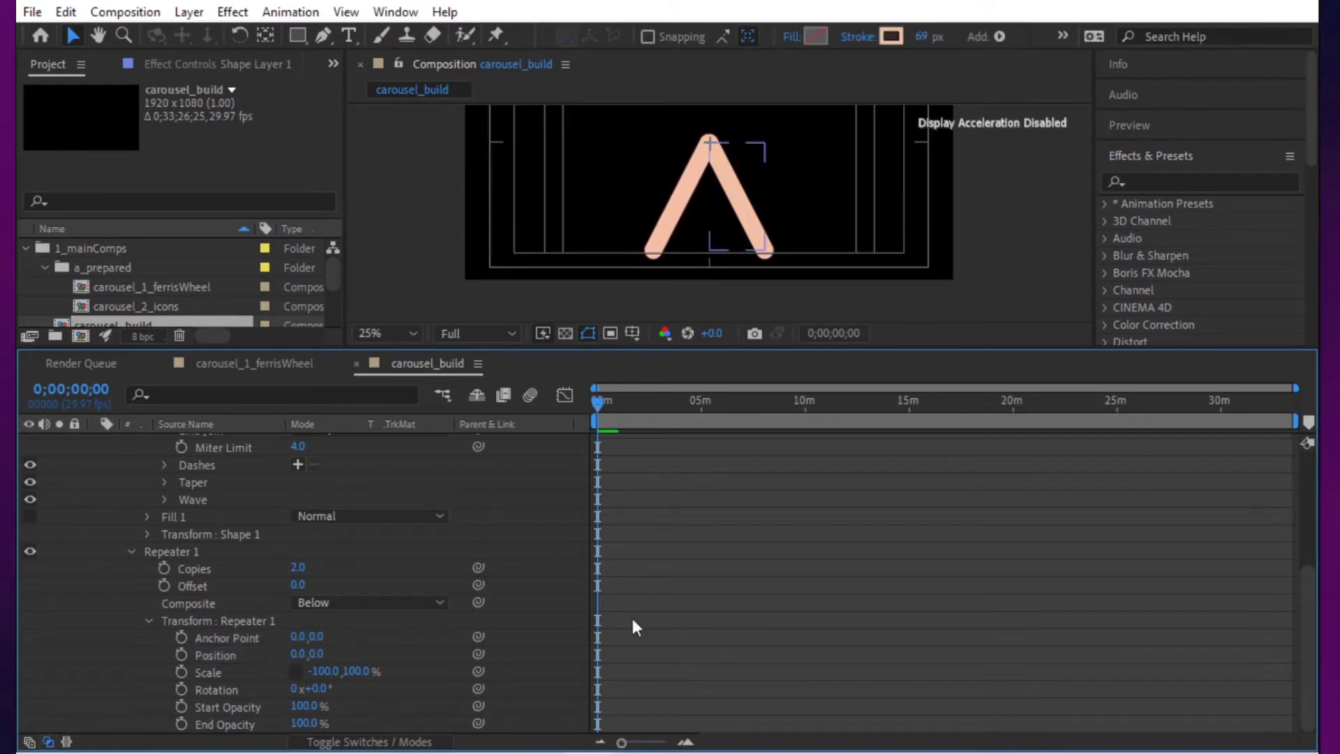
Step: Nudge the whole leg path sideways until a small symmetrical gap separates the two legs' upper ends at the composition centre
{"action": "scroll", "coordinate": [631, 614], "scroll_direction": "up", "scroll_amount": 7}
{"action": "left_click", "coordinate": [236, 504]}
{"action": "key", "text": "Right"}
{"action": "key", "text": "Right"}
{"action": "key", "text": "Right"}
{"action": "key", "text": "Right"}
{"action": "key", "text": "Right"}
{"action": "key", "text": "Right"}
{"action": "key", "text": "Right"}
{"action": "key", "text": "Right"}
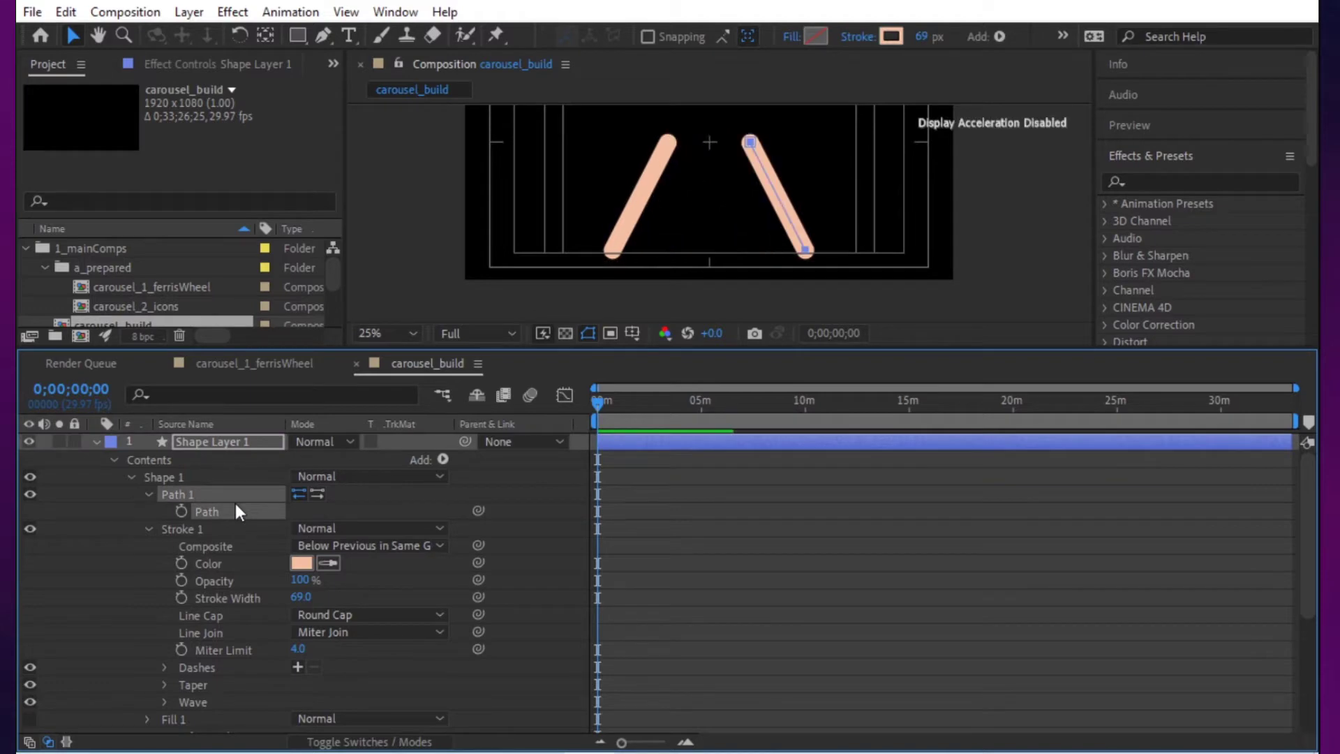
{"action": "key", "text": "Left"}
{"action": "key", "text": "Left"}
{"action": "key", "text": "Left"}
{"action": "key", "text": "Left"}
{"action": "key", "text": "Left"}
{"action": "key", "text": "Left"}
{"action": "key", "text": "Left"}
{"action": "key", "text": "Left"}
{"action": "key", "text": "Left"}
{"action": "key", "text": "Left"}
{"action": "key", "text": "Left"}
{"action": "key", "text": "Left"}
{"action": "key", "text": "Right"}
{"action": "key", "text": "Right"}
{"action": "key", "text": "Right"}
{"action": "key", "text": "Right"}
{"action": "key", "text": "Right"}
{"action": "key", "text": "Right"}
{"action": "key", "text": "Right"}
{"action": "key", "text": "Right"}
{"action": "key", "text": "Right"}
{"action": "key", "text": "Right"}
{"action": "key", "text": "Right"}
{"action": "key", "text": "Right"}
{"action": "key", "text": "Right"}
{"action": "key", "text": "Right"}
{"action": "key", "text": "Right"}
{"action": "key", "text": "Right"}
{"action": "key", "text": "Right"}
{"action": "key", "text": "Right"}
{"action": "key", "text": "Left"}
{"action": "key", "text": "Left"}
{"action": "key", "text": "Left"}
{"action": "key", "text": "Left"}
{"action": "key", "text": "Left"}
{"action": "key", "text": "Left"}
{"action": "key", "text": "Left"}
{"action": "key", "text": "Left"}
{"action": "key", "text": "Left"}
{"action": "key", "text": "Left"}
{"action": "key", "text": "Left"}
{"action": "key", "text": "Left"}
{"action": "key", "text": "Left"}
{"action": "key", "text": "Left"}
{"action": "key", "text": "Left"}
{"action": "key", "text": "Left"}
{"action": "key", "text": "Left"}
{"action": "key", "text": "Left"}
{"action": "key", "text": "Left"}
{"action": "key", "text": "Left"}
{"action": "key", "text": "Left"}
{"action": "key", "text": "Left"}
{"action": "key", "text": "Left"}
{"action": "key", "text": "Left"}
{"action": "key", "text": "Left"}
{"action": "key", "text": "Left"}
{"action": "key", "text": "Left"}
{"action": "key", "text": "Left"}
{"action": "key", "text": "Left"}
{"action": "key", "text": "Left"}
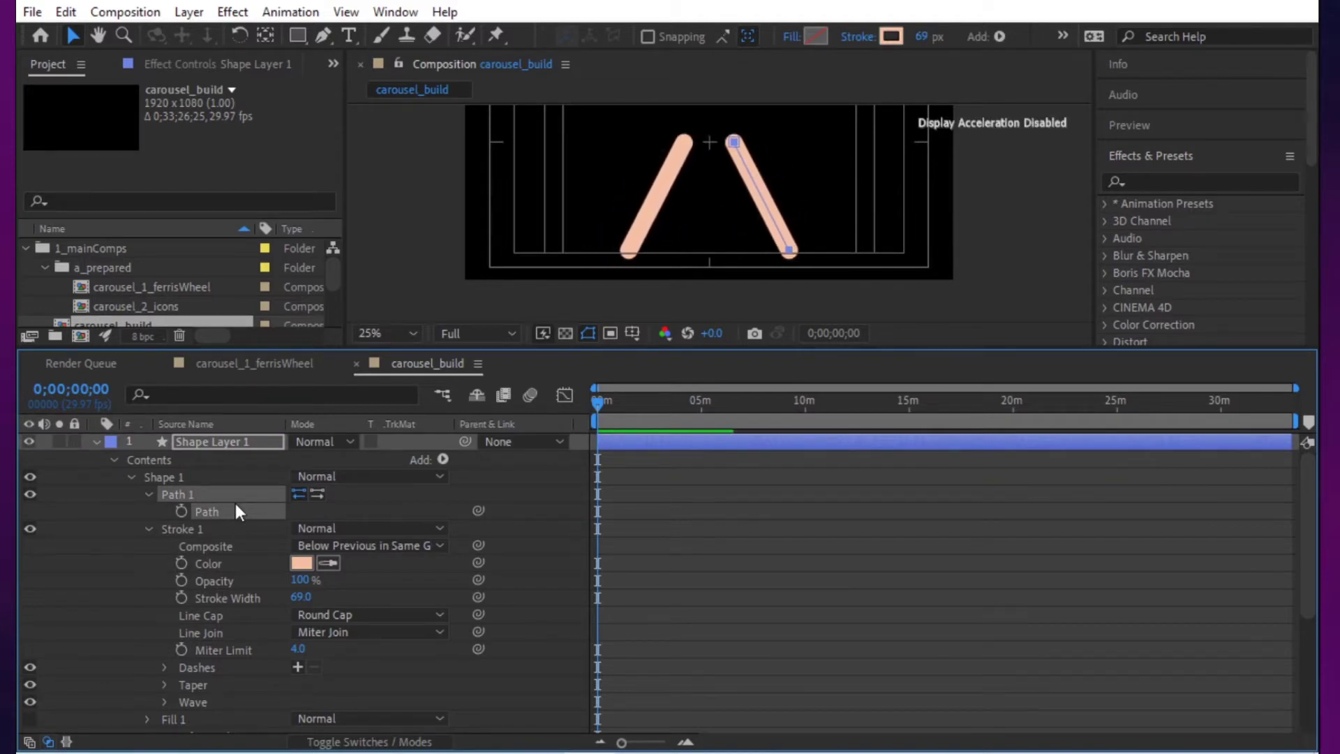
{"action": "left_click", "coordinate": [653, 519]}
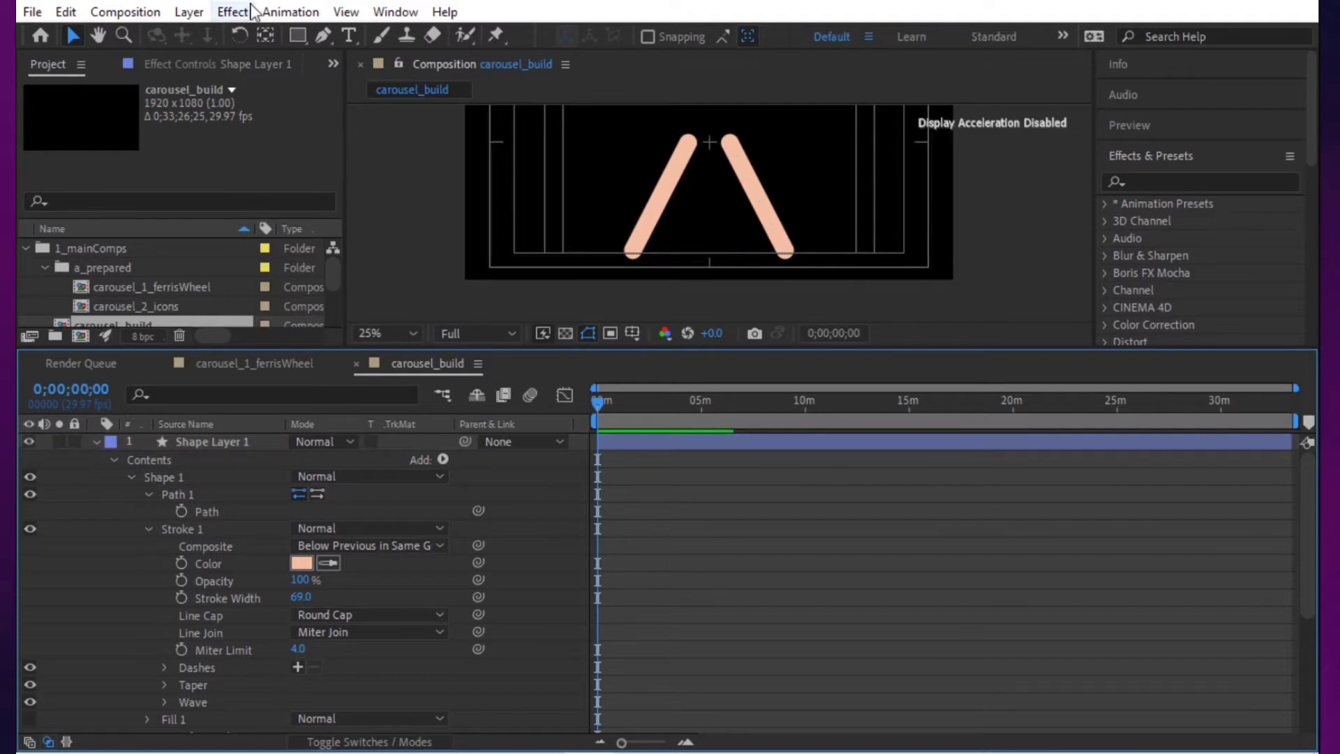
Step: Activate the Ellipse tool with a solid E47D7D fill and the stroke set to None
{"action": "left_click_drag", "start_coordinate": [298, 34], "coordinate": [356, 83]}
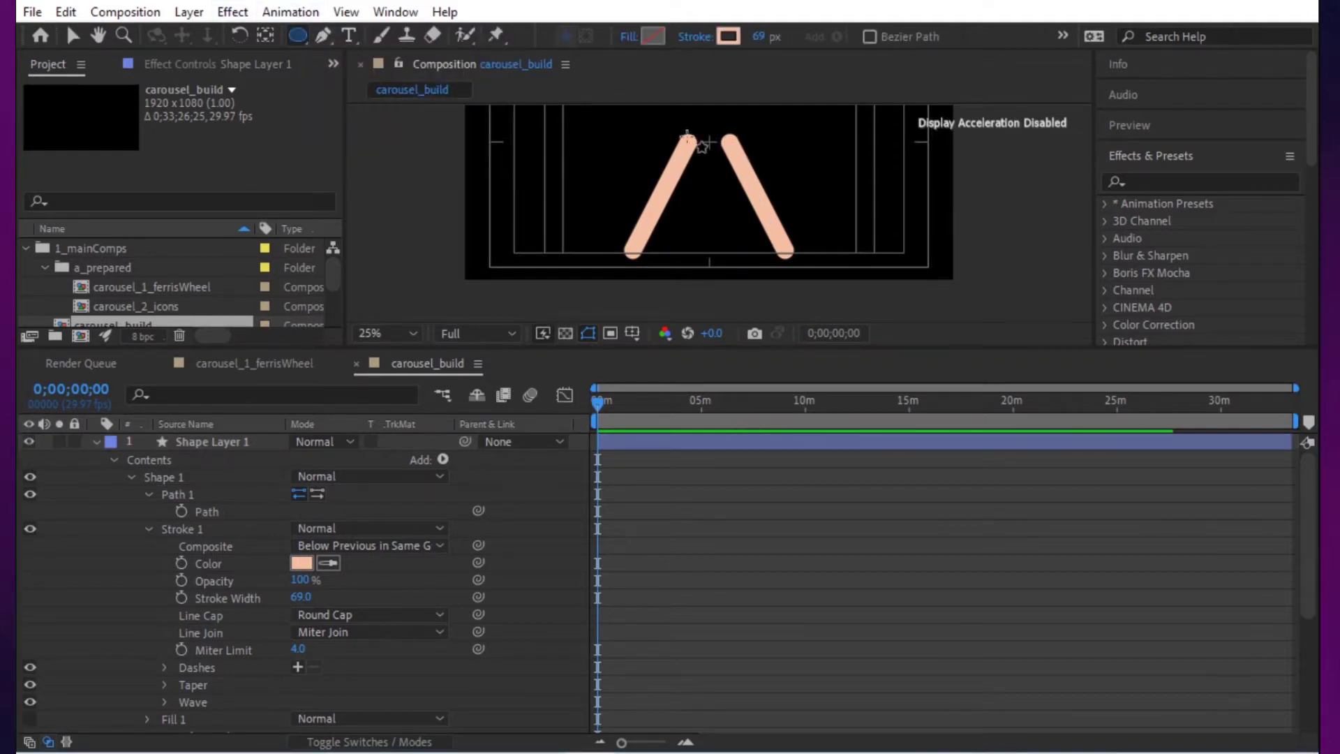
{"action": "left_click", "coordinate": [658, 38]}
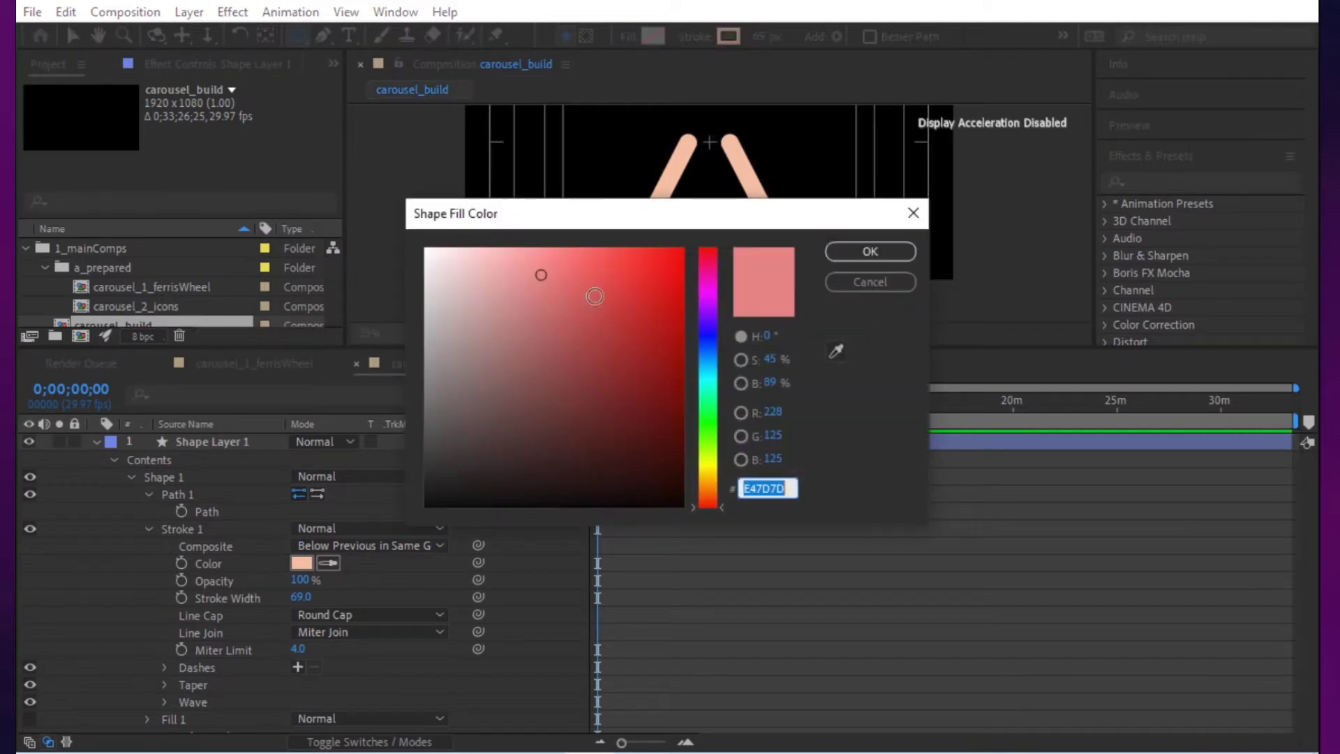
{"action": "key", "text": "Return"}
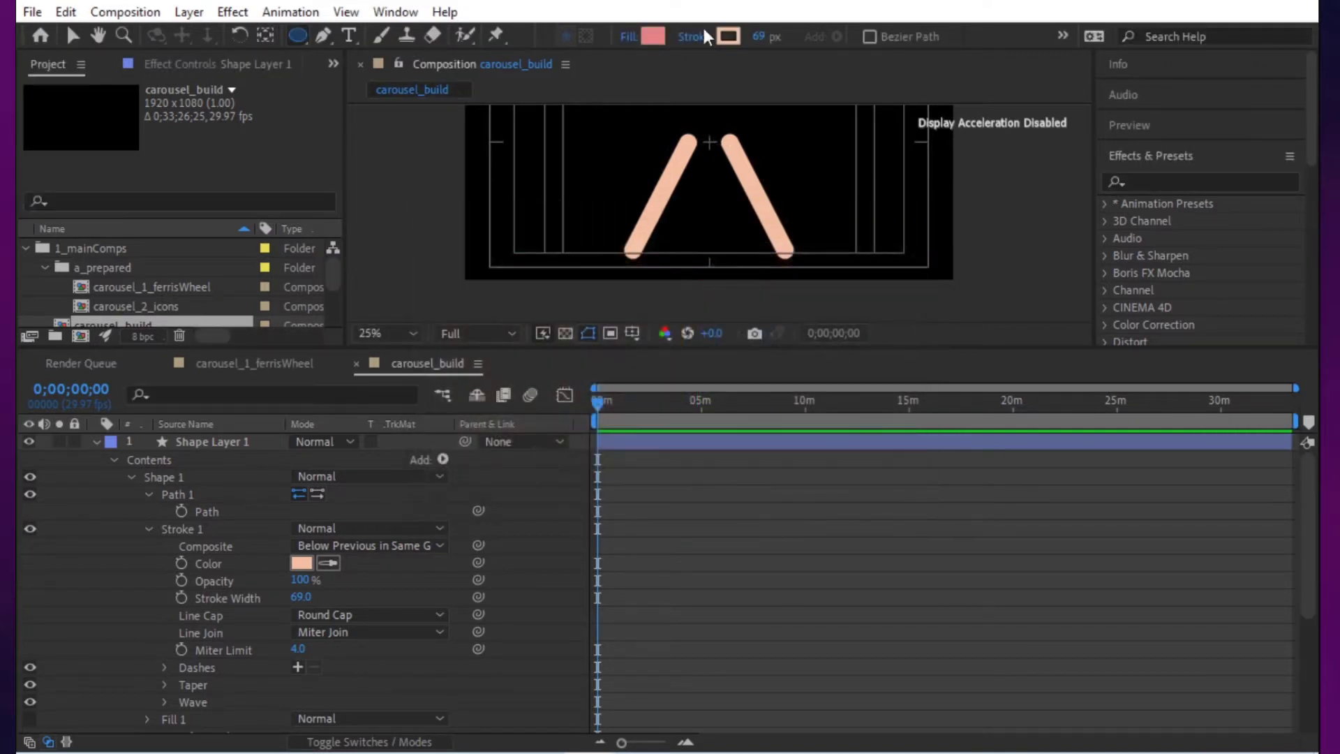
{"action": "left_click", "coordinate": [698, 36]}
{"action": "left_click", "coordinate": [563, 317]}
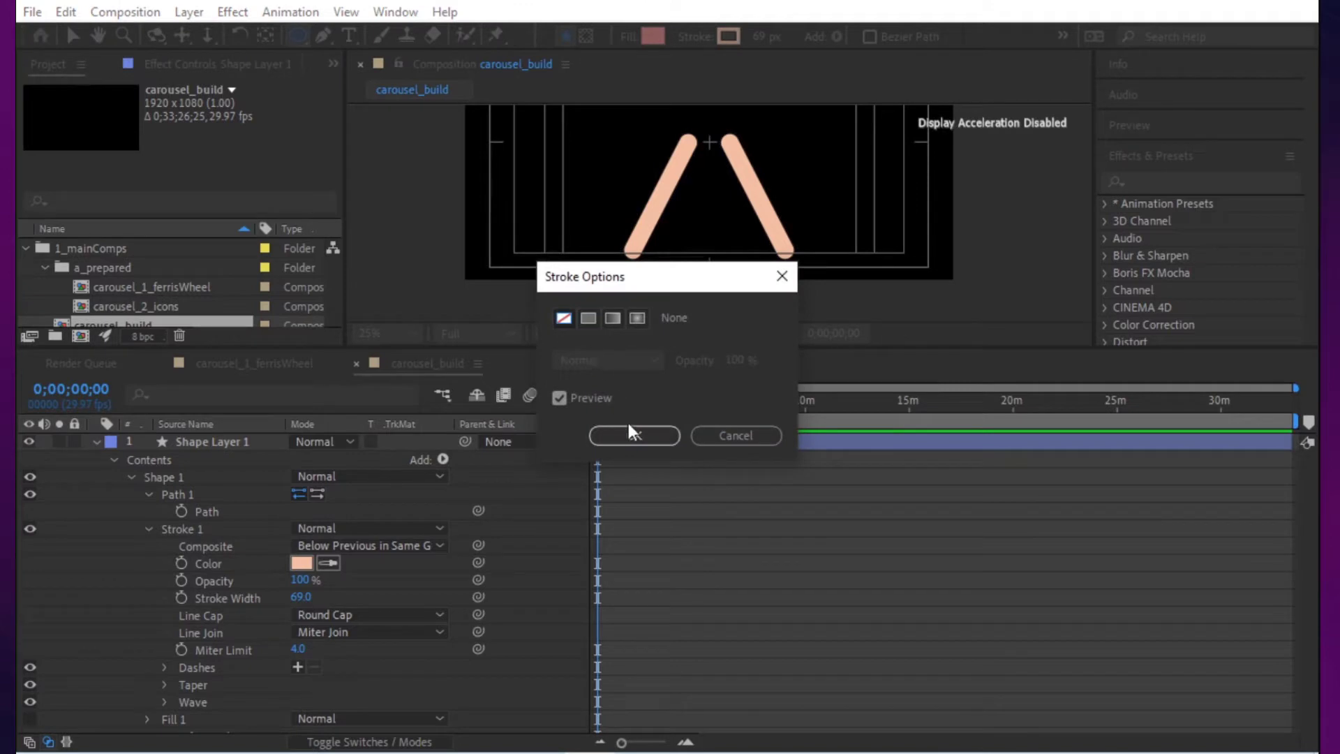
{"action": "left_click", "coordinate": [635, 435]}
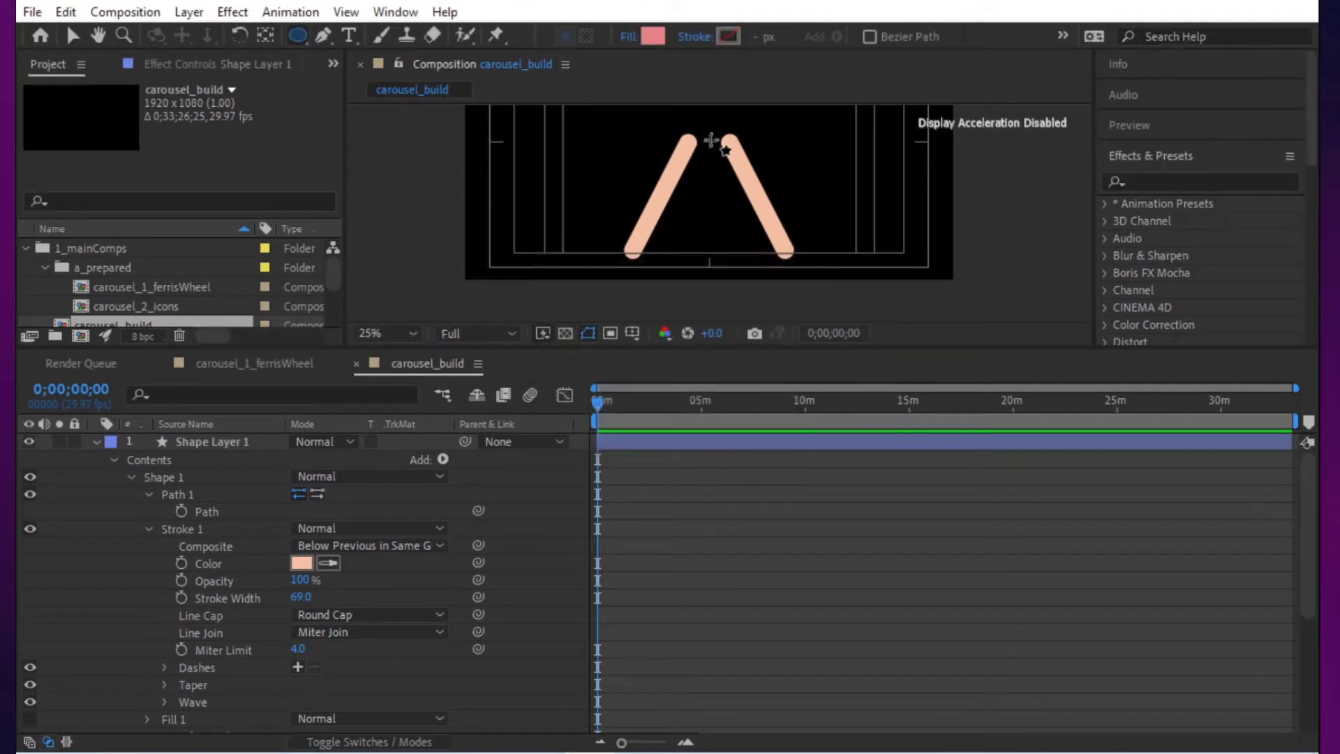
Step: Draw a circle of about 384 px around the composition centre over the legs' upper ends and reduce it to 301 px
{"action": "left_click_drag", "start_coordinate": [710, 142], "coordinate": [758, 188]}
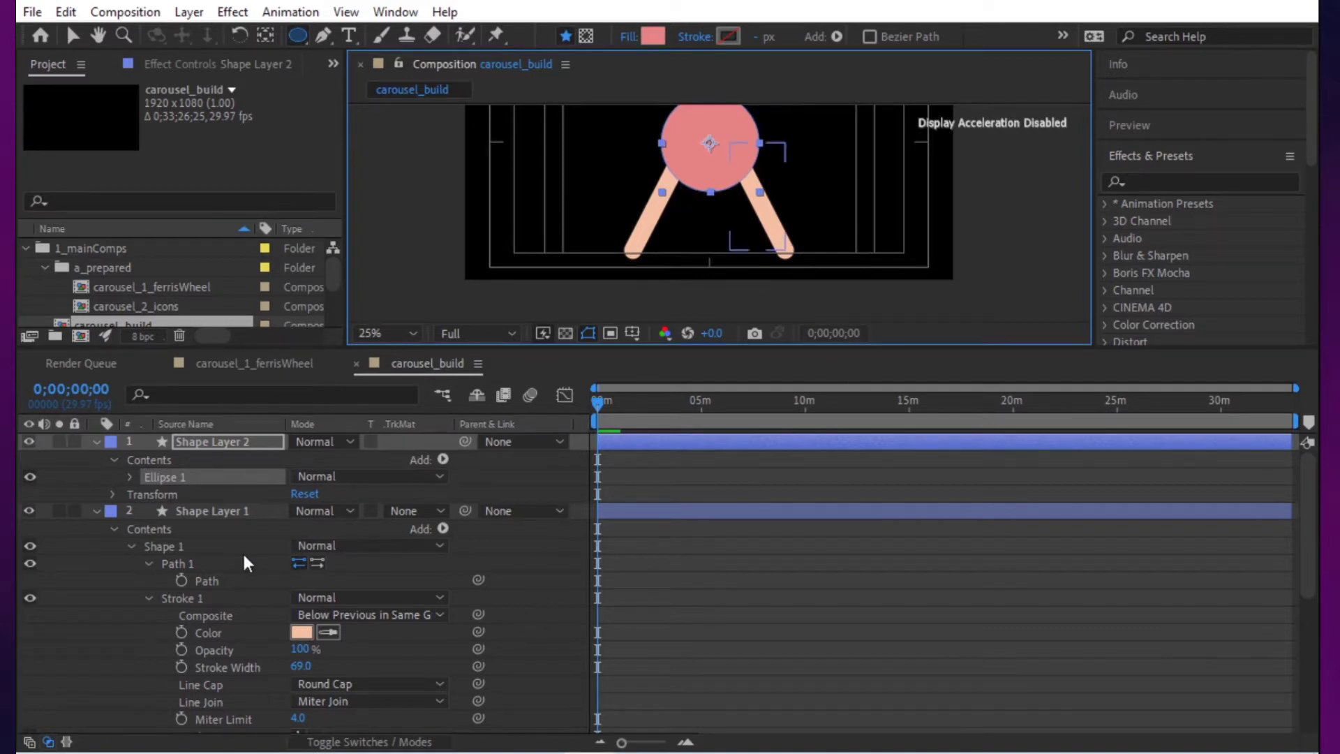
{"action": "key", "text": "u"}
{"action": "key", "text": "u"}
{"action": "left_click", "coordinate": [321, 497]}
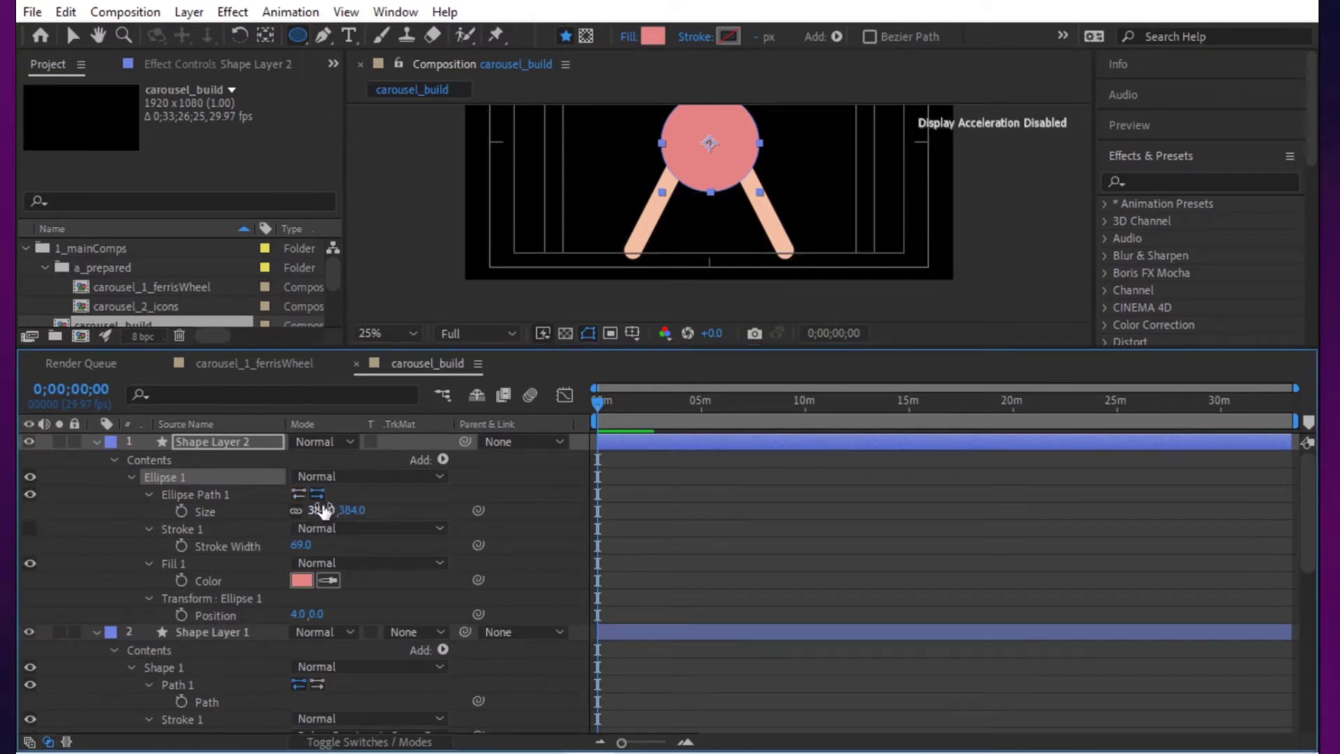
{"action": "left_click_drag", "start_coordinate": [321, 510], "coordinate": [249, 531]}
{"action": "left_click", "coordinate": [897, 558]}
Step: Create a composition-sized ellipse on a new shape layer and set its size to 500 by 500 px with proportions unlinked
{"action": "key", "text": "v"}
{"action": "key", "text": "space"}
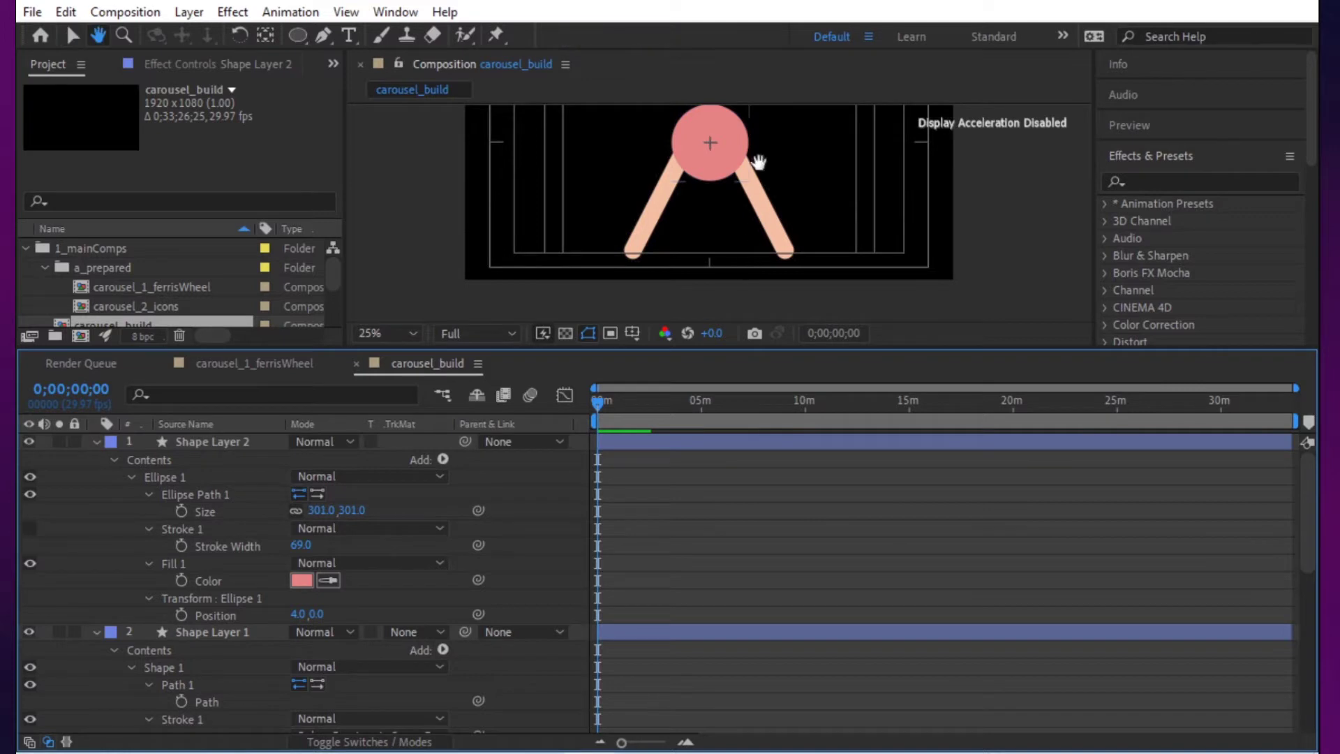
{"action": "left_click_drag", "start_coordinate": [752, 131], "coordinate": [739, 187]}
{"action": "double_click", "coordinate": [299, 35]}
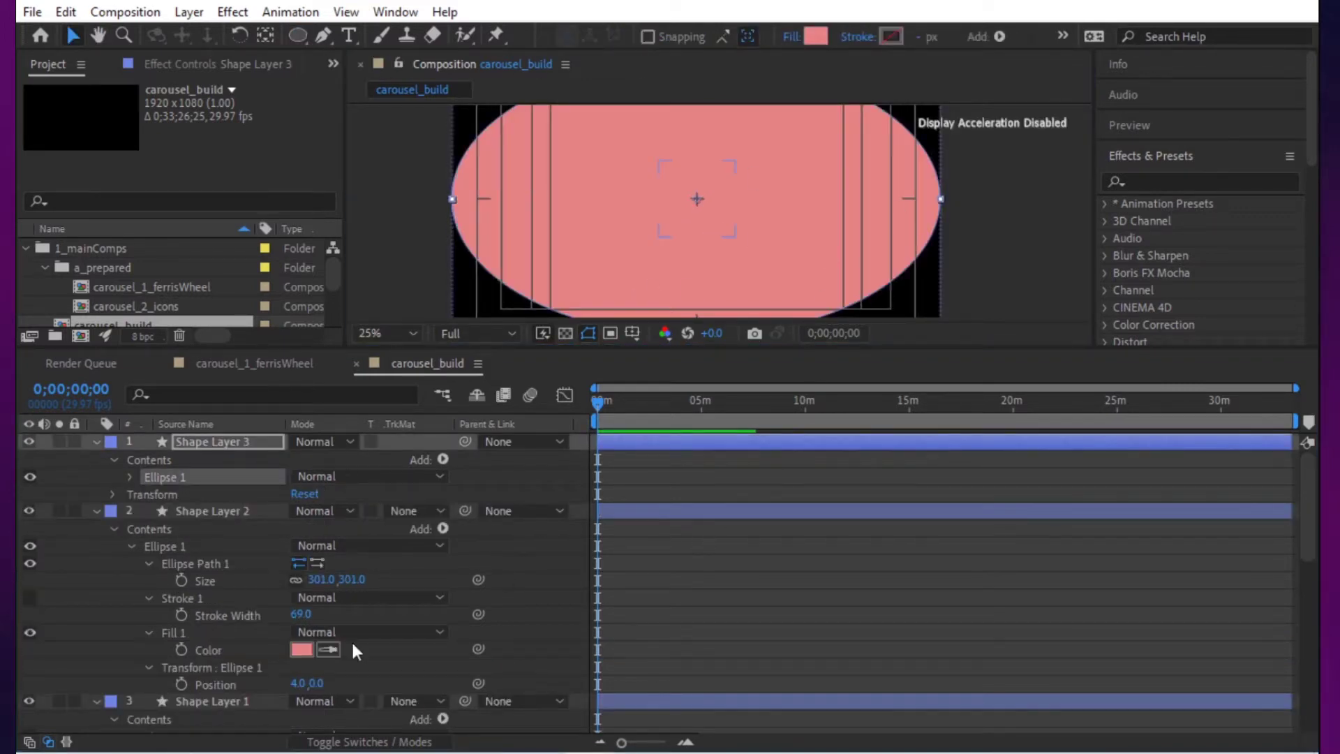
{"action": "key", "text": "u"}
{"action": "key", "text": "u"}
{"action": "left_click", "coordinate": [299, 511]}
{"action": "left_click", "coordinate": [319, 510]}
{"action": "type", "text": "500"}
{"action": "key", "text": "Tab"}
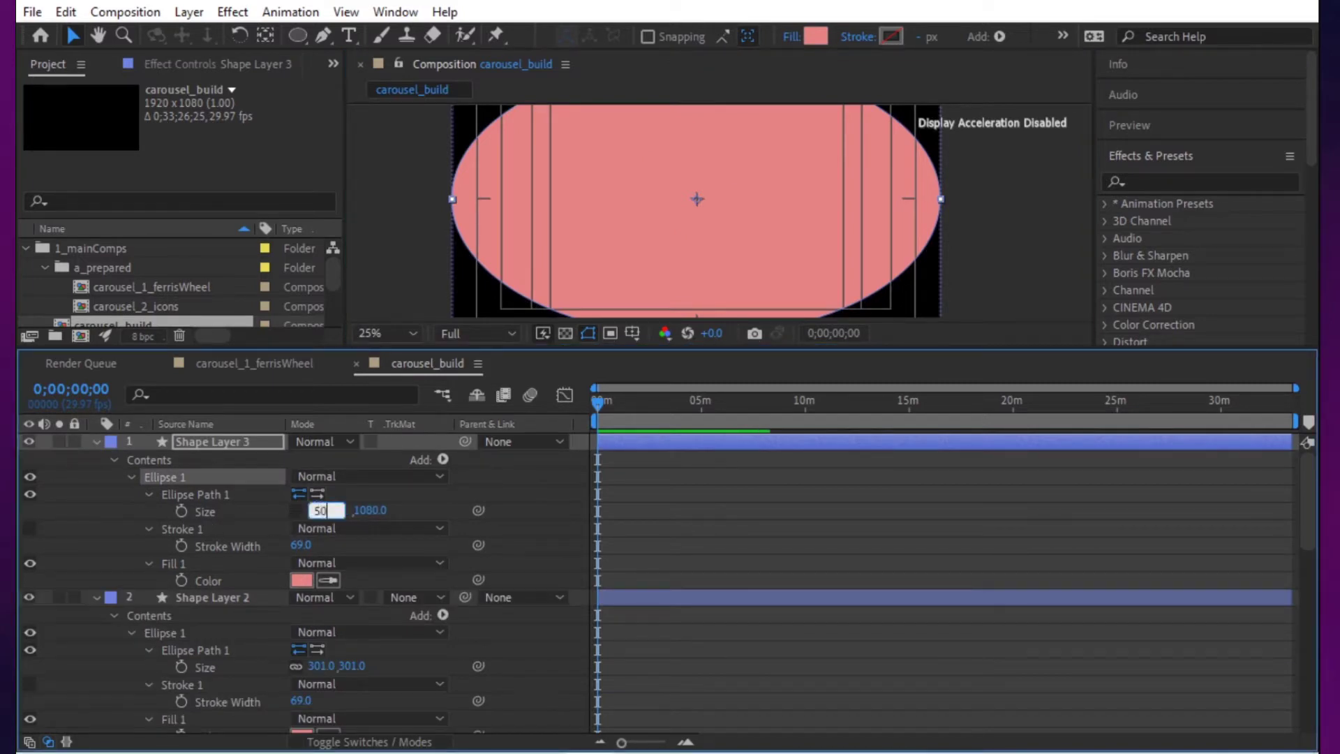
{"action": "type", "text": "500"}
{"action": "key", "text": "Return"}
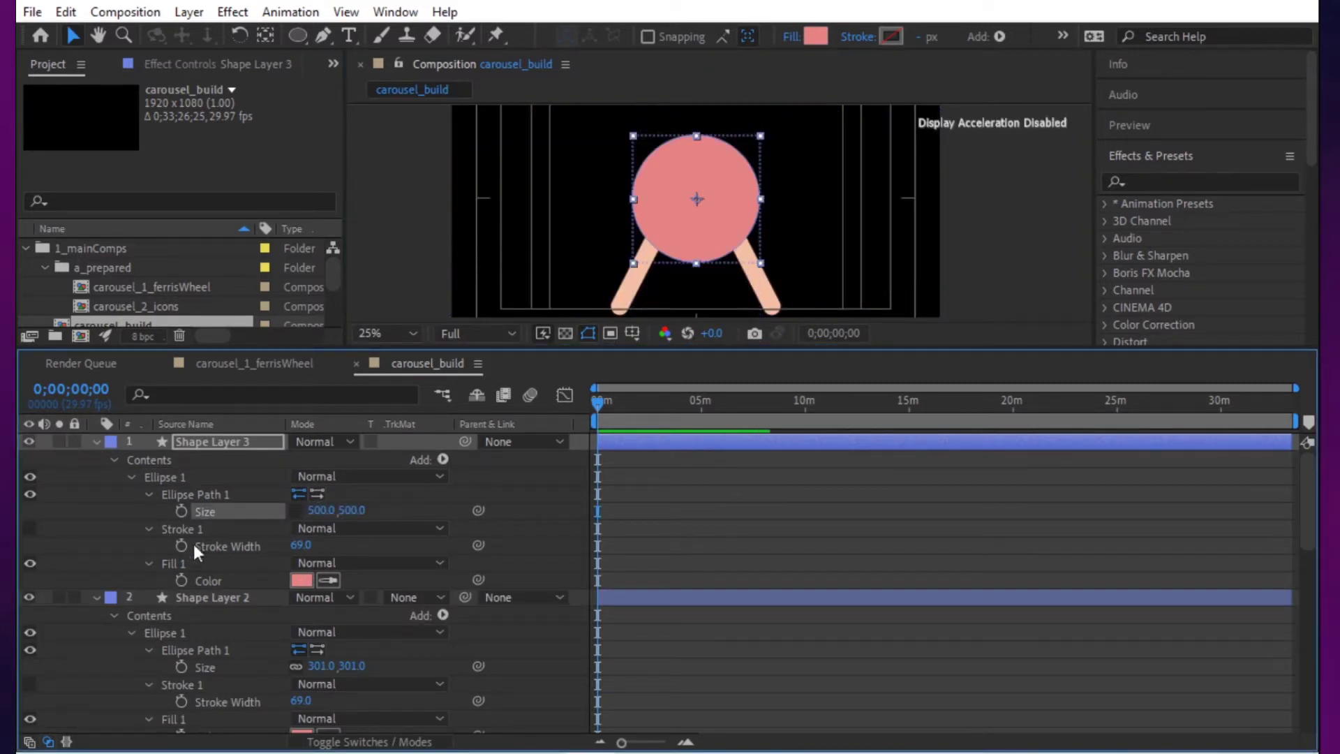
Step: Link the new circle's proportions, shrink it to 199 px and delete the first circle's layer, Shape Layer 2
{"action": "left_click", "coordinate": [297, 510]}
{"action": "left_click_drag", "start_coordinate": [321, 510], "coordinate": [240, 590]}
{"action": "left_click", "coordinate": [230, 598]}
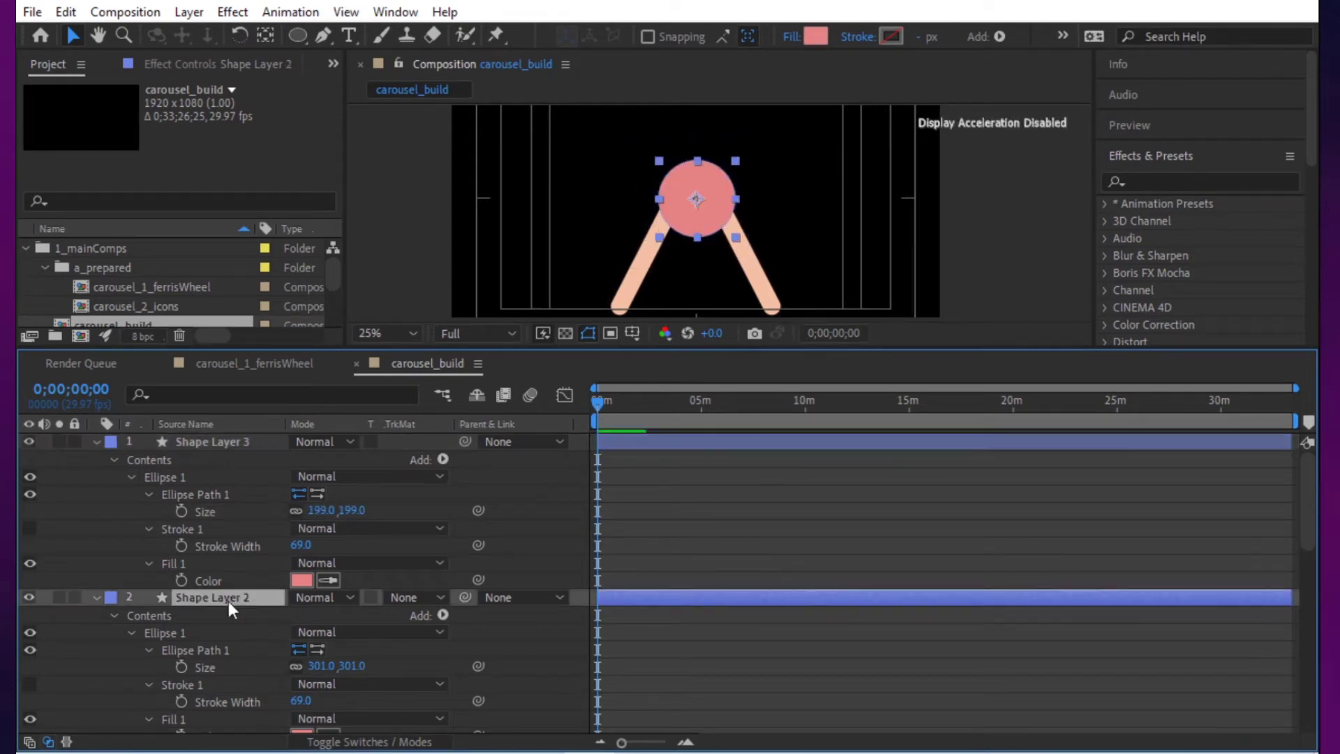
{"action": "key", "text": "Delete"}
Step: Set the hub circle's size to 235 px and collapse the properties of both shape layers
{"action": "left_click_drag", "start_coordinate": [321, 510], "coordinate": [366, 505]}
{"action": "left_click", "coordinate": [794, 502]}
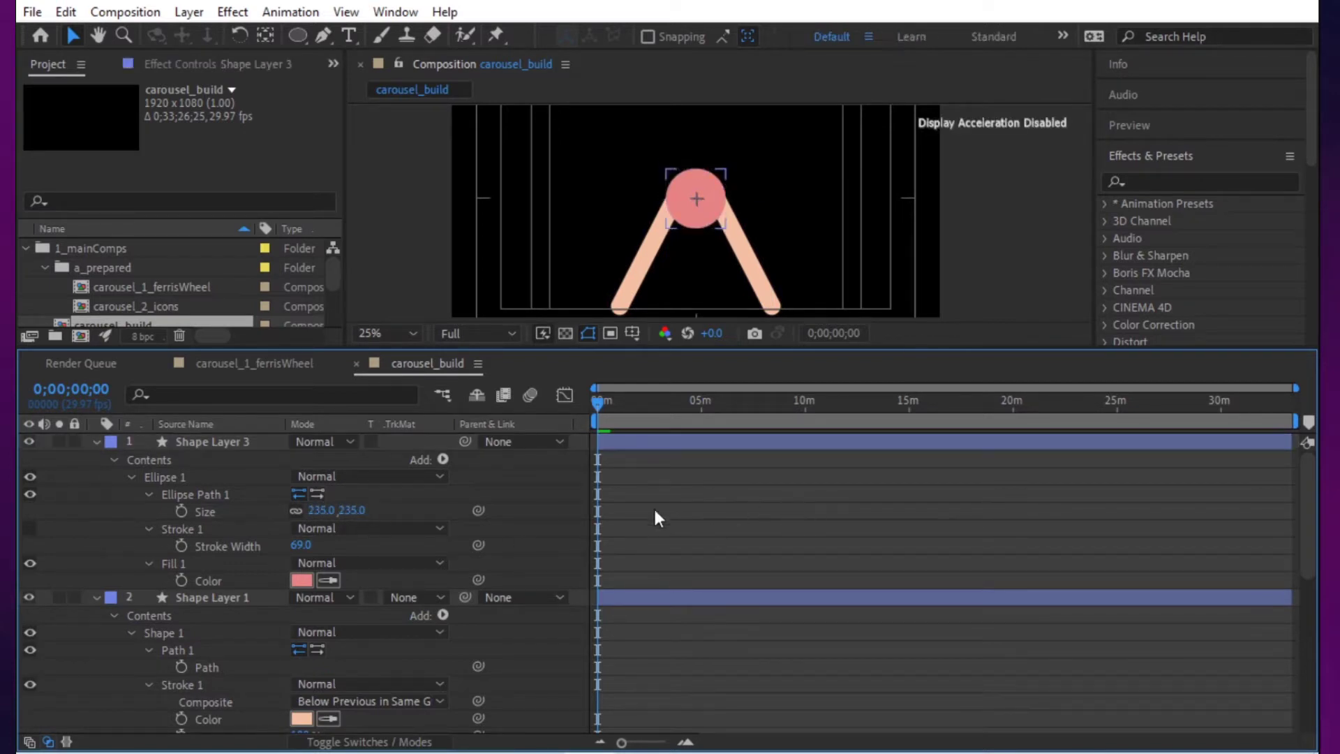
{"action": "left_click", "coordinate": [96, 442]}
{"action": "left_click", "coordinate": [91, 461]}
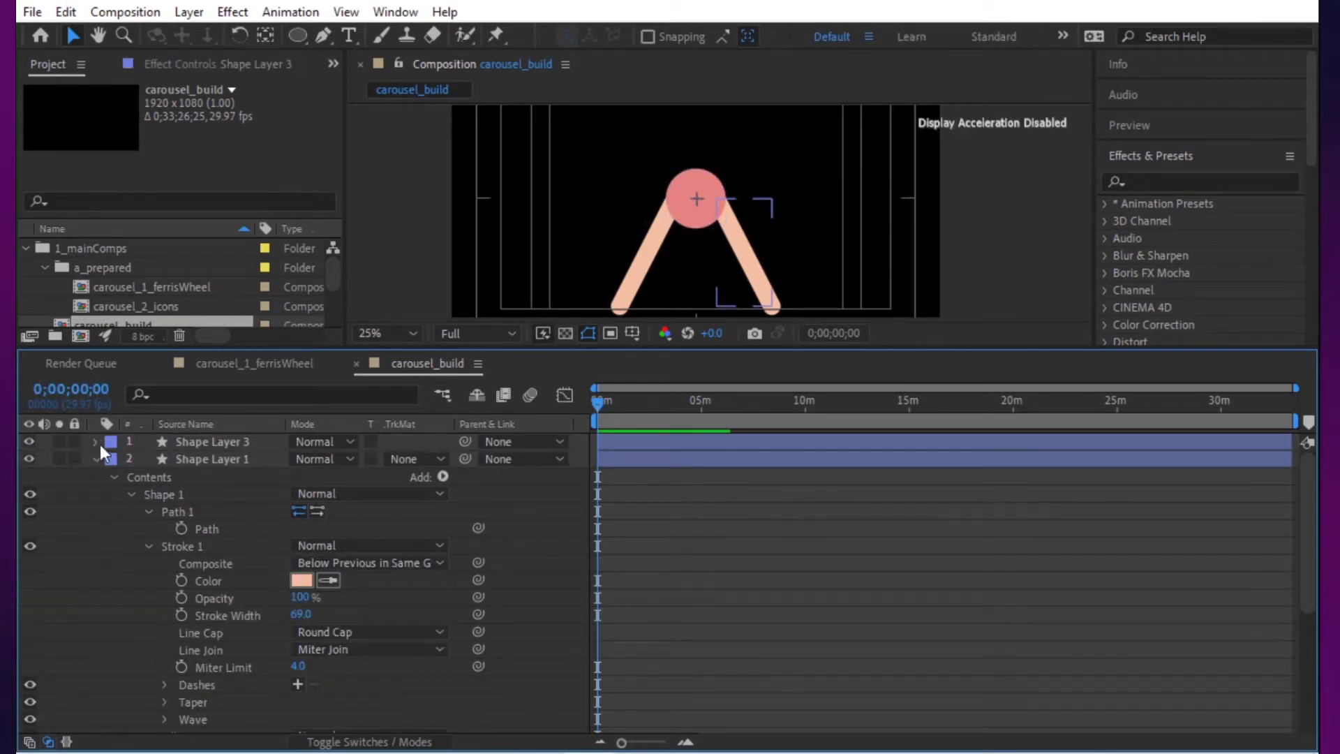
{"action": "left_click", "coordinate": [96, 459]}
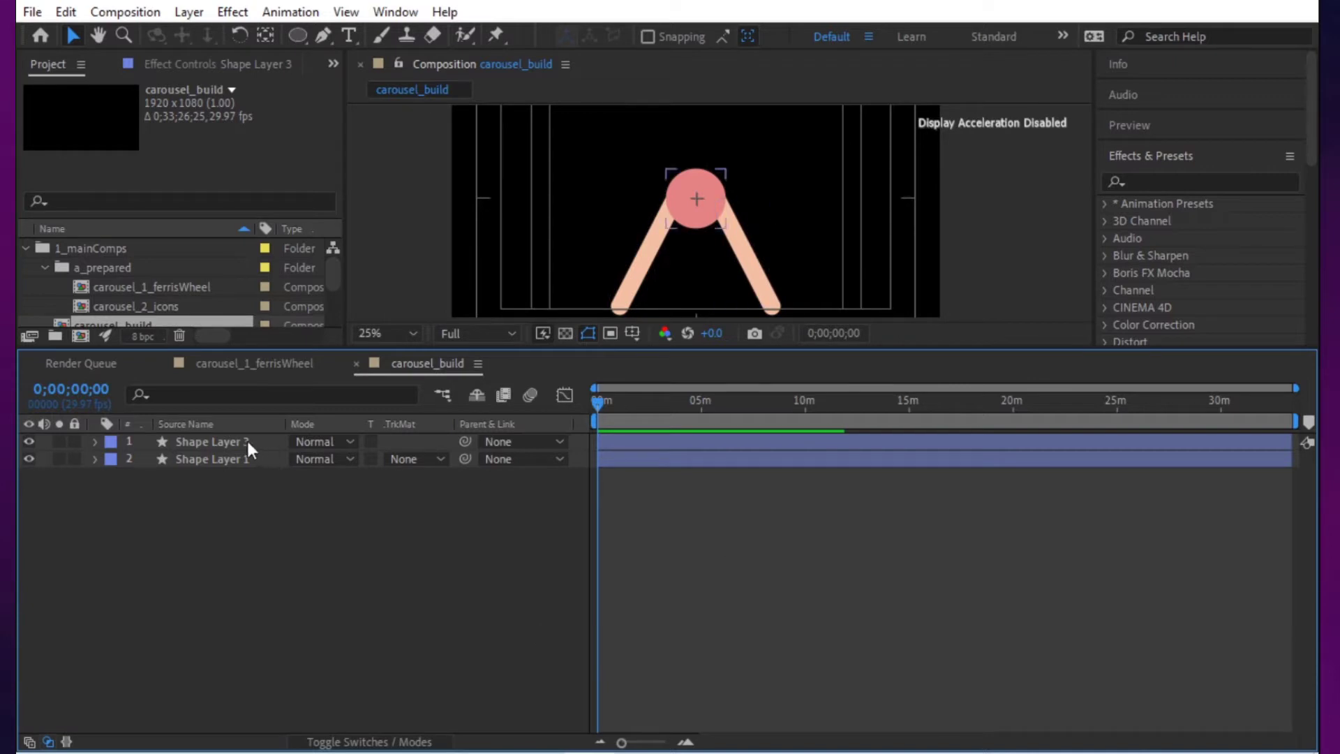
{"action": "left_click", "coordinate": [248, 441]}
{"action": "left_click", "coordinate": [356, 614]}
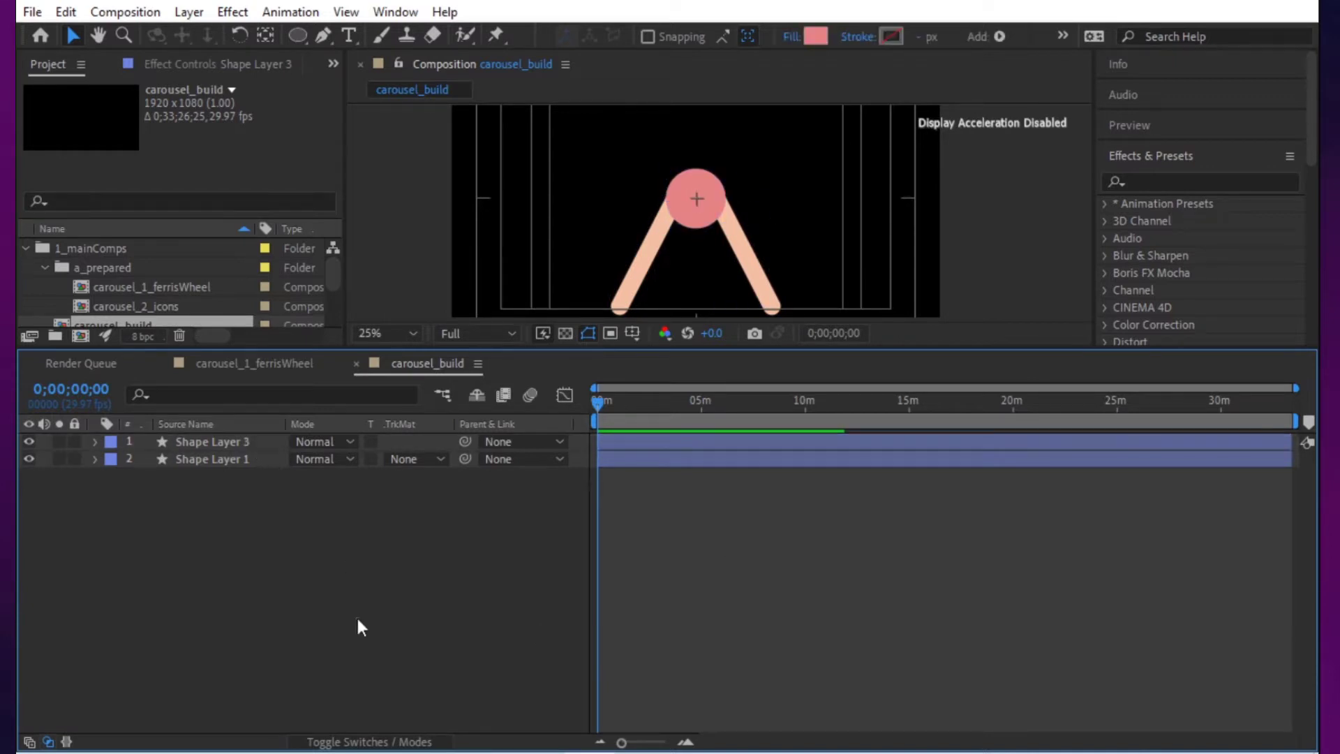
{"action": "double_click", "coordinate": [298, 35]}
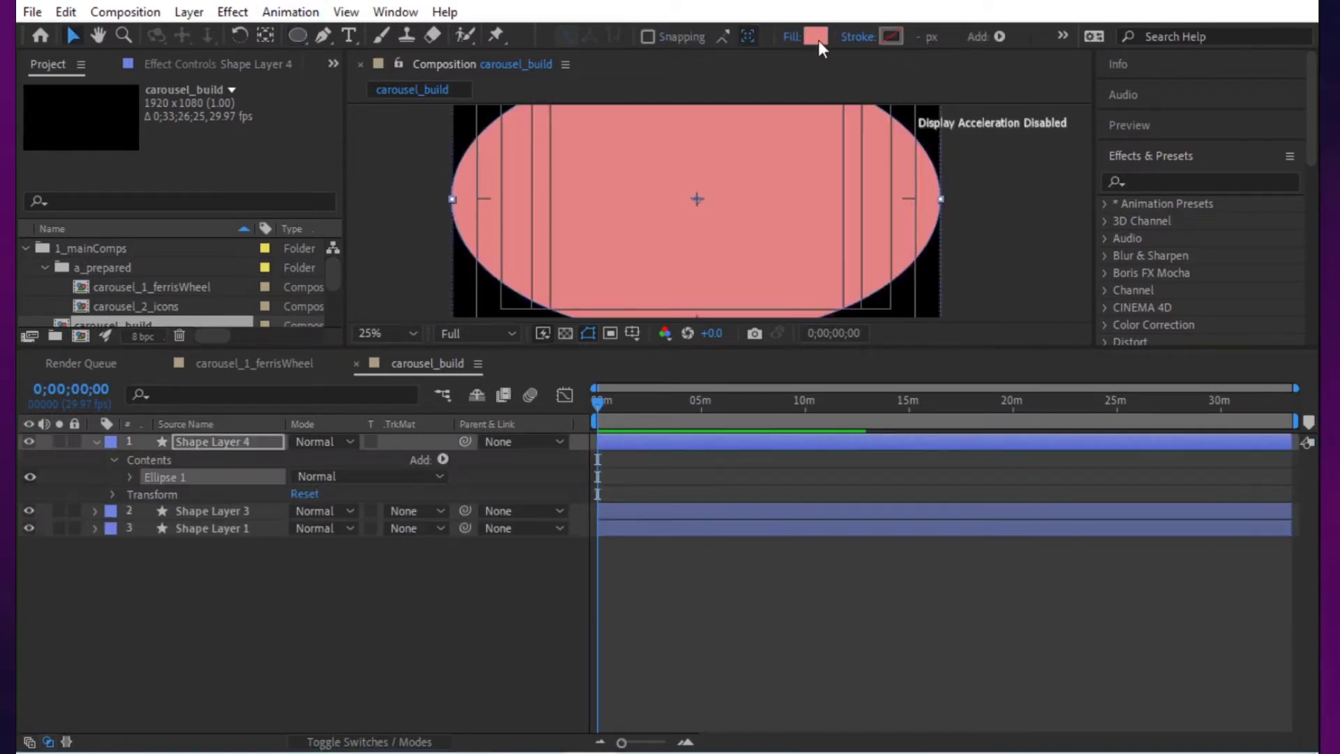
{"action": "key", "text": "Delete"}
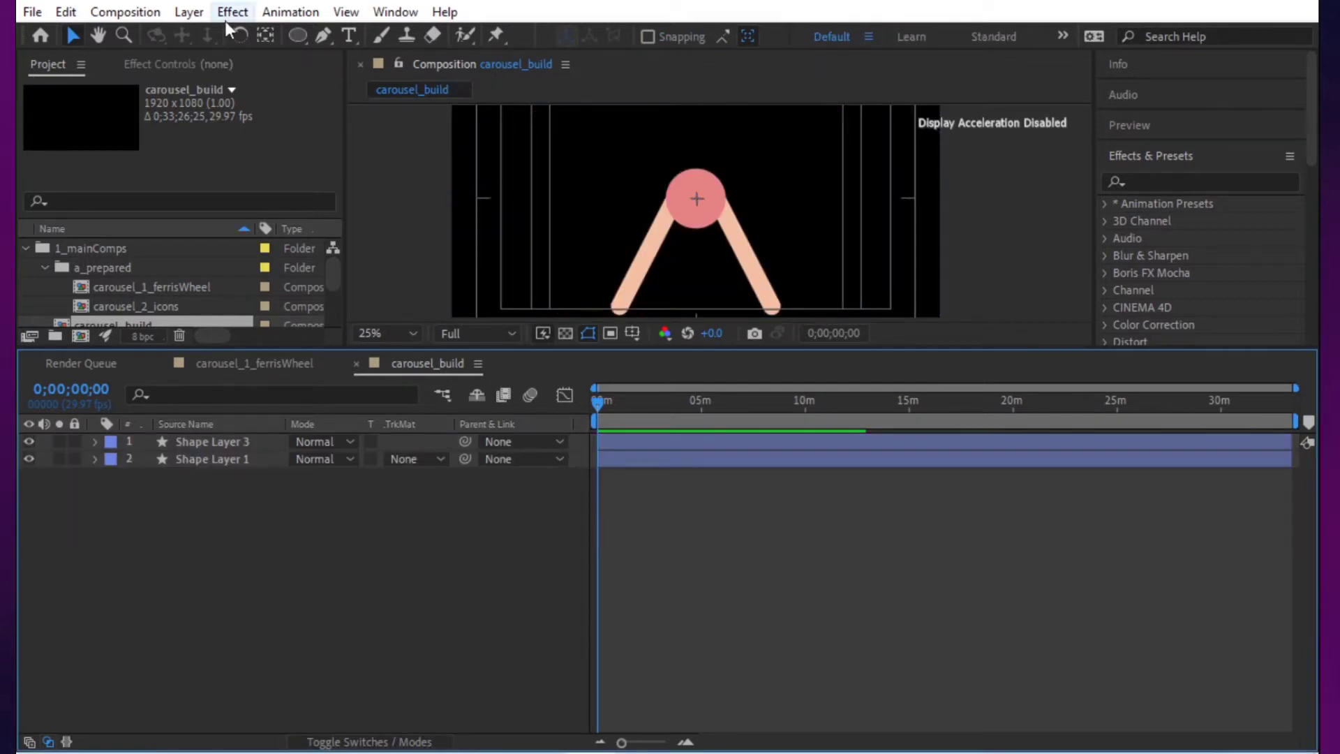
Step: With the Ellipse tool active and no layer selected, set the shape stroke colour to F3BC9E and the fill to None
{"action": "key", "text": "q"}
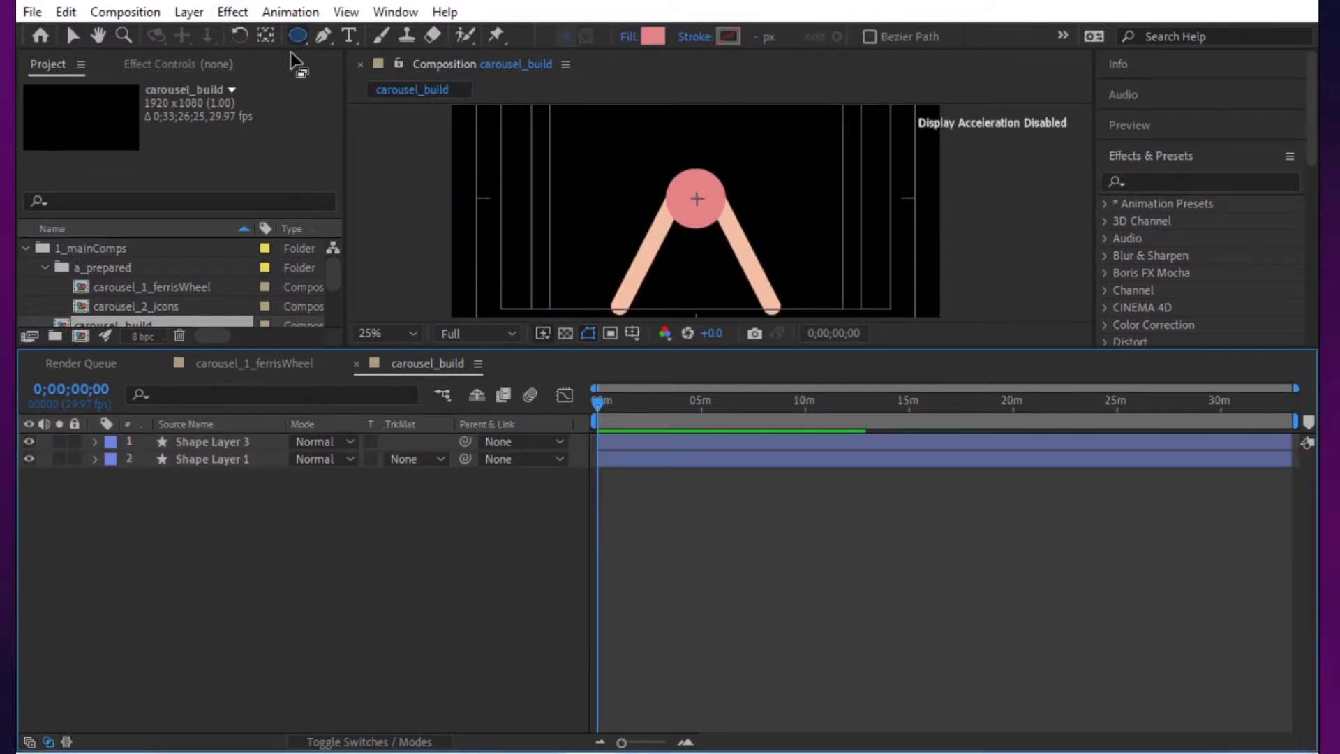
{"action": "left_click", "coordinate": [728, 36]}
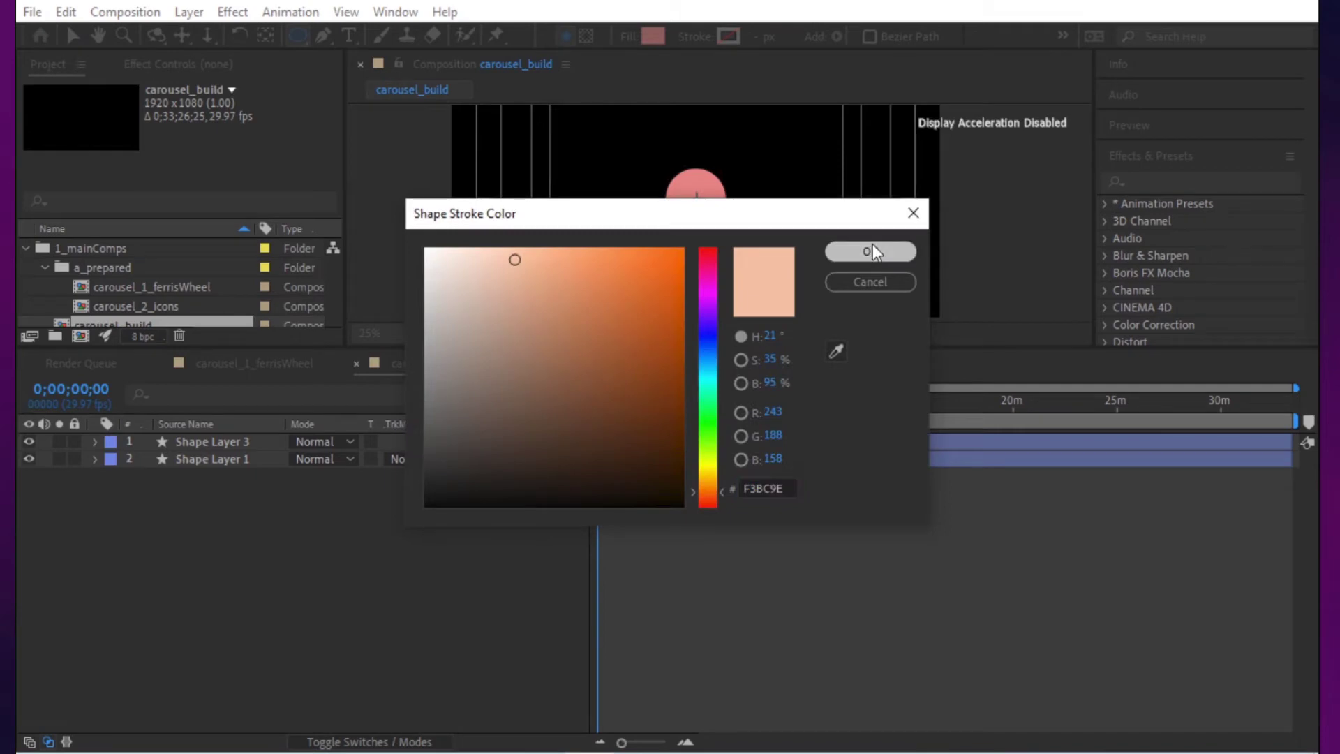
{"action": "left_click", "coordinate": [871, 251]}
{"action": "left_click", "coordinate": [628, 36]}
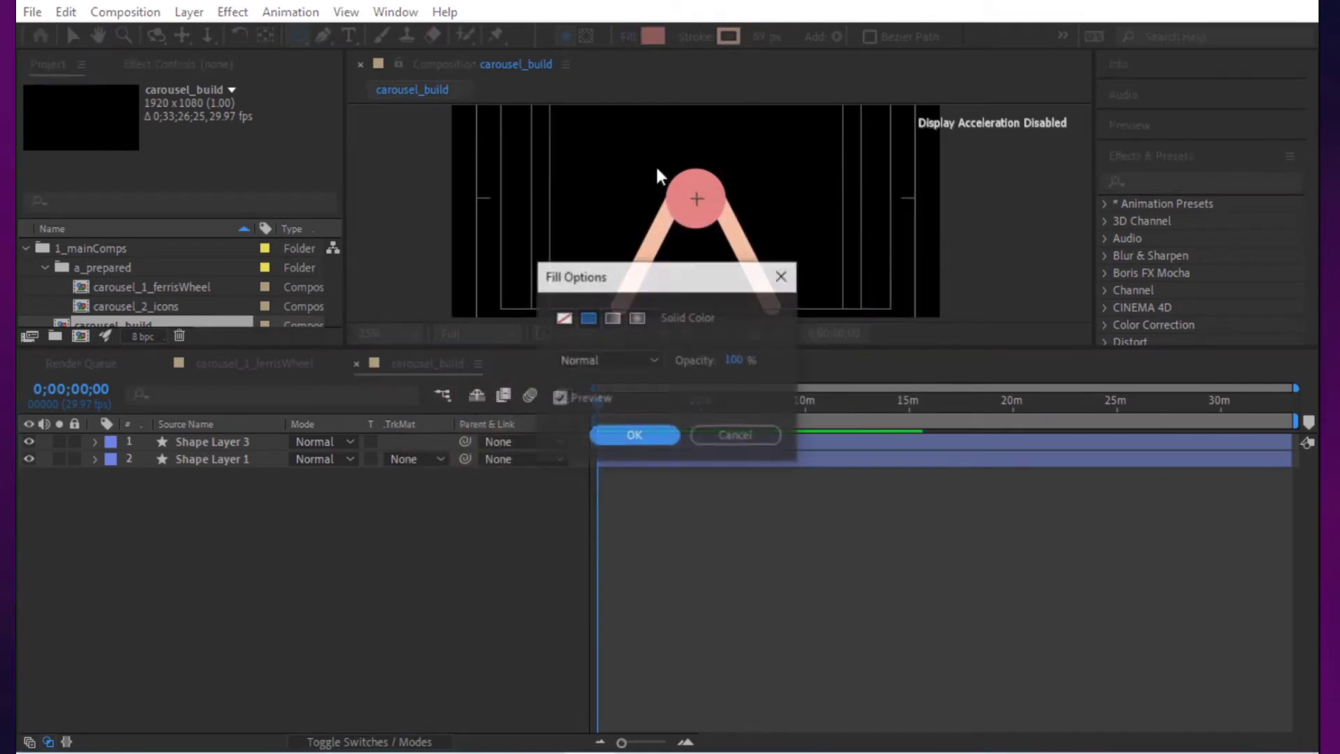
{"action": "left_click", "coordinate": [565, 319]}
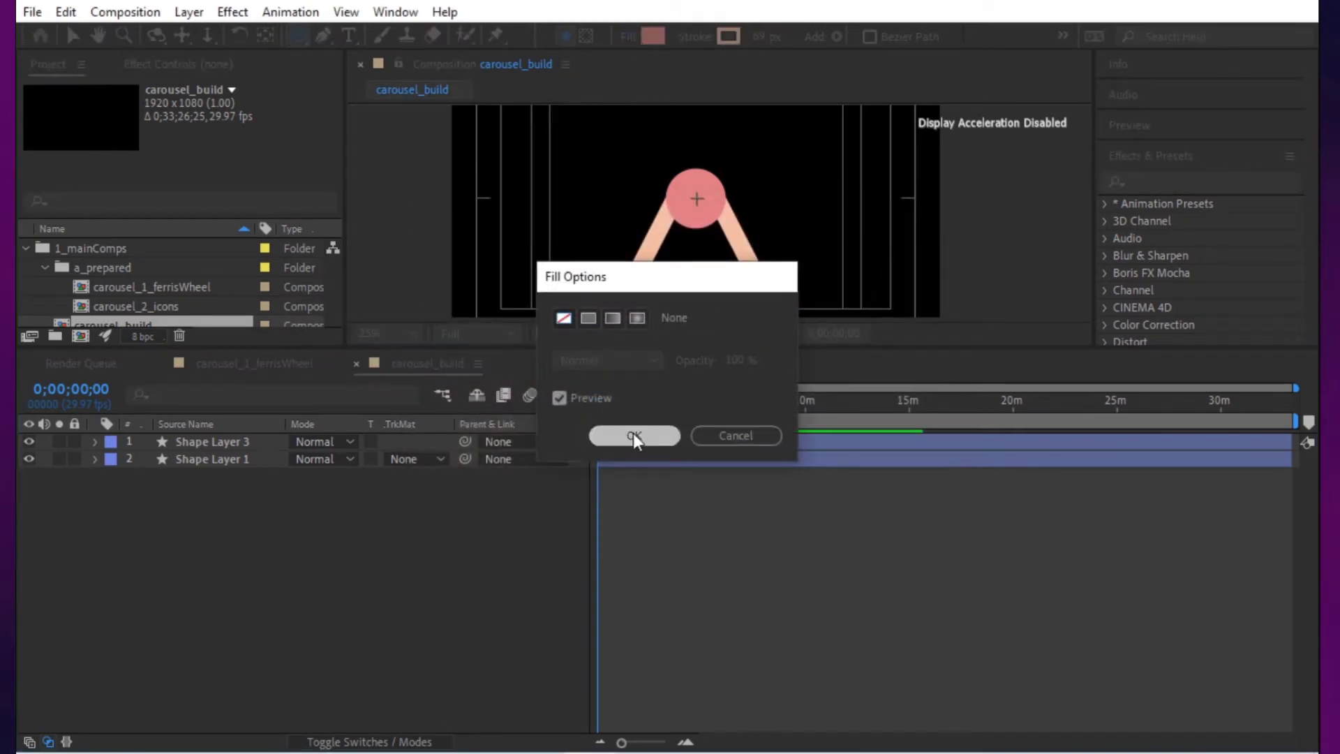
{"action": "left_click", "coordinate": [634, 436]}
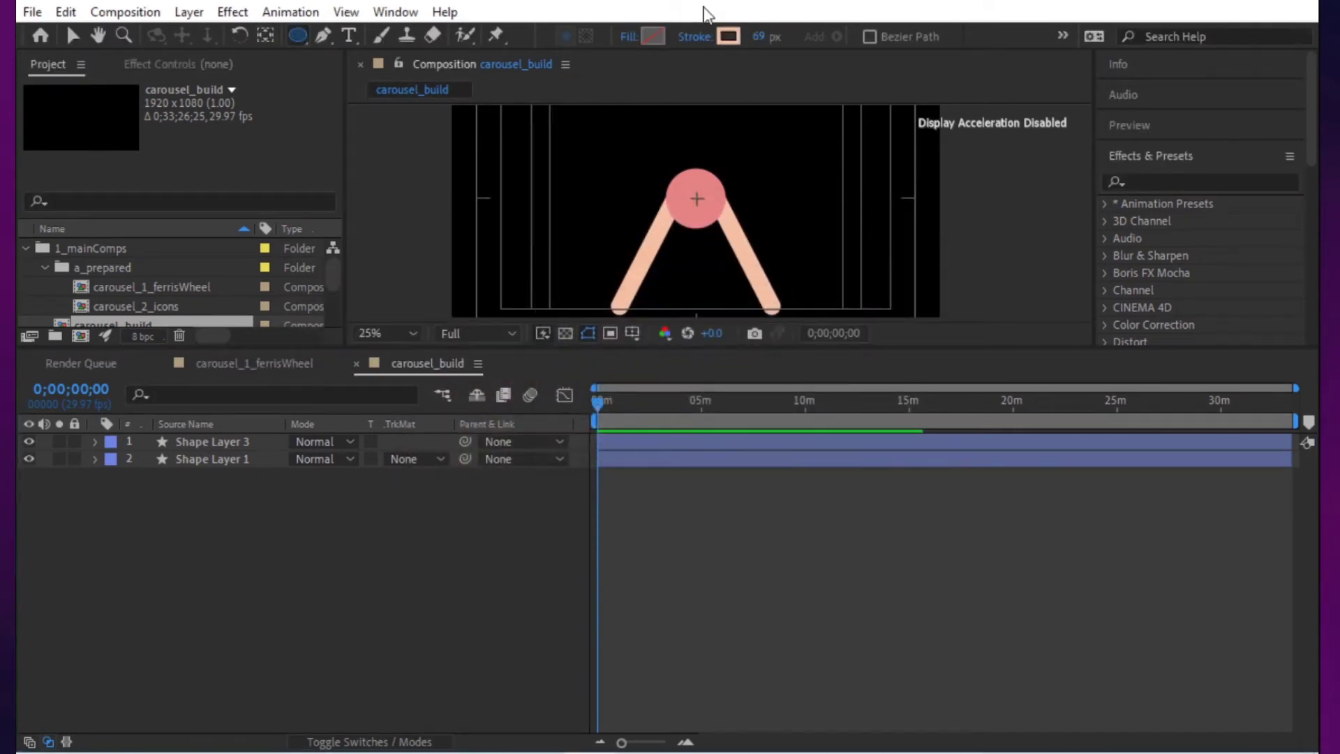
Step: Create a composition-sized stroked ellipse on a new shape layer and set its size to 1000 by 1000 px
{"action": "double_click", "coordinate": [297, 35]}
{"action": "key", "text": "u"}
{"action": "key", "text": "u"}
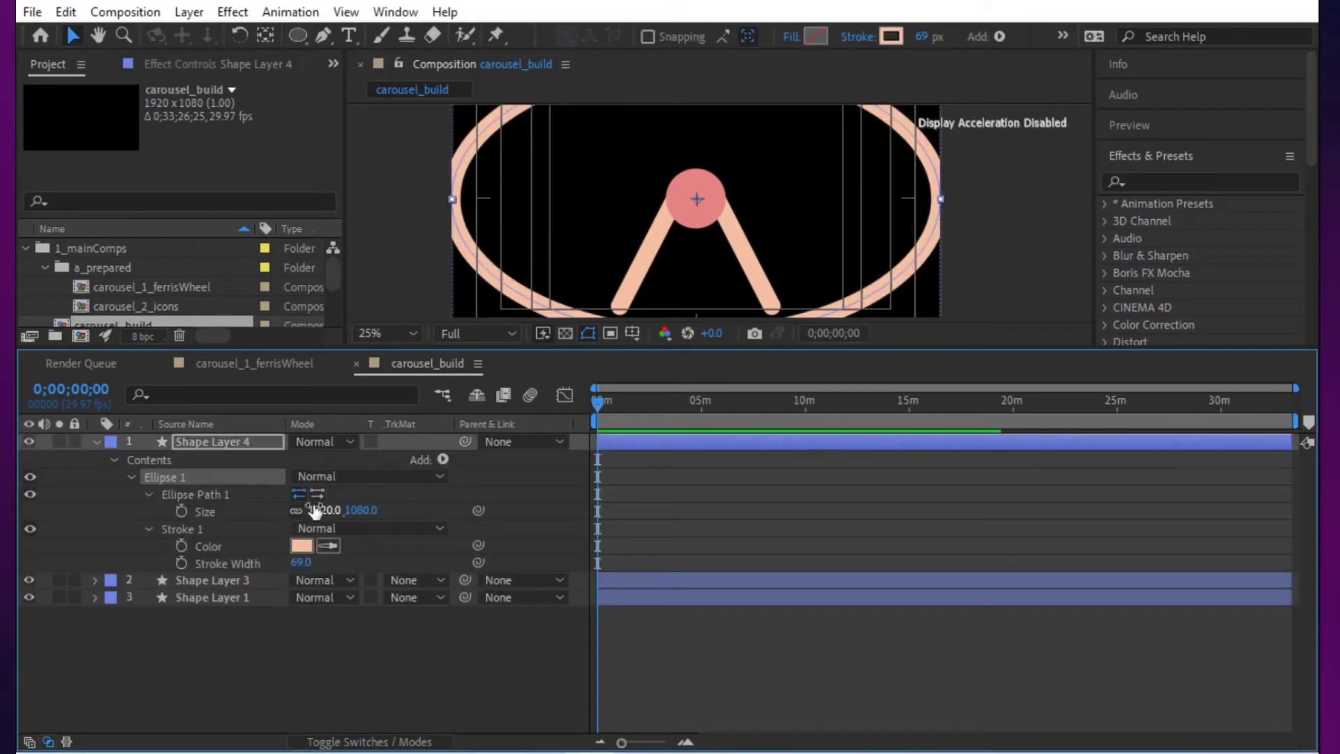
{"action": "left_click", "coordinate": [321, 510]}
{"action": "type", "text": "1000"}
{"action": "key", "text": "Tab"}
{"action": "type", "text": "1000"}
{"action": "key", "text": "Return"}
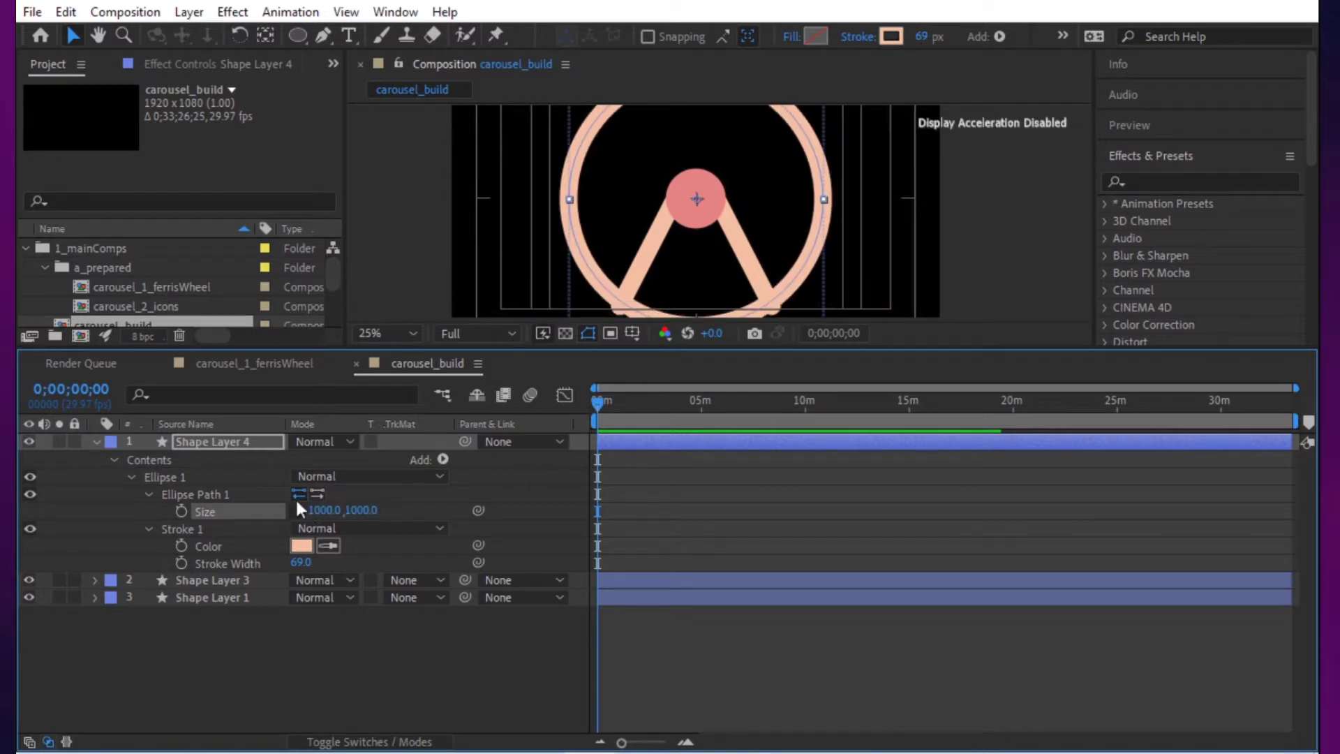
Step: Link the ring's proportions, reduce its size to 633 px and set its stroke width to 17 px
{"action": "left_click", "coordinate": [297, 510]}
{"action": "left_click_drag", "start_coordinate": [320, 510], "coordinate": [22, 572]}
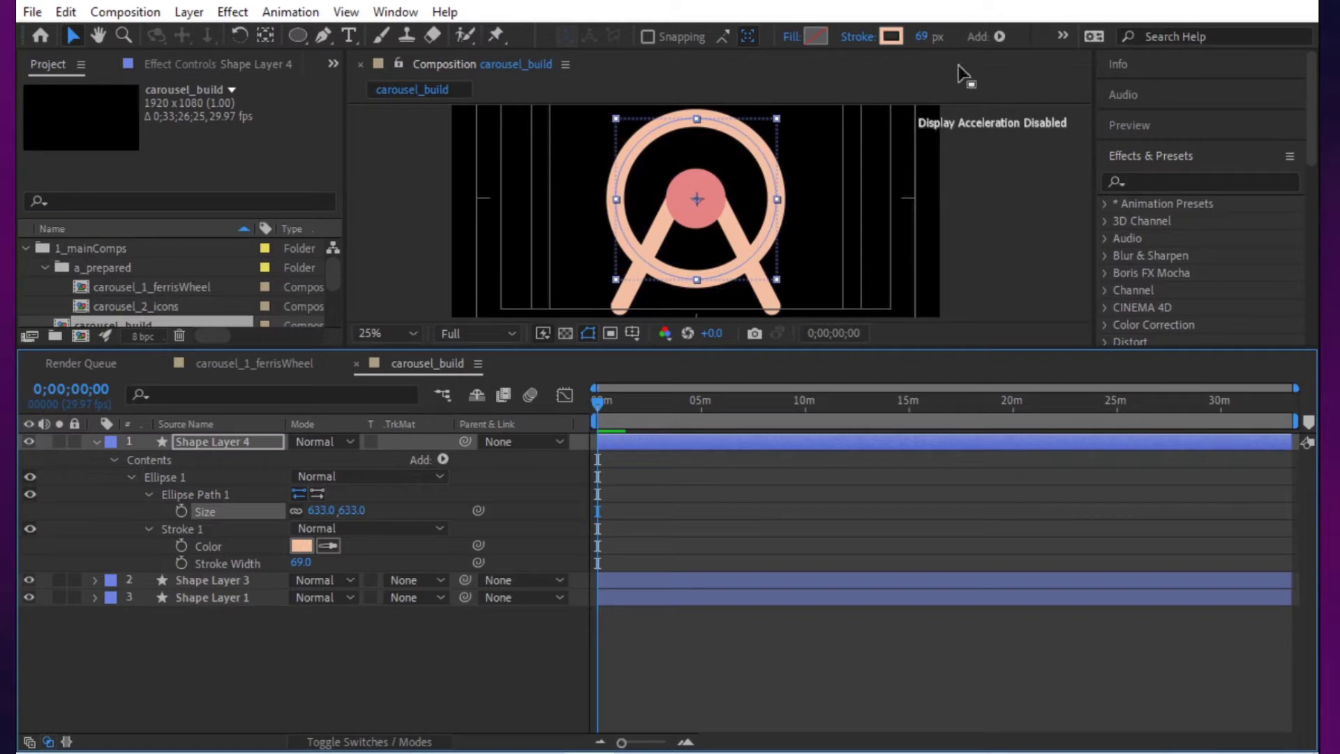
{"action": "left_click_drag", "start_coordinate": [922, 36], "coordinate": [871, 45]}
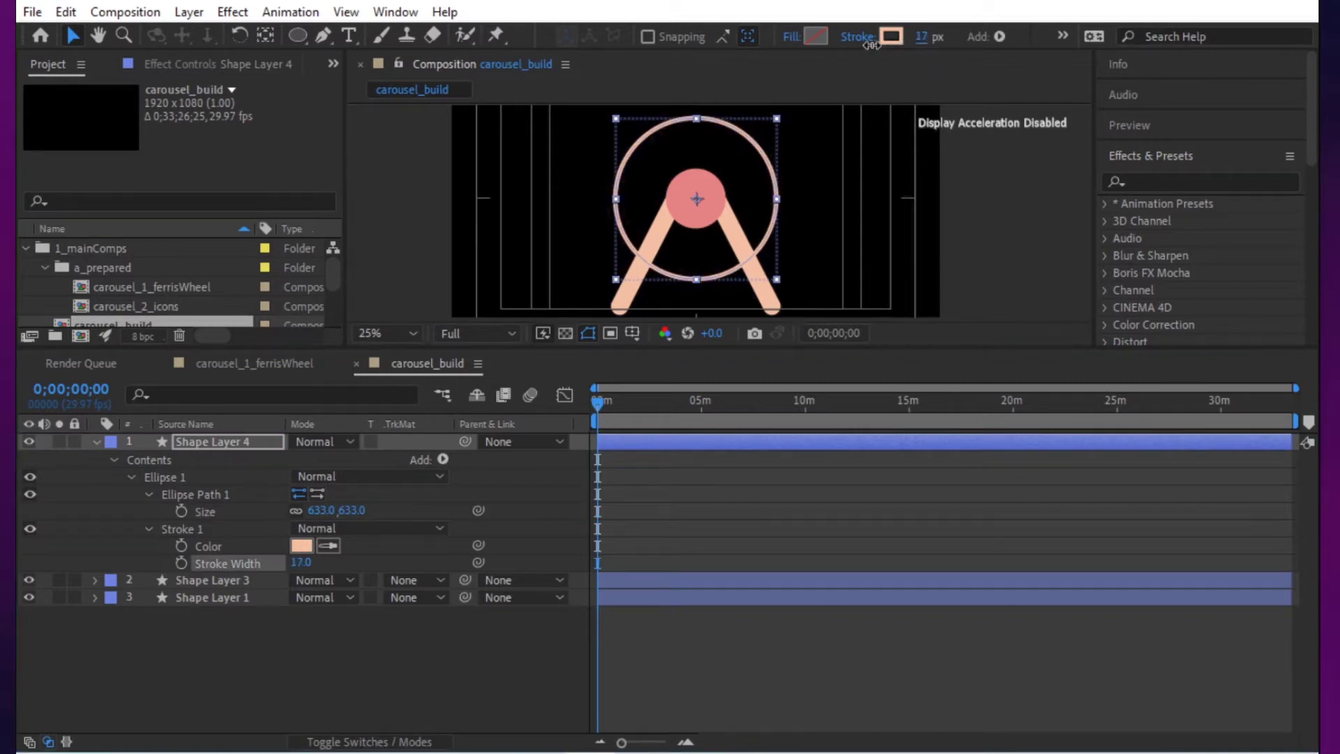
Step: Using the carousel_1_ferrisWheel composition as reference, enlarge the ring in carousel_build to 762 px and make the composition viewer taller
{"action": "left_click", "coordinate": [228, 371]}
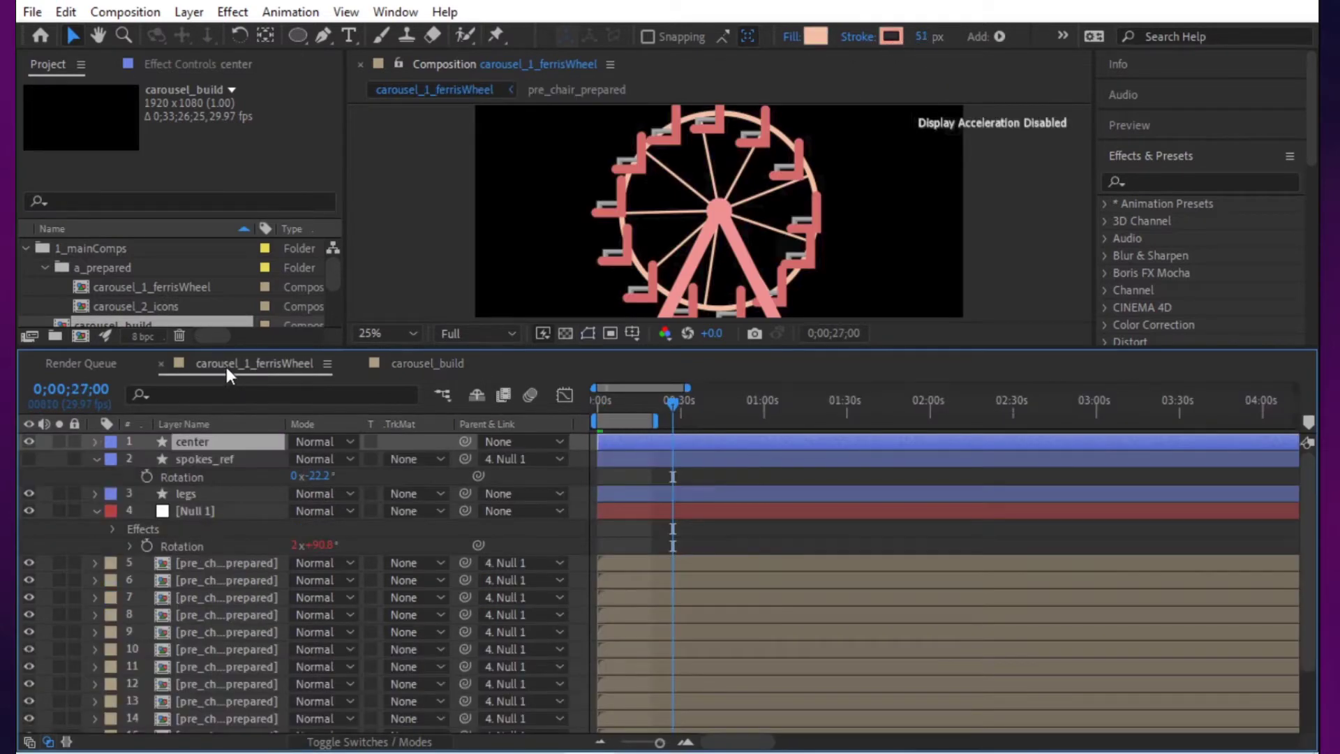
{"action": "left_click", "coordinate": [440, 364]}
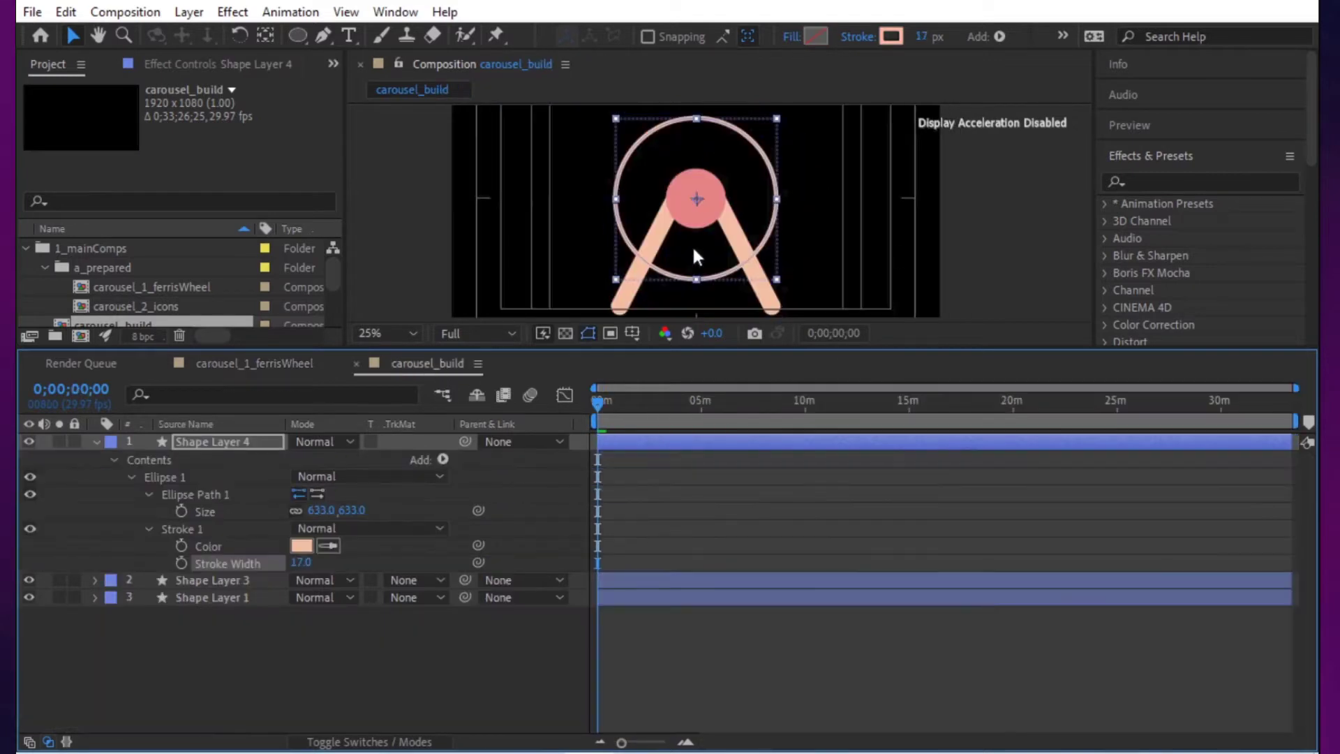
{"action": "left_click_drag", "start_coordinate": [313, 514], "coordinate": [419, 532]}
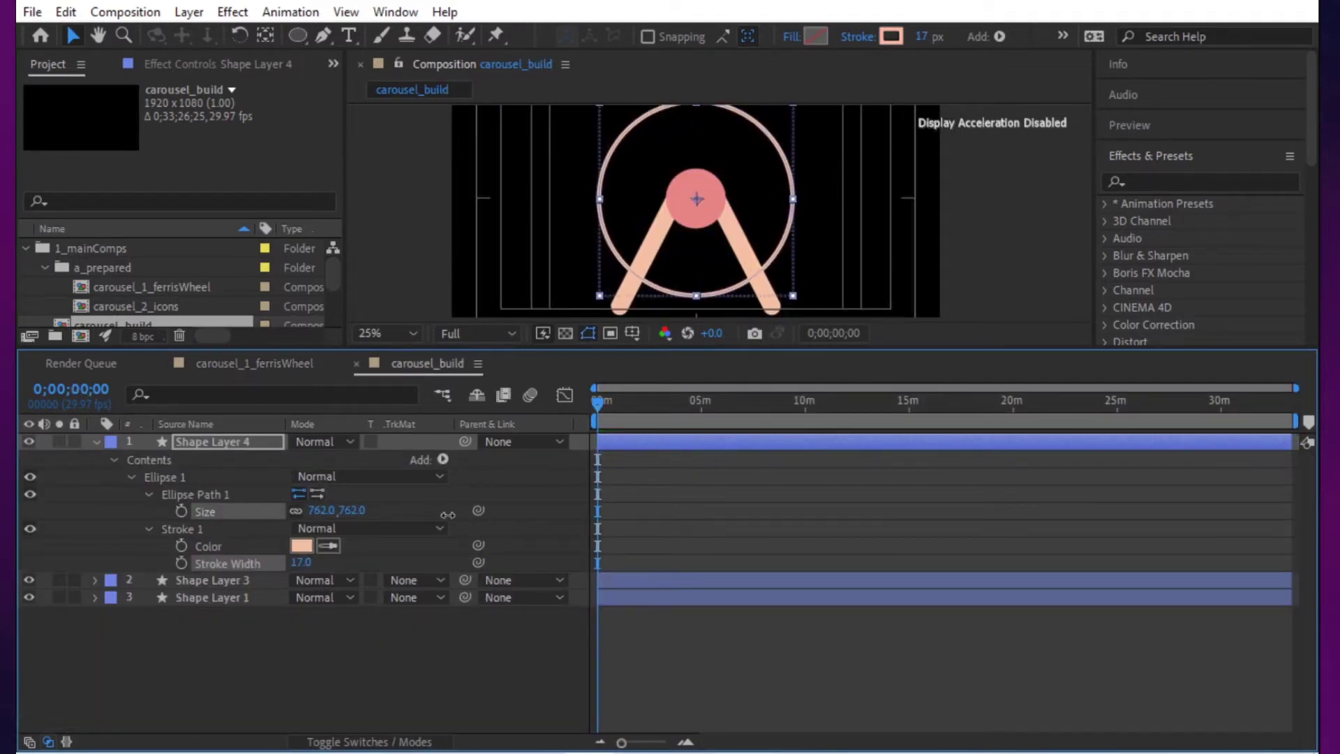
{"action": "left_click", "coordinate": [754, 481]}
{"action": "left_click_drag", "start_coordinate": [845, 349], "coordinate": [893, 505]}
{"action": "left_click", "coordinate": [944, 463]}
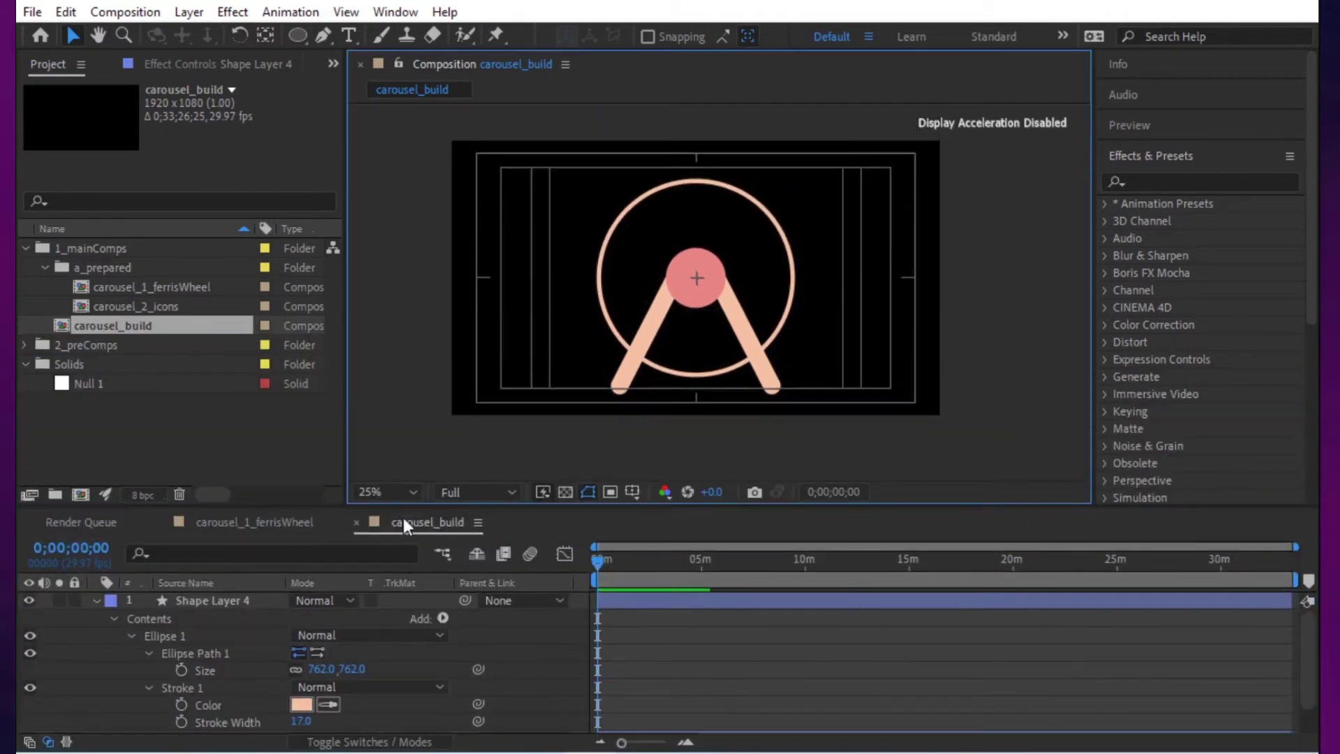
Step: Collapse the properties of Shape Layer 4 and expand the 2_preComps folder in the project
{"action": "left_click", "coordinate": [97, 600]}
{"action": "left_click", "coordinate": [181, 412]}
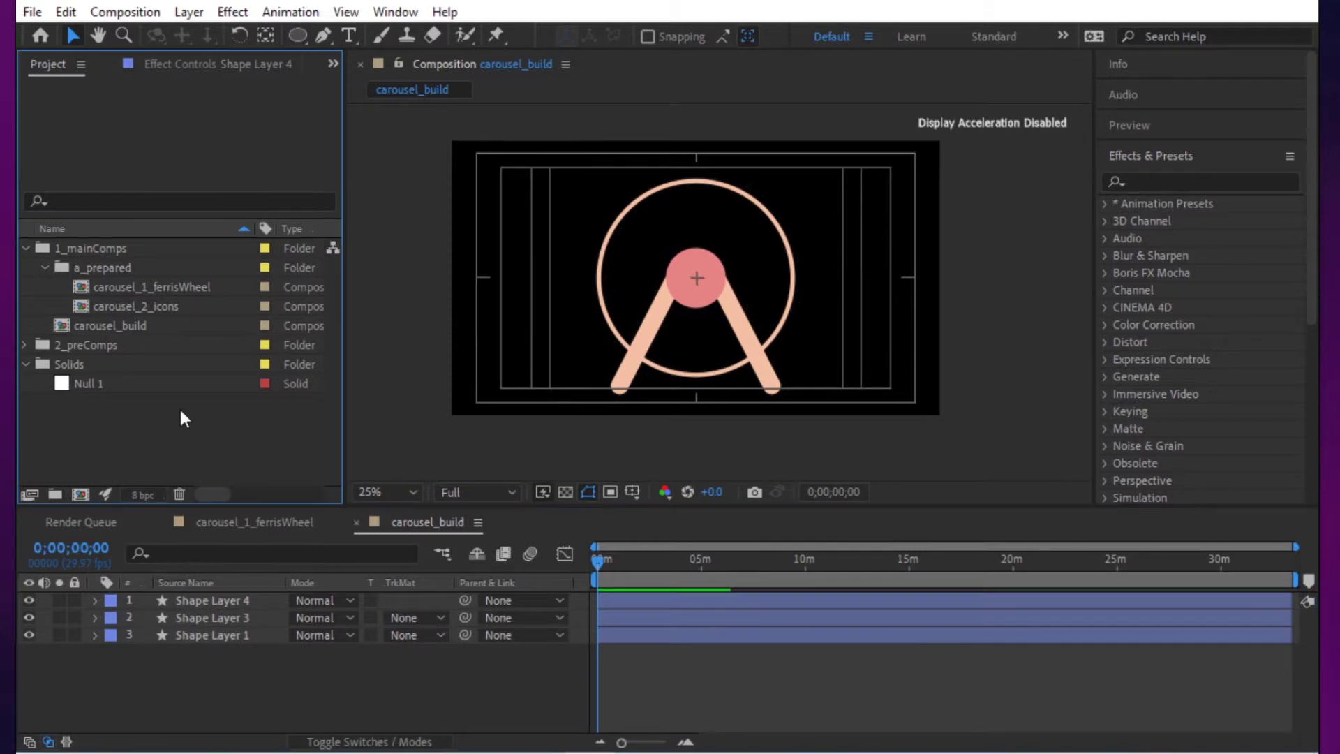
{"action": "left_click", "coordinate": [23, 344]}
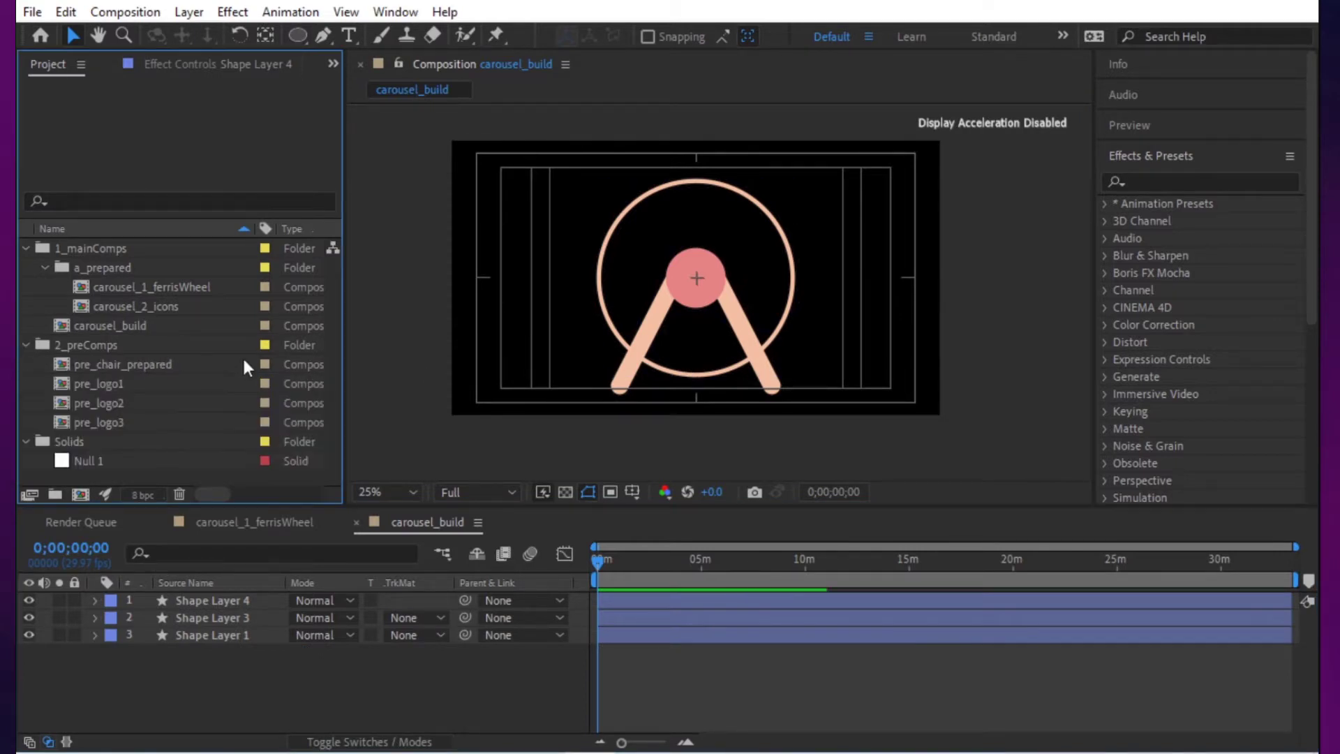
{"action": "left_click", "coordinate": [116, 363]}
{"action": "key", "text": "ctrl+m"}
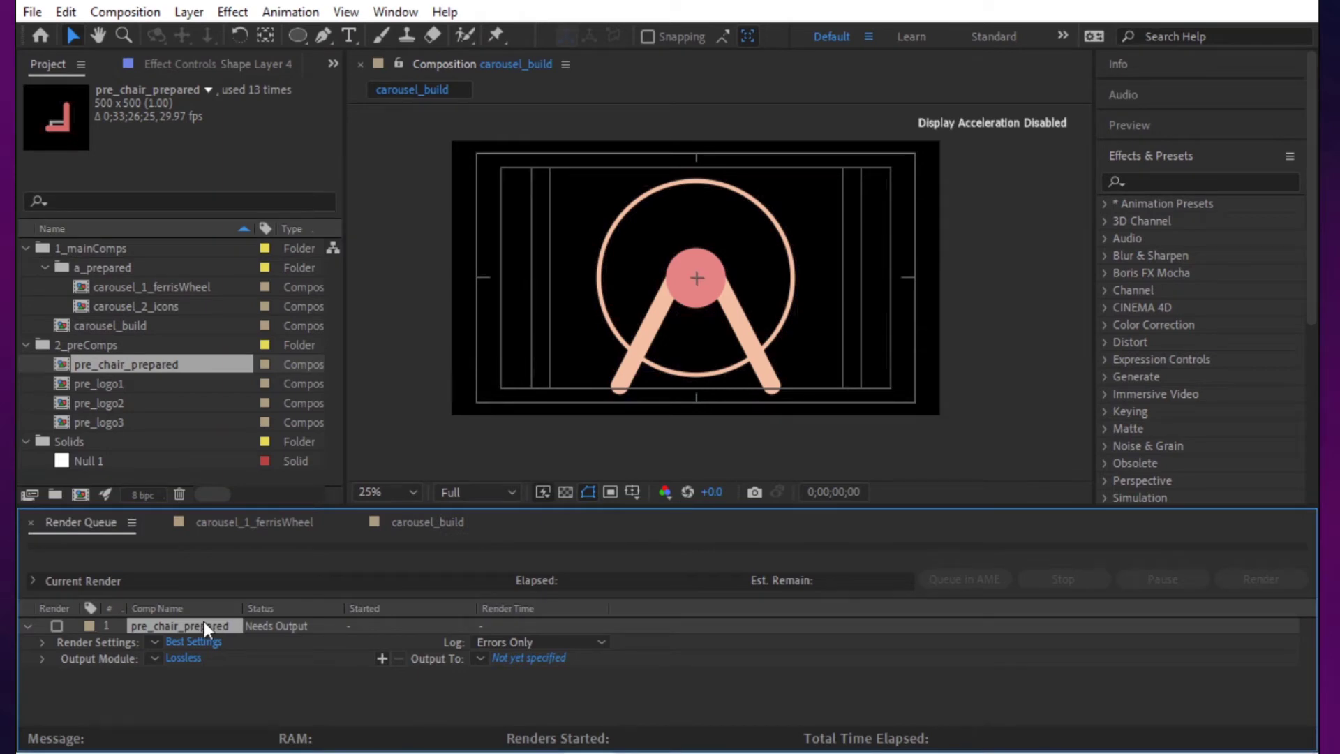
{"action": "key", "text": "Delete"}
{"action": "left_click", "coordinate": [160, 357]}
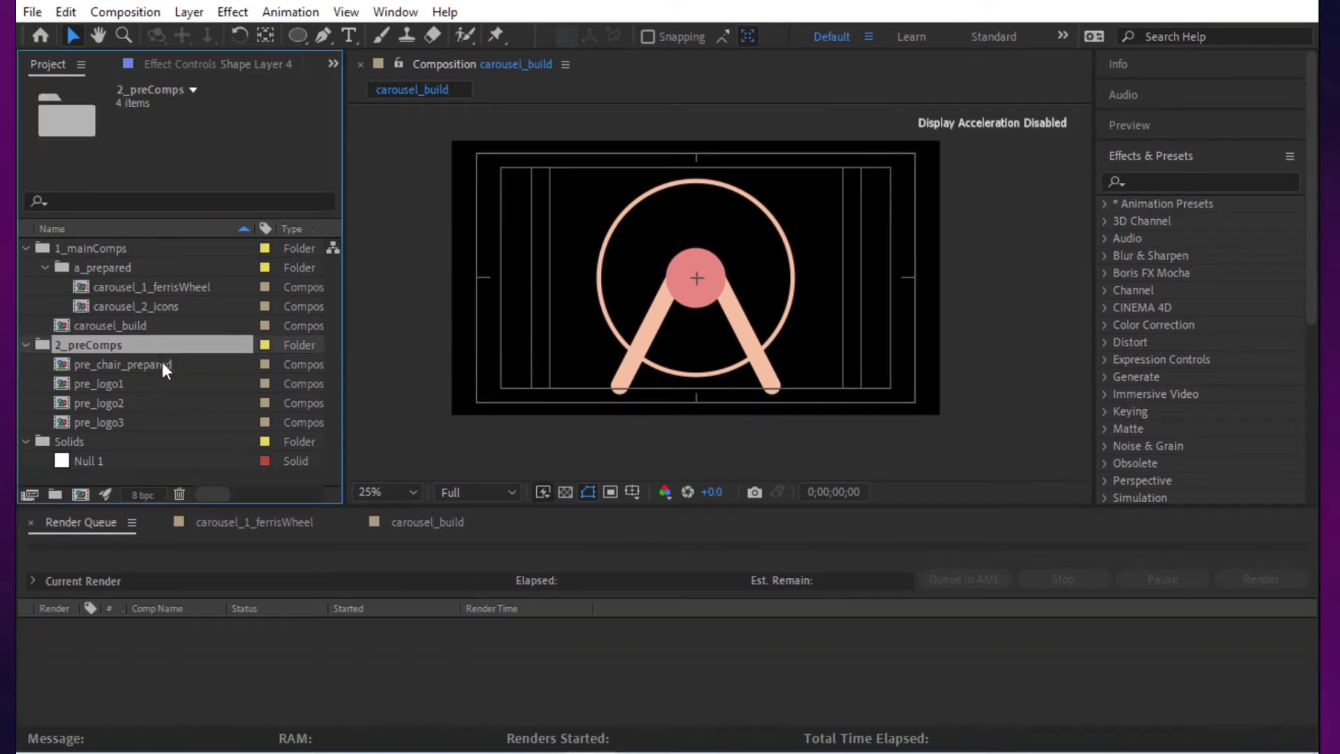
{"action": "left_click", "coordinate": [237, 523]}
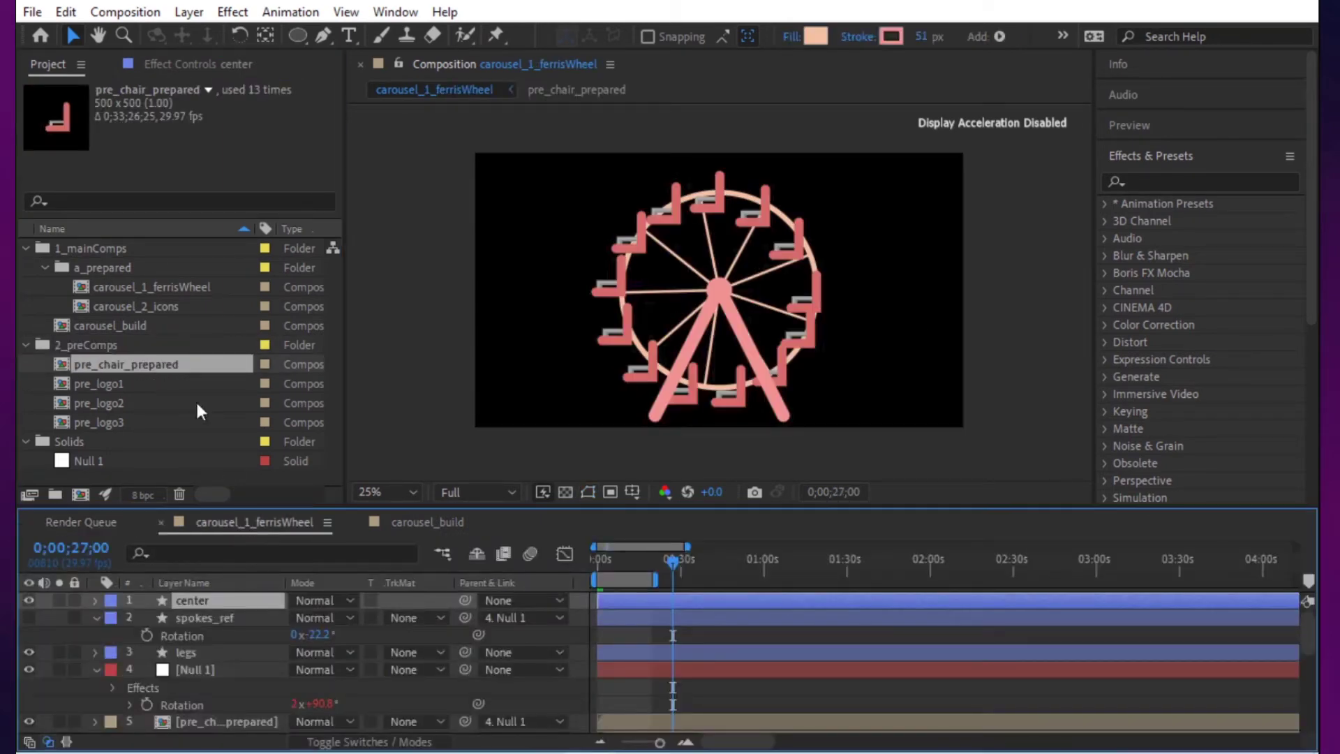
Step: Add the pre_chair_prepared precomp to carousel_build as the uppermost layer and solo it
{"action": "left_click", "coordinate": [428, 522]}
{"action": "left_click", "coordinate": [138, 361]}
{"action": "key", "text": "ctrl+slash"}
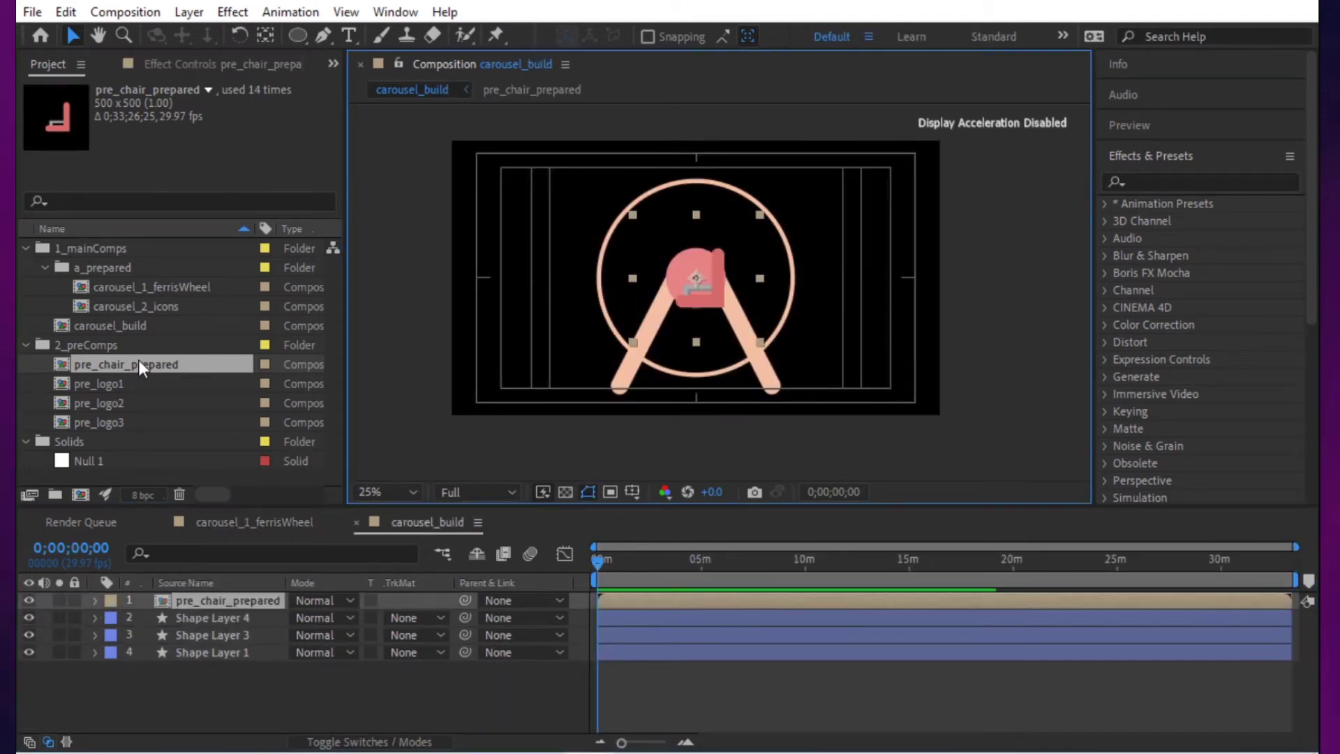
{"action": "left_click", "coordinate": [59, 600]}
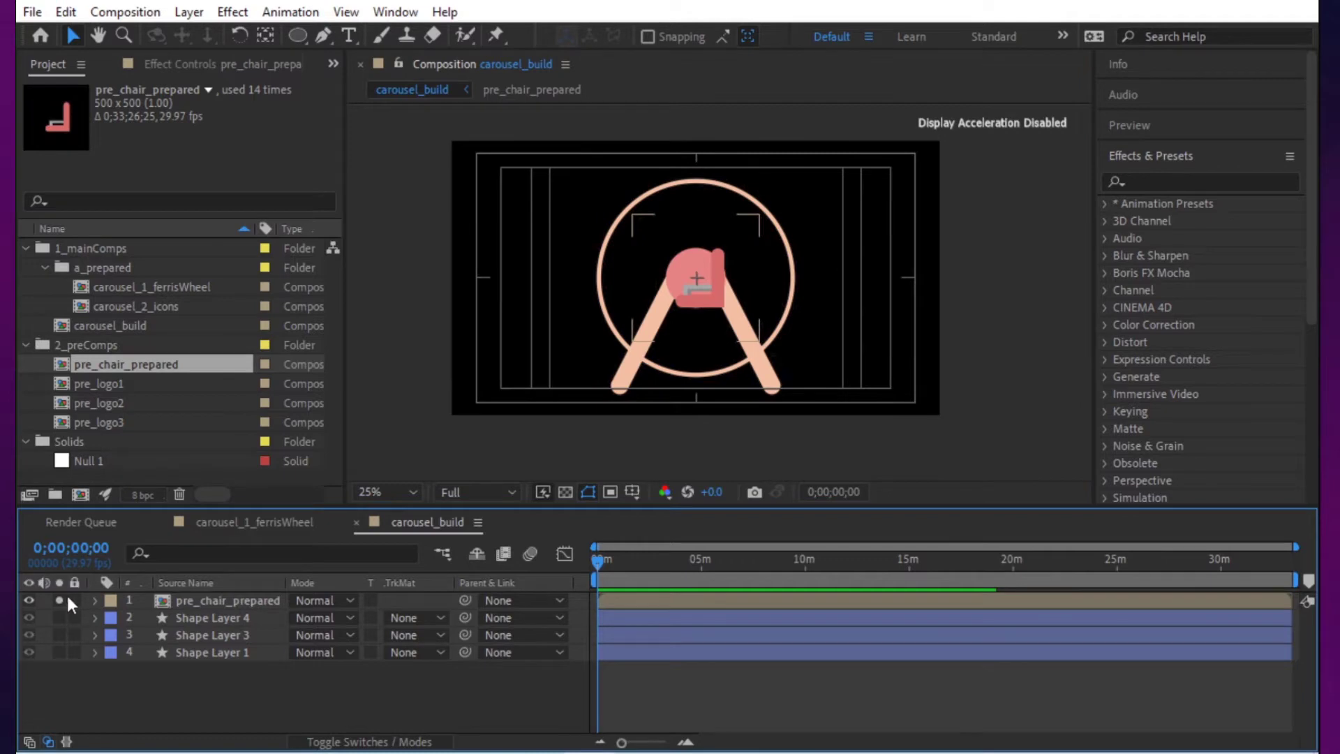
Step: Open the pre_chair_prepared precomp and collapse the properties of all its layers
{"action": "double_click", "coordinate": [236, 600]}
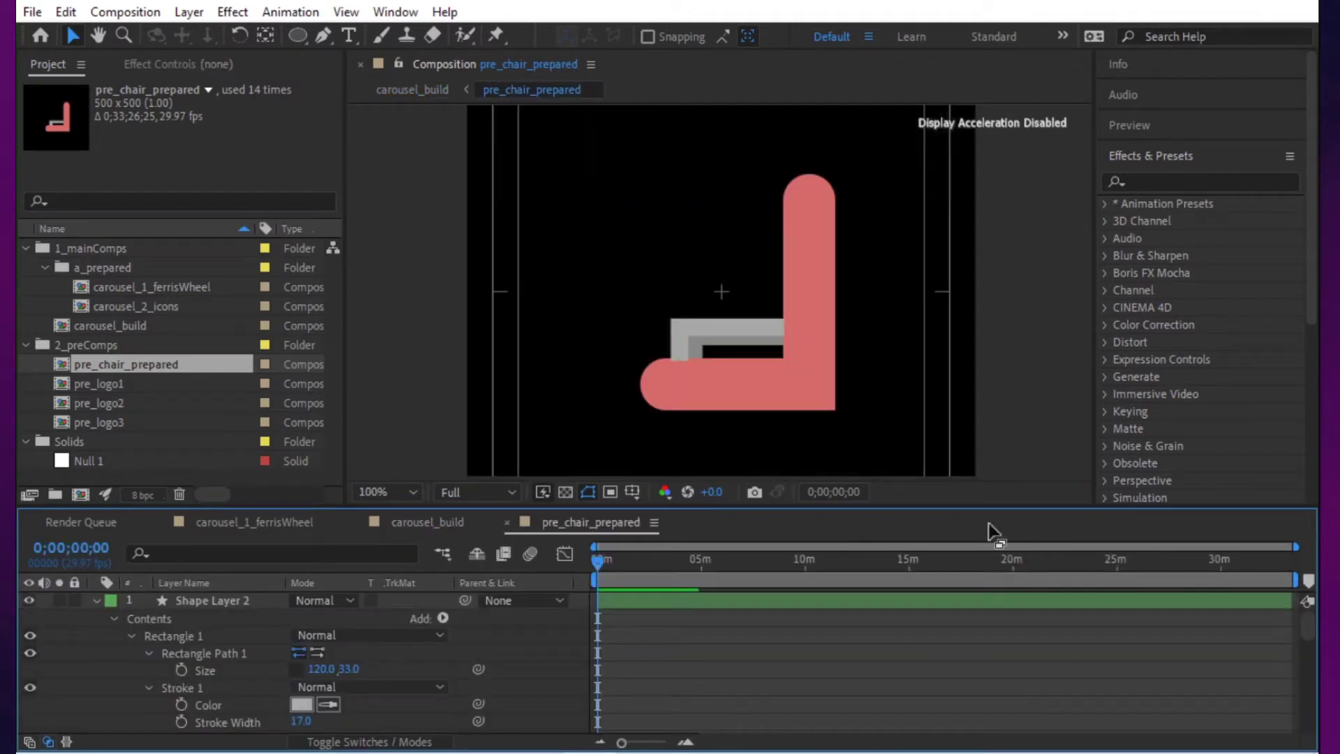
{"action": "key", "text": "ctrl+a"}
{"action": "key", "text": "u"}
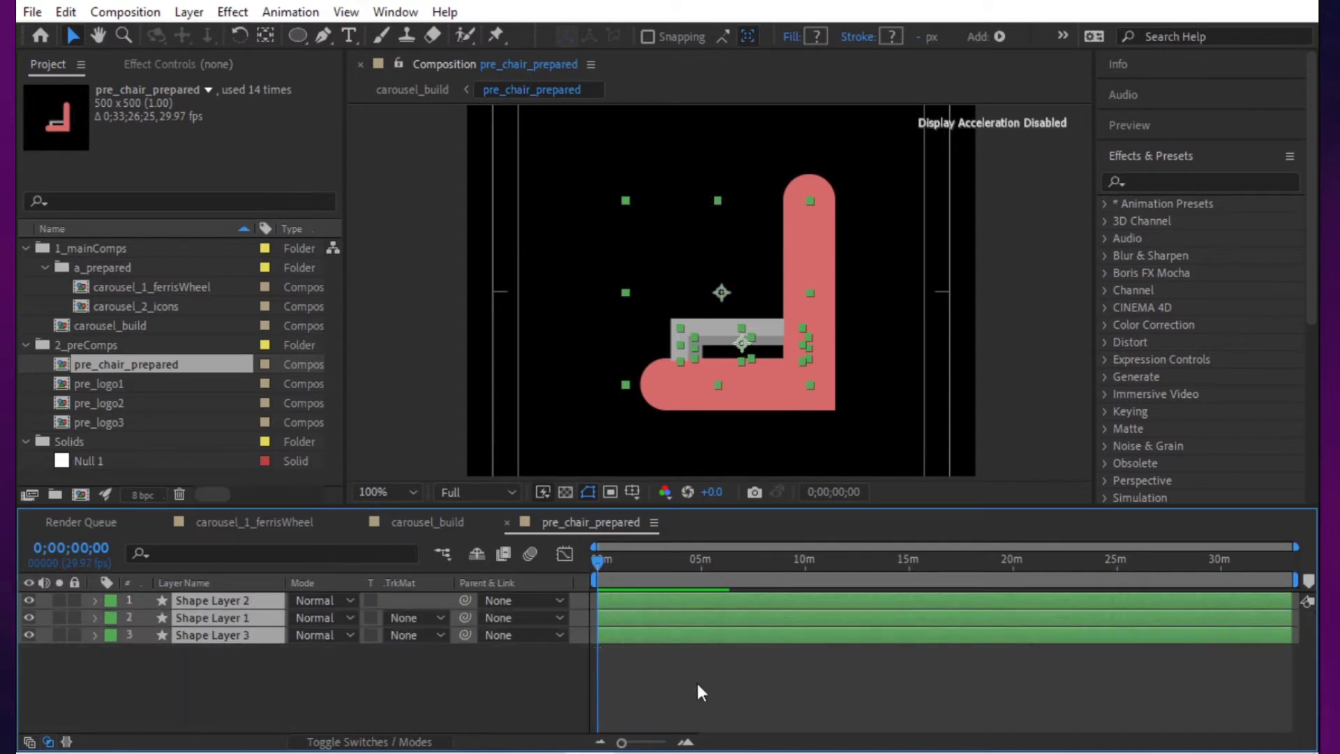
{"action": "left_click", "coordinate": [697, 684]}
{"action": "left_click", "coordinate": [211, 632]}
{"action": "left_click", "coordinate": [129, 656]}
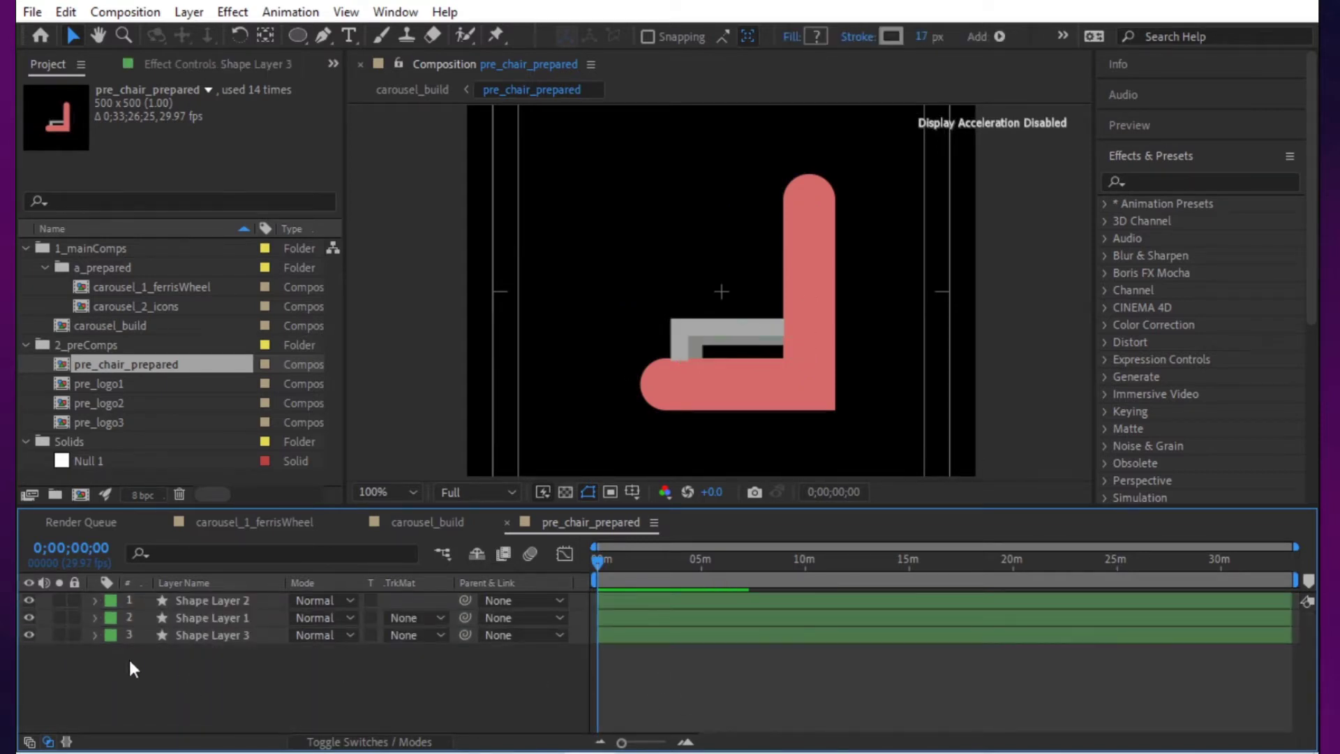
Step: Solo the chair's shape layers in turn to examine each part, leaving only Shape Layer 1 soloed
{"action": "left_click", "coordinate": [60, 634]}
{"action": "left_click", "coordinate": [60, 632]}
{"action": "left_click", "coordinate": [55, 612]}
{"action": "left_click", "coordinate": [61, 598]}
{"action": "left_click", "coordinate": [60, 594]}
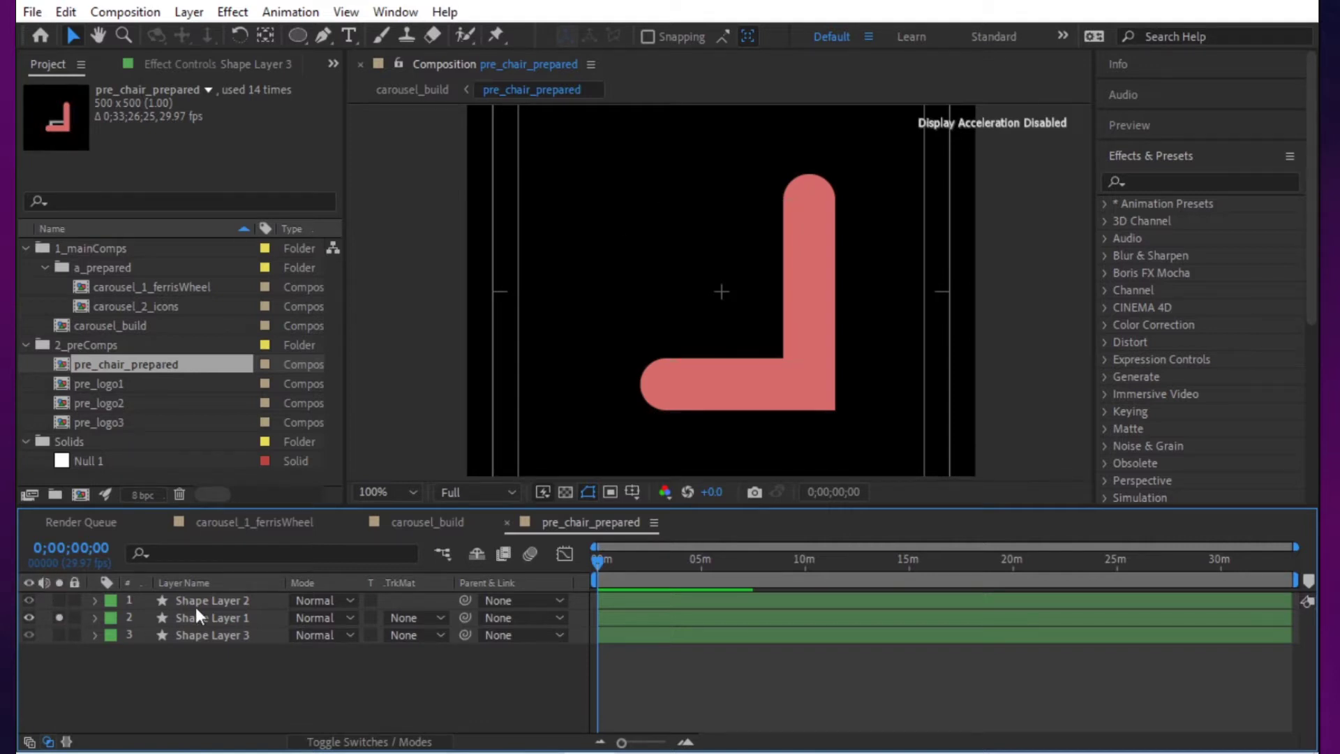
Step: Reveal Shape Layer 1's modified properties, switch Trim Paths 1 off and on to examine its effect, and collapse the layer
{"action": "left_click", "coordinate": [195, 601]}
{"action": "left_click", "coordinate": [207, 618]}
{"action": "key", "text": "u"}
{"action": "key", "text": "u"}
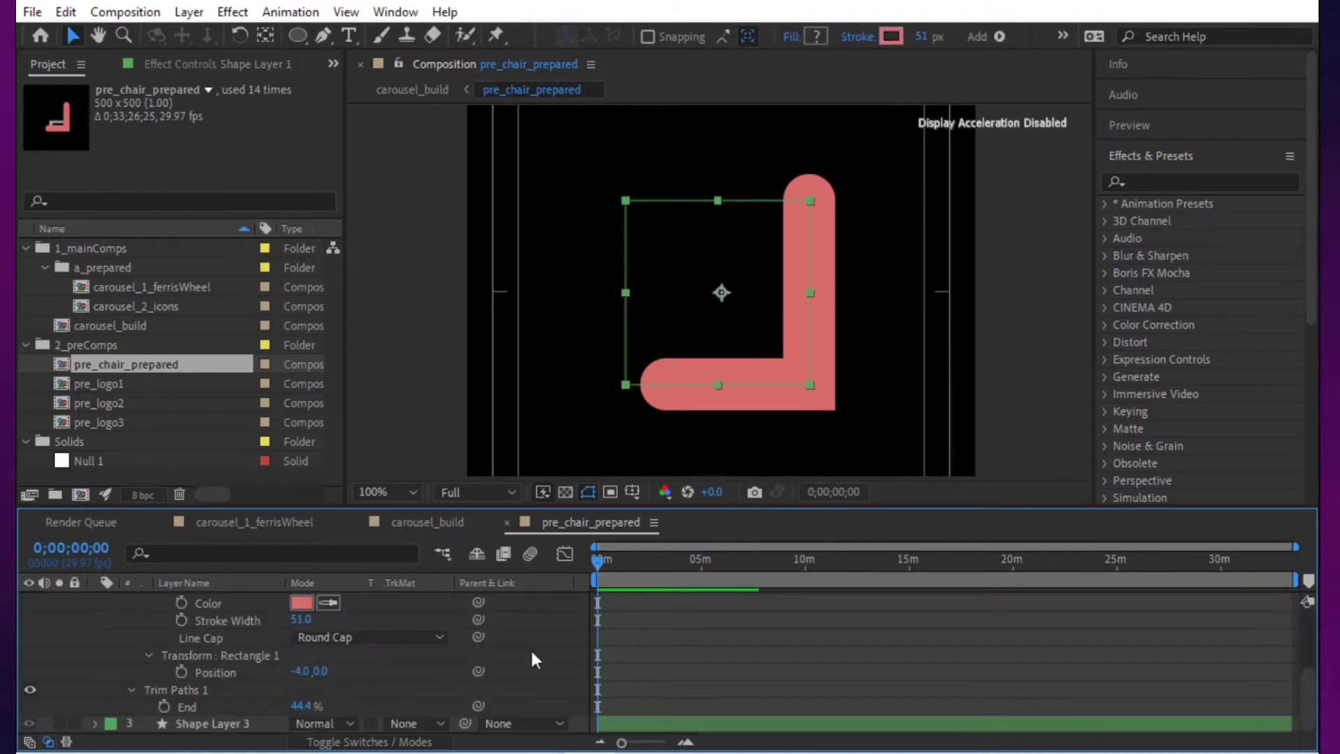
{"action": "left_click", "coordinate": [29, 689]}
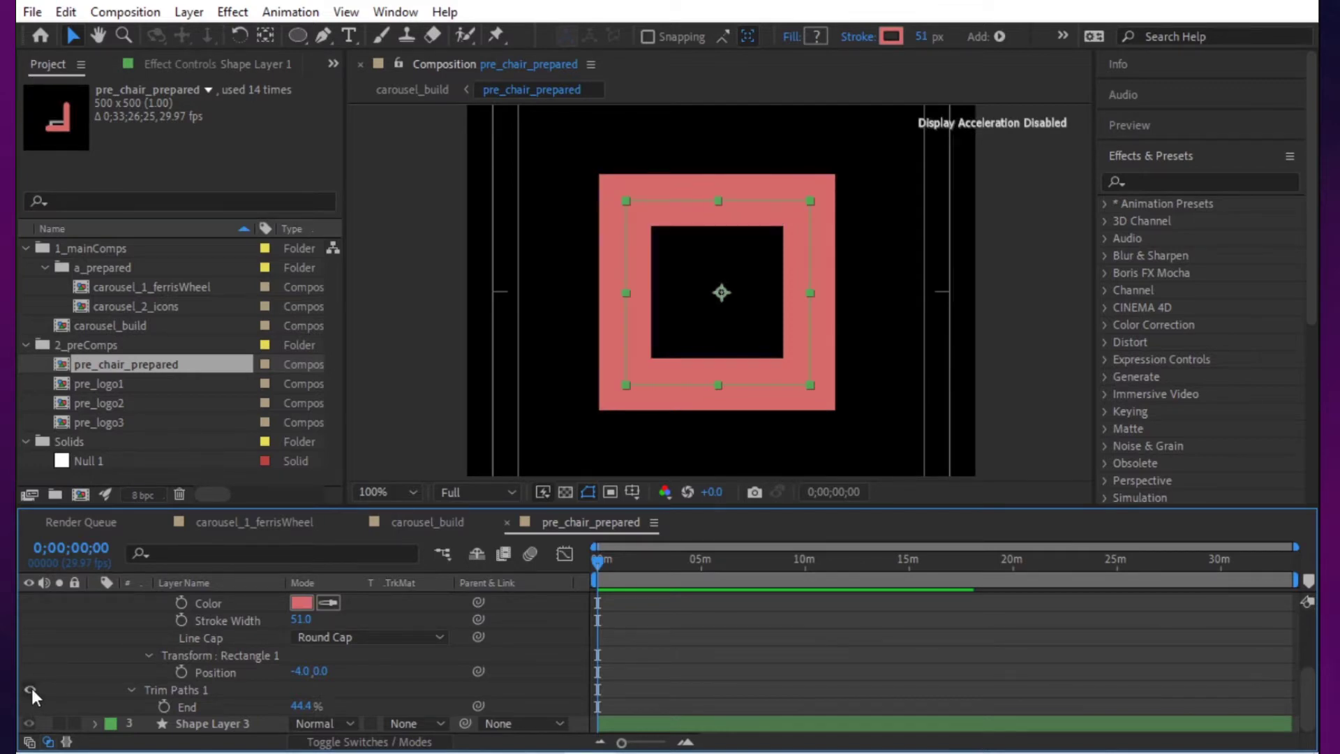
{"action": "left_click", "coordinate": [30, 689]}
{"action": "left_click", "coordinate": [598, 650]}
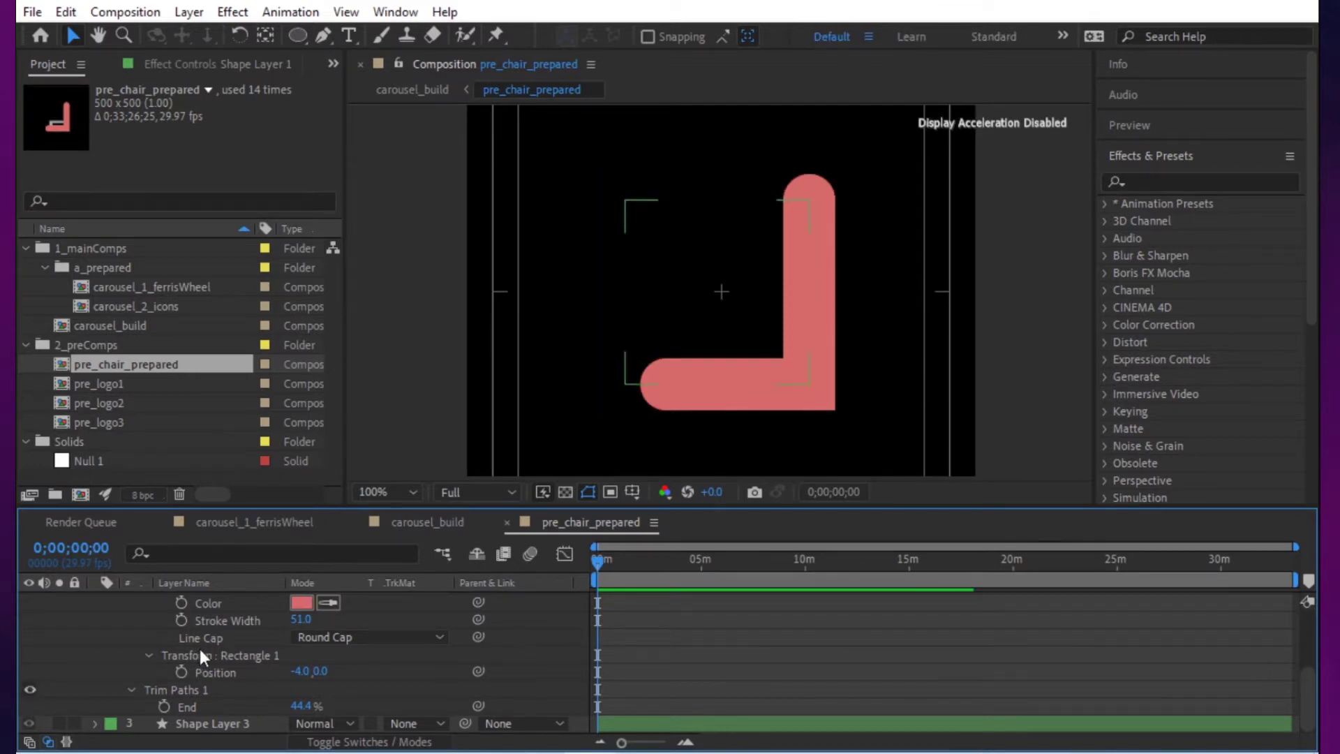
{"action": "scroll", "coordinate": [200, 648], "scroll_direction": "up", "scroll_amount": 3}
{"action": "left_click", "coordinate": [95, 603]}
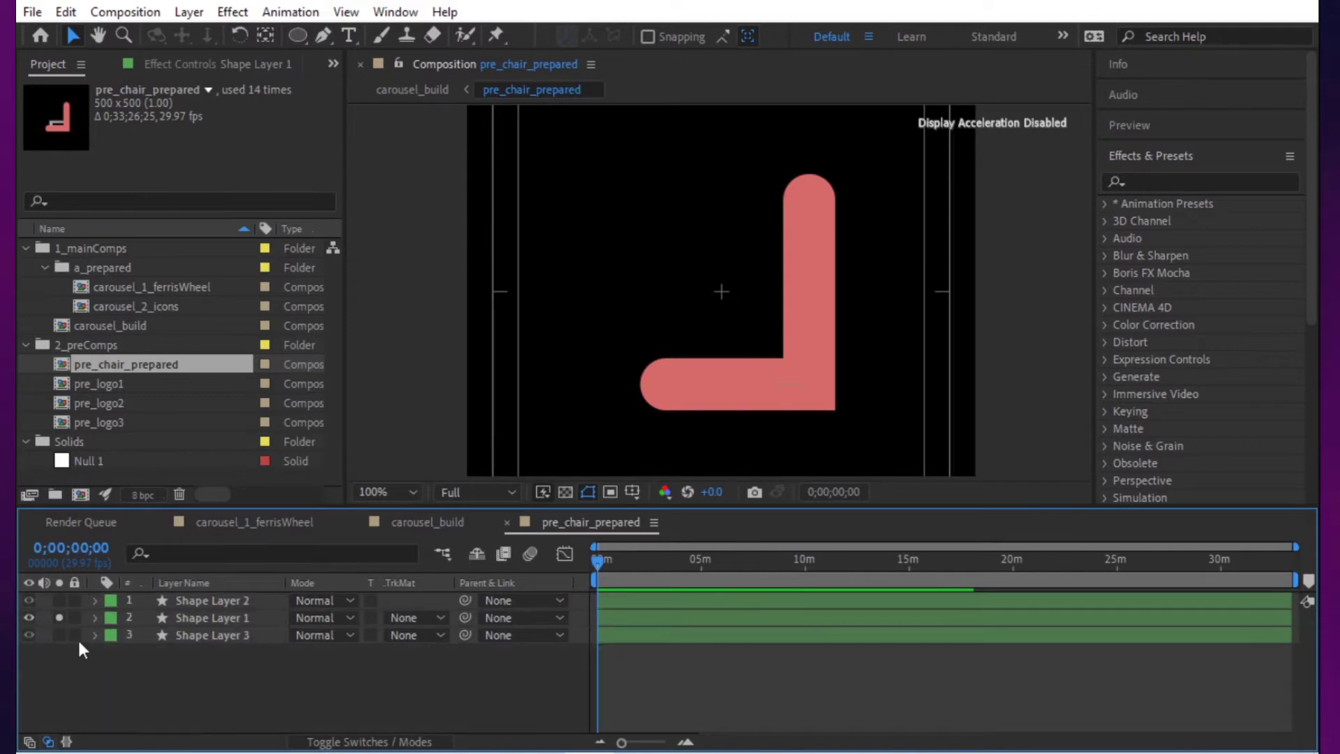
Step: Solo Shape Layer 2 together with Shape Layer 1 and reveal Shape Layer 2's modified properties
{"action": "left_click", "coordinate": [59, 617]}
{"action": "left_click", "coordinate": [60, 600]}
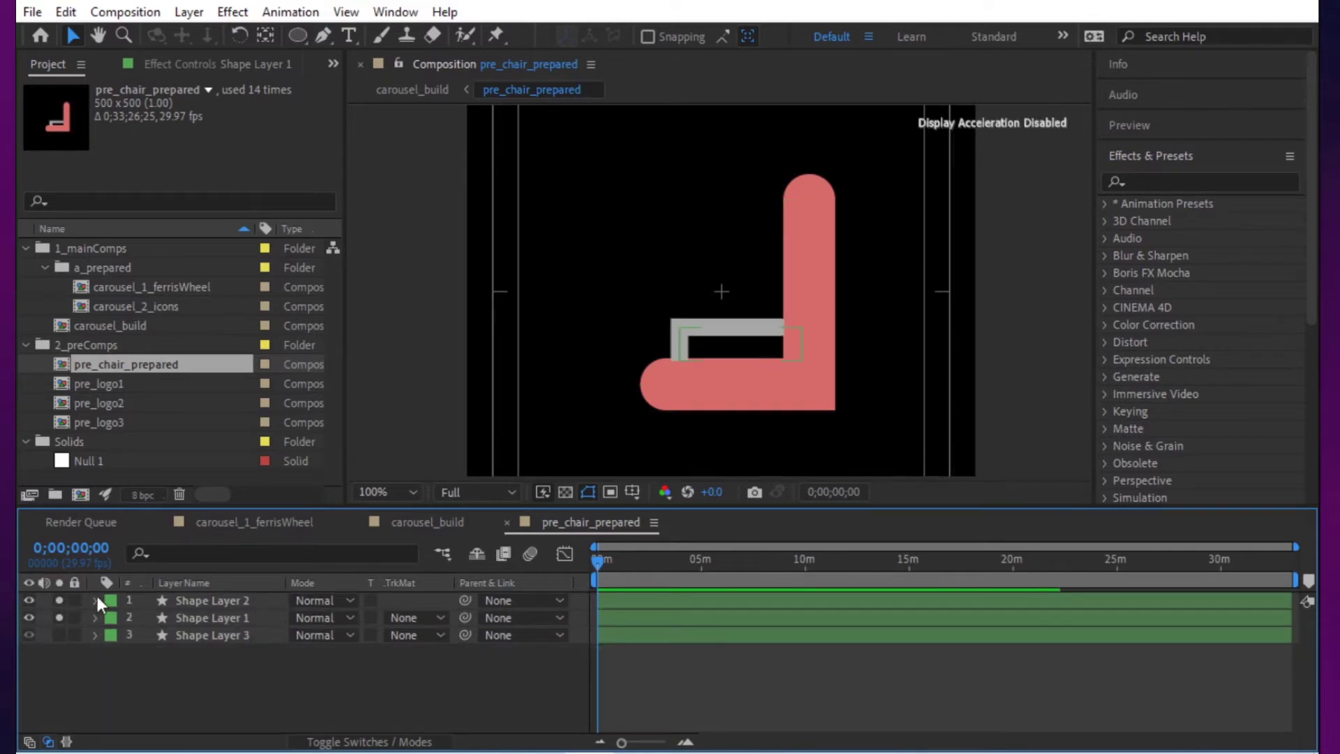
{"action": "left_click", "coordinate": [203, 601]}
{"action": "key", "text": "u"}
{"action": "key", "text": "u"}
{"action": "scroll", "coordinate": [439, 659], "scroll_direction": "down", "scroll_amount": 2}
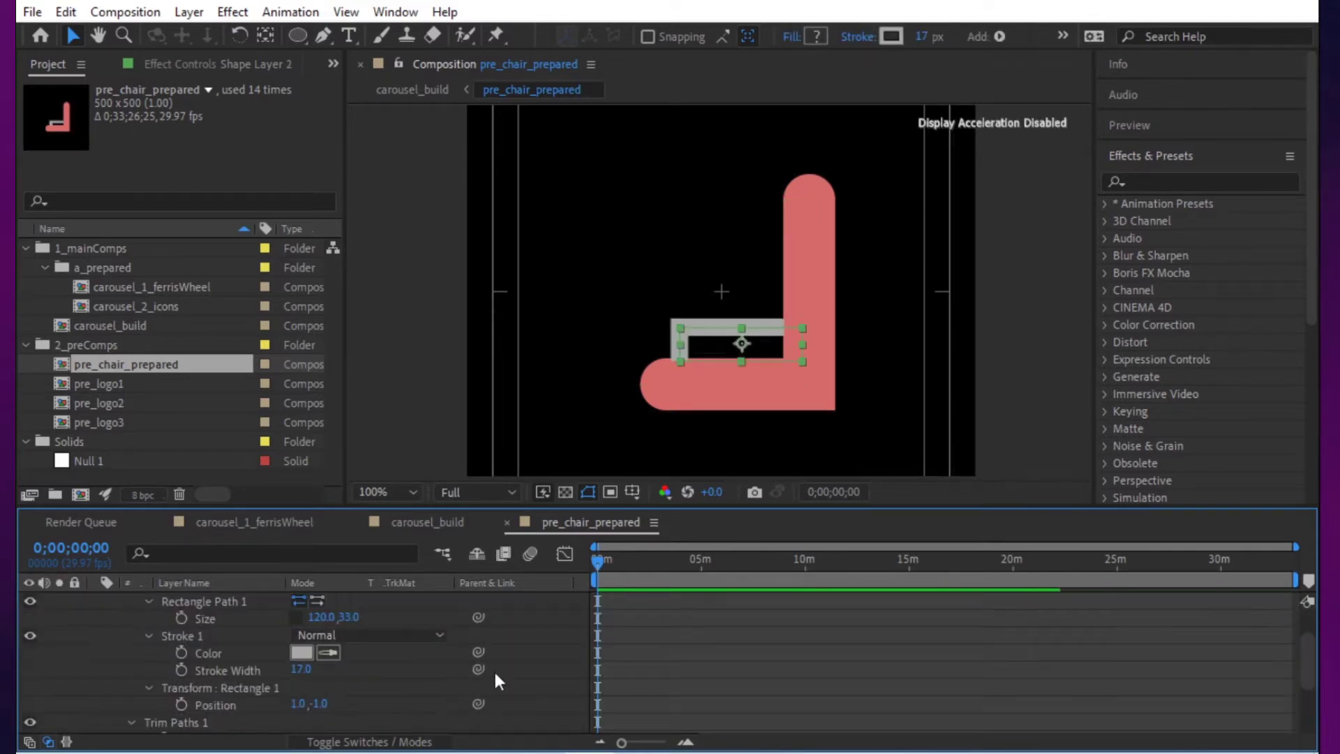
Step: Turn off solo for Shape Layer 1 and Shape Layer 2 and set Shape Layer 2's rectangle size to 129 by 66 px
{"action": "scroll", "coordinate": [452, 671], "scroll_direction": "down", "scroll_amount": 3}
{"action": "left_click", "coordinate": [60, 705]}
{"action": "scroll", "coordinate": [74, 681], "scroll_direction": "up", "scroll_amount": 5}
{"action": "left_click", "coordinate": [62, 600]}
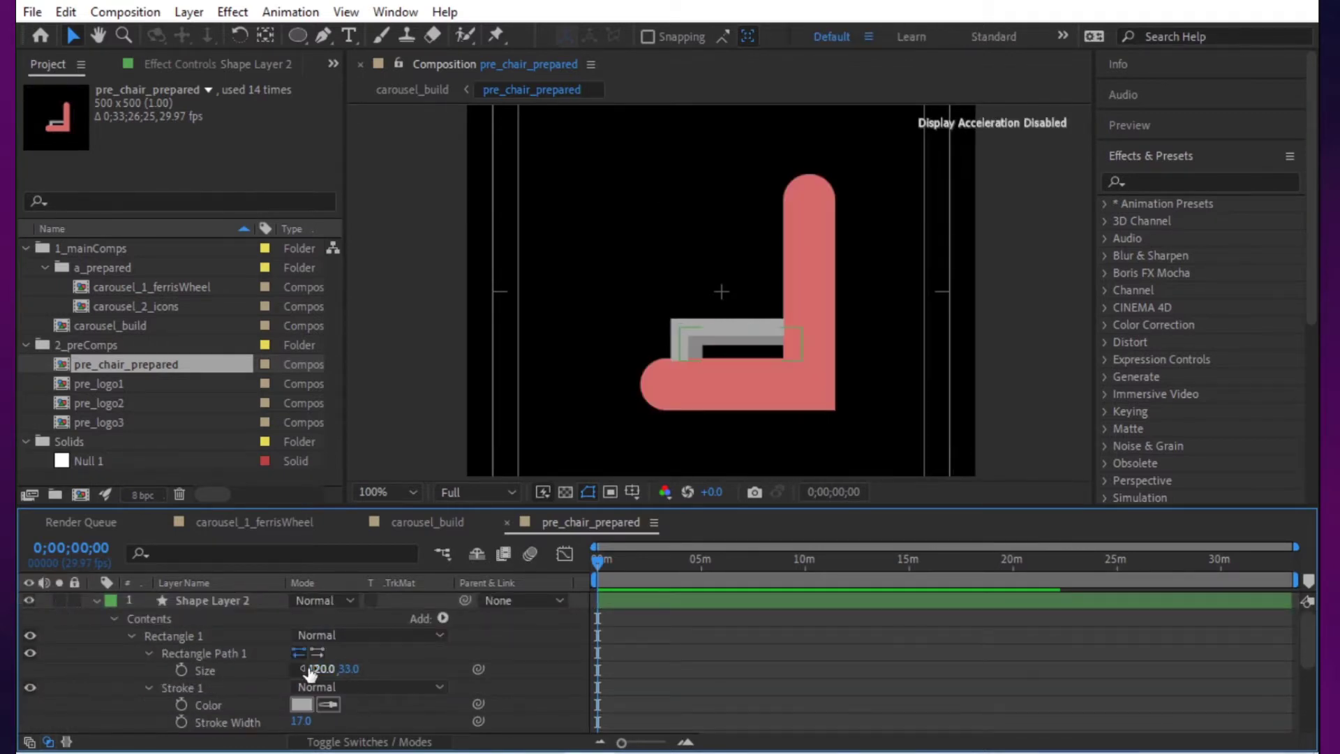
{"action": "mouse_move", "coordinate": [318, 670]}
{"action": "left_mouse_down"}
{"action": "mouse_move", "coordinate": [400, 676]}
{"action": "mouse_move", "coordinate": [325, 674]}
{"action": "mouse_move", "coordinate": [340, 671]}
{"action": "left_mouse_up"}
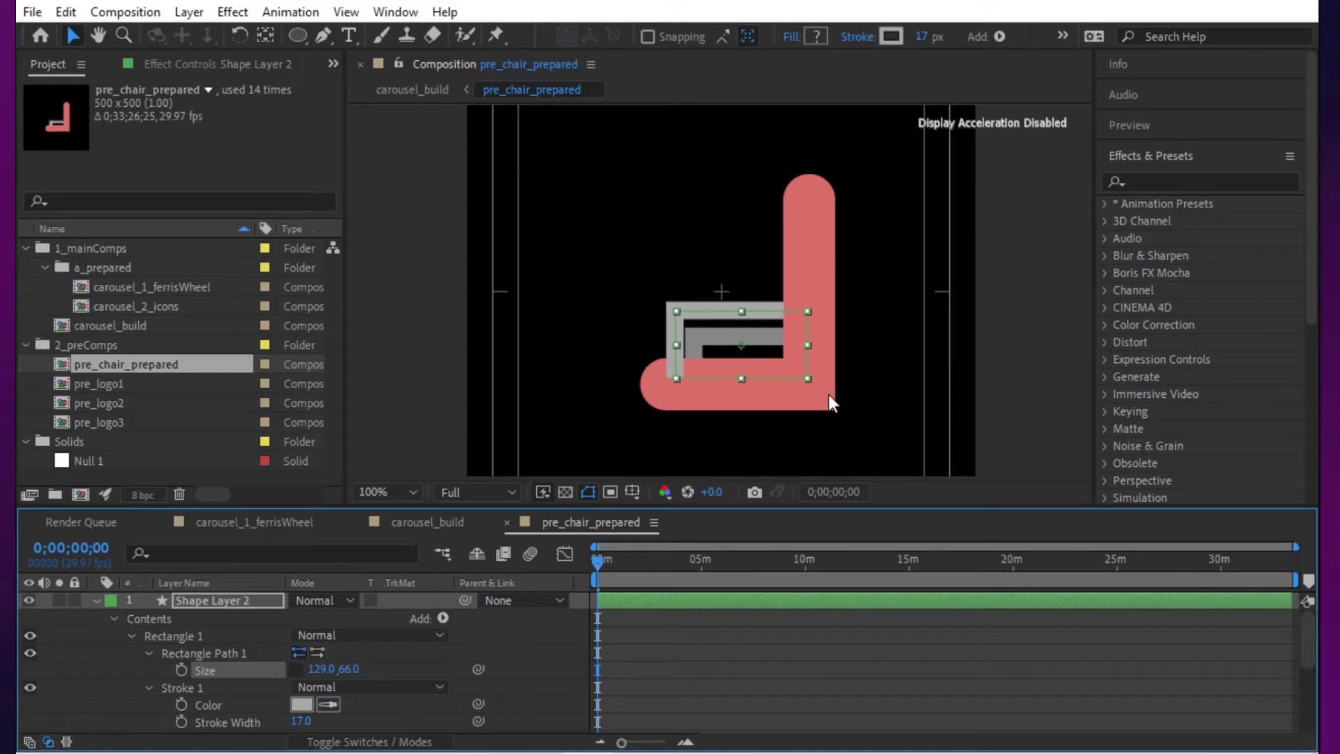
Step: Reveal Shape Layer 1's modified properties and set its rectangle size to 181 by 235 px
{"action": "scroll", "coordinate": [221, 698], "scroll_direction": "down", "scroll_amount": 5}
{"action": "left_click", "coordinate": [221, 703]}
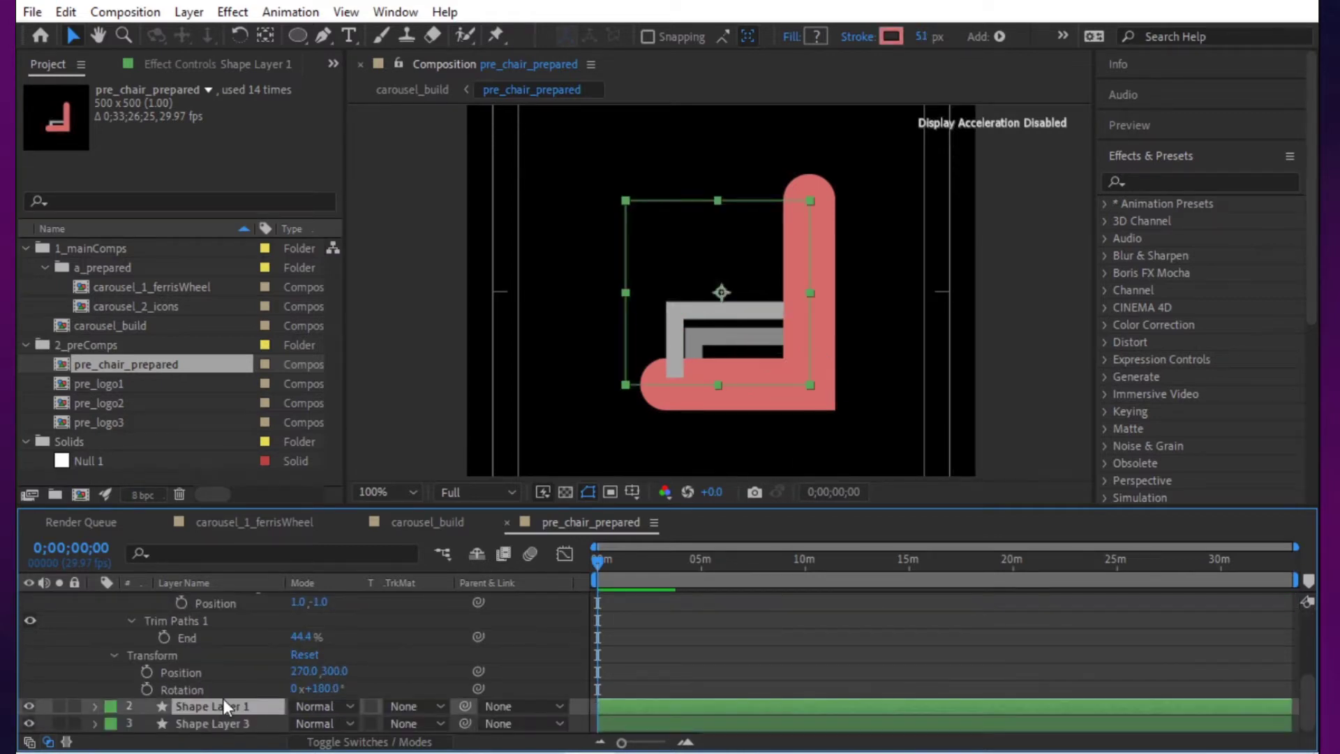
{"action": "key", "text": "u"}
{"action": "key", "text": "u"}
{"action": "scroll", "coordinate": [293, 656], "scroll_direction": "down", "scroll_amount": 3}
{"action": "scroll", "coordinate": [307, 638], "scroll_direction": "up", "scroll_amount": 3}
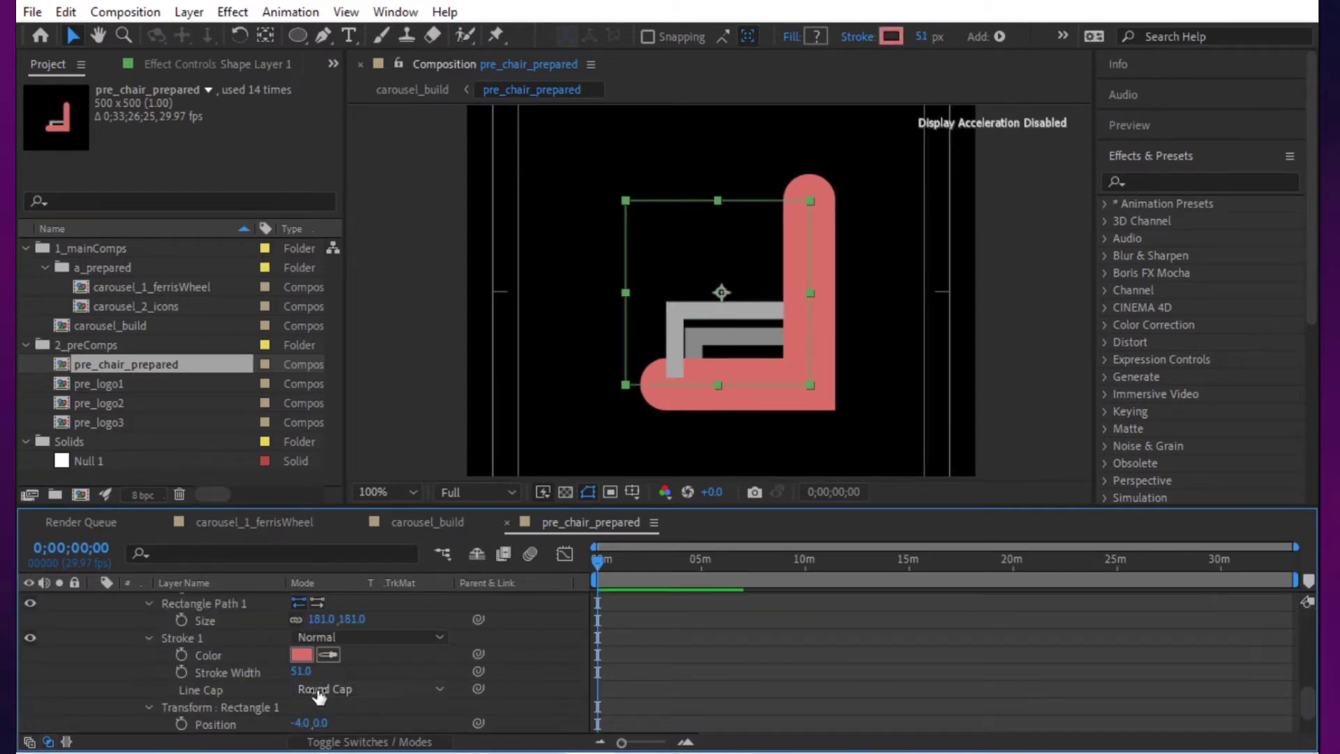
{"action": "left_click_drag", "start_coordinate": [349, 619], "coordinate": [405, 623]}
{"action": "scroll", "coordinate": [199, 650], "scroll_direction": "up", "scroll_amount": 1}
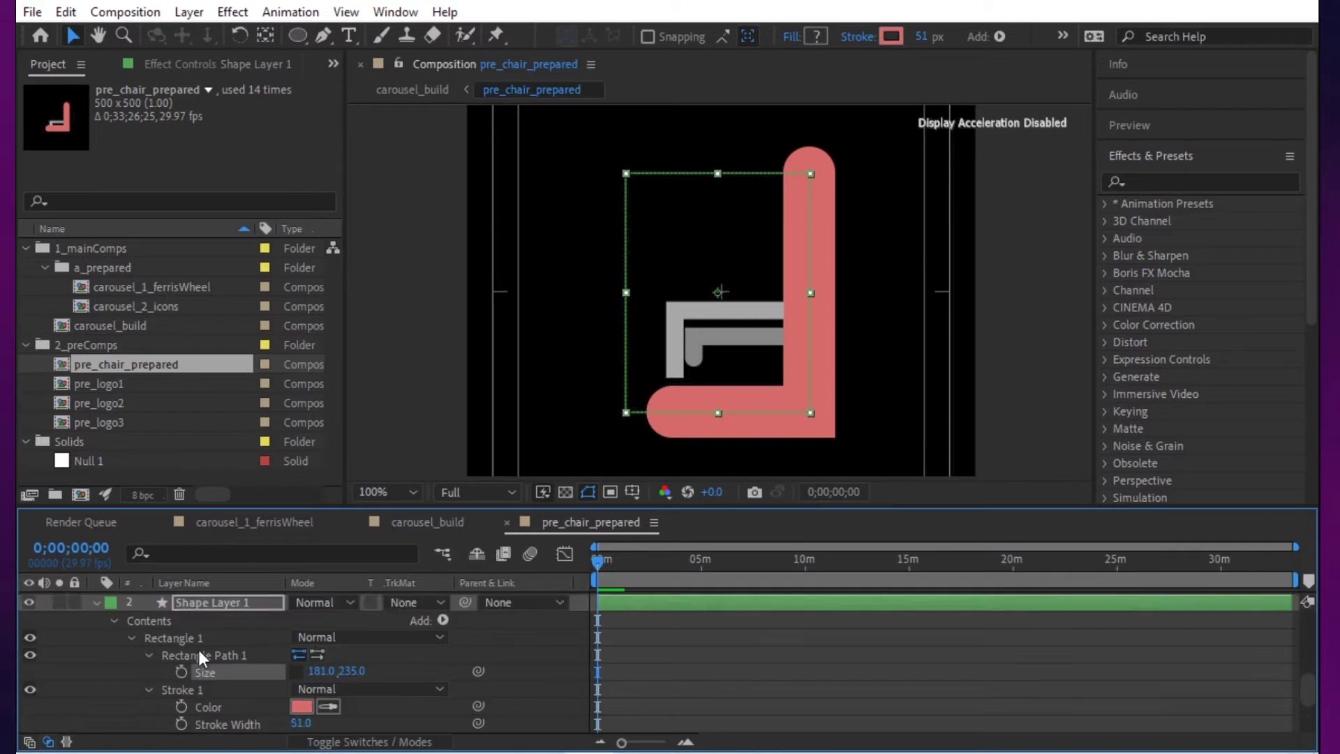
Step: Show all properties of Shape Layer 1's Rectangle Path 1 and set the path's position to 0, -27
{"action": "scroll", "coordinate": [198, 646], "scroll_direction": "down", "scroll_amount": 1}
{"action": "left_click", "coordinate": [149, 602]}
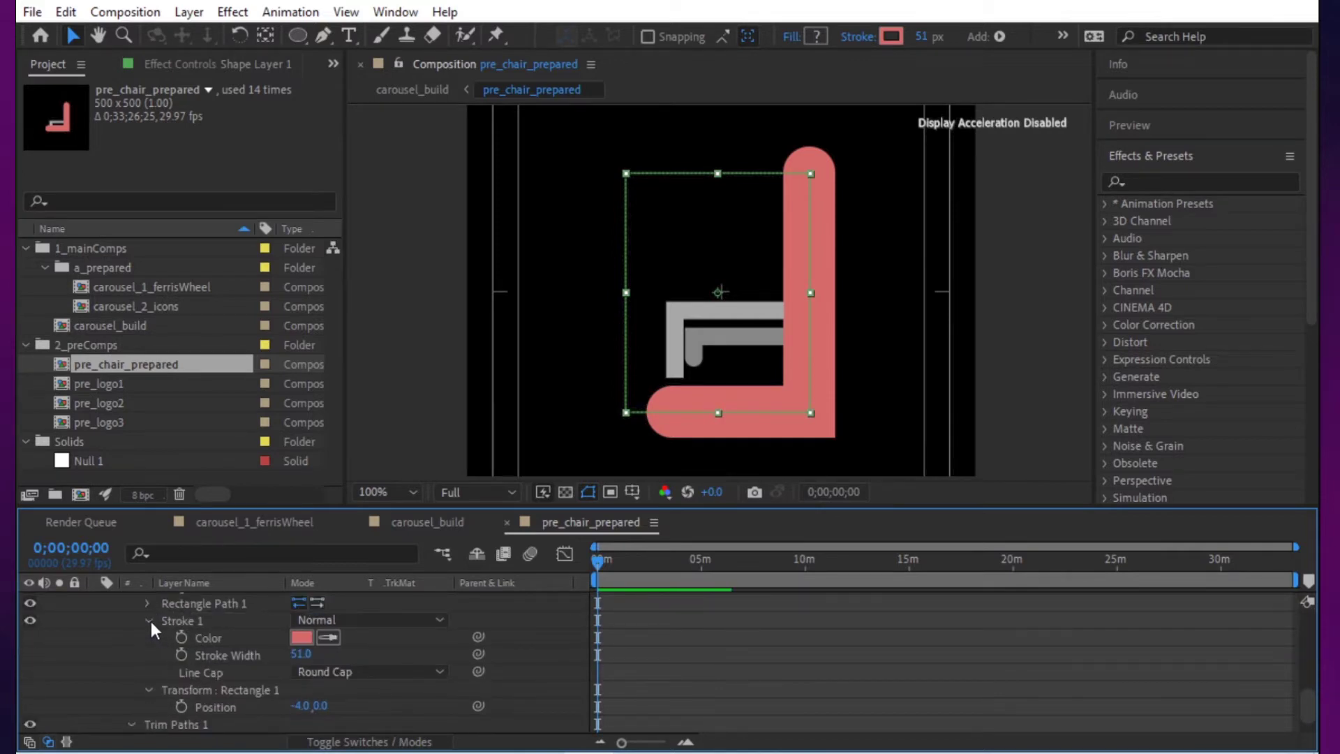
{"action": "left_click", "coordinate": [147, 603]}
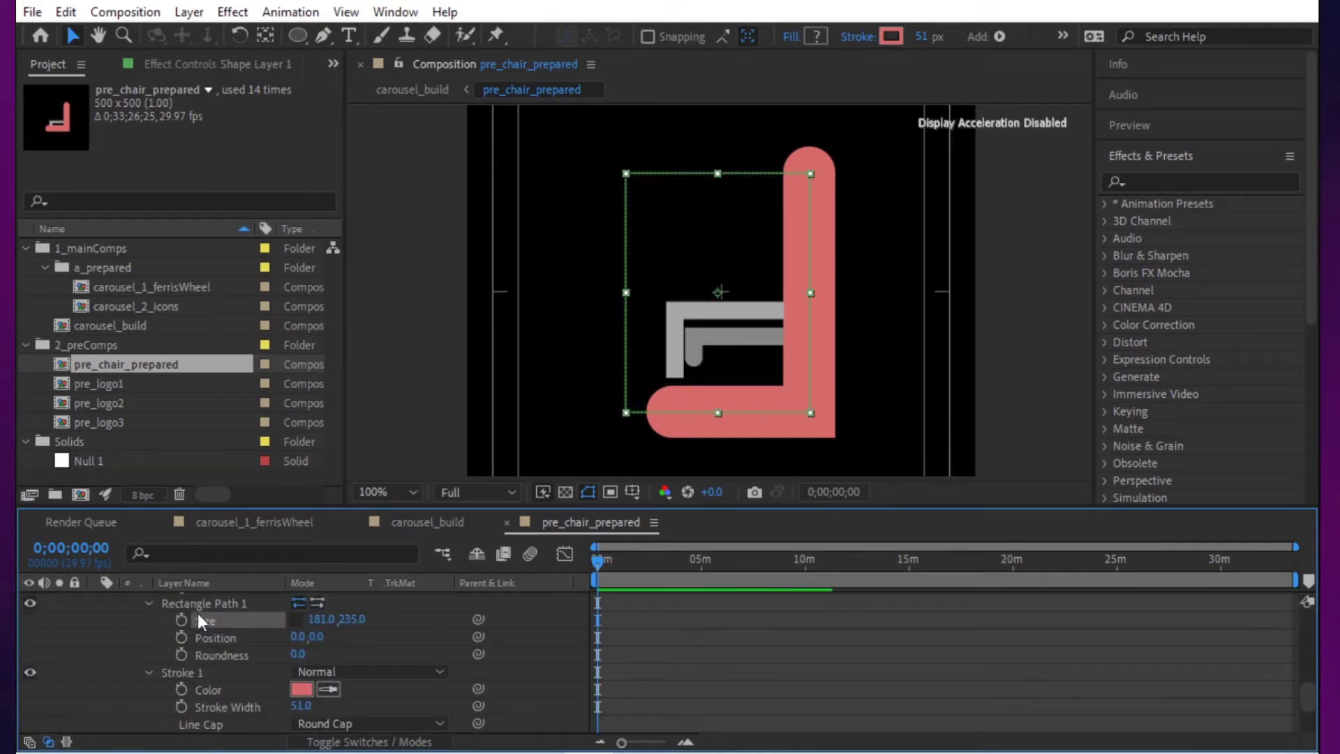
{"action": "left_click", "coordinate": [319, 631]}
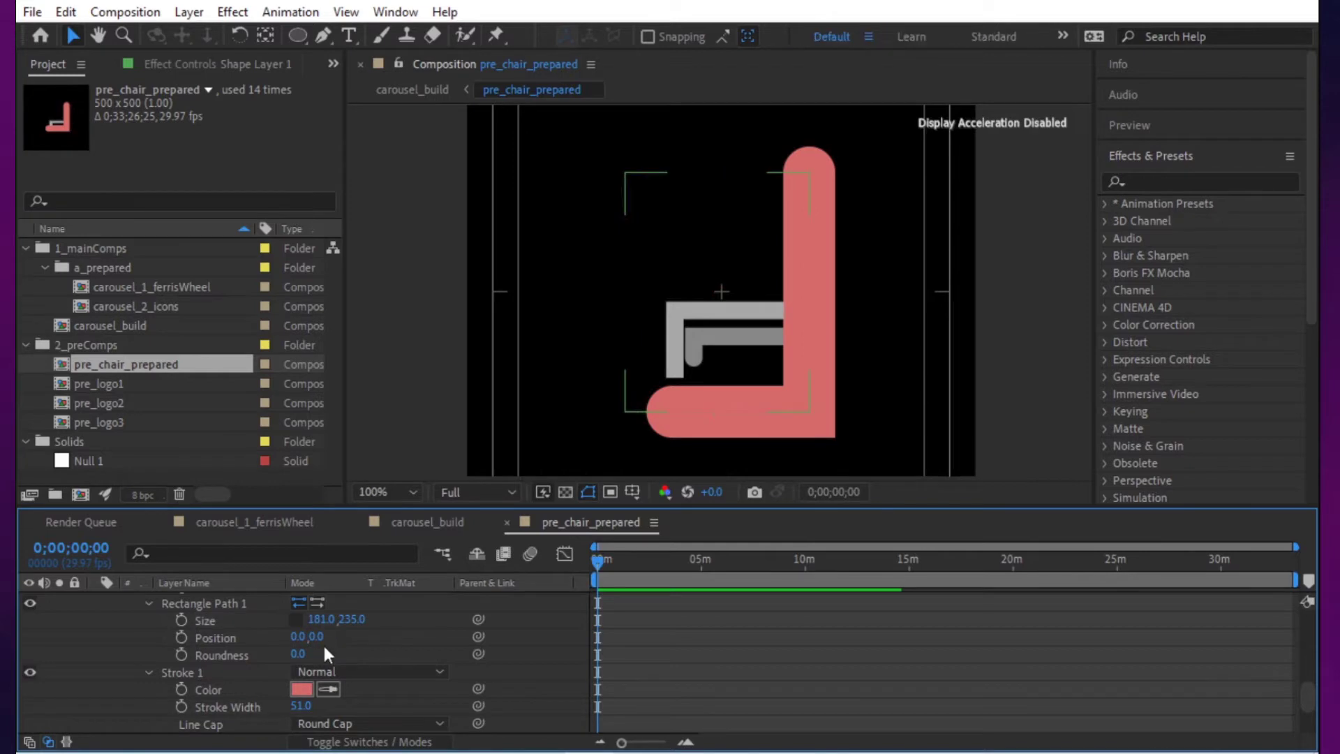
{"action": "mouse_move", "coordinate": [315, 637]}
{"action": "left_mouse_down"}
{"action": "mouse_move", "coordinate": [289, 638]}
{"action": "mouse_move", "coordinate": [304, 654]}
{"action": "left_mouse_up"}
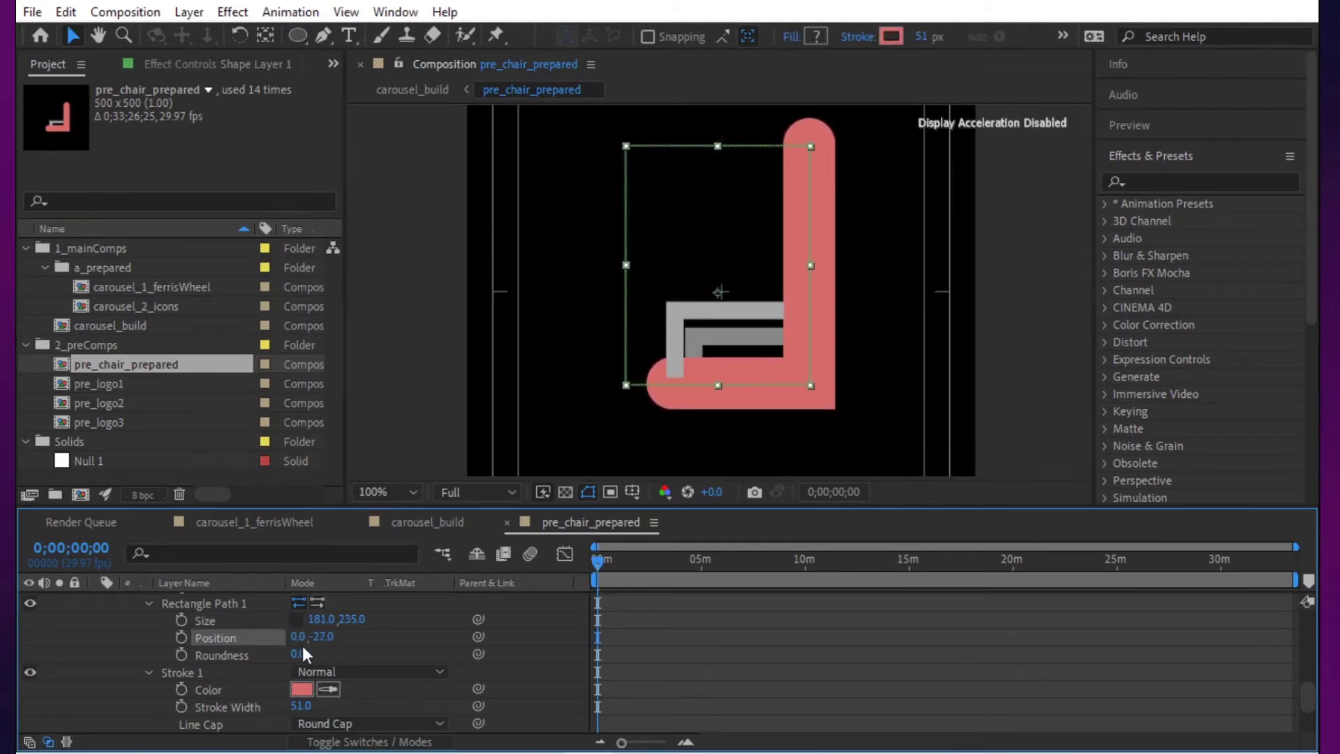
{"action": "left_click", "coordinate": [769, 650]}
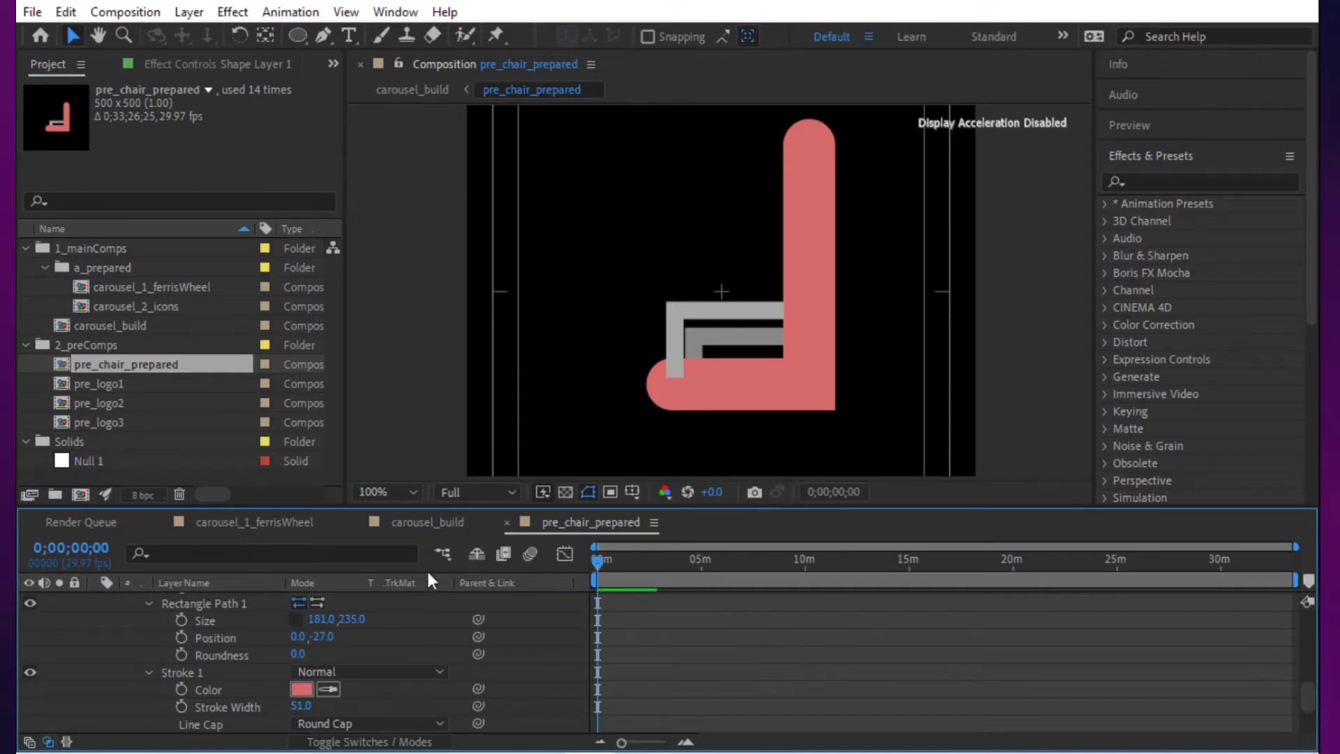
Step: Collapse the properties of all three shape layers in pre_chair_prepared and deselect the layers
{"action": "scroll", "coordinate": [192, 656], "scroll_direction": "up", "scroll_amount": 5}
{"action": "key", "text": "ctrl+a"}
{"action": "key", "text": "u"}
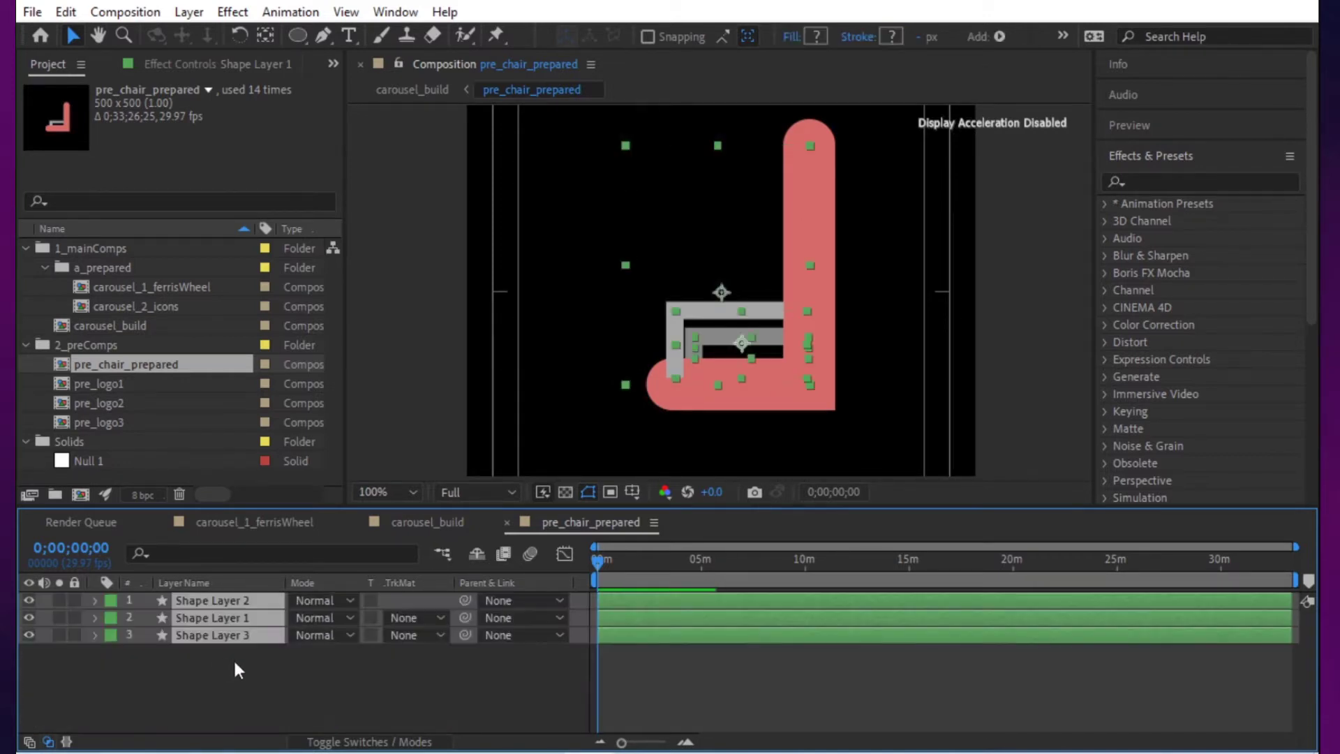
{"action": "left_click", "coordinate": [233, 659]}
Step: Examine how the chair precomp layers are arranged and parented in the carousel_1_ferrisWheel composition
{"action": "left_click", "coordinate": [402, 522]}
{"action": "left_click", "coordinate": [253, 688]}
{"action": "left_click", "coordinate": [243, 602]}
{"action": "left_click", "coordinate": [279, 521]}
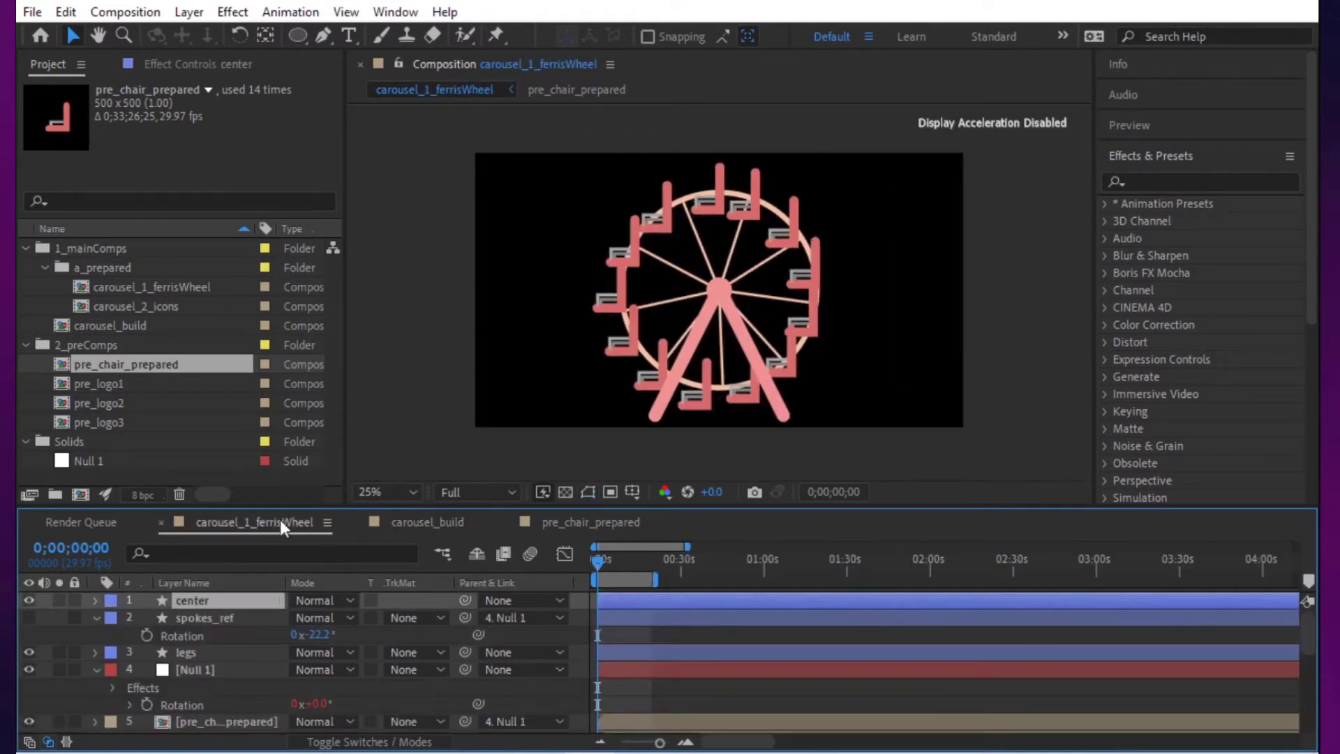
{"action": "left_click", "coordinate": [224, 601]}
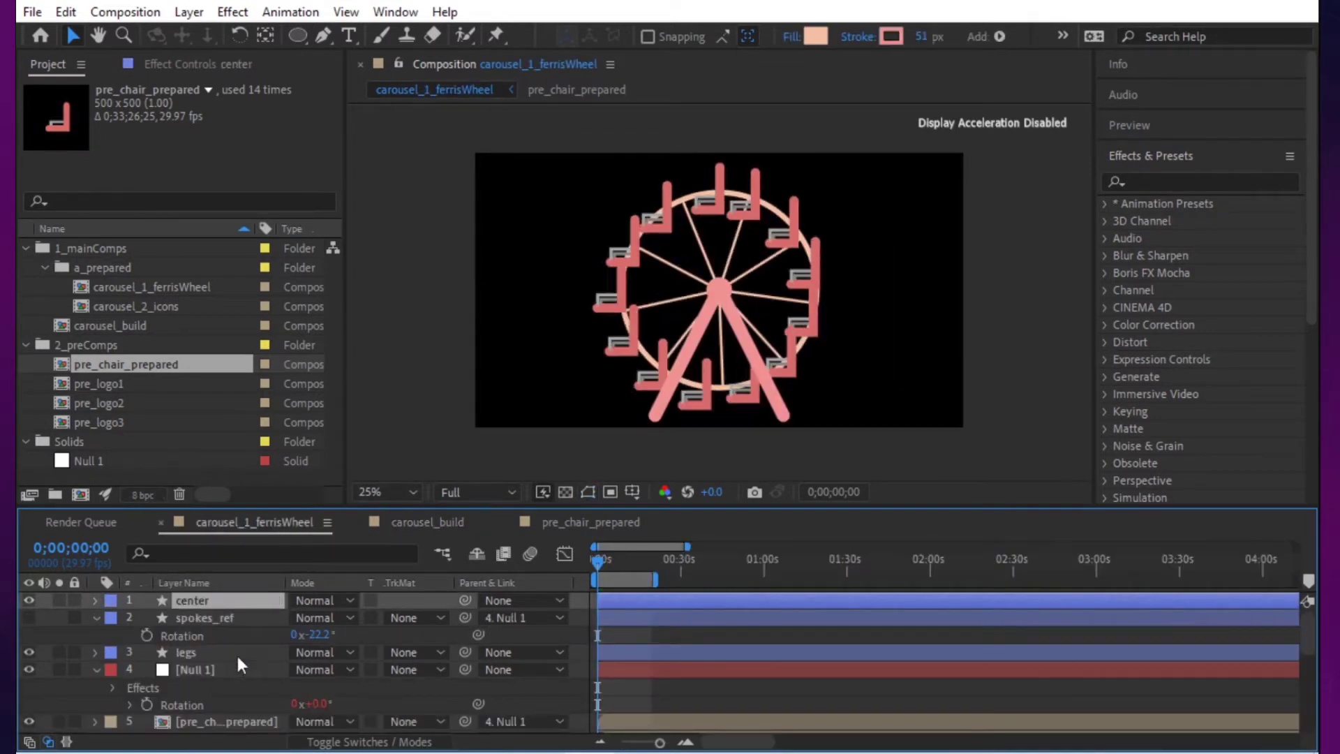
{"action": "left_click", "coordinate": [240, 717]}
{"action": "scroll", "coordinate": [246, 681], "scroll_direction": "down", "scroll_amount": 5}
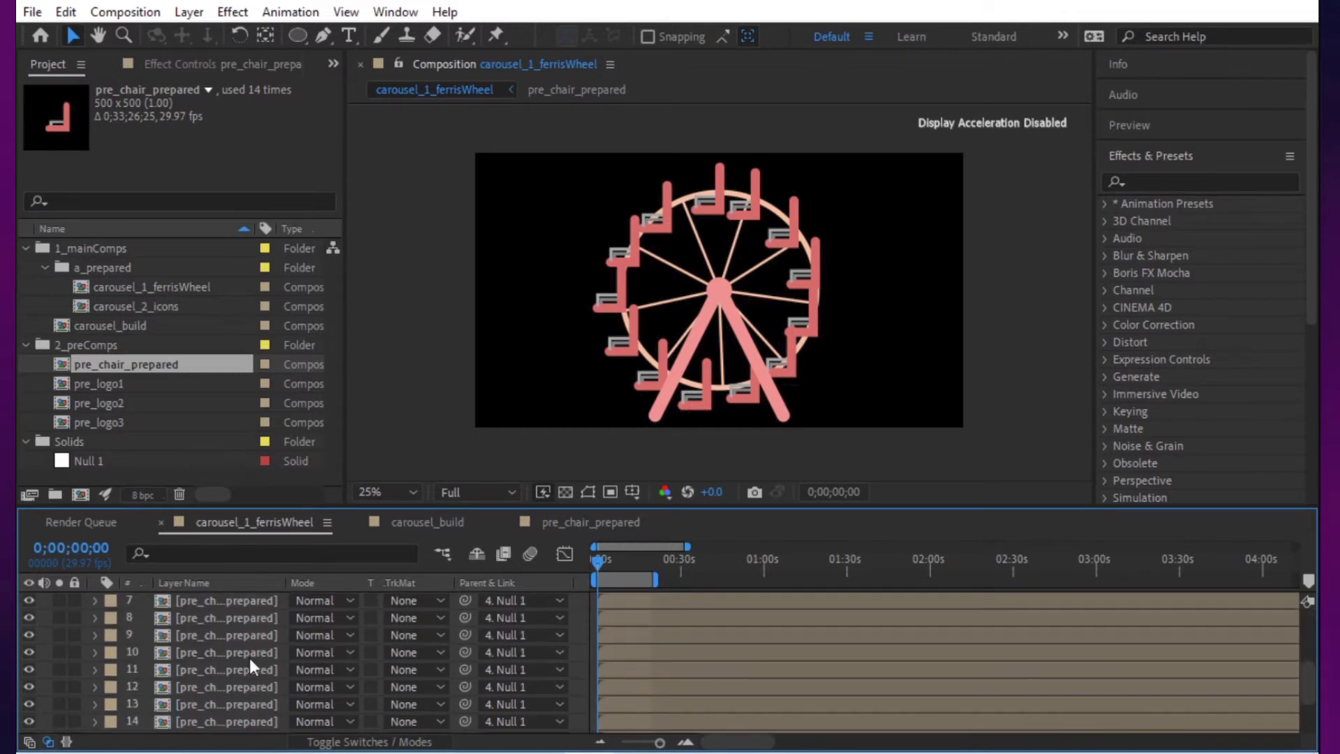
{"action": "left_click", "coordinate": [249, 657]}
{"action": "left_click", "coordinate": [814, 278]}
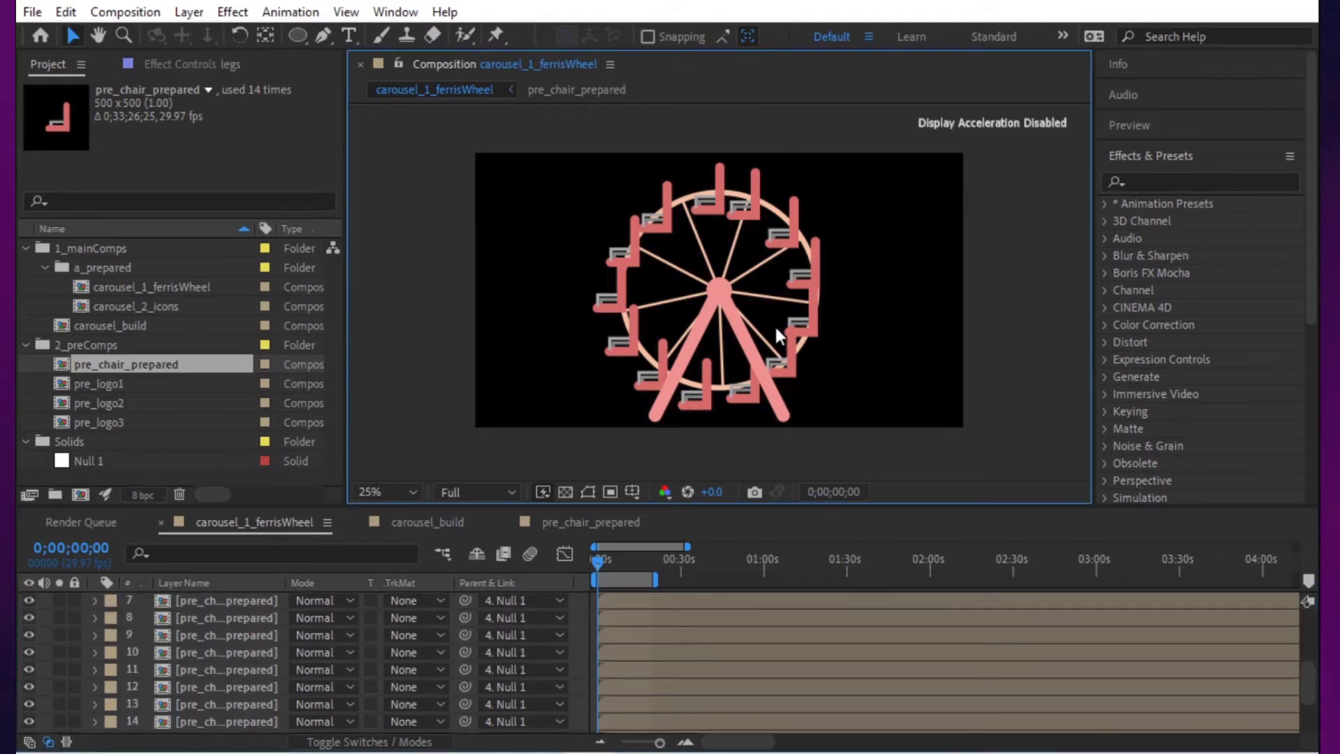
{"action": "left_click", "coordinate": [224, 634]}
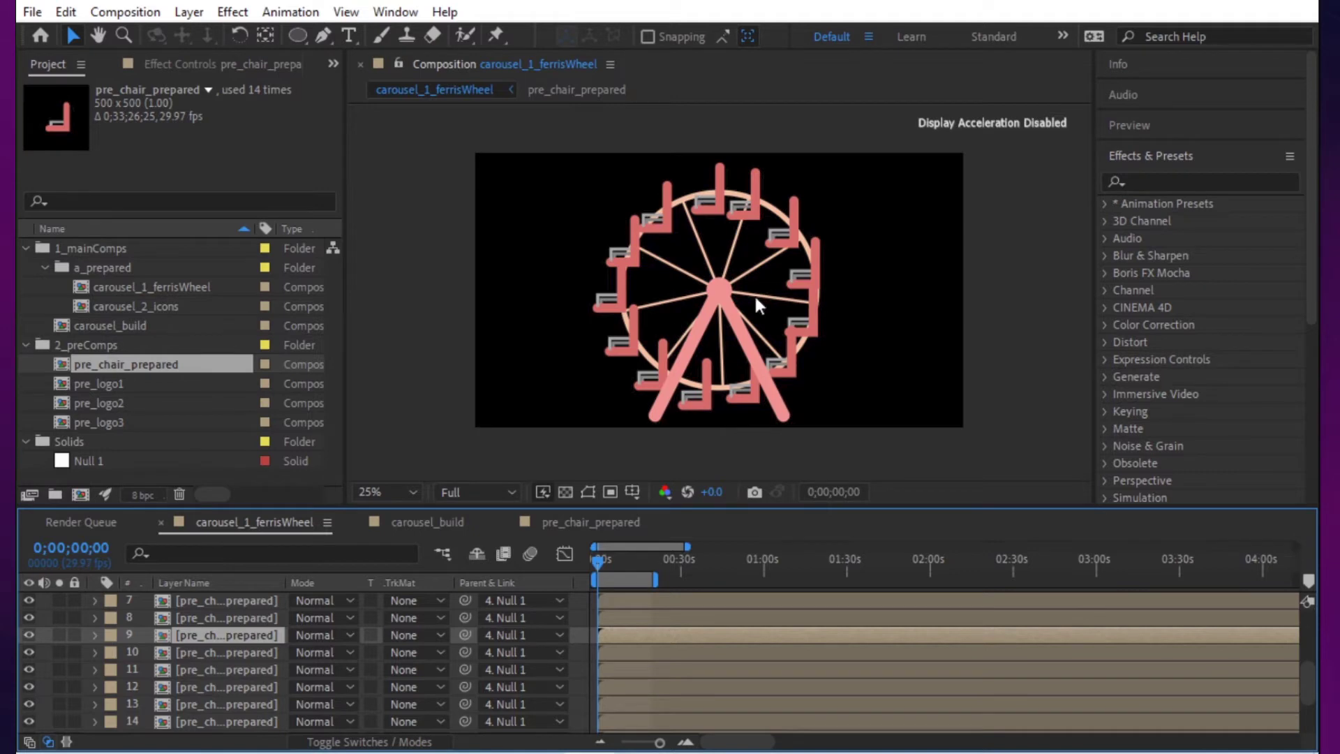
{"action": "left_click_drag", "start_coordinate": [615, 550], "coordinate": [509, 546]}
Step: In carousel_build, turn off solo for the pre_chair_prepared layer and move the chair up to just above the hub circle
{"action": "left_click", "coordinate": [421, 521]}
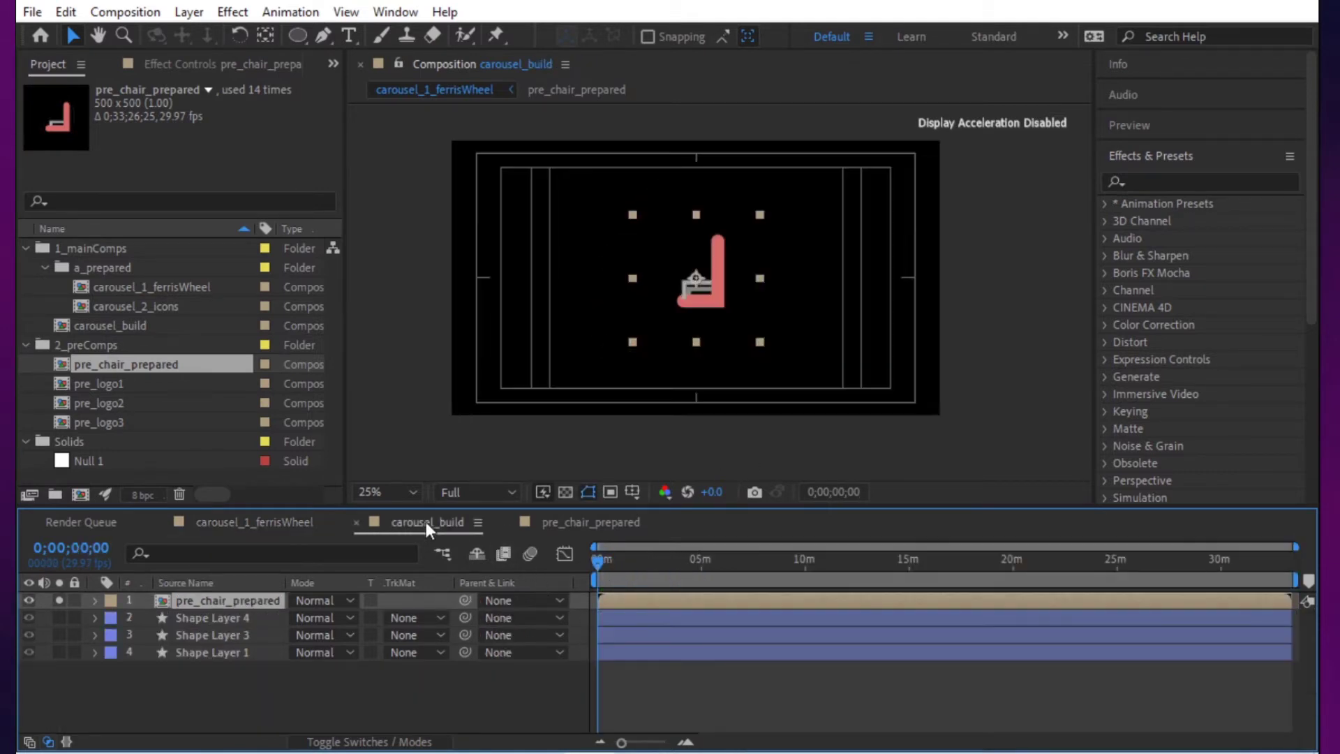
{"action": "left_click", "coordinate": [580, 521]}
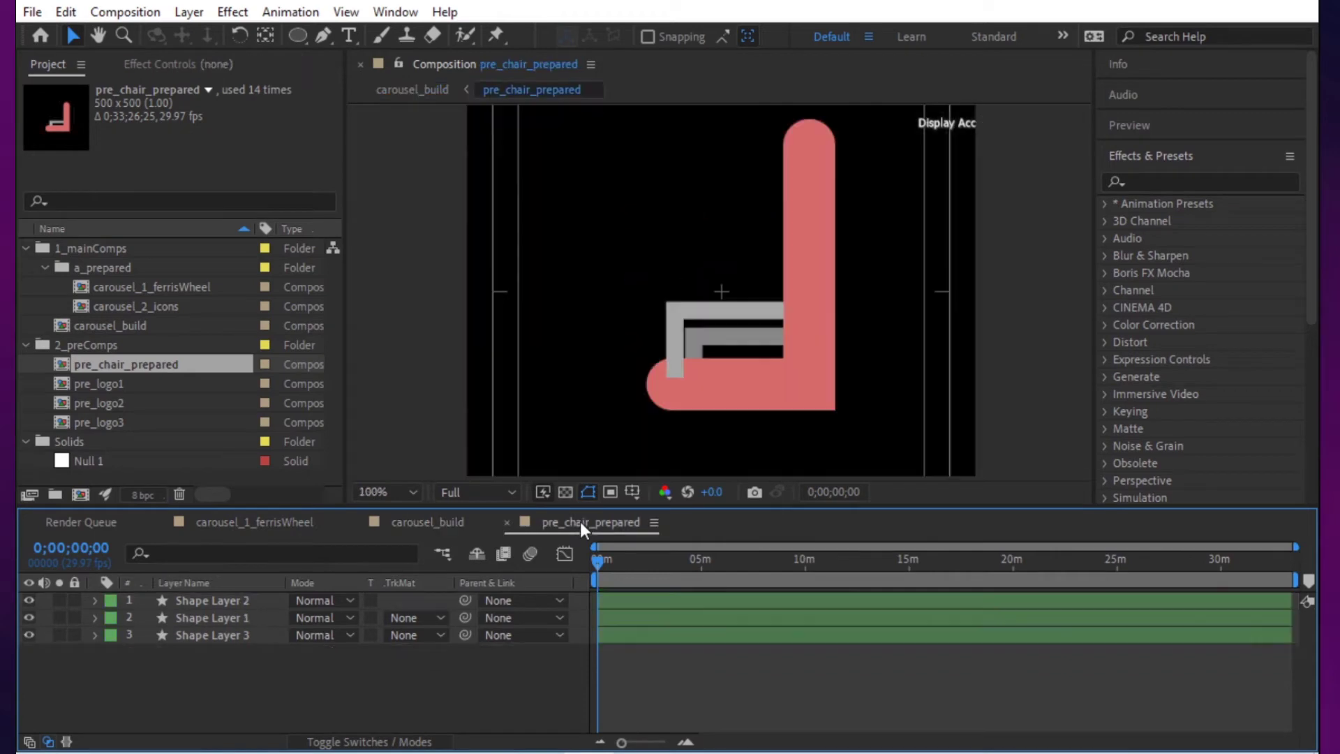
{"action": "left_click", "coordinate": [433, 520]}
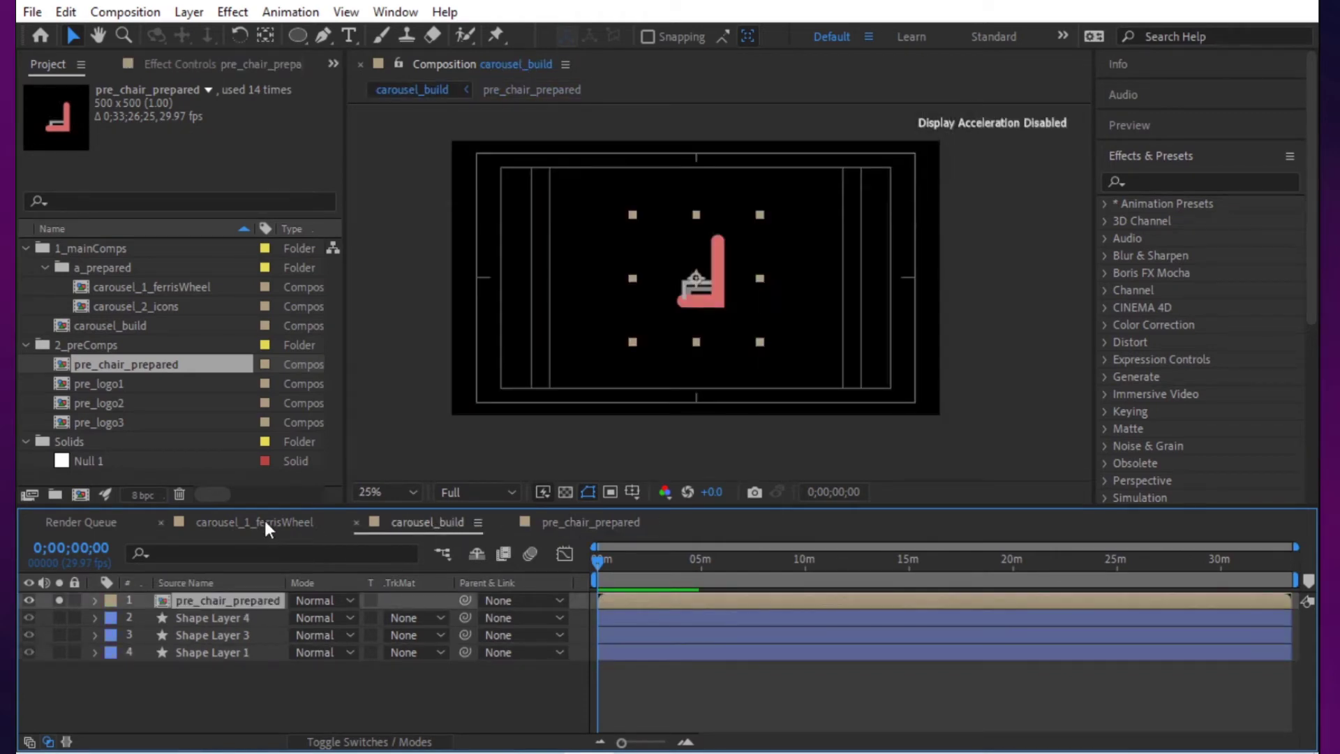
{"action": "left_click", "coordinate": [435, 702]}
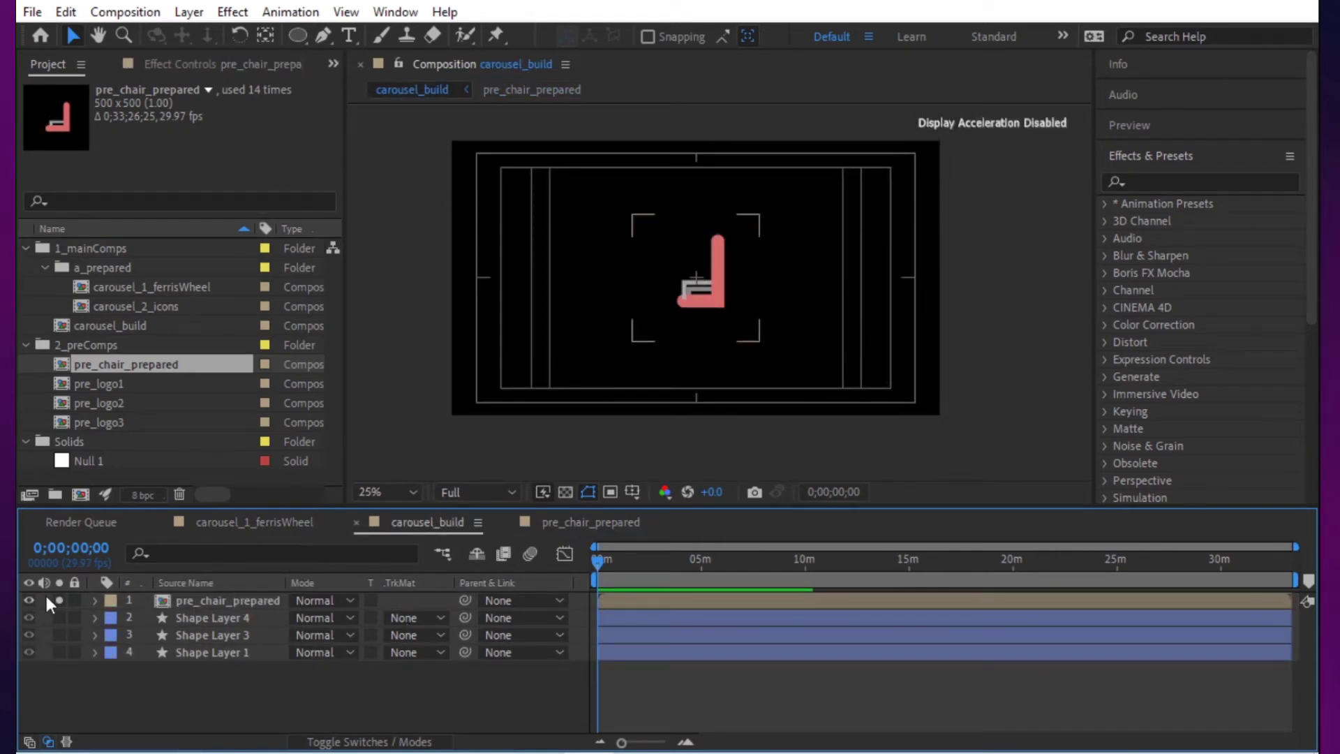
{"action": "left_click_drag", "start_coordinate": [722, 293], "coordinate": [701, 252]}
{"action": "left_click", "coordinate": [814, 687]}
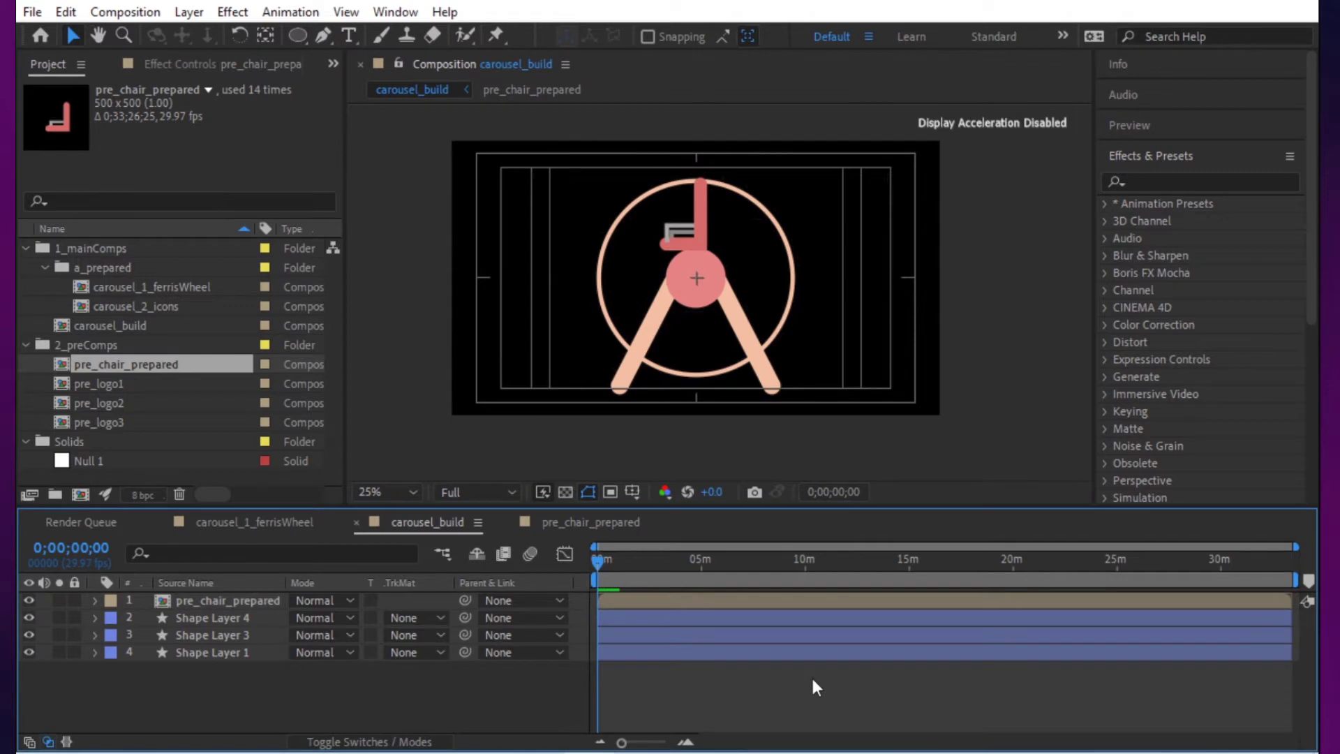
Step: Parent the pre_chair_prepared layer to a new null object and move the chair to the outer ring's upper-left part
{"action": "key", "text": "ctrl+alt+shift+y"}
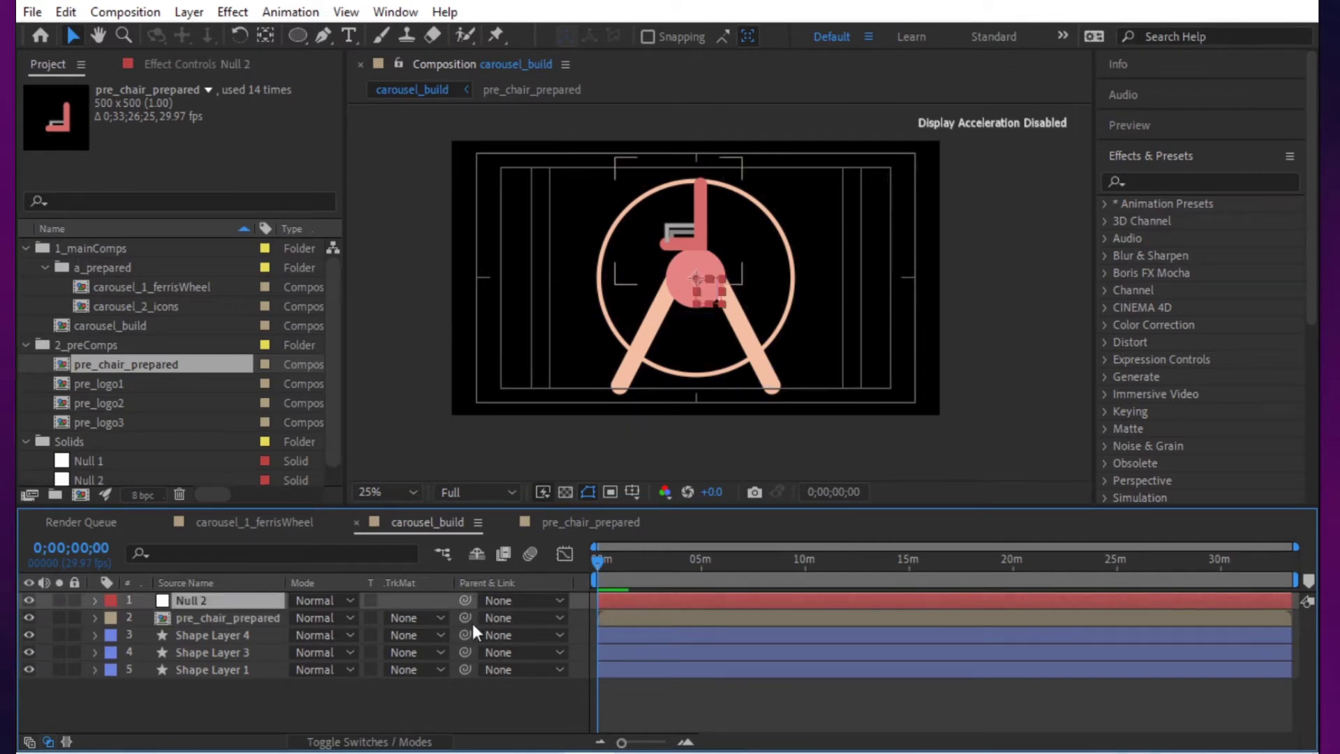
{"action": "left_click_drag", "start_coordinate": [463, 616], "coordinate": [202, 599]}
{"action": "left_click_drag", "start_coordinate": [690, 230], "coordinate": [626, 206]}
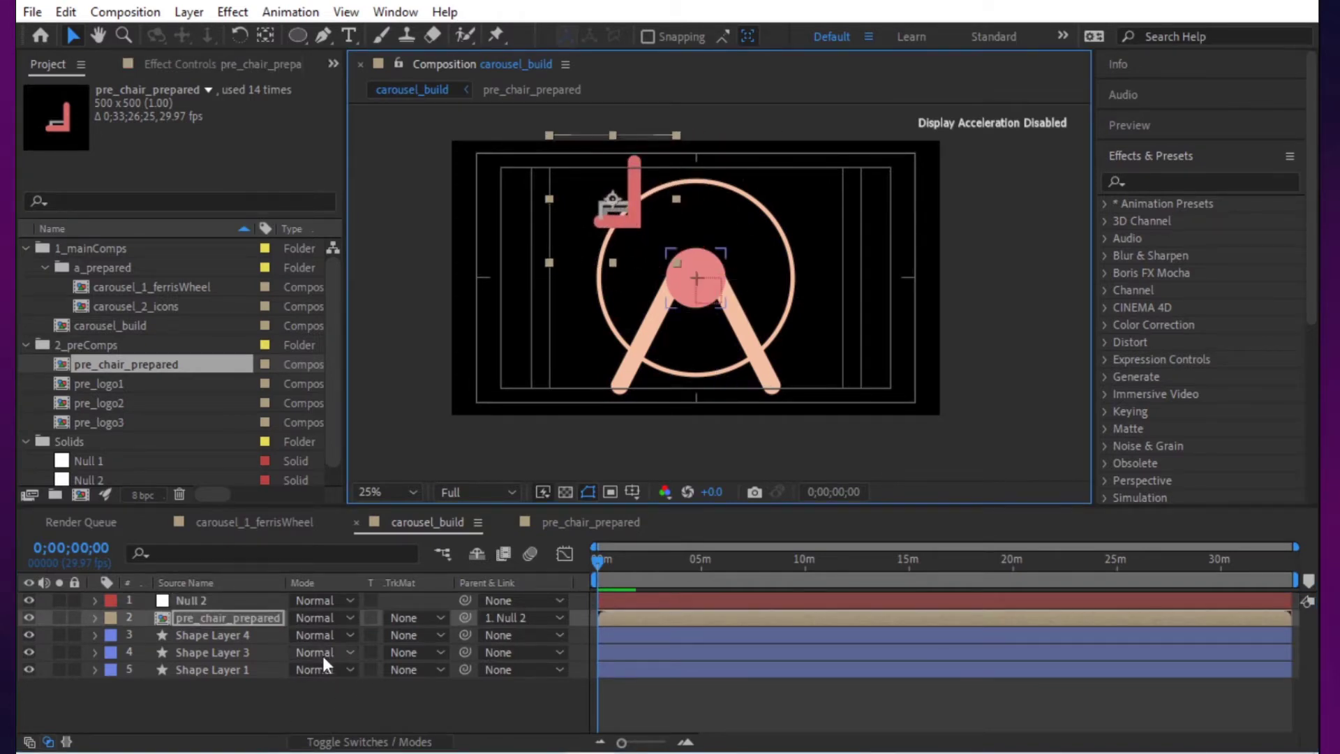
Step: Reveal Null 2's rotation, try rotating it, reset it to 0, and rotate it to about -39.7°
{"action": "left_click", "coordinate": [233, 604]}
{"action": "key", "text": "r"}
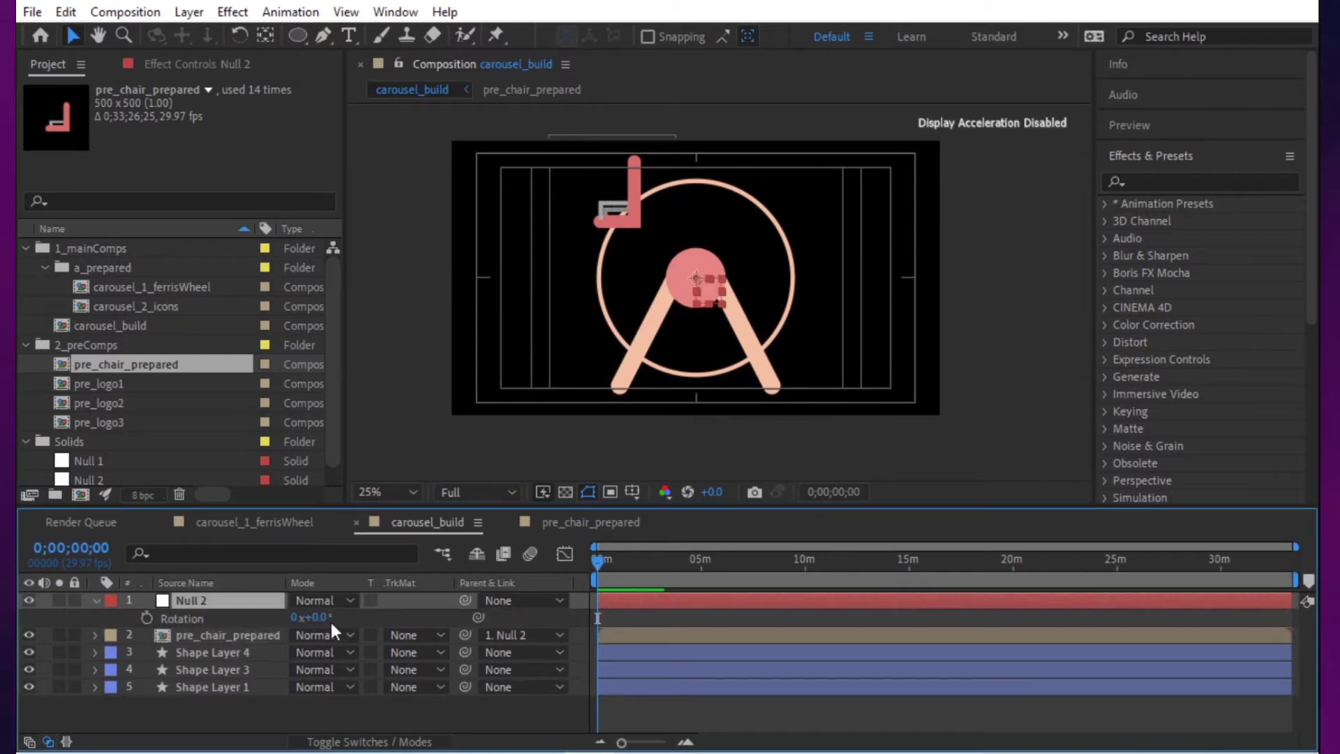
{"action": "left_click_drag", "start_coordinate": [311, 616], "coordinate": [358, 697]}
{"action": "left_click", "coordinate": [317, 617]}
{"action": "type", "text": "0"}
{"action": "key", "text": "Return"}
{"action": "left_click_drag", "start_coordinate": [317, 617], "coordinate": [21, 705]}
Step: Reveal the pre_chair_prepared layer's rotation and set it to about 38° to turn the chair upright
{"action": "left_click", "coordinate": [253, 633]}
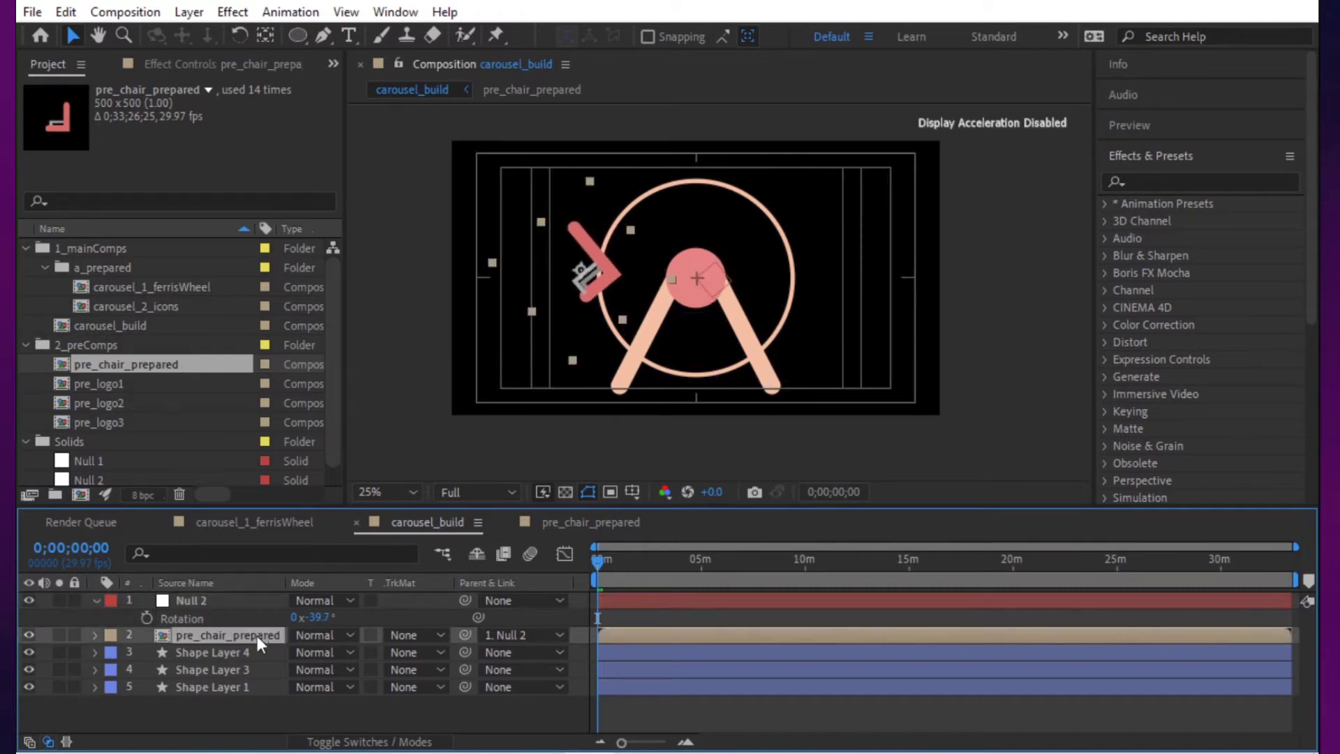
{"action": "key", "text": "r"}
{"action": "left_click_drag", "start_coordinate": [315, 651], "coordinate": [358, 653]}
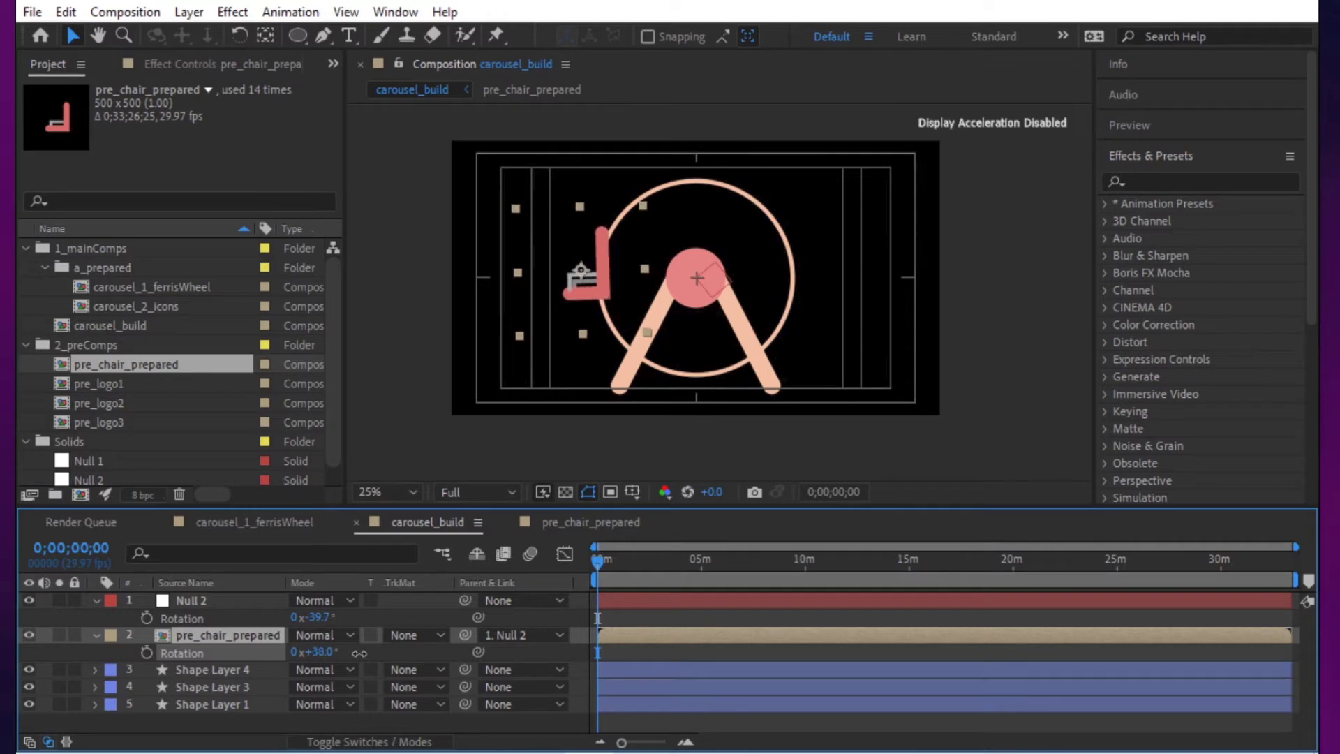
{"action": "left_click", "coordinate": [810, 651]}
Step: Add an expression setting the chair's rotation to Null 2's rotation times -1, and test it by rotating Null 2 to about -35.7°
{"action": "left_click", "coordinate": [147, 653], "text": "alt"}
{"action": "left_click_drag", "start_coordinate": [348, 668], "coordinate": [189, 623]}
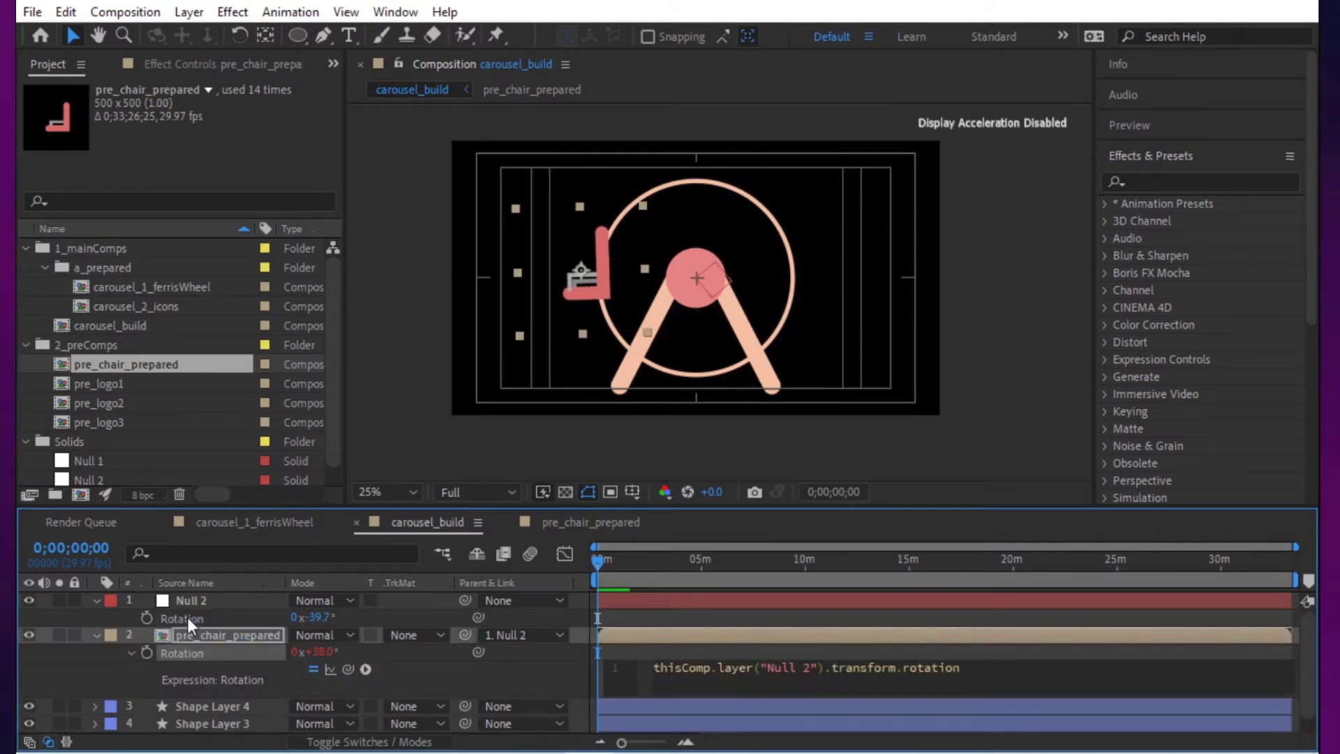
{"action": "type", "text": "*-1"}
{"action": "left_click", "coordinate": [495, 668]}
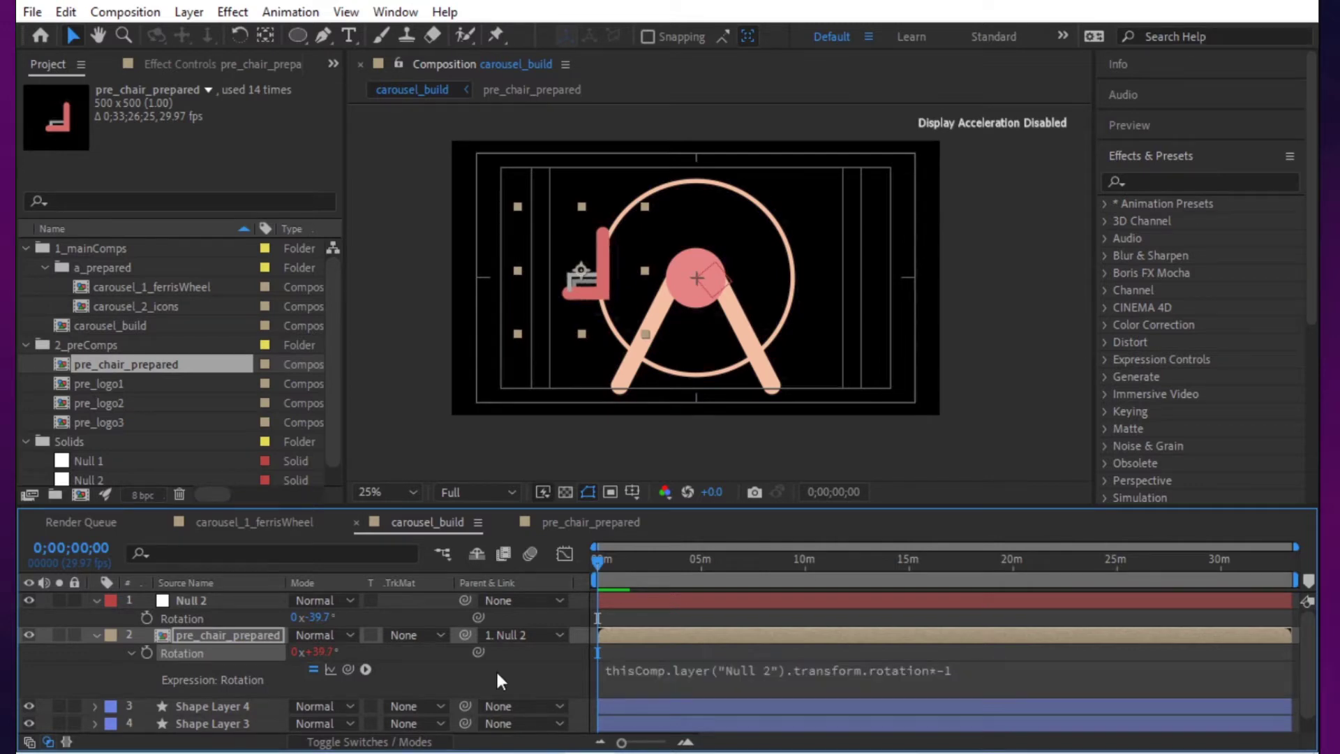
{"action": "left_click", "coordinate": [282, 606]}
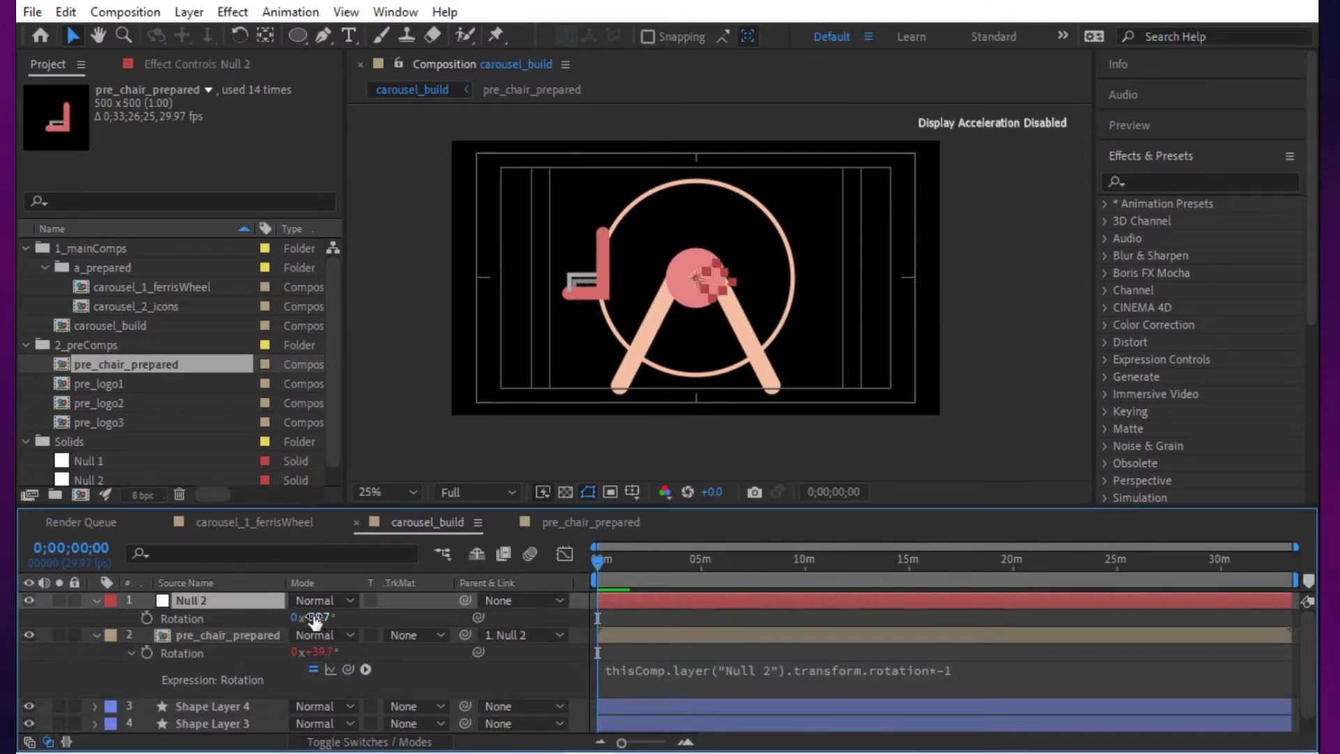
{"action": "left_click_drag", "start_coordinate": [311, 616], "coordinate": [390, 695]}
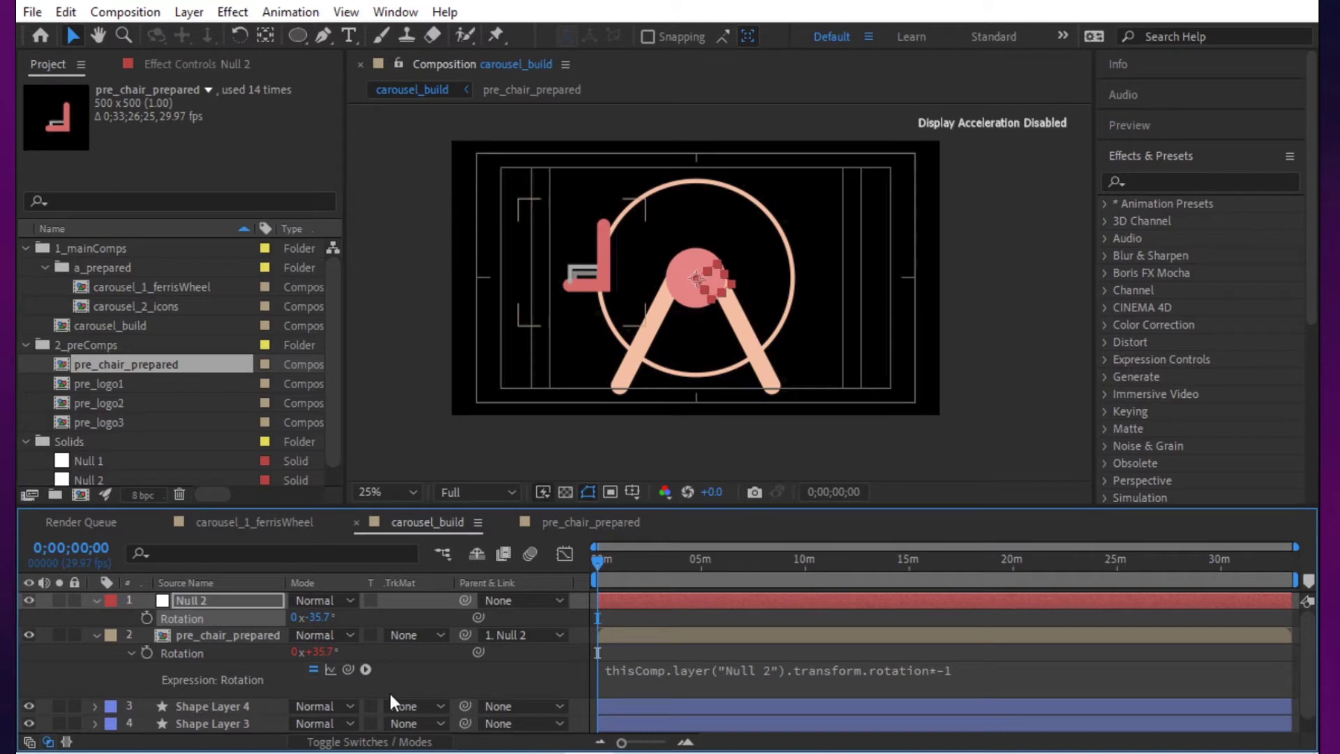
Step: Move the chair layer's anchor point onto the backrest and rotate Null 2 to about -19.7°
{"action": "left_click", "coordinate": [250, 637]}
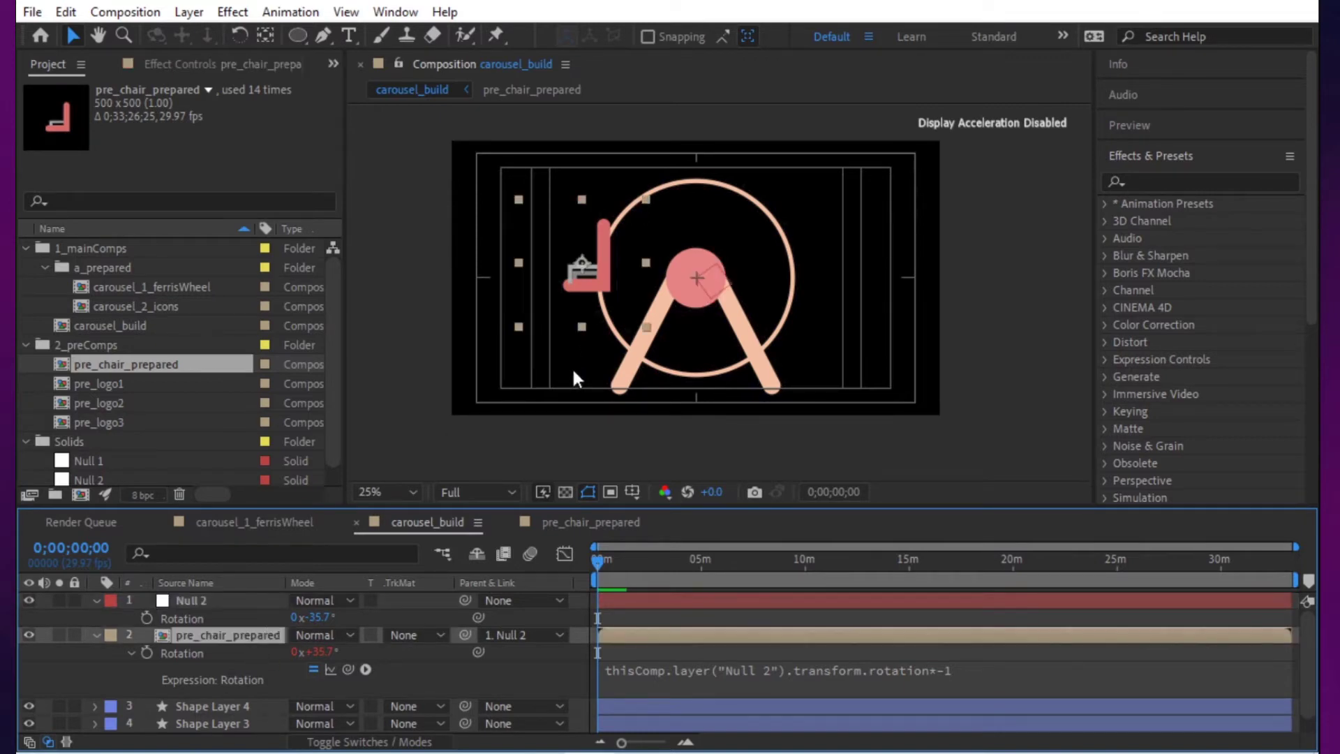
{"action": "key", "text": "y"}
{"action": "left_click_drag", "start_coordinate": [584, 267], "coordinate": [603, 246]}
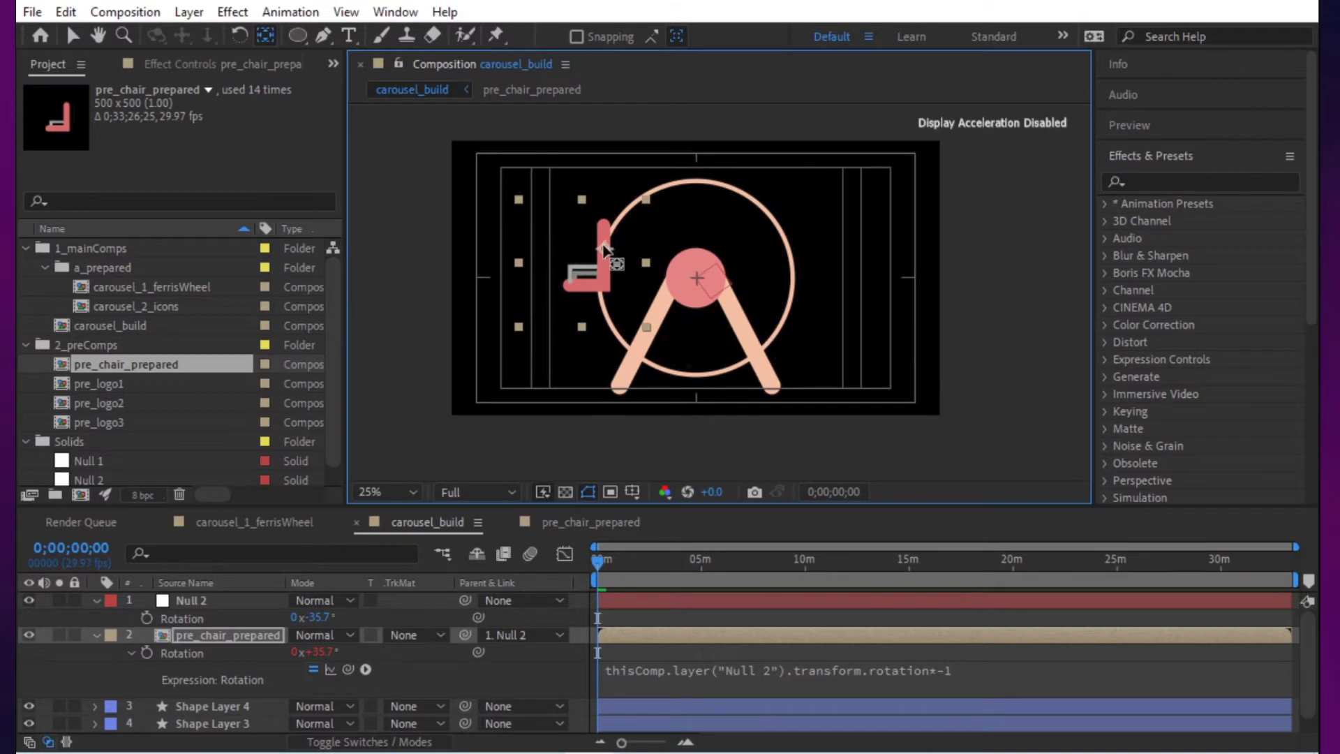
{"action": "left_click_drag", "start_coordinate": [311, 617], "coordinate": [434, 712]}
Step: Replace the thisComp.layer("Null 2") reference in the chair's rotation expression with parent, making it parent.transform.rotation*-1
{"action": "left_click", "coordinate": [766, 672]}
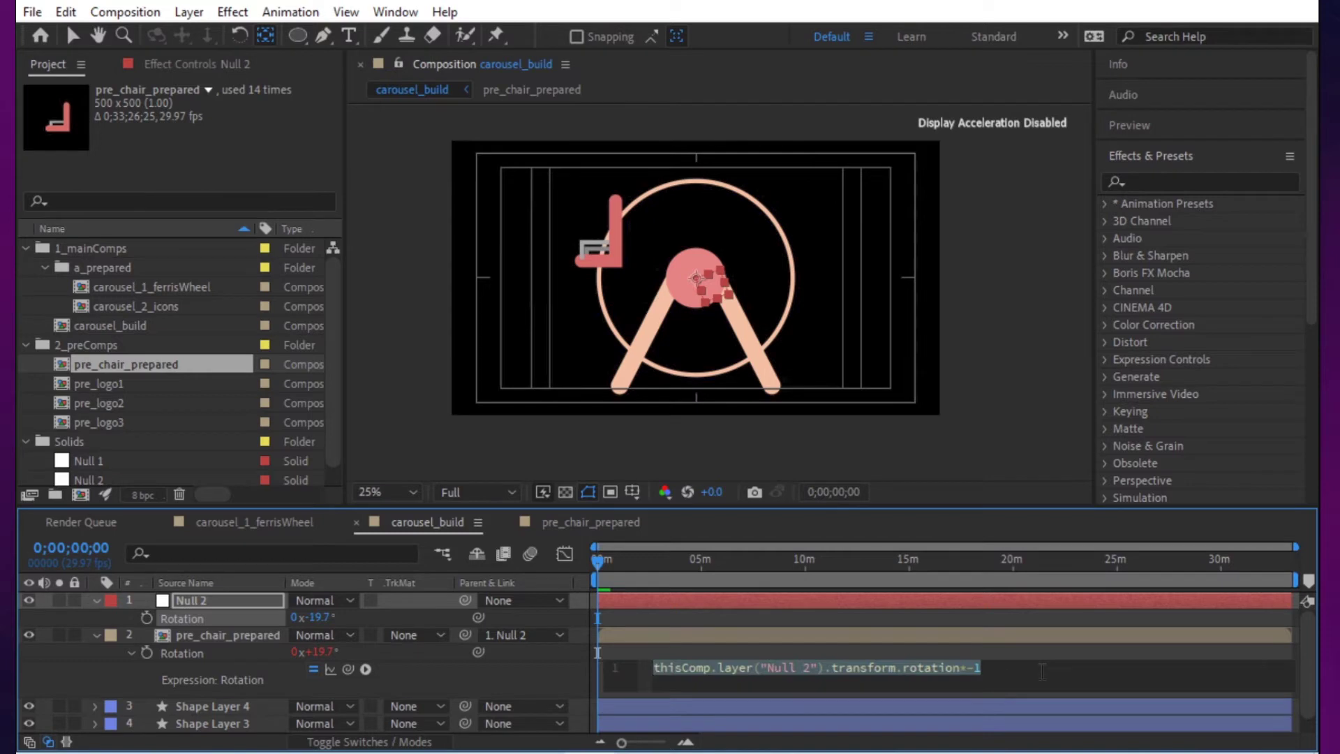
{"action": "left_click", "coordinate": [1006, 670]}
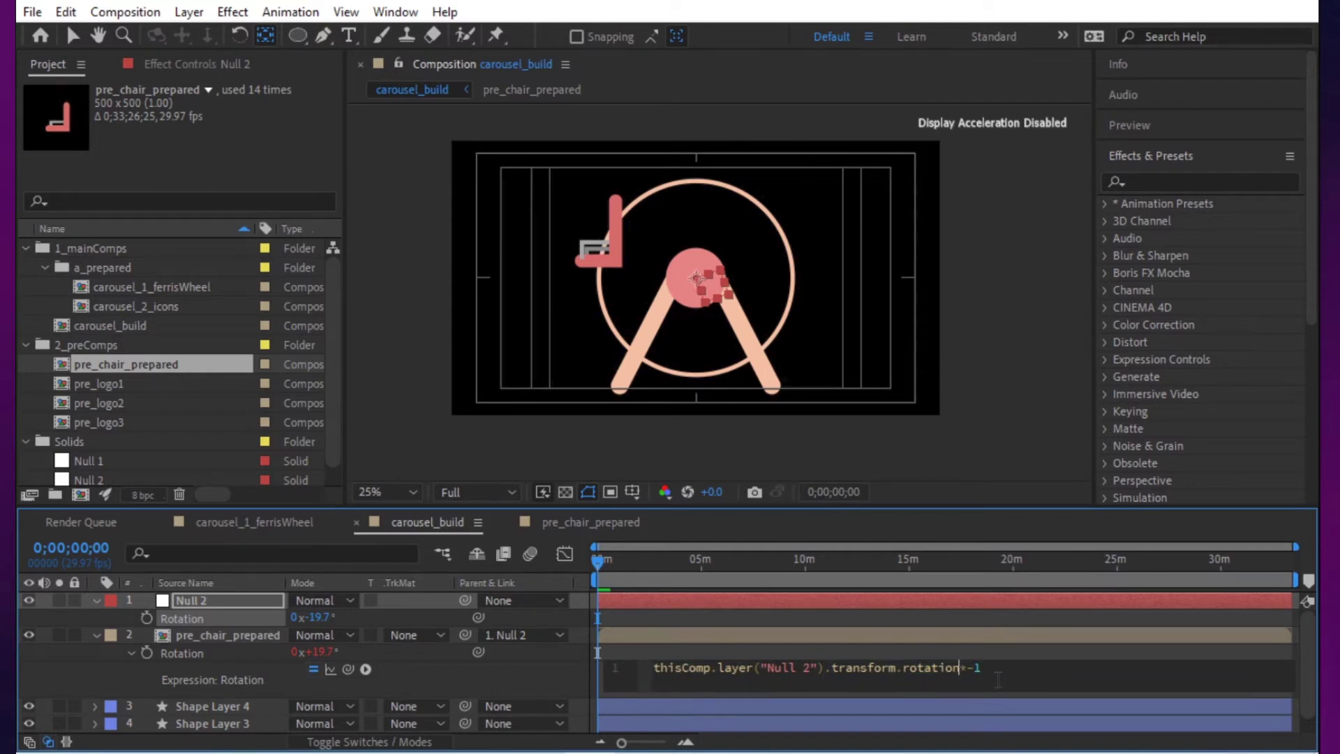
{"action": "key", "text": "shift+Home"}
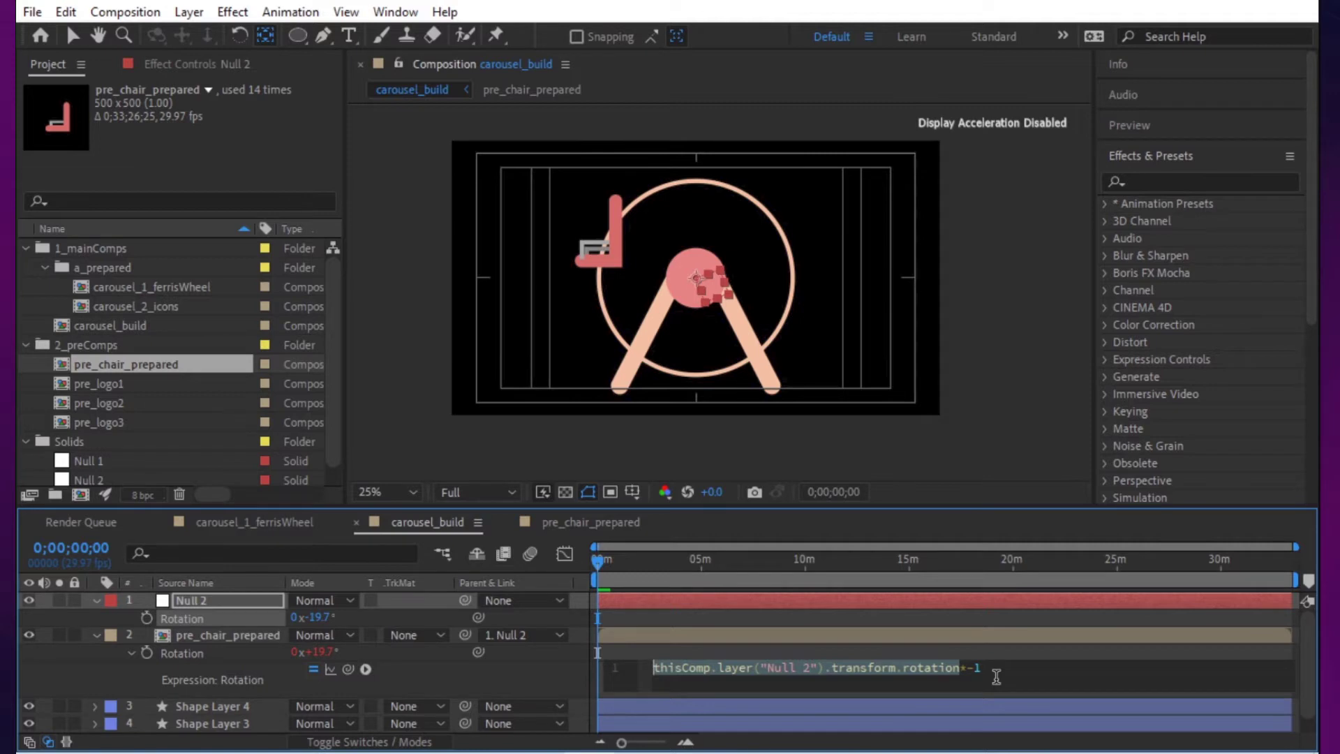
{"action": "key", "text": "Left"}
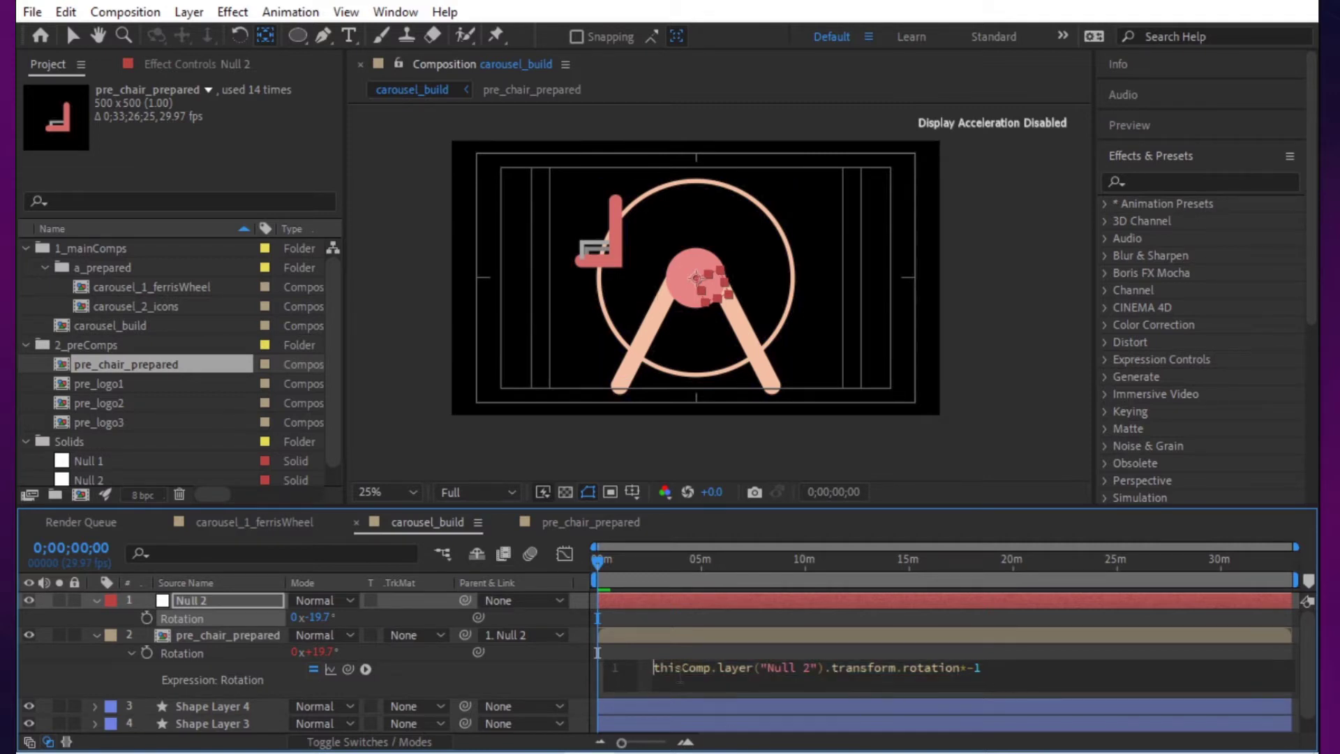
{"action": "left_click", "coordinate": [823, 667], "text": "shift"}
{"action": "type", "text": "parent"}
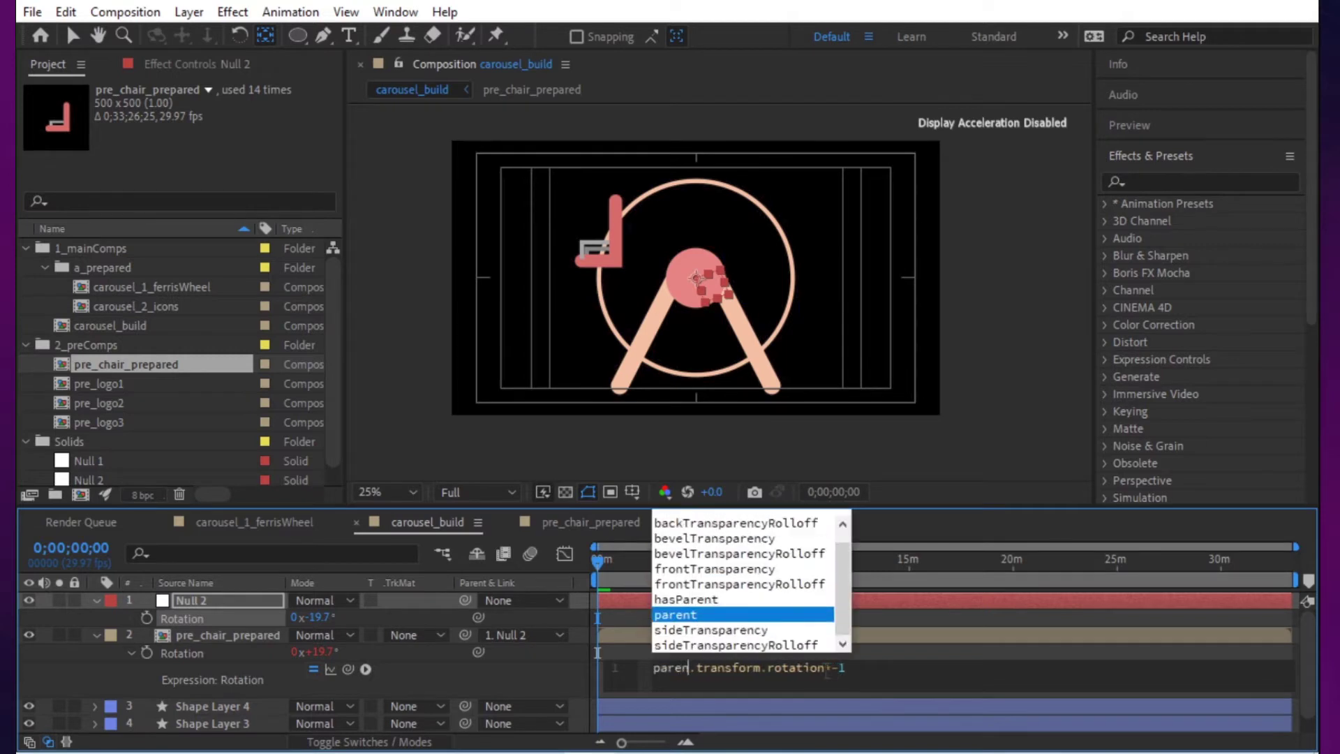
{"action": "left_click", "coordinate": [926, 604]}
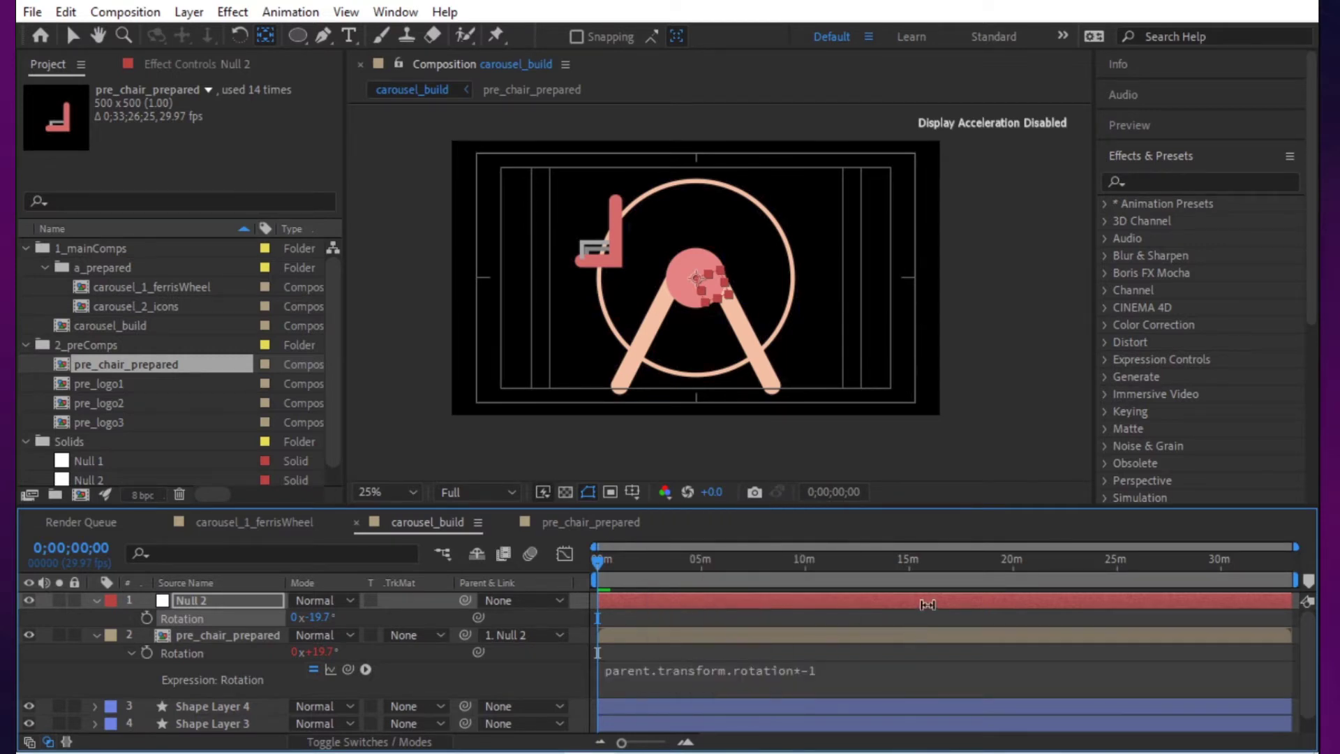
Step: Duplicate Null 2, try moving the copy away from the wheel's hub, and undo the move
{"action": "left_click", "coordinate": [194, 633]}
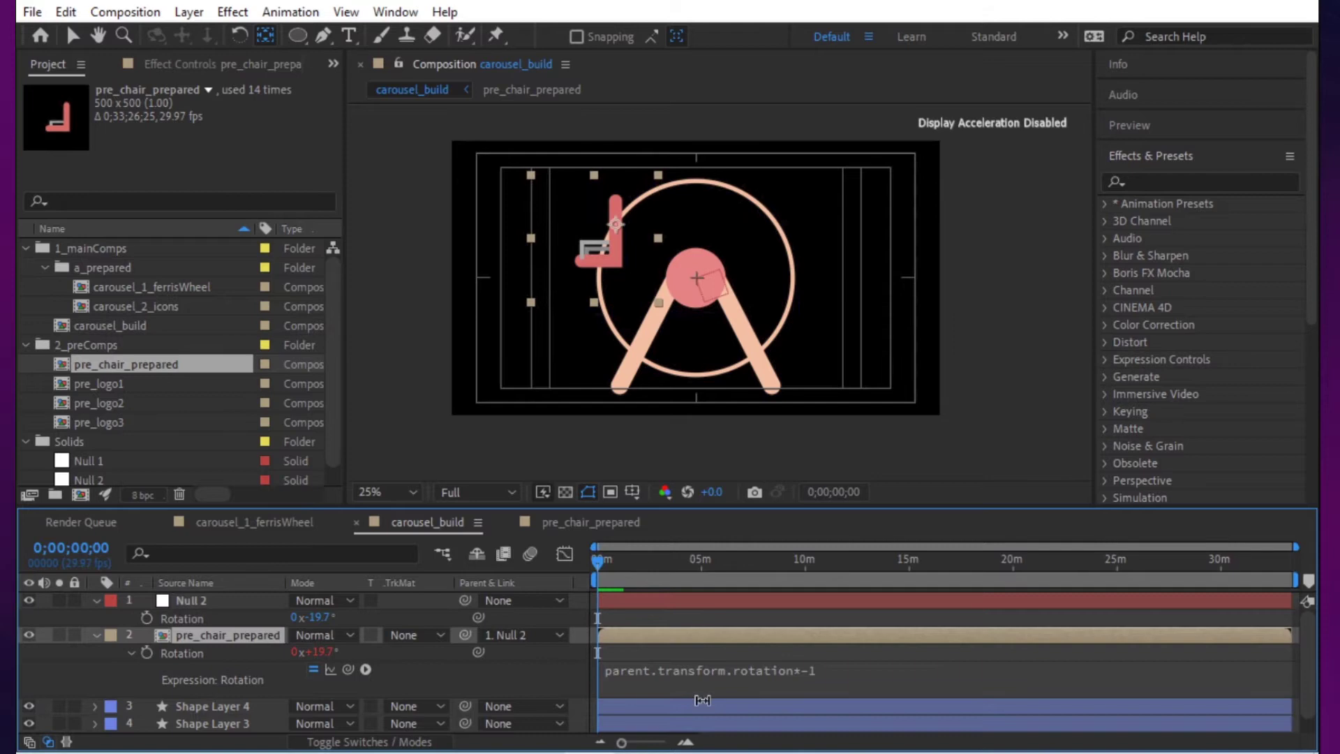
{"action": "left_click", "coordinate": [230, 601]}
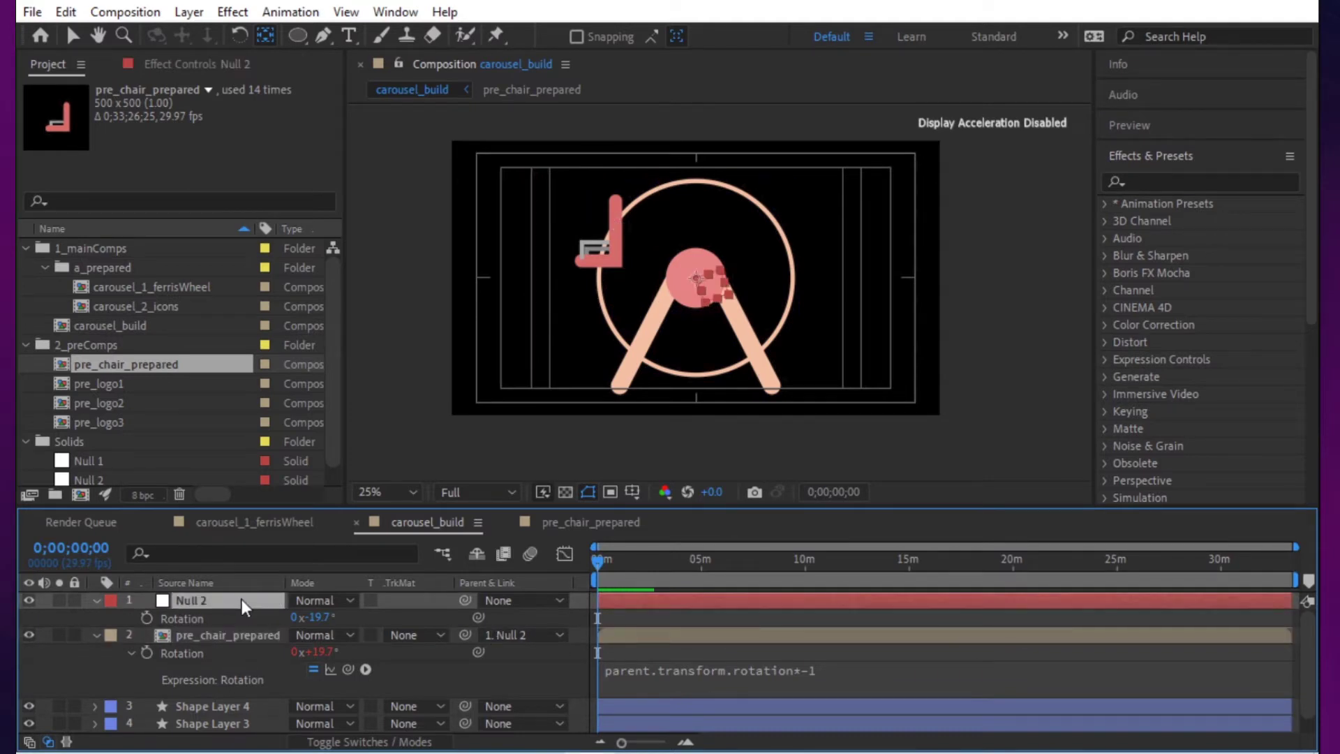
{"action": "key", "text": "ctrl+d"}
{"action": "mouse_move", "coordinate": [708, 283]}
{"action": "left_mouse_down"}
{"action": "mouse_move", "coordinate": [802, 286]}
{"action": "mouse_move", "coordinate": [854, 262]}
{"action": "mouse_move", "coordinate": [845, 226]}
{"action": "left_mouse_up"}
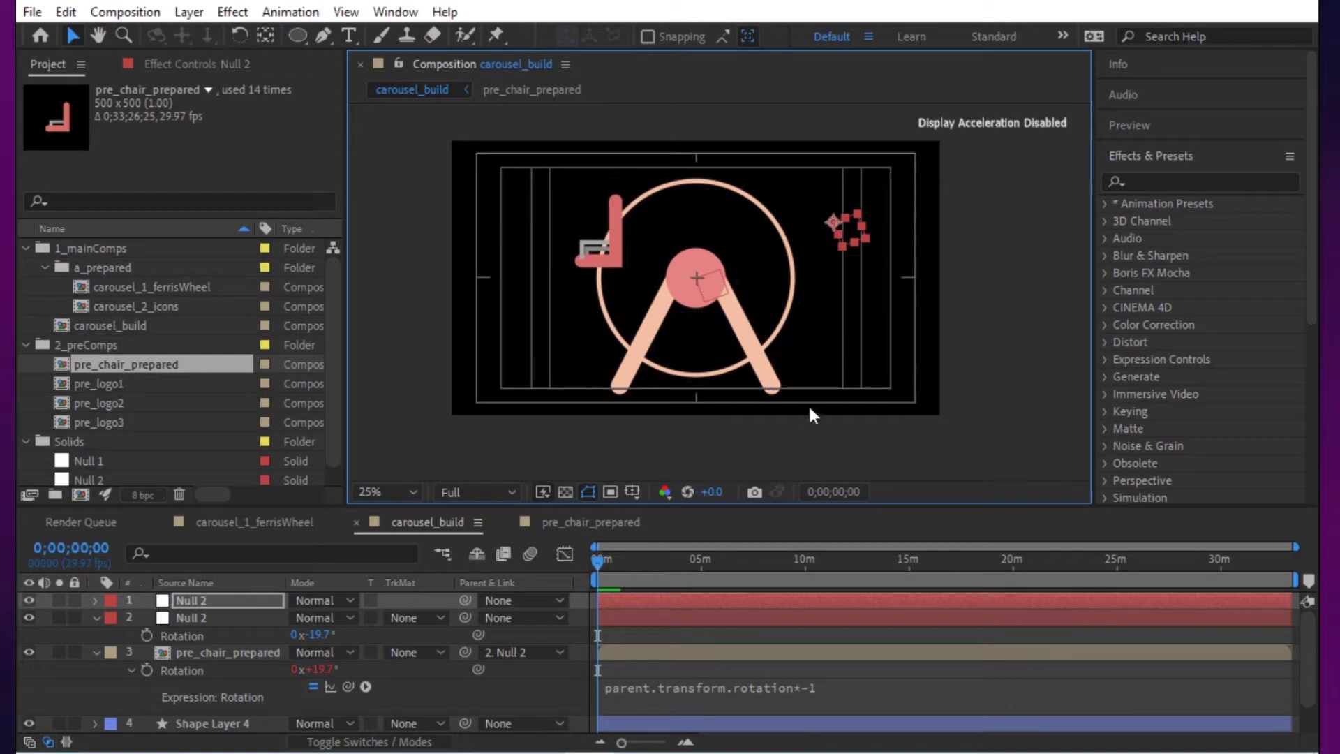
{"action": "key", "text": "ctrl+z"}
Step: Duplicate the chair layer, parent the copy to the duplicated null, and rotate that null to about 159.3°
{"action": "left_click", "coordinate": [212, 654]}
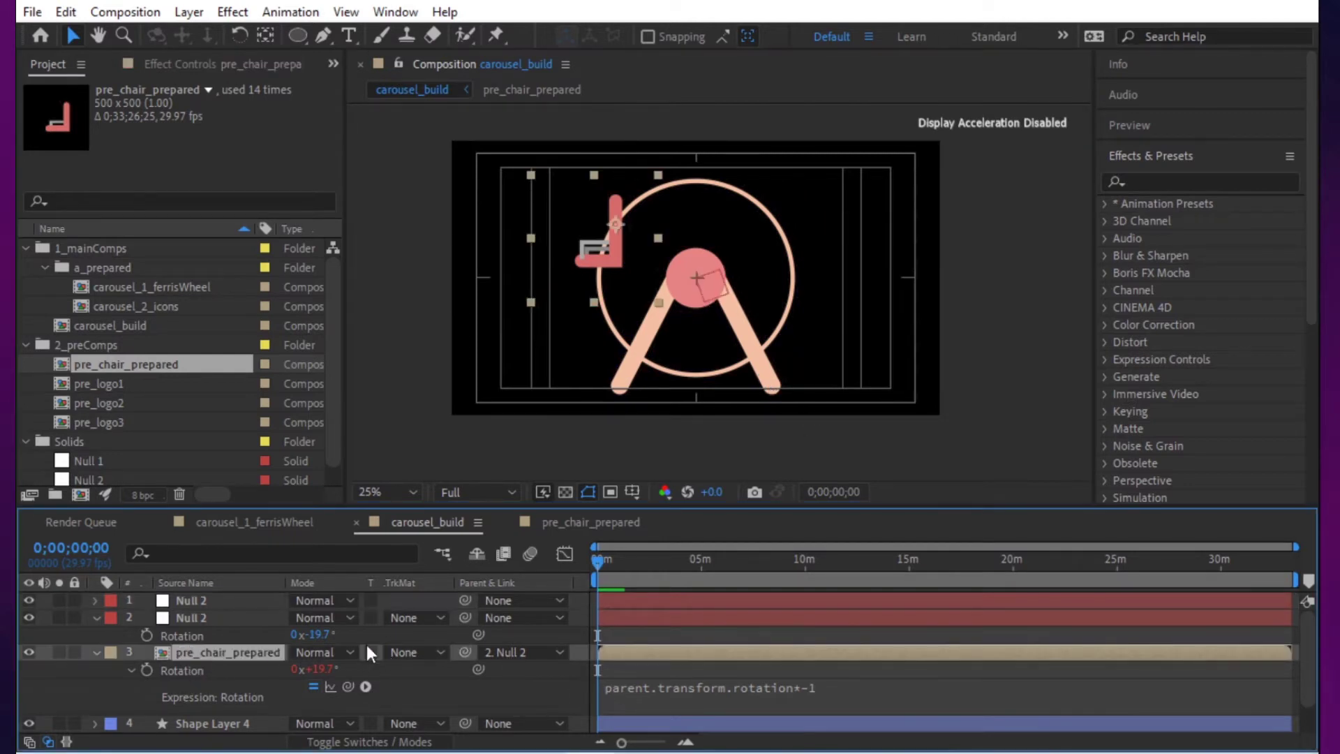
{"action": "key", "text": "ctrl+d"}
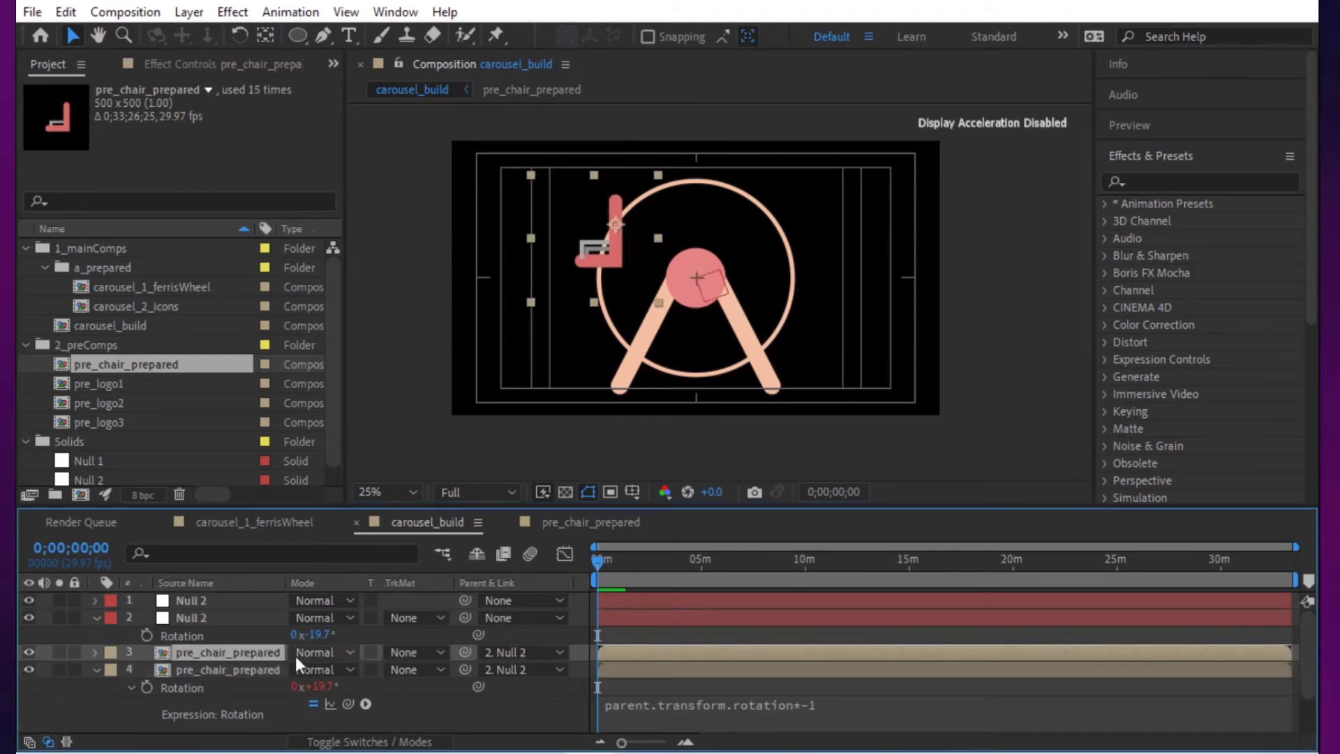
{"action": "left_click", "coordinate": [232, 606]}
{"action": "left_click_drag", "start_coordinate": [465, 651], "coordinate": [223, 601]}
{"action": "key", "text": "r"}
{"action": "left_click_drag", "start_coordinate": [318, 617], "coordinate": [502, 669]}
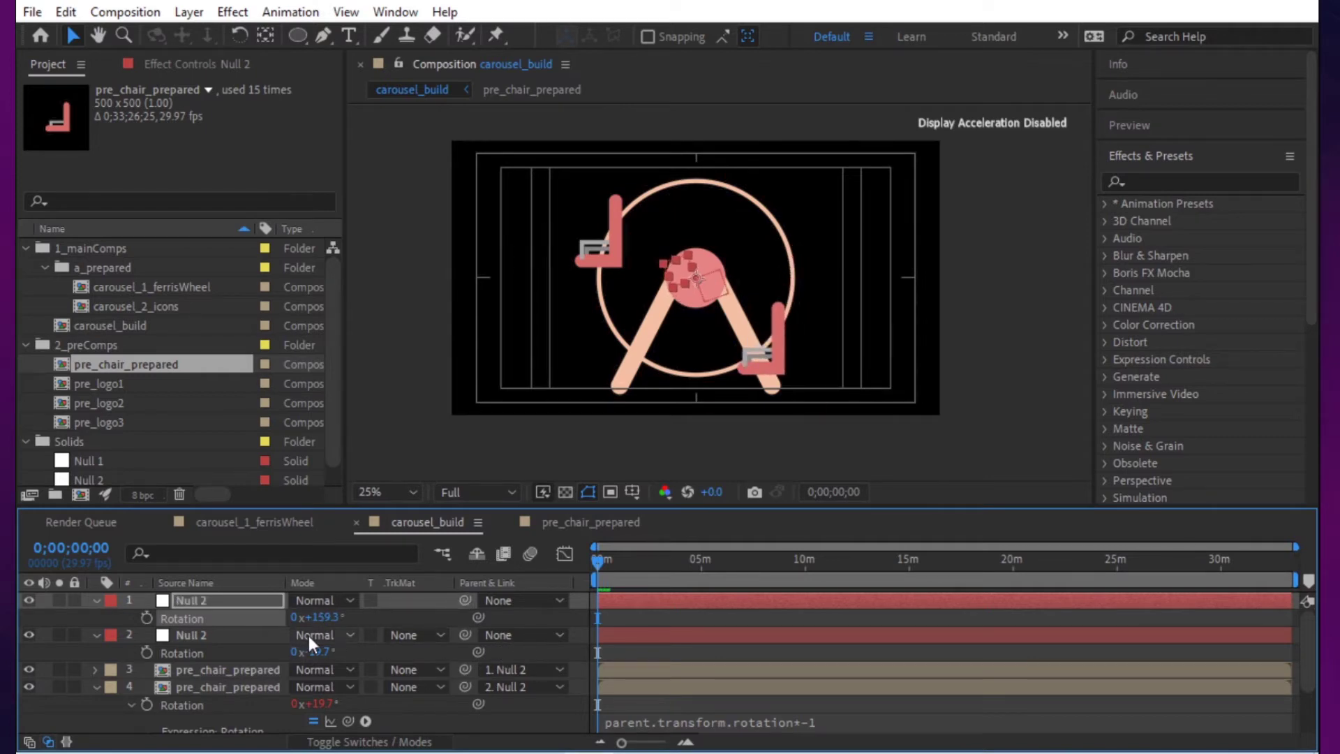
Step: Rotate the original Null 2 to about 19.3° and add rotation keyframes to both nulls at the first frame
{"action": "left_click_drag", "start_coordinate": [310, 651], "coordinate": [224, 618]}
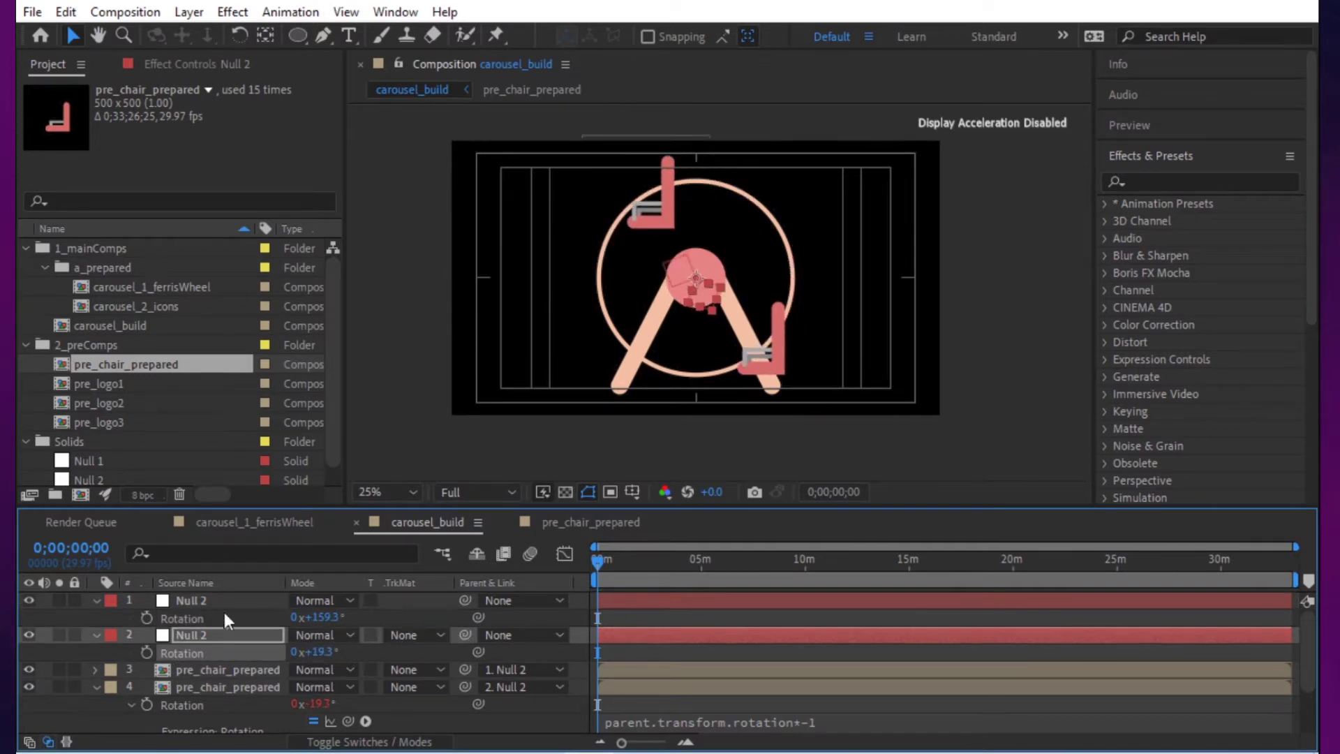
{"action": "left_click", "coordinate": [156, 619], "text": "shift"}
{"action": "left_click", "coordinate": [147, 652]}
Step: At 0;02;35;21, set the original null's rotation to about -104.7° and the duplicate's to about 1.3°, and preview the movement
{"action": "left_click", "coordinate": [651, 560]}
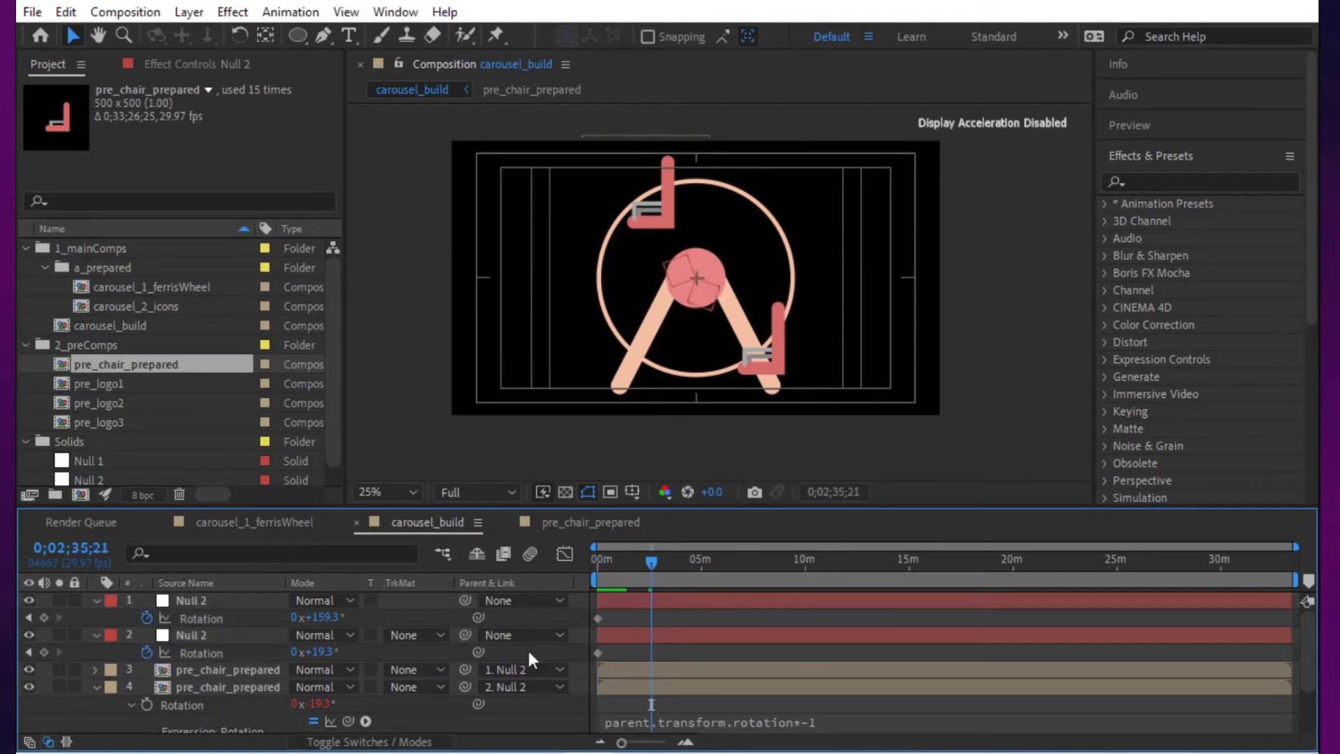
{"action": "left_click_drag", "start_coordinate": [311, 652], "coordinate": [198, 665]}
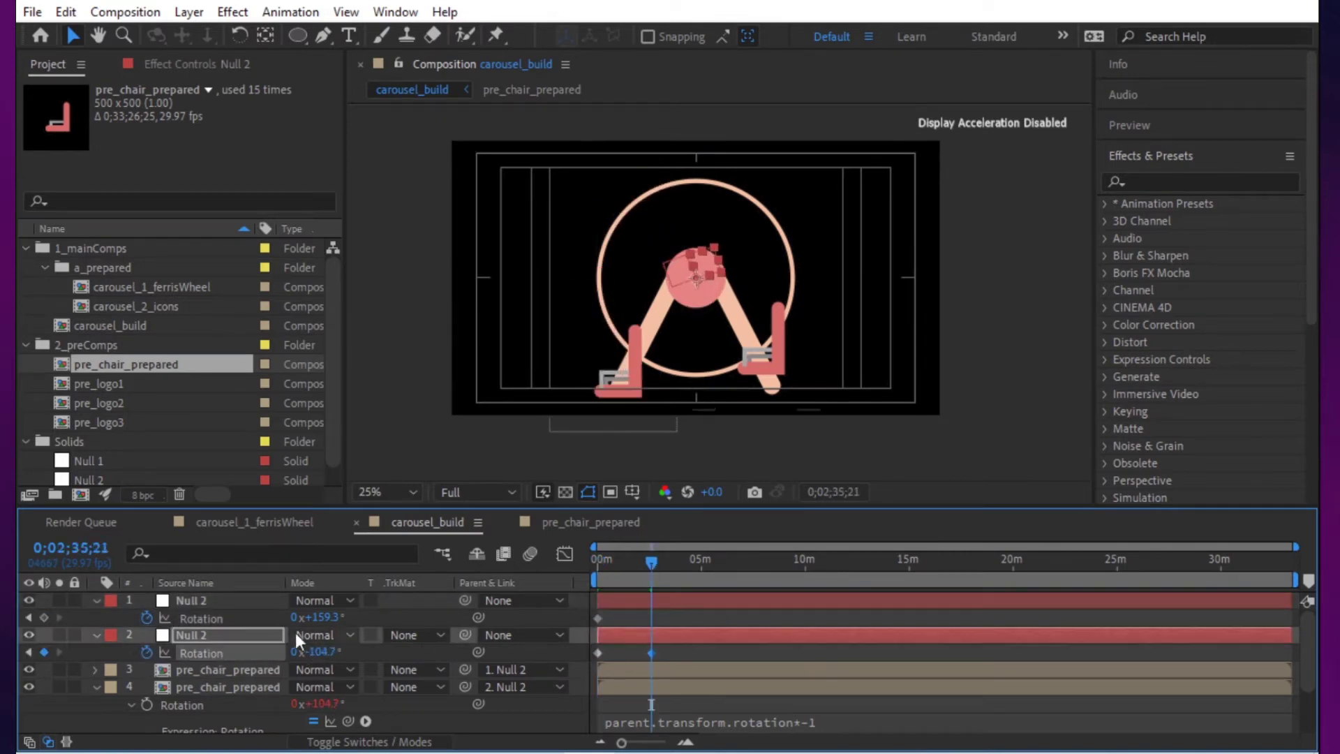
{"action": "left_click_drag", "start_coordinate": [329, 618], "coordinate": [176, 631]}
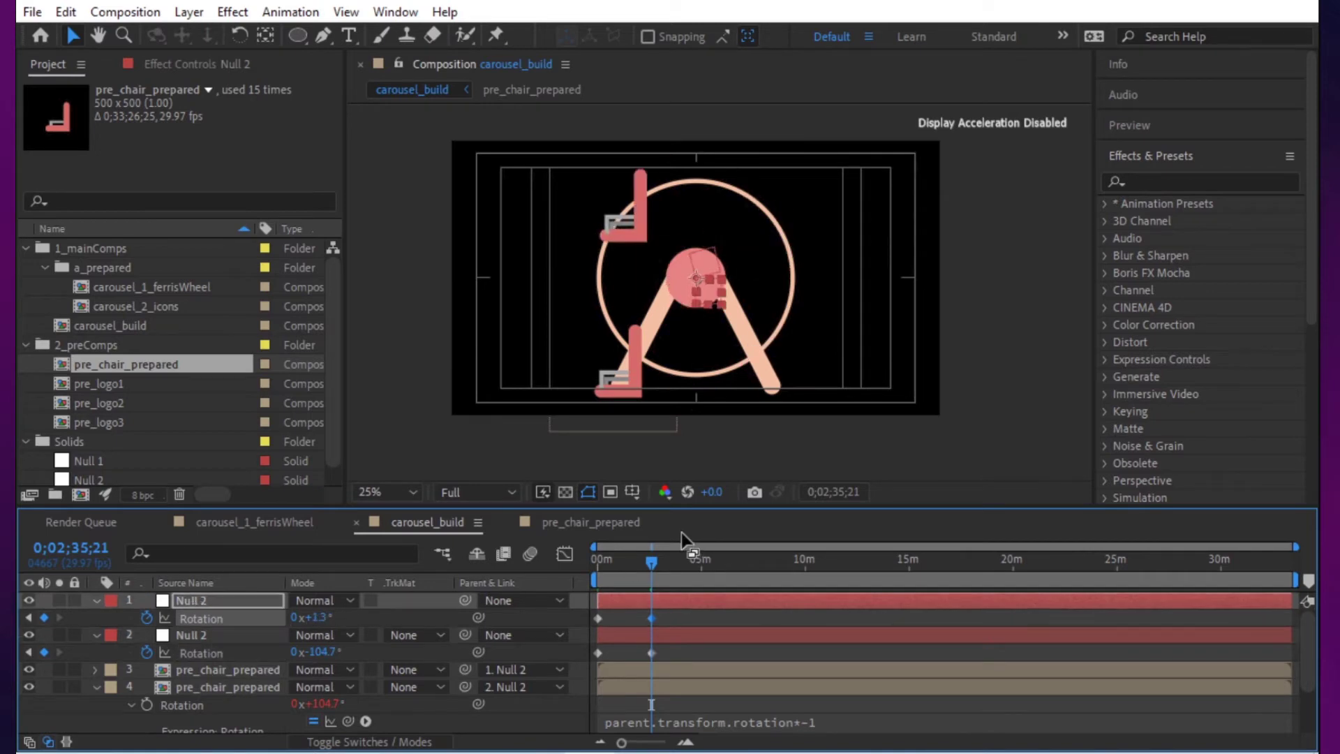
{"action": "left_click_drag", "start_coordinate": [600, 559], "coordinate": [573, 572]}
{"action": "scroll", "coordinate": [780, 662], "scroll_direction": "down", "scroll_amount": 3}
{"action": "scroll", "coordinate": [780, 666], "scroll_direction": "up", "scroll_amount": 3}
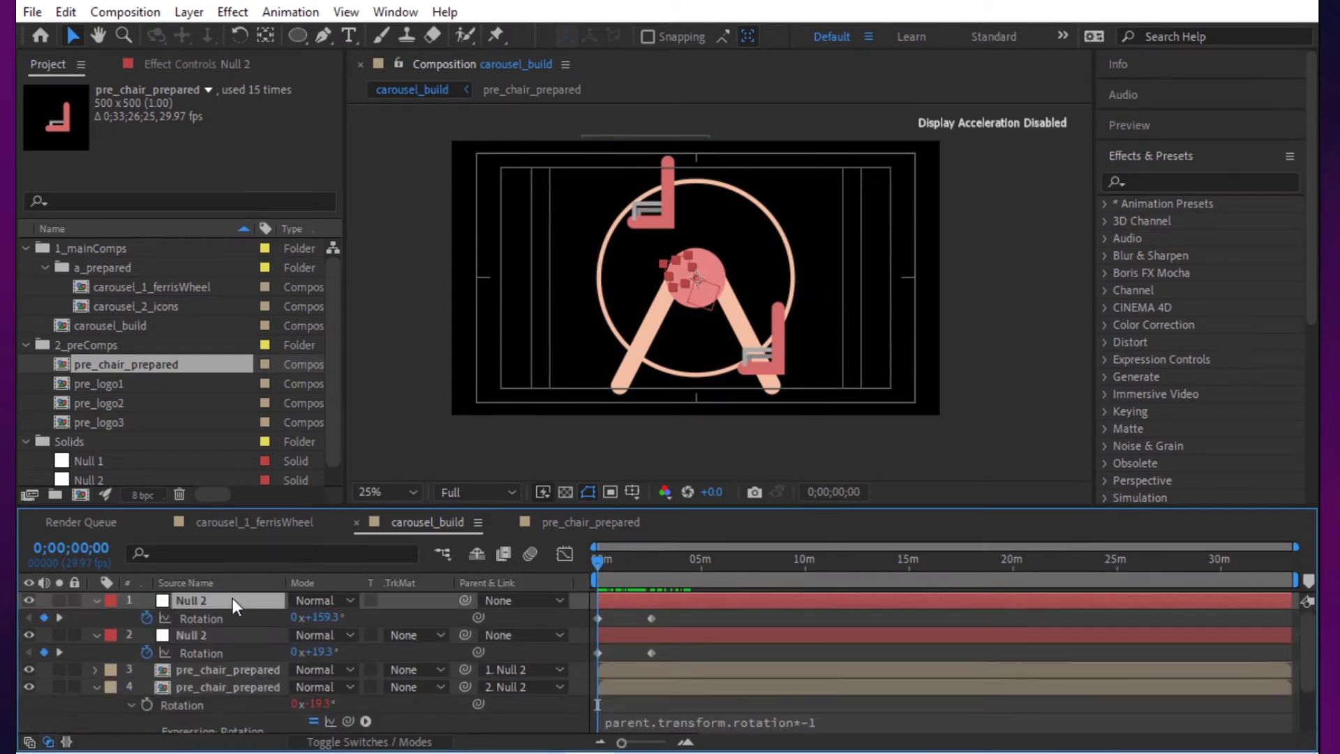
Step: Delete the duplicated null, try parenting its chair layer to the remaining Null 2, and undo the parenting
{"action": "key", "text": "Delete"}
{"action": "left_click_drag", "start_coordinate": [466, 632], "coordinate": [204, 597]}
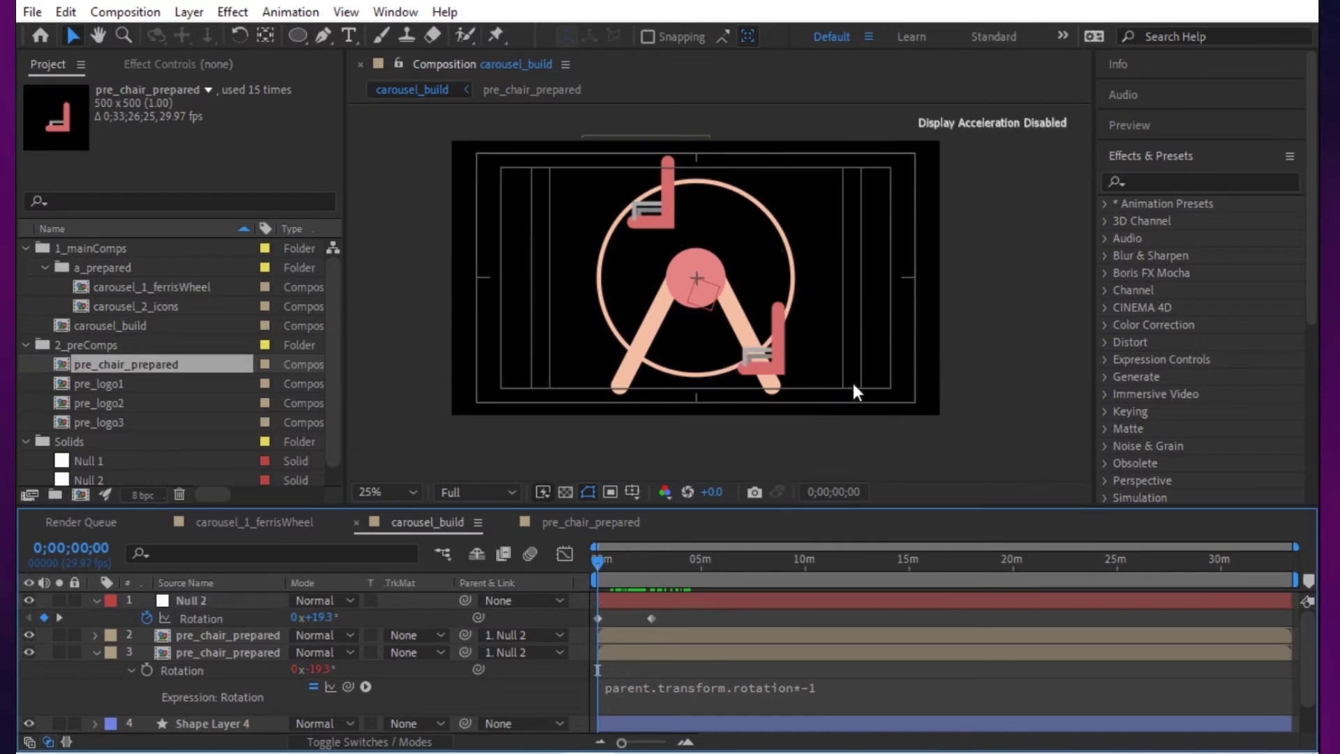
{"action": "key", "text": "ctrl+z"}
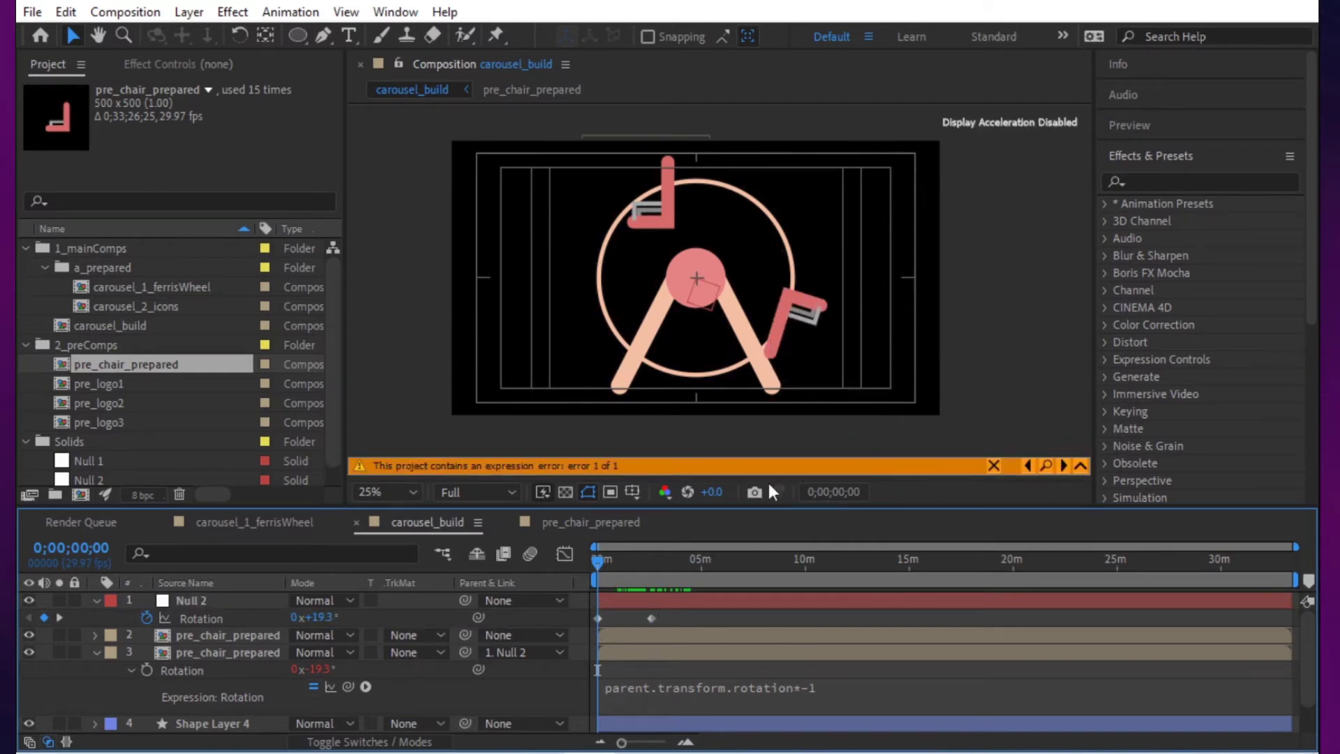
Step: Locate the property with the expression error, read its warning details, and dismiss the warning
{"action": "left_click", "coordinate": [1045, 465]}
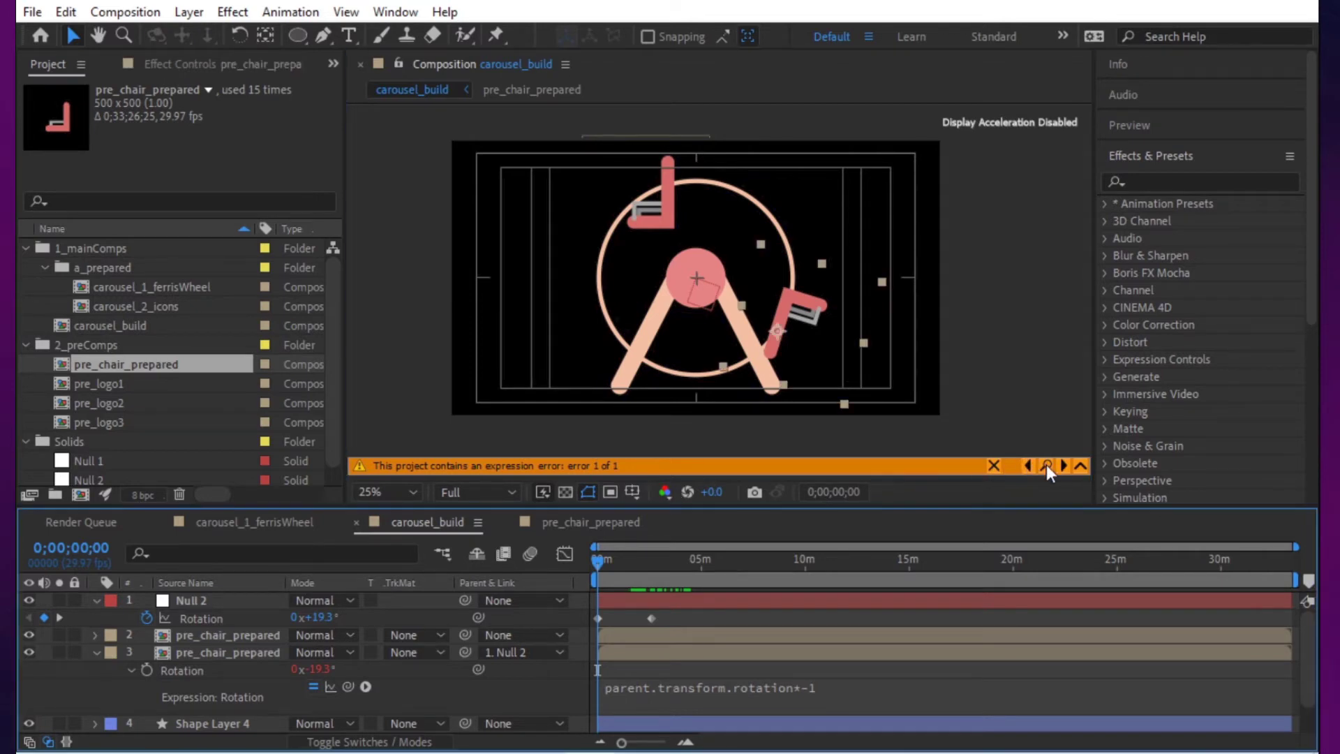
{"action": "scroll", "coordinate": [918, 606], "scroll_direction": "down", "scroll_amount": 3}
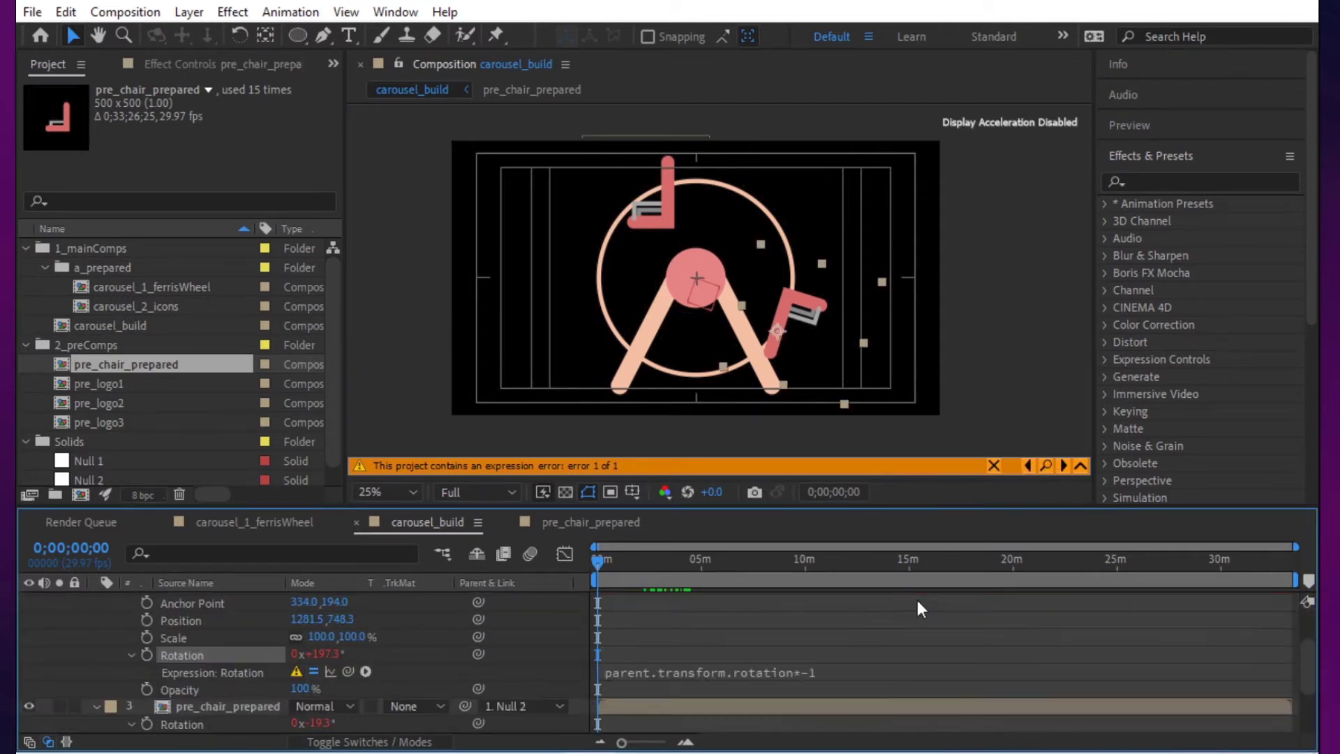
{"action": "left_click", "coordinate": [296, 672]}
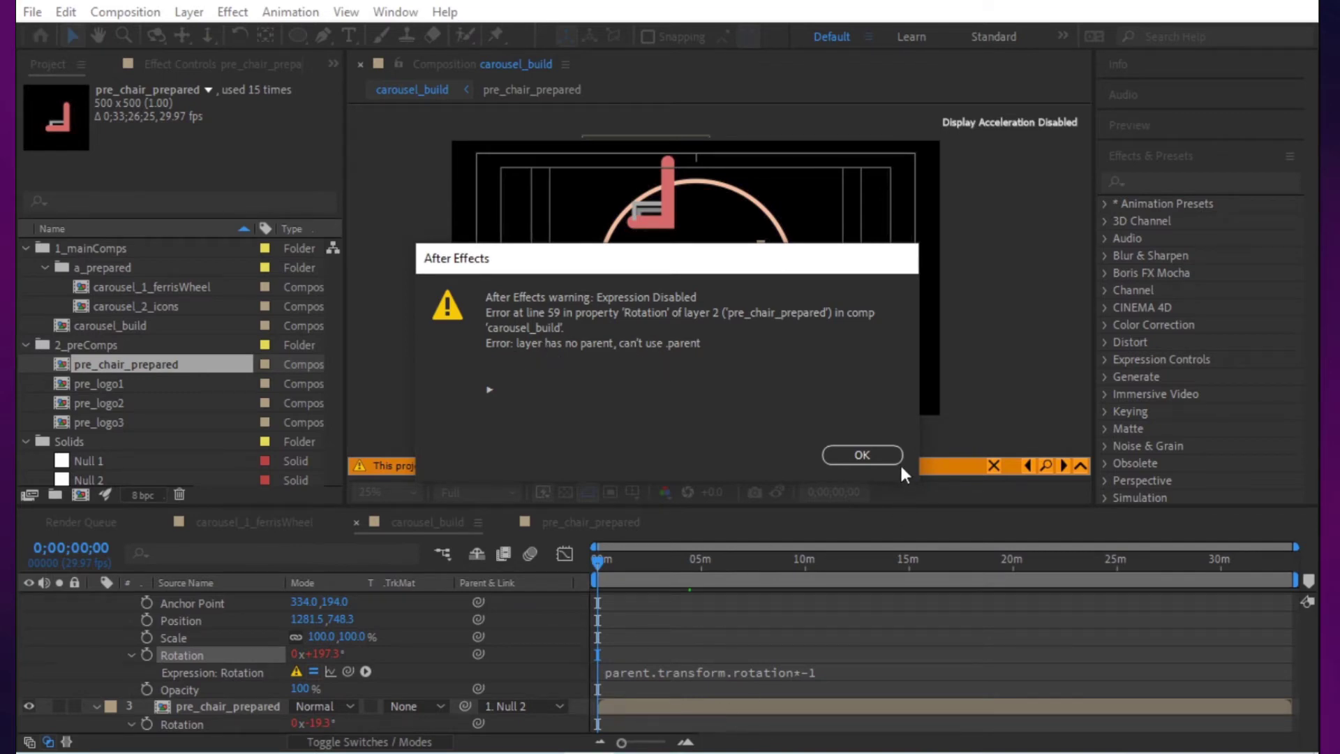
{"action": "left_click", "coordinate": [879, 455]}
Step: Parent the unlinked chair layer to Null 2 and collapse the properties of both chair layers
{"action": "left_click_drag", "start_coordinate": [465, 635], "coordinate": [210, 593]}
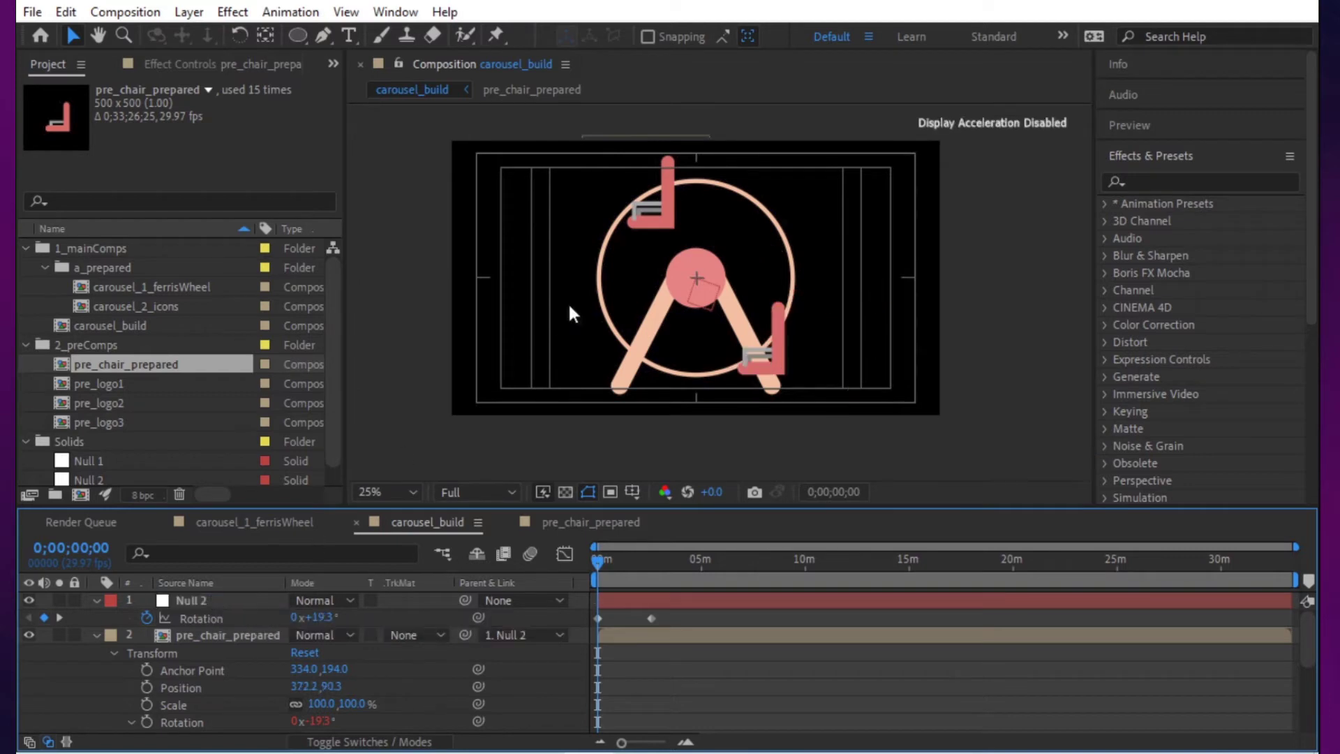
{"action": "left_click", "coordinate": [246, 638]}
{"action": "scroll", "coordinate": [247, 641], "scroll_direction": "down", "scroll_amount": 4}
{"action": "scroll", "coordinate": [250, 641], "scroll_direction": "up", "scroll_amount": 3}
{"action": "scroll", "coordinate": [240, 677], "scroll_direction": "down", "scroll_amount": 2}
{"action": "left_click", "coordinate": [238, 668], "text": "shift"}
{"action": "key", "text": "u"}
{"action": "left_click", "coordinate": [762, 620]}
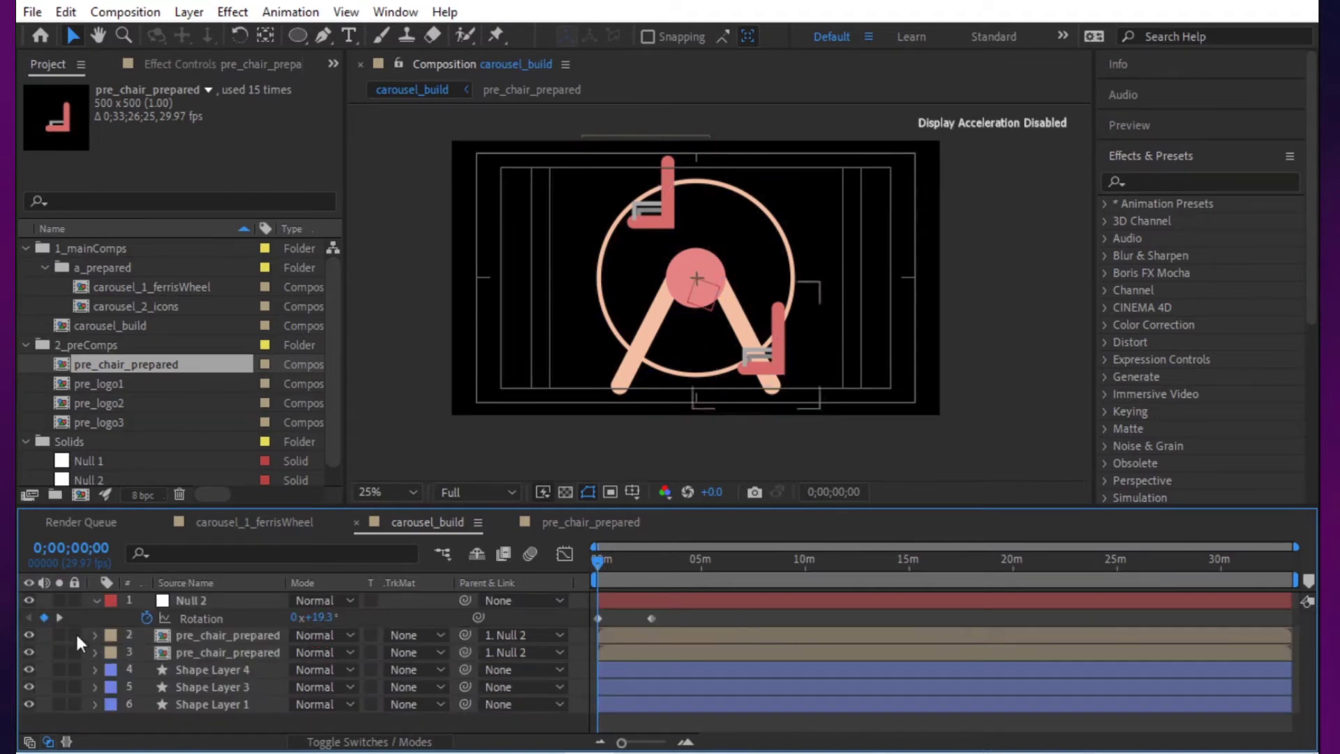
Step: Duplicate the chair layer twice, place the copies on the wheel rim's upper right and left sides, and preview the rotation
{"action": "left_click", "coordinate": [237, 635]}
{"action": "key", "text": "ctrl+d"}
{"action": "left_click", "coordinate": [772, 342]}
{"action": "left_click_drag", "start_coordinate": [772, 342], "coordinate": [763, 223]}
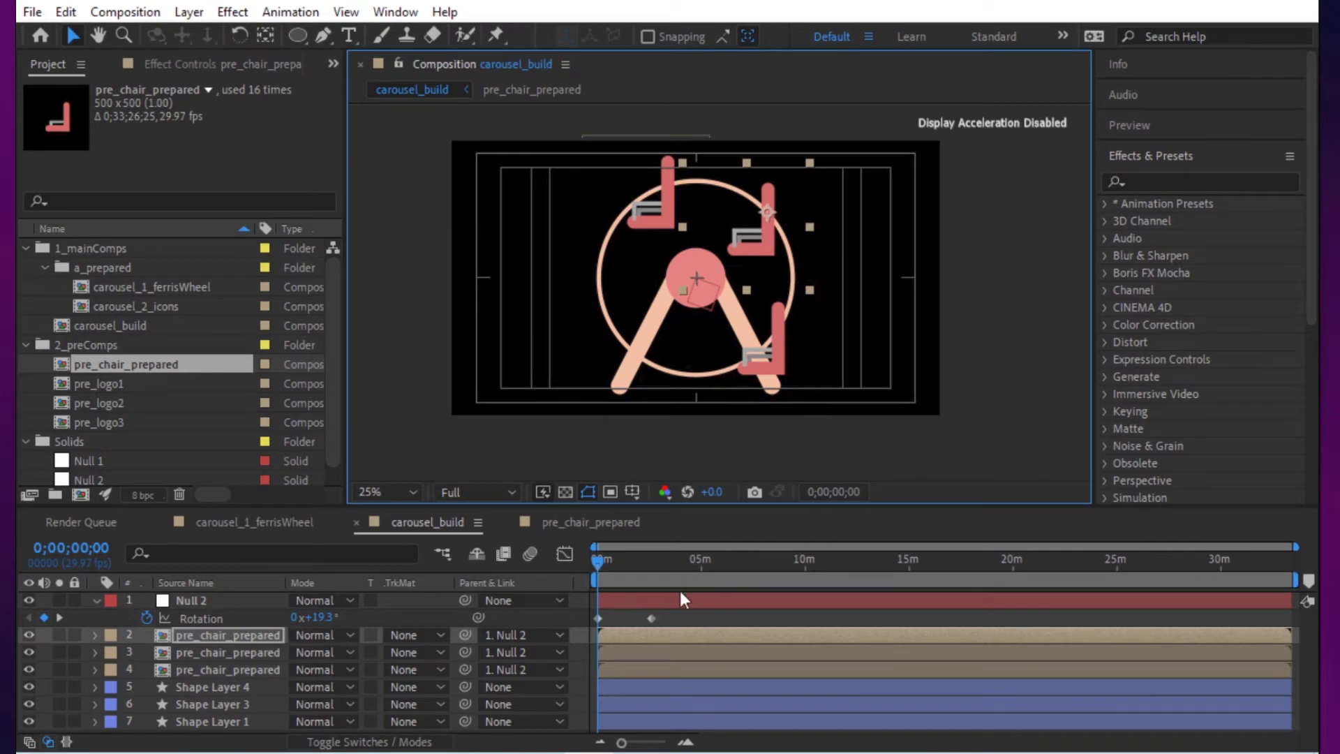
{"action": "key", "text": "ctrl+d"}
{"action": "left_click_drag", "start_coordinate": [757, 241], "coordinate": [591, 303]}
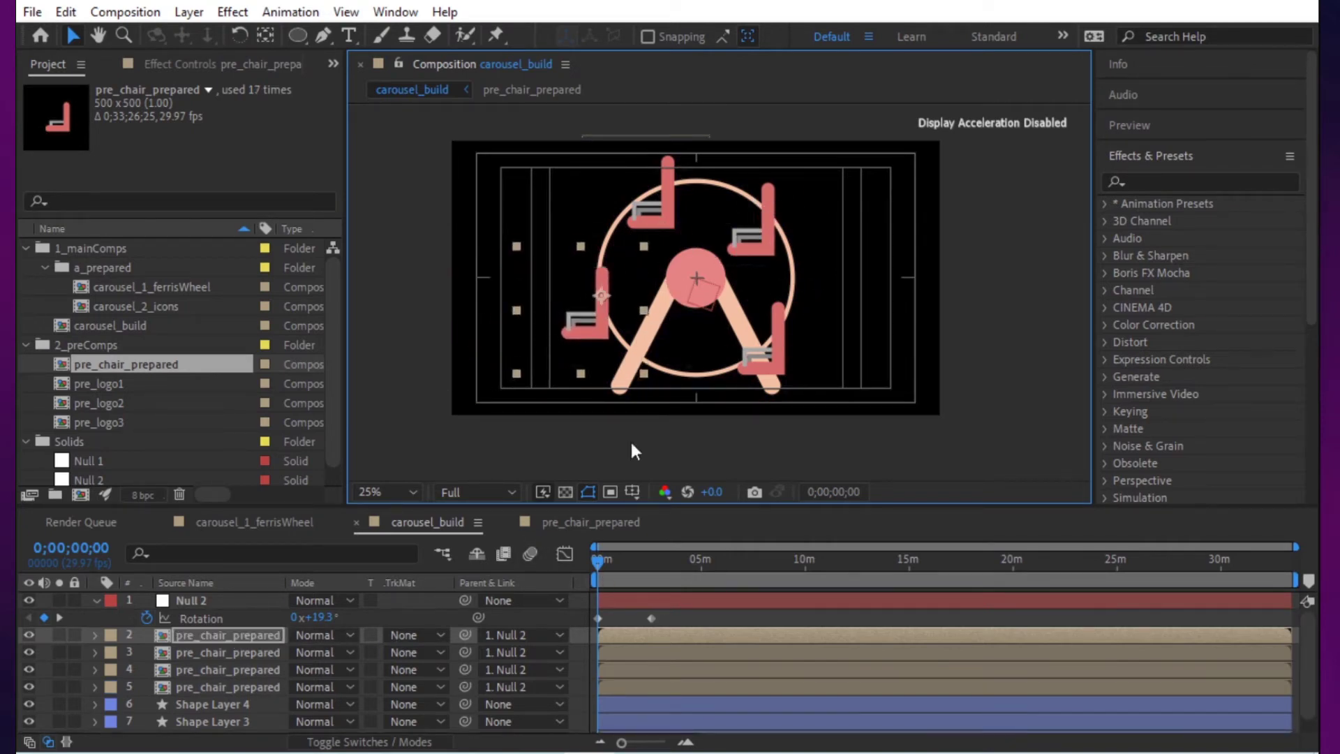
{"action": "left_click_drag", "start_coordinate": [596, 561], "coordinate": [580, 614]}
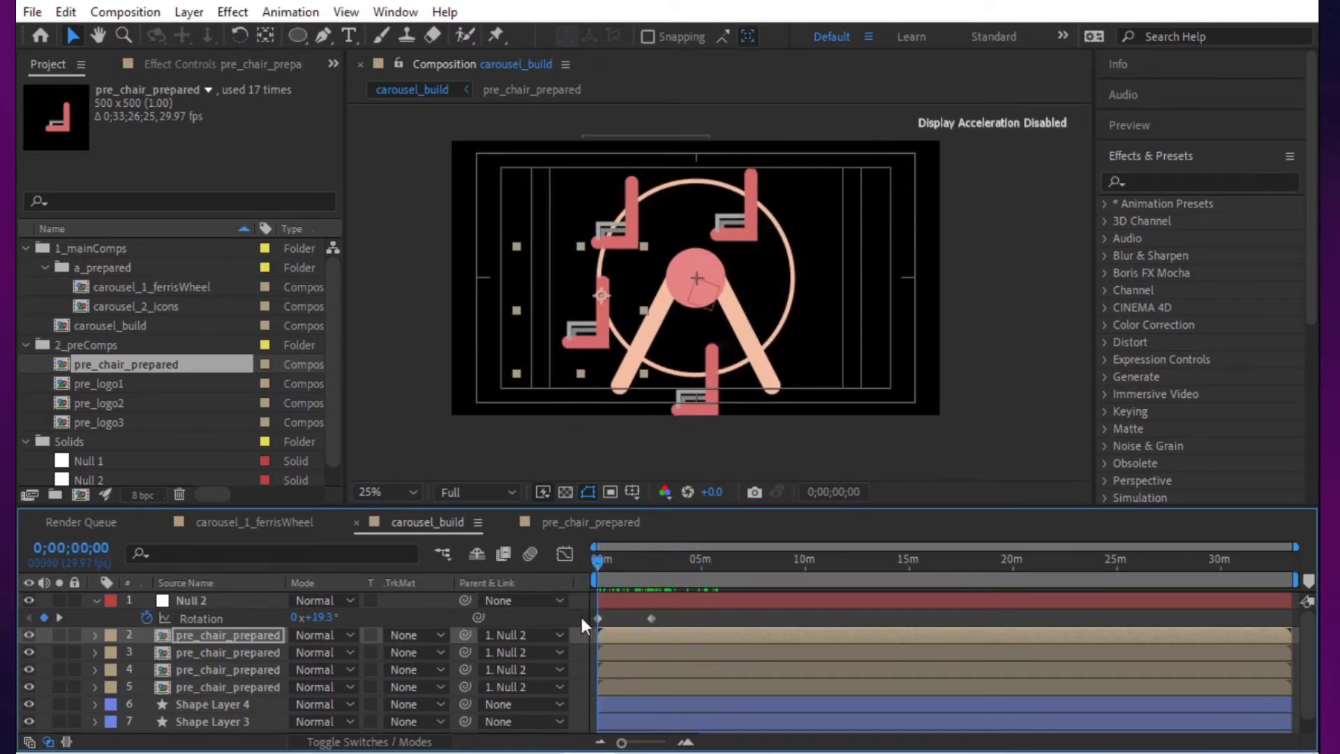
Step: In pre_chair_prepared, set the rectangle path of Shape Layer 1 to a height of 180 and a Y position of 0
{"action": "left_click", "coordinate": [582, 521]}
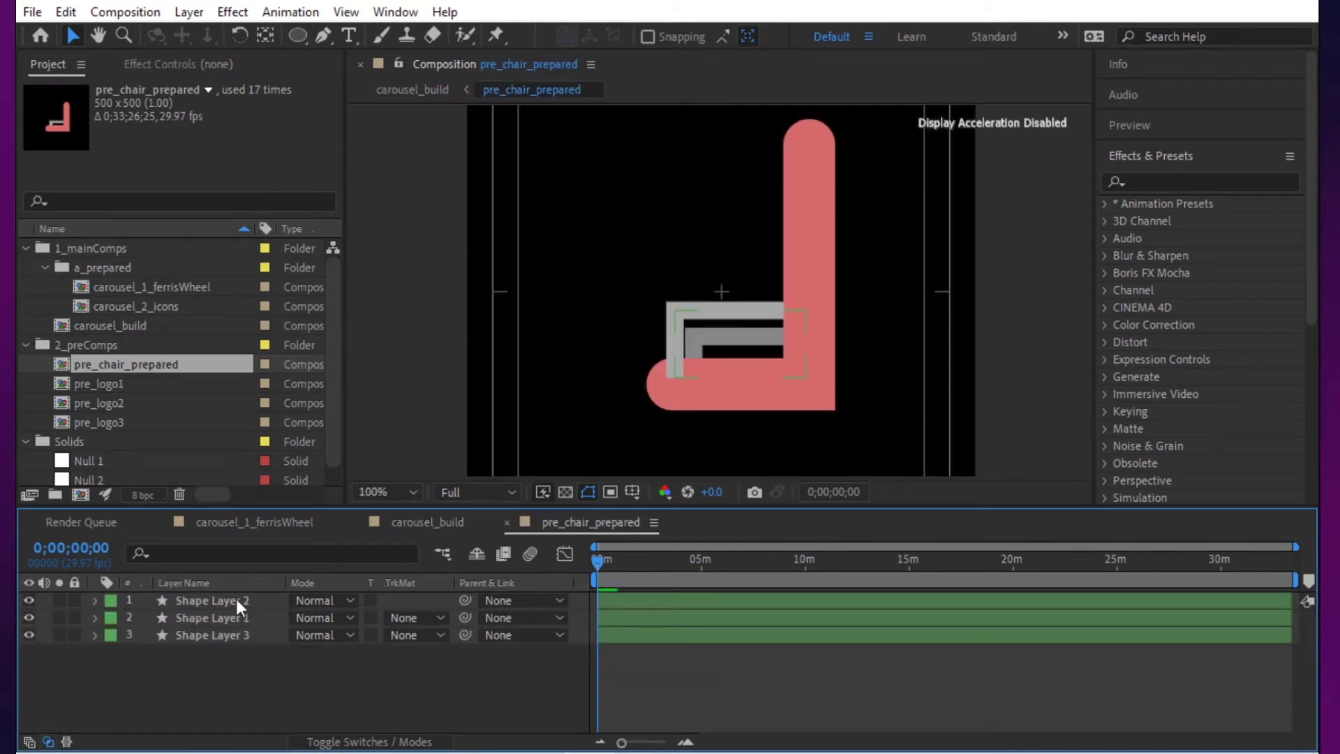
{"action": "left_click", "coordinate": [236, 599]}
{"action": "left_click", "coordinate": [236, 618]}
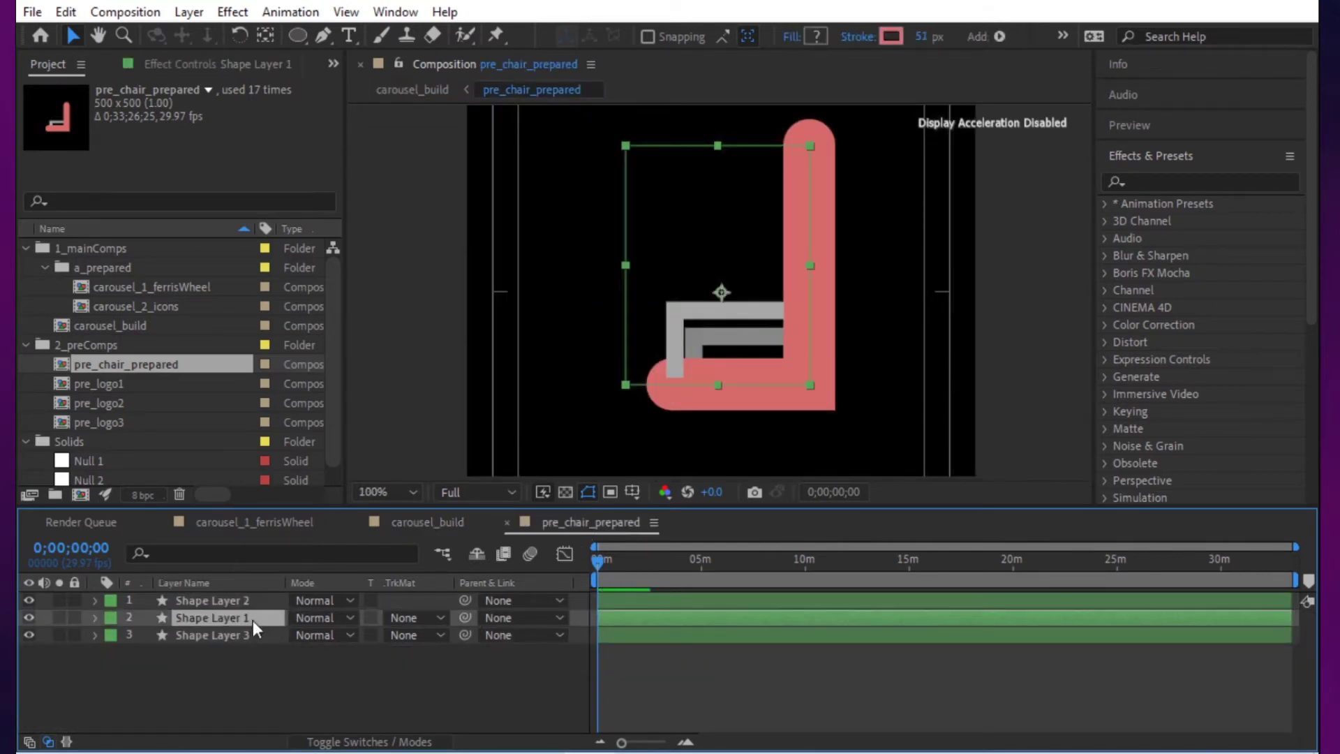
{"action": "key", "text": "u"}
{"action": "key", "text": "u"}
{"action": "left_click", "coordinate": [349, 687]}
{"action": "type", "text": "180"}
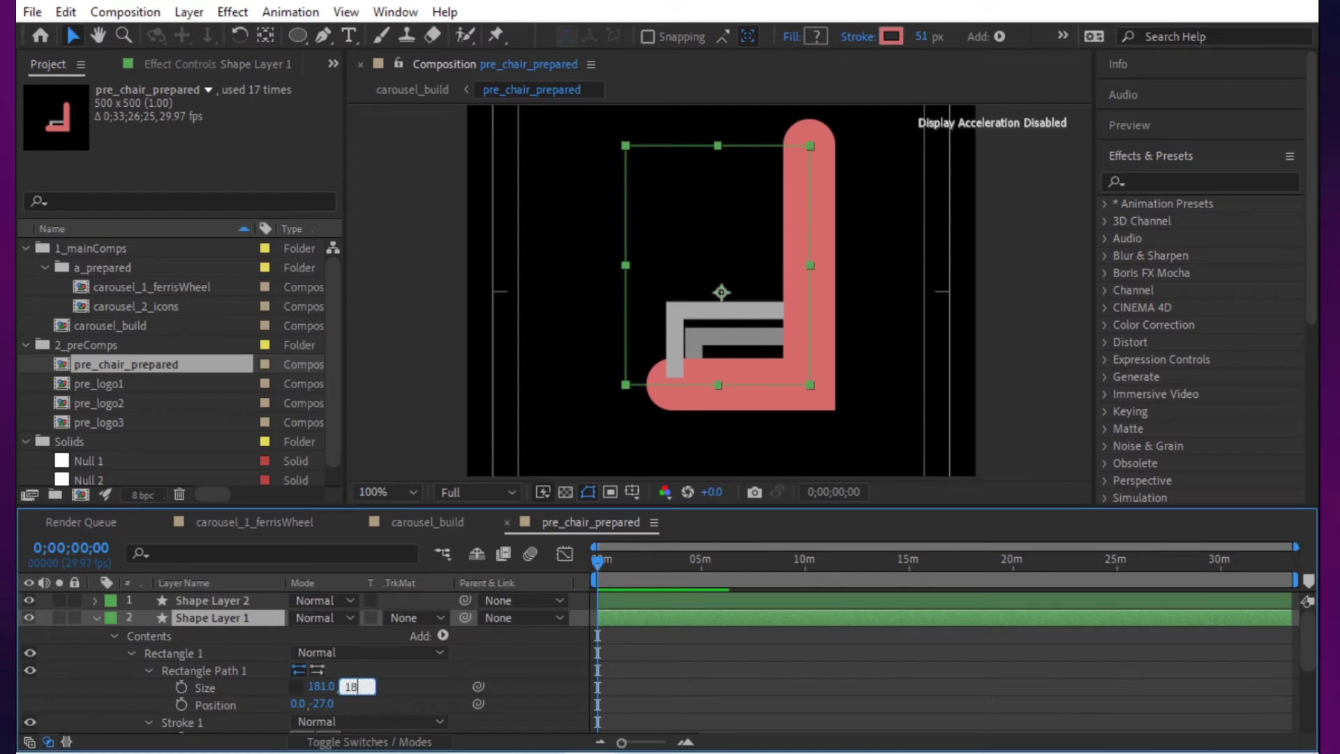
{"action": "key", "text": "Return"}
{"action": "left_click", "coordinate": [323, 703]}
{"action": "type", "text": "0"}
{"action": "key", "text": "Return"}
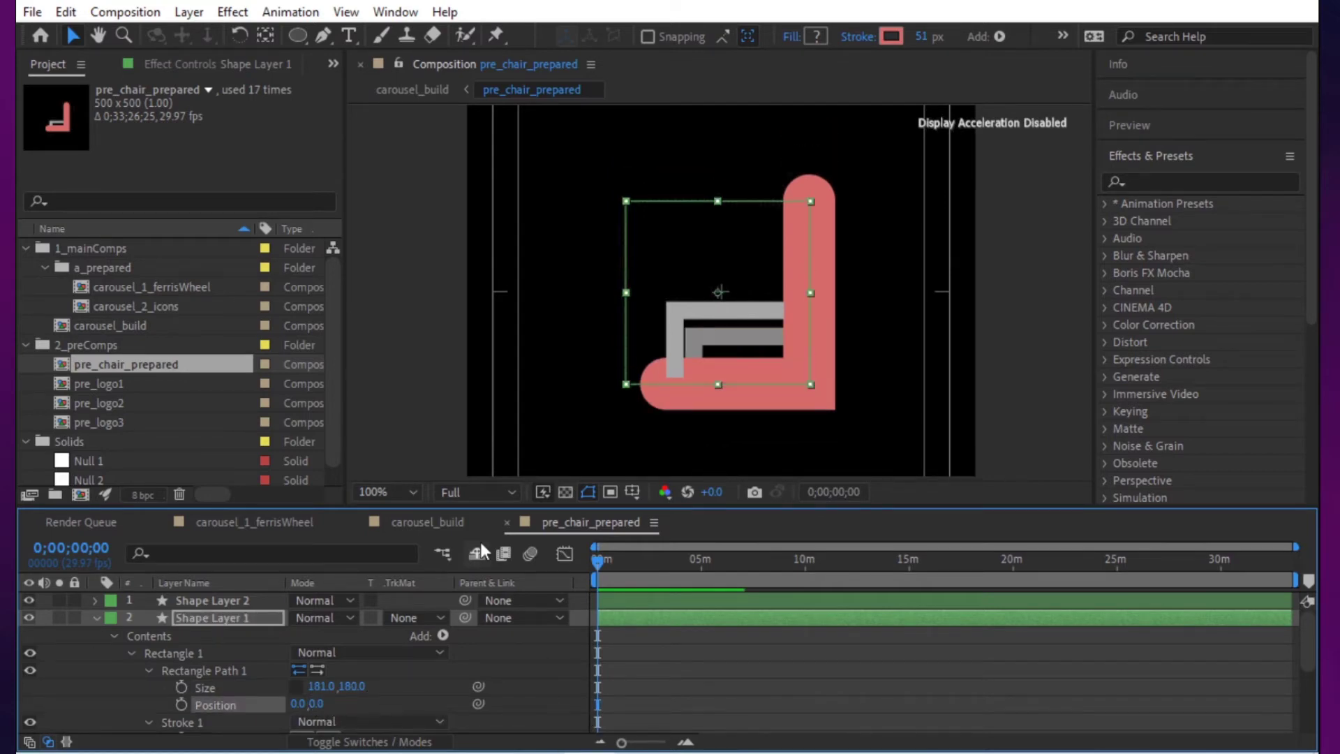
Step: Check the updated chair layers in carousel_build and switch to the carousel_1_ferrisWheel composition
{"action": "left_click", "coordinate": [437, 518]}
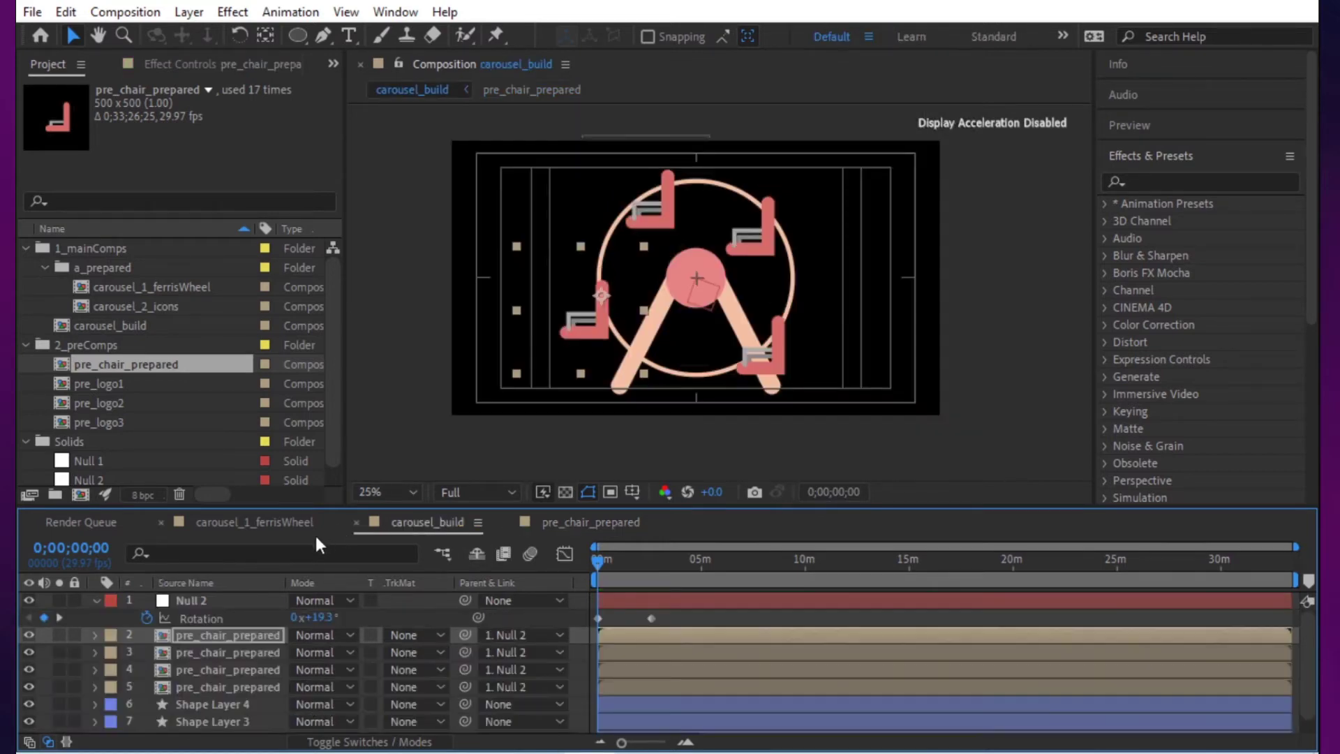
{"action": "left_click", "coordinate": [283, 685], "text": "shift"}
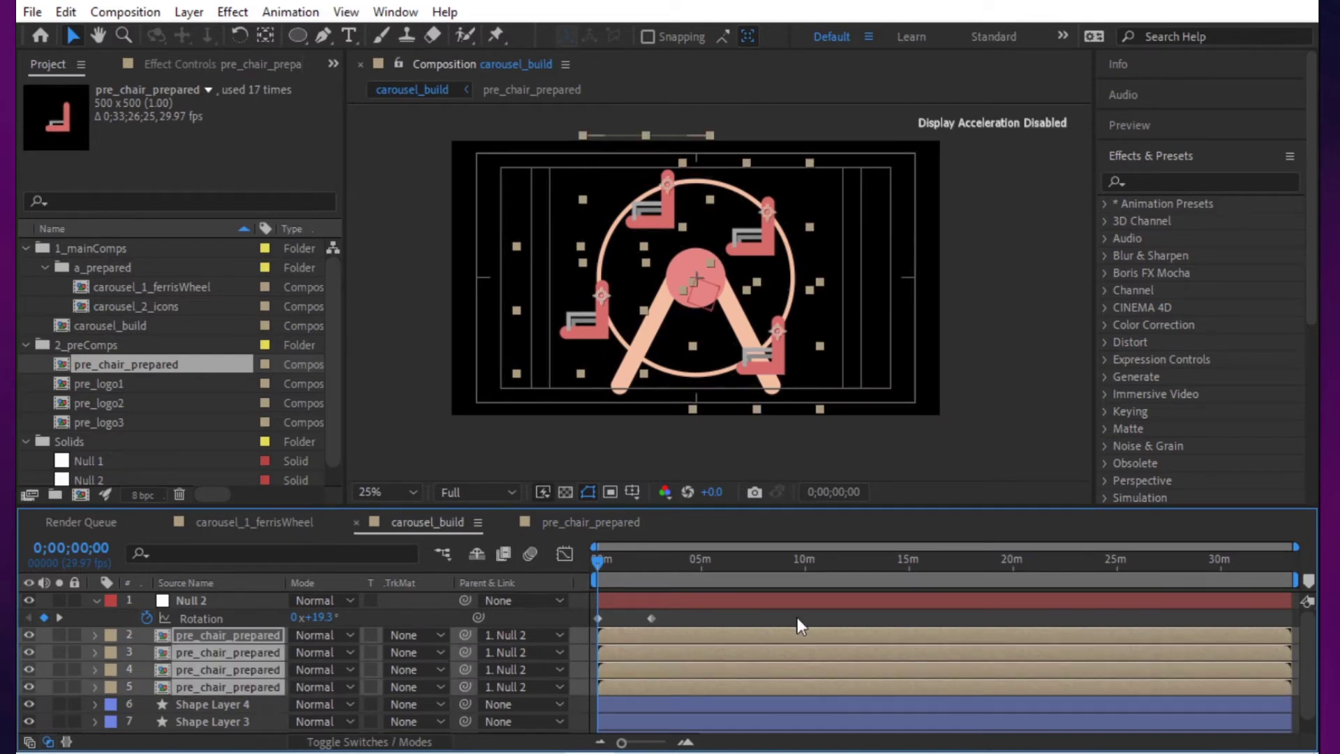
{"action": "left_click", "coordinate": [833, 613]}
{"action": "scroll", "coordinate": [192, 649], "scroll_direction": "down", "scroll_amount": 1}
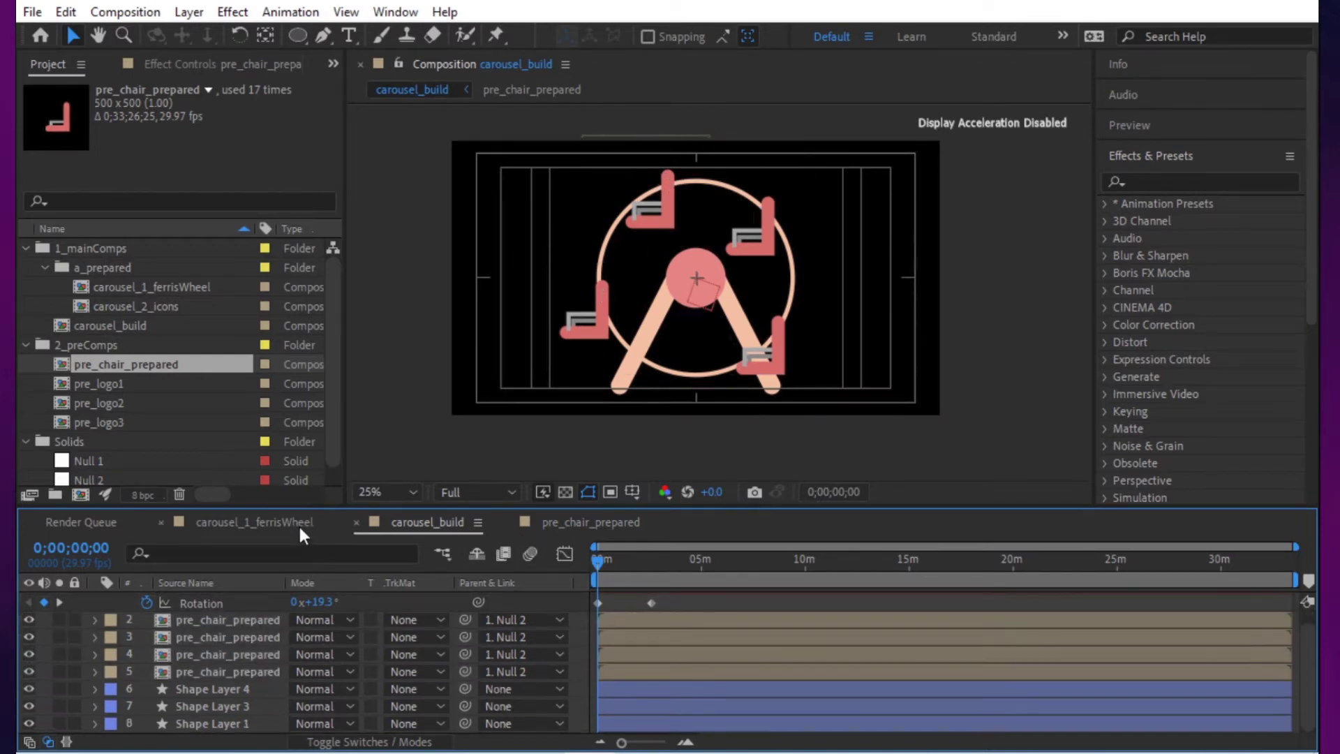
{"action": "left_click", "coordinate": [281, 515]}
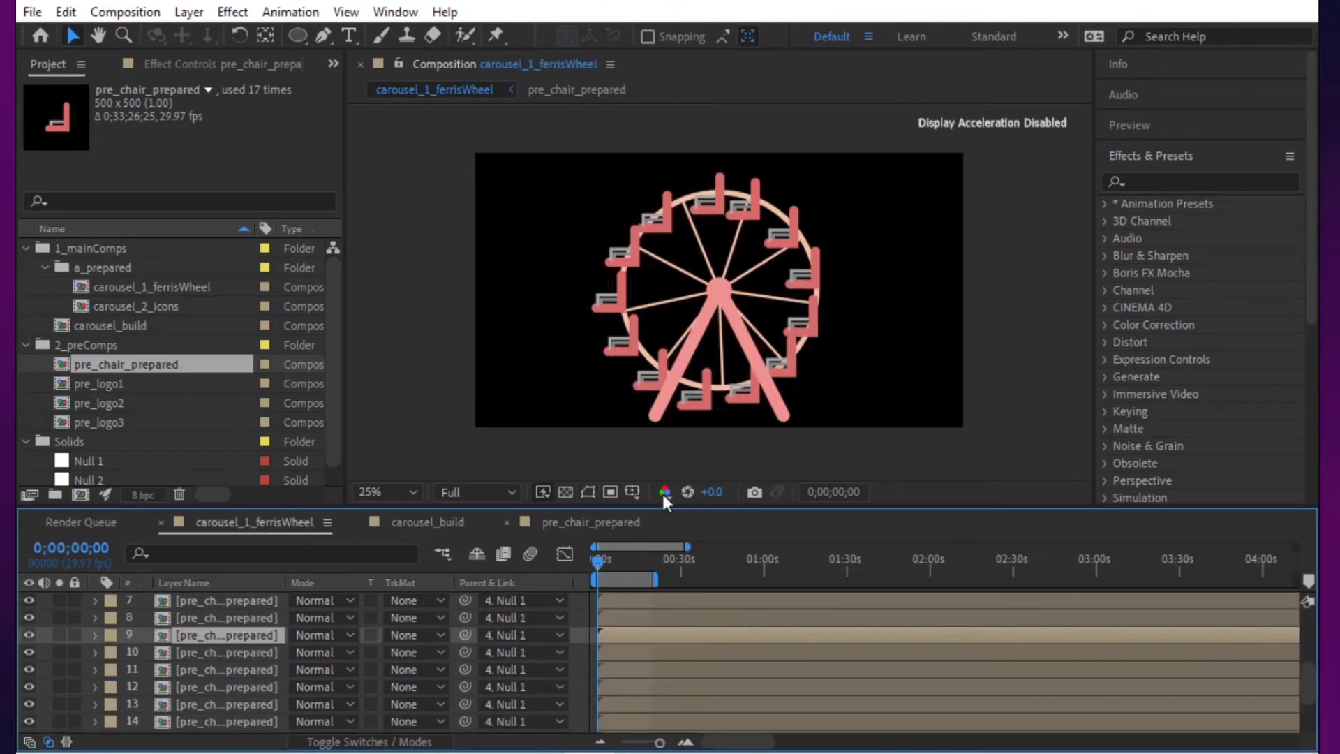
Step: Examine the spokes_ref layer in isolation and restore the full ferris wheel view
{"action": "scroll", "coordinate": [206, 634], "scroll_direction": "up", "scroll_amount": 3}
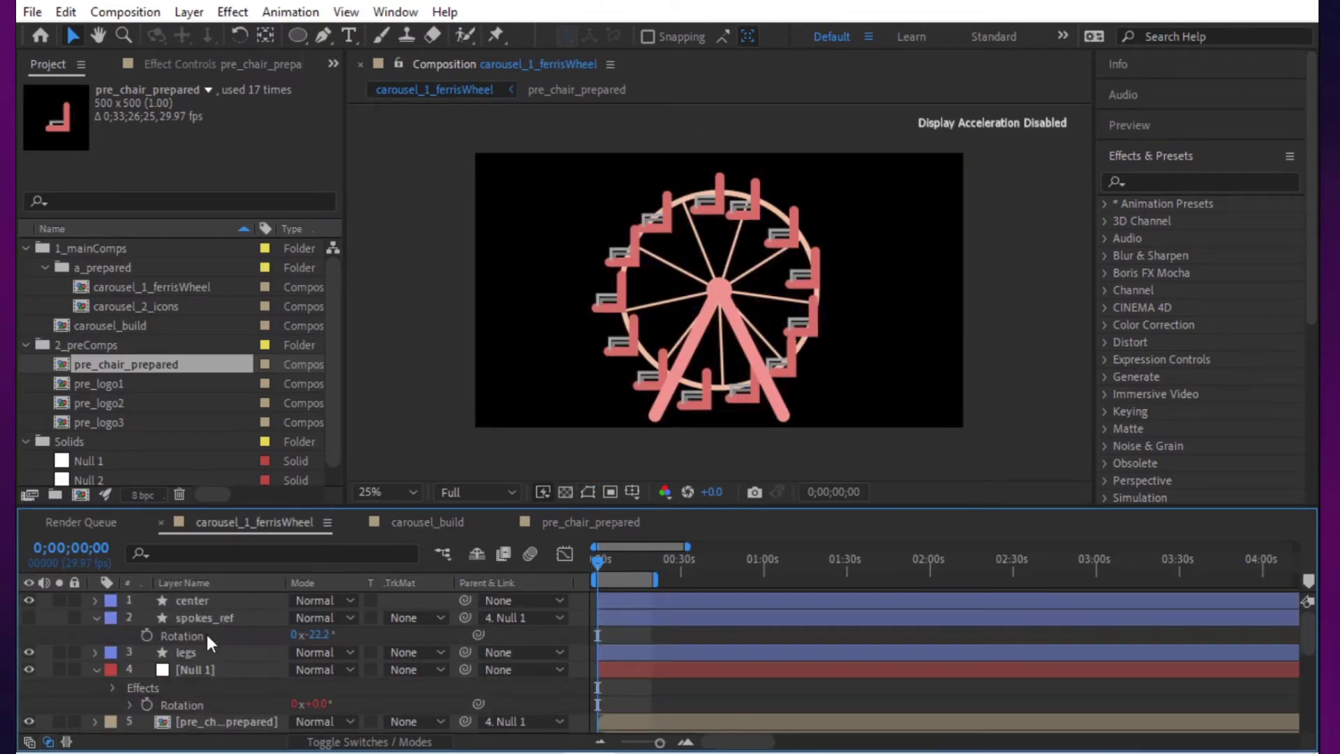
{"action": "left_click", "coordinate": [206, 621]}
{"action": "scroll", "coordinate": [211, 643], "scroll_direction": "down", "scroll_amount": 5}
{"action": "scroll", "coordinate": [211, 645], "scroll_direction": "up", "scroll_amount": 3}
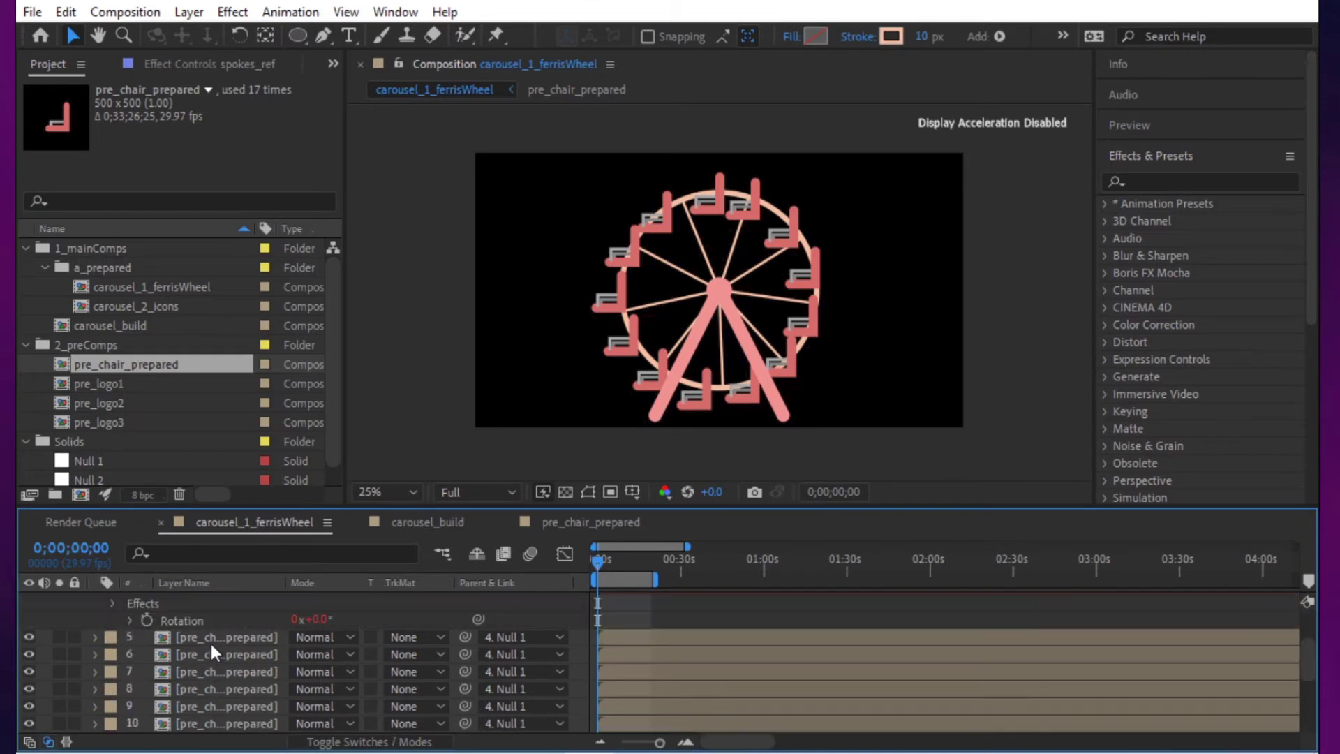
{"action": "scroll", "coordinate": [202, 614], "scroll_direction": "up", "scroll_amount": 2}
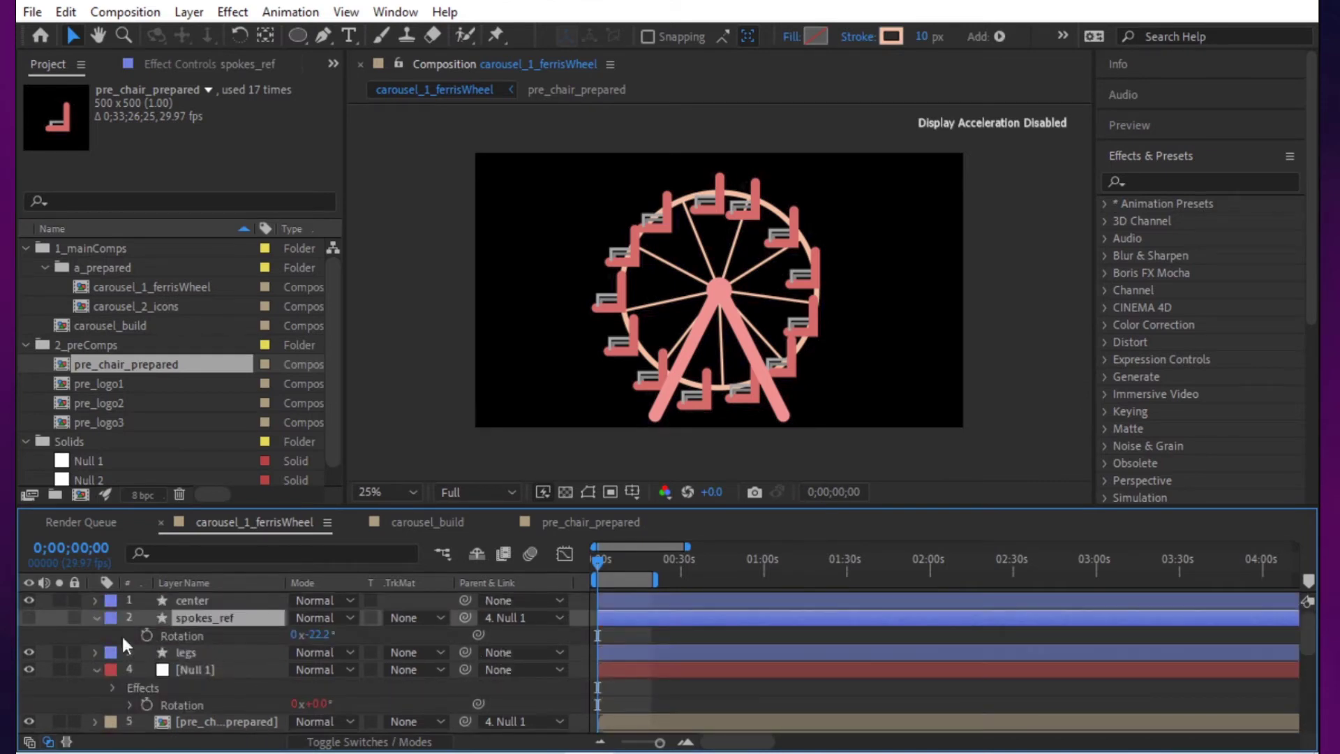
{"action": "left_click", "coordinate": [58, 616]}
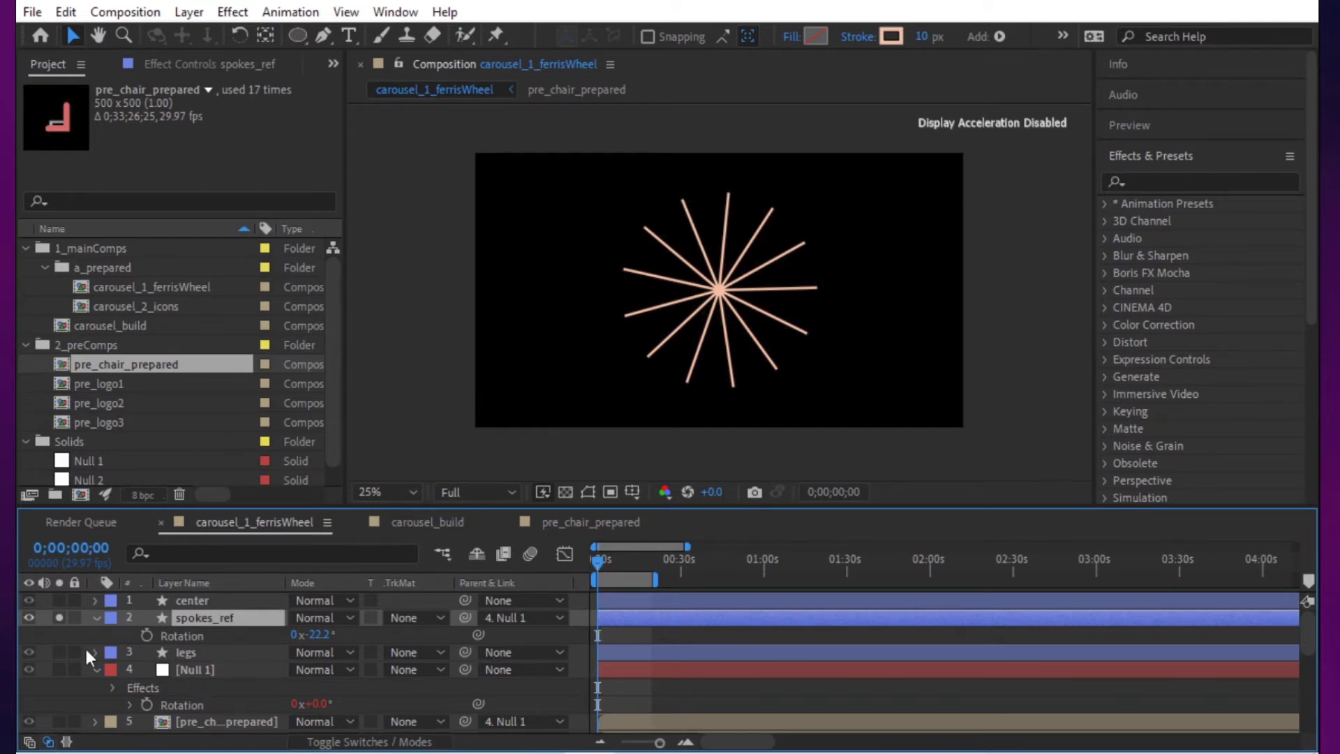
{"action": "left_click", "coordinate": [60, 616]}
{"action": "left_click", "coordinate": [29, 617]}
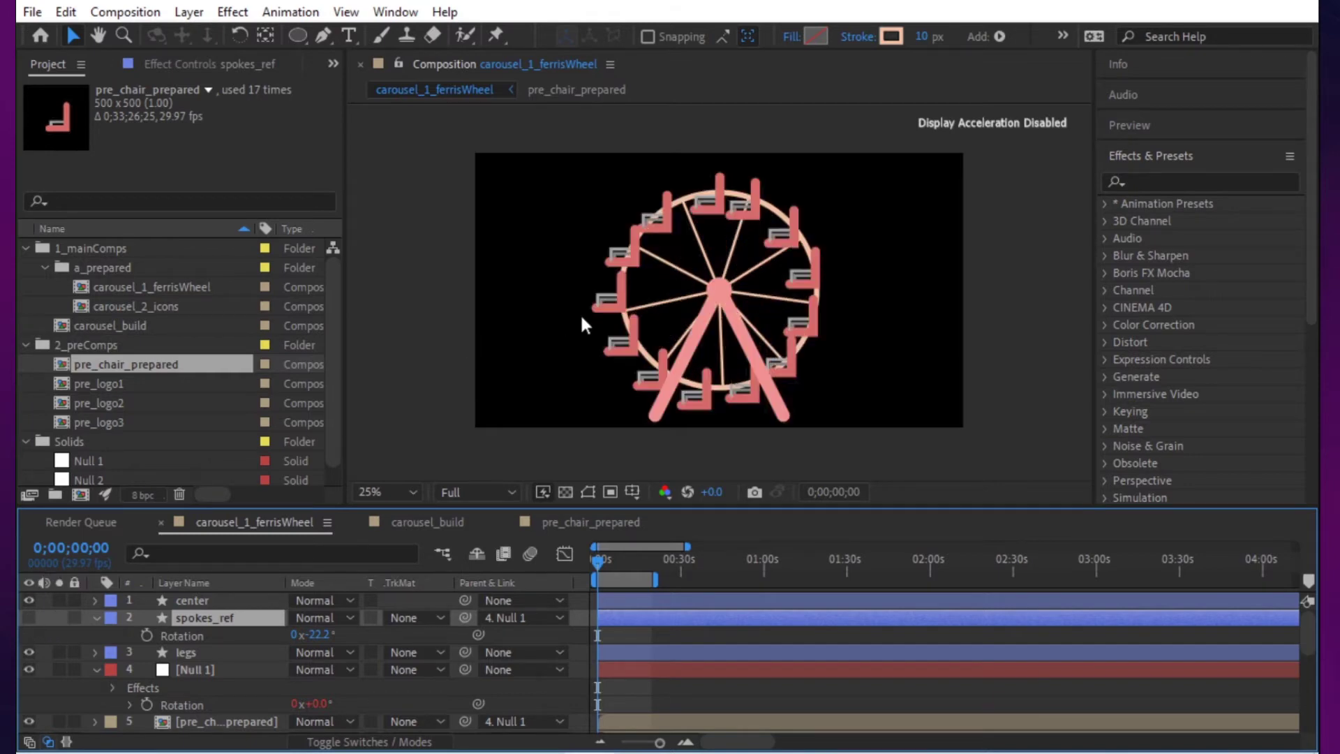
Step: Reveal the spokes layer's rotation and adjust it to -22.2°
{"action": "scroll", "coordinate": [225, 710], "scroll_direction": "down", "scroll_amount": 5}
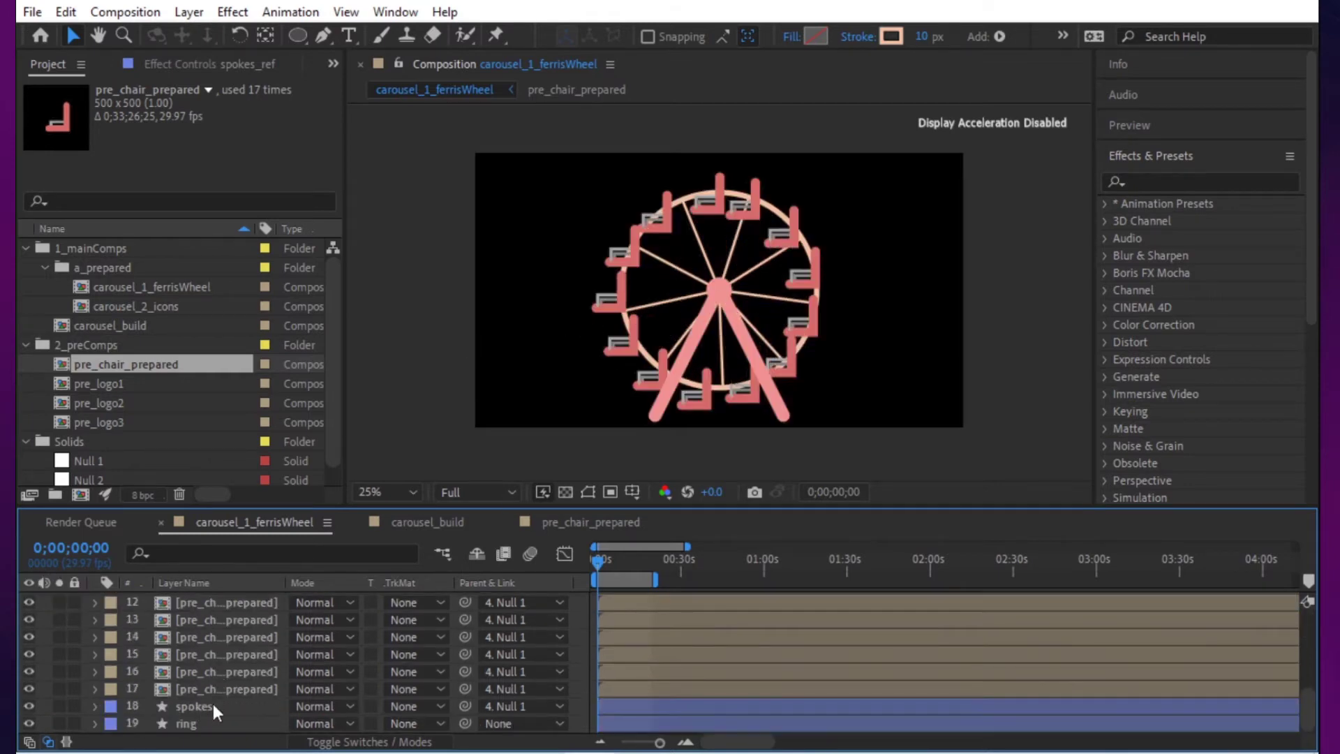
{"action": "left_click", "coordinate": [216, 707]}
{"action": "key", "text": "r"}
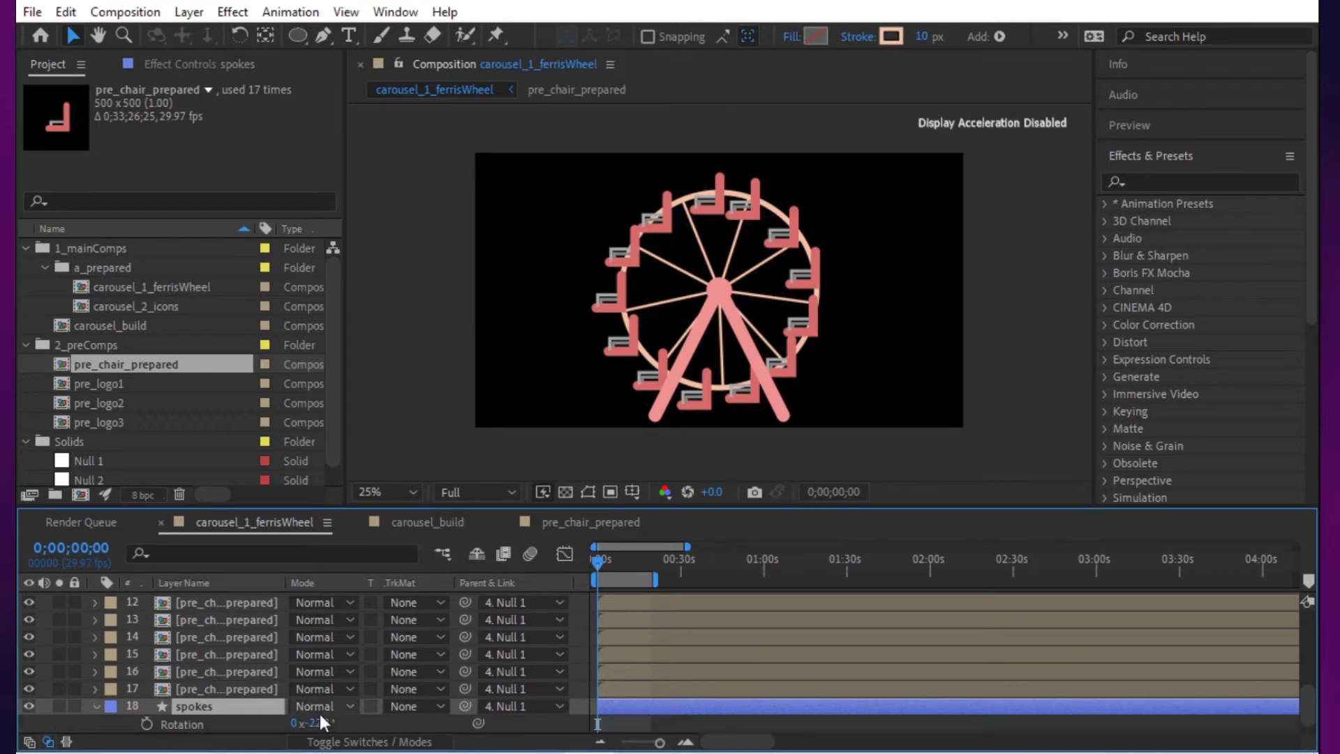
{"action": "left_click_drag", "start_coordinate": [307, 722], "coordinate": [283, 746]}
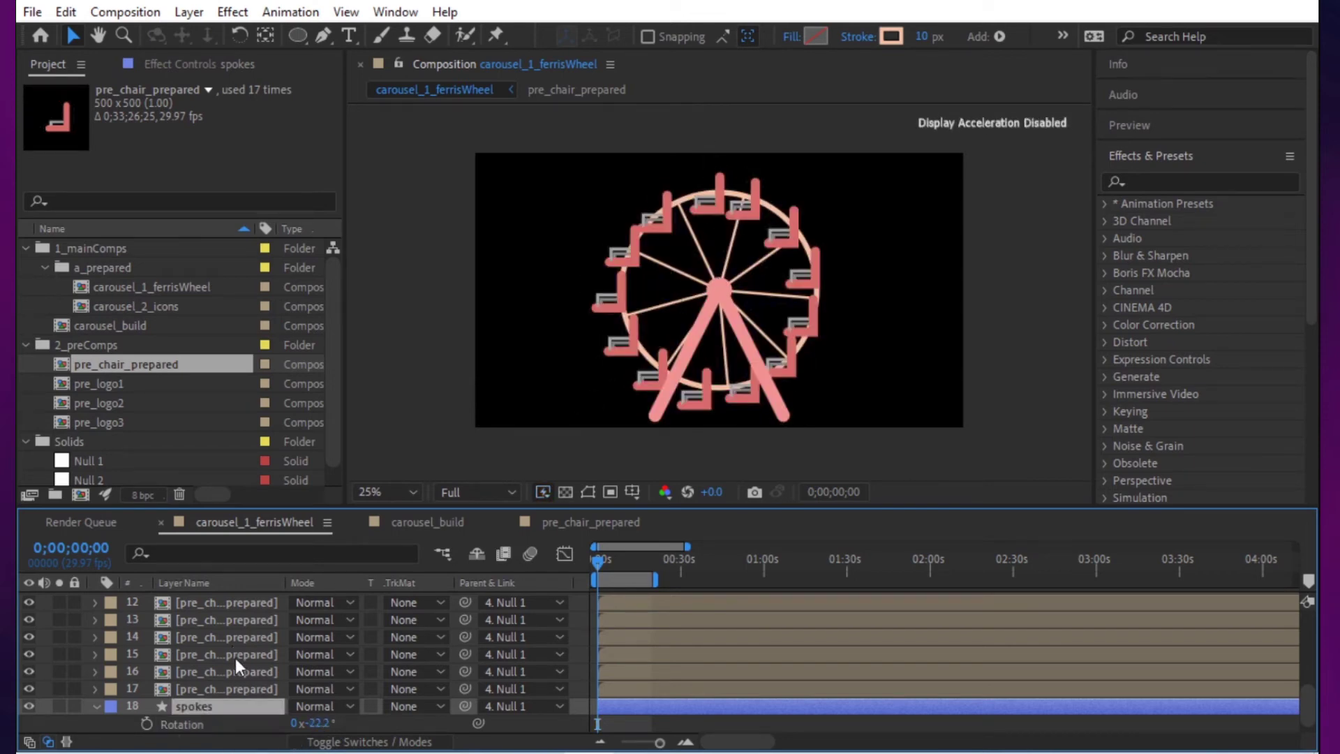
Step: Duplicate the ring layer and scale the copy down to 74% as an inner ring
{"action": "scroll", "coordinate": [234, 653], "scroll_direction": "up", "scroll_amount": 6}
{"action": "left_click", "coordinate": [211, 604]}
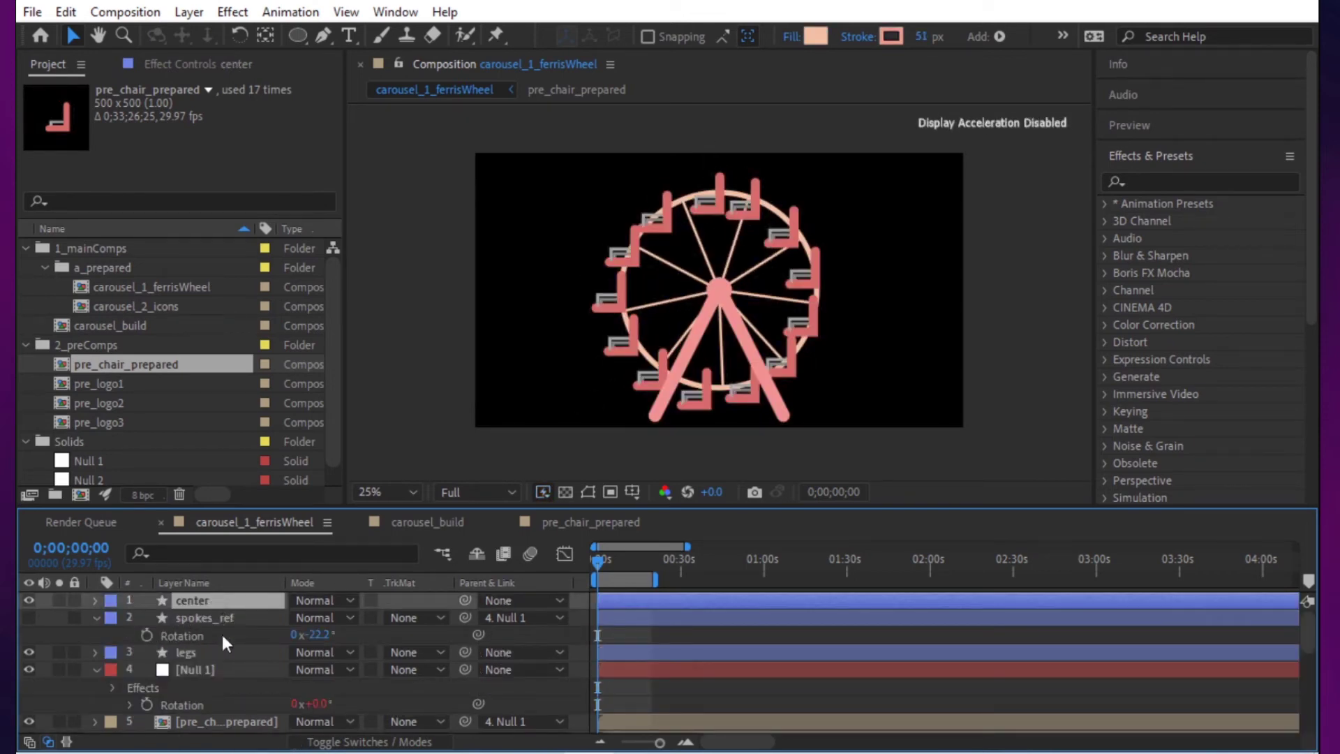
{"action": "scroll", "coordinate": [233, 683], "scroll_direction": "down", "scroll_amount": 5}
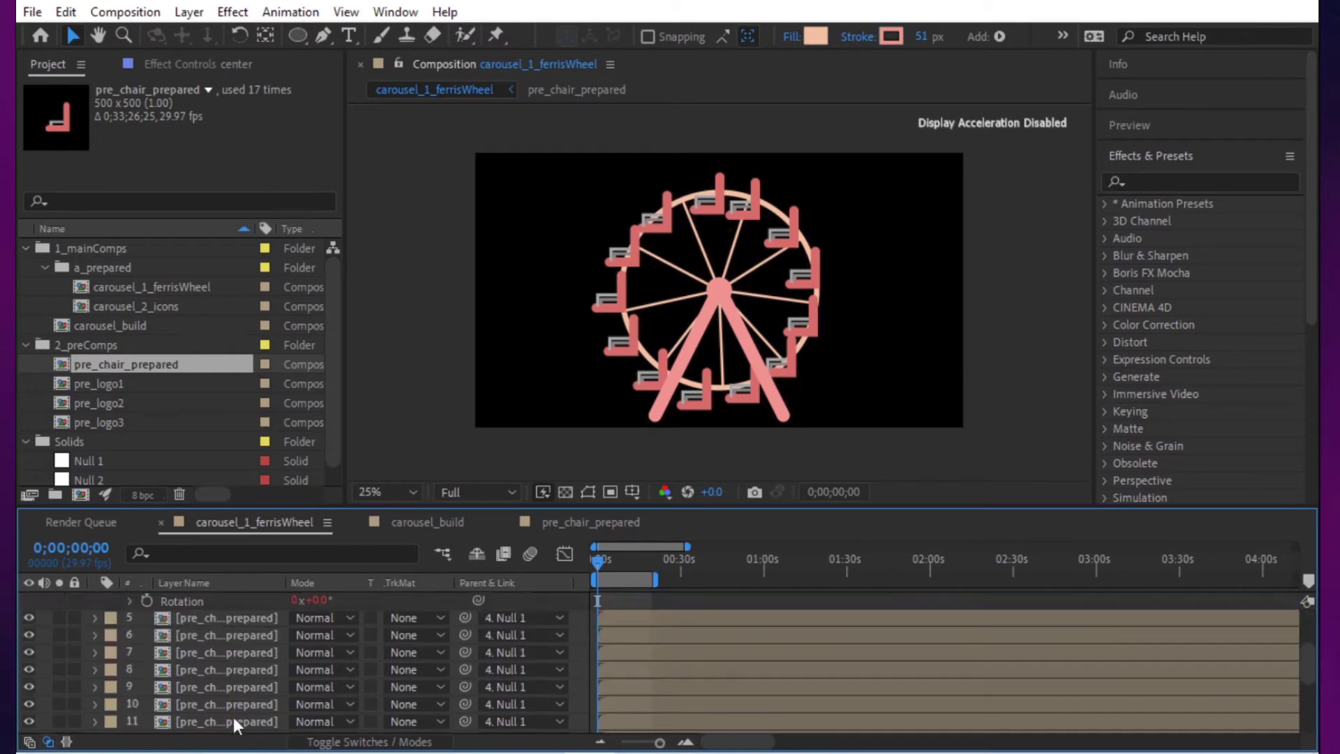
{"action": "left_click", "coordinate": [230, 723]}
{"action": "key", "text": "s"}
{"action": "left_click_drag", "start_coordinate": [347, 729], "coordinate": [335, 742]}
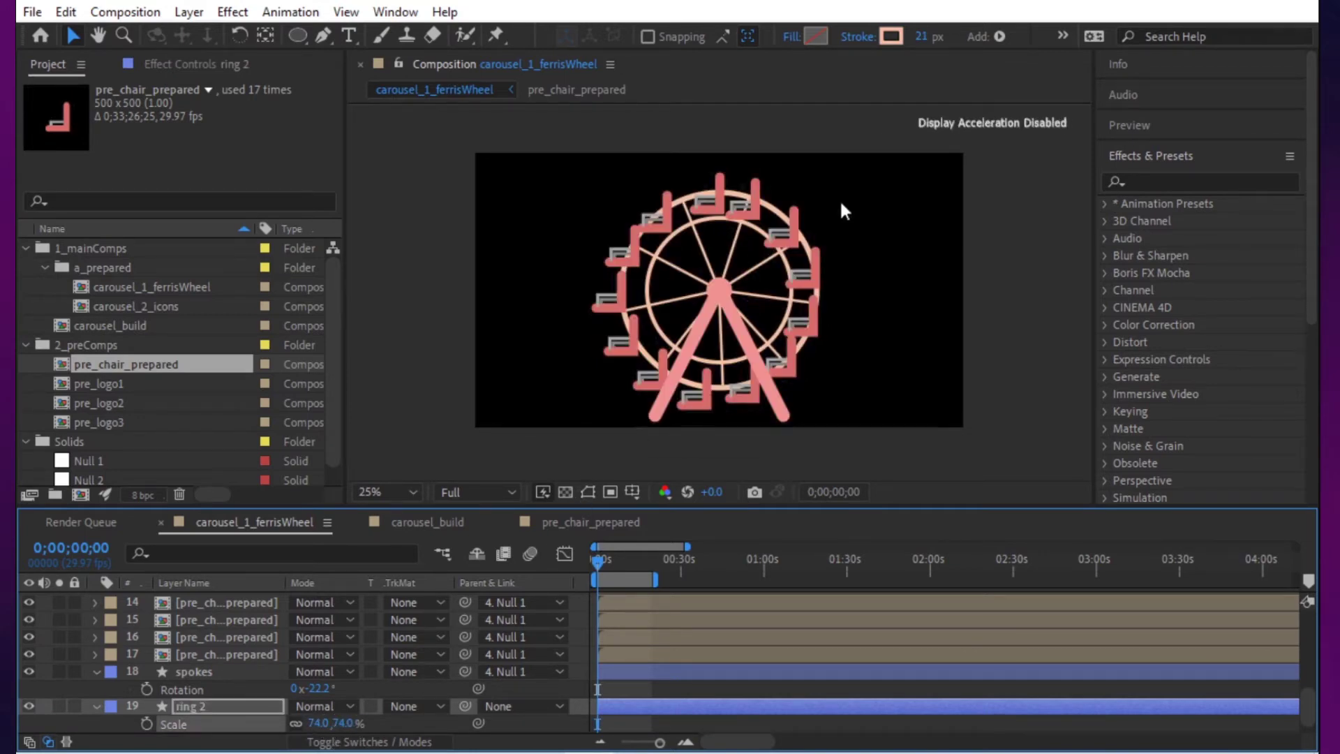
Step: Switch to carousel_build and add a comp-sized star shape layer with the Star tool
{"action": "left_click", "coordinate": [611, 528]}
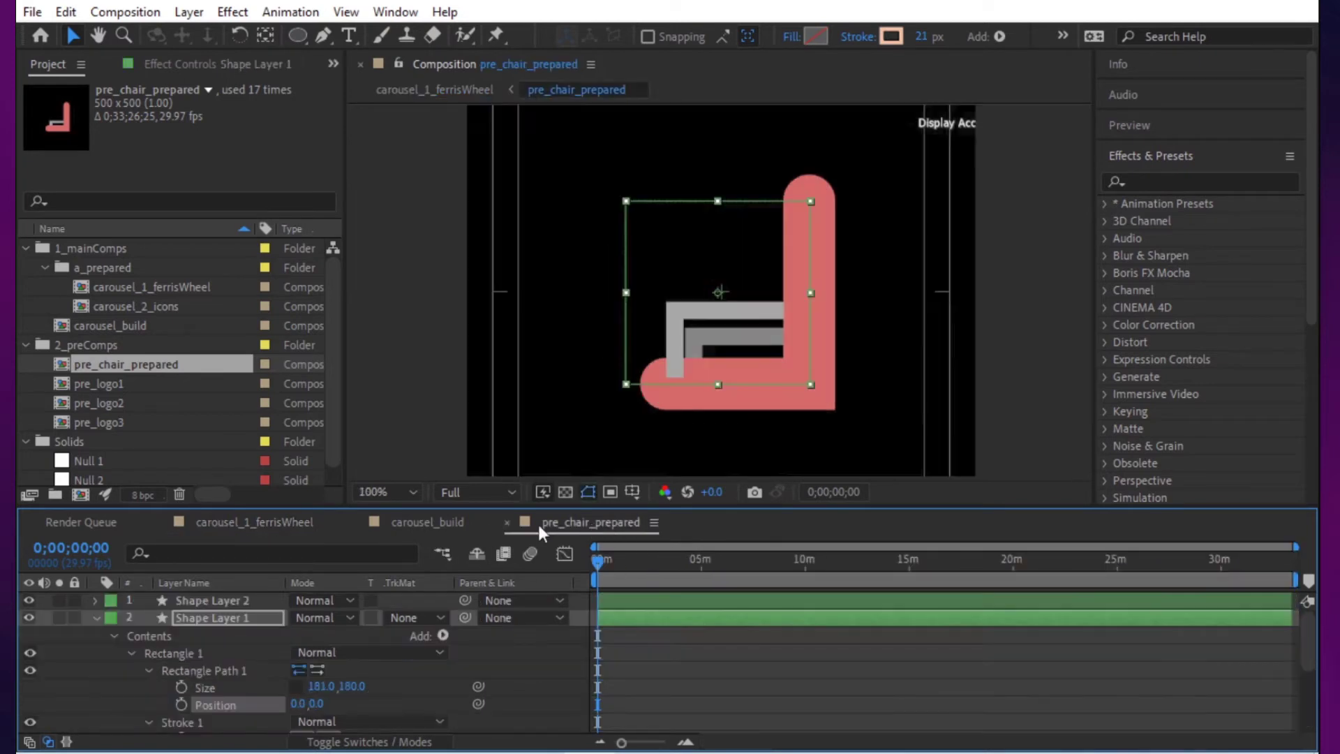
{"action": "left_click", "coordinate": [426, 520]}
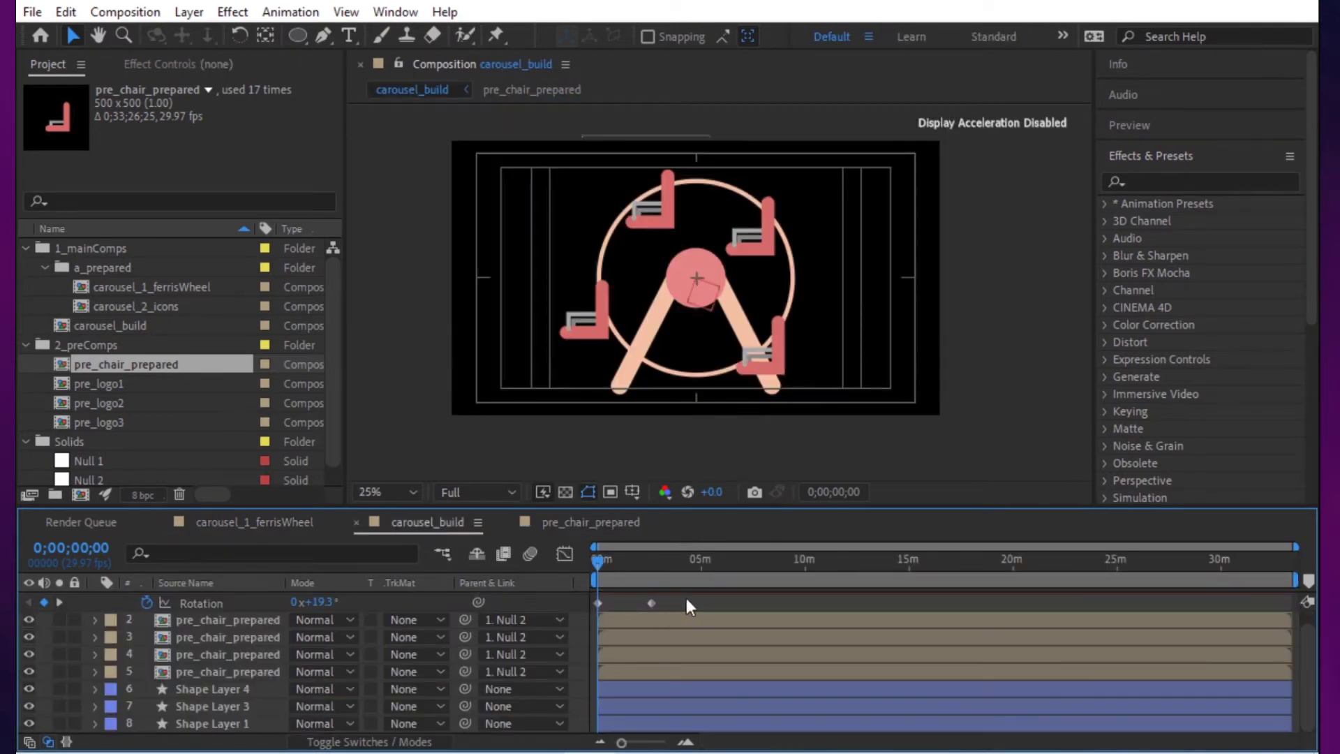
{"action": "scroll", "coordinate": [206, 674], "scroll_direction": "up", "scroll_amount": 1}
{"action": "scroll", "coordinate": [207, 674], "scroll_direction": "down", "scroll_amount": 1}
{"action": "left_click_drag", "start_coordinate": [300, 39], "coordinate": [362, 122]}
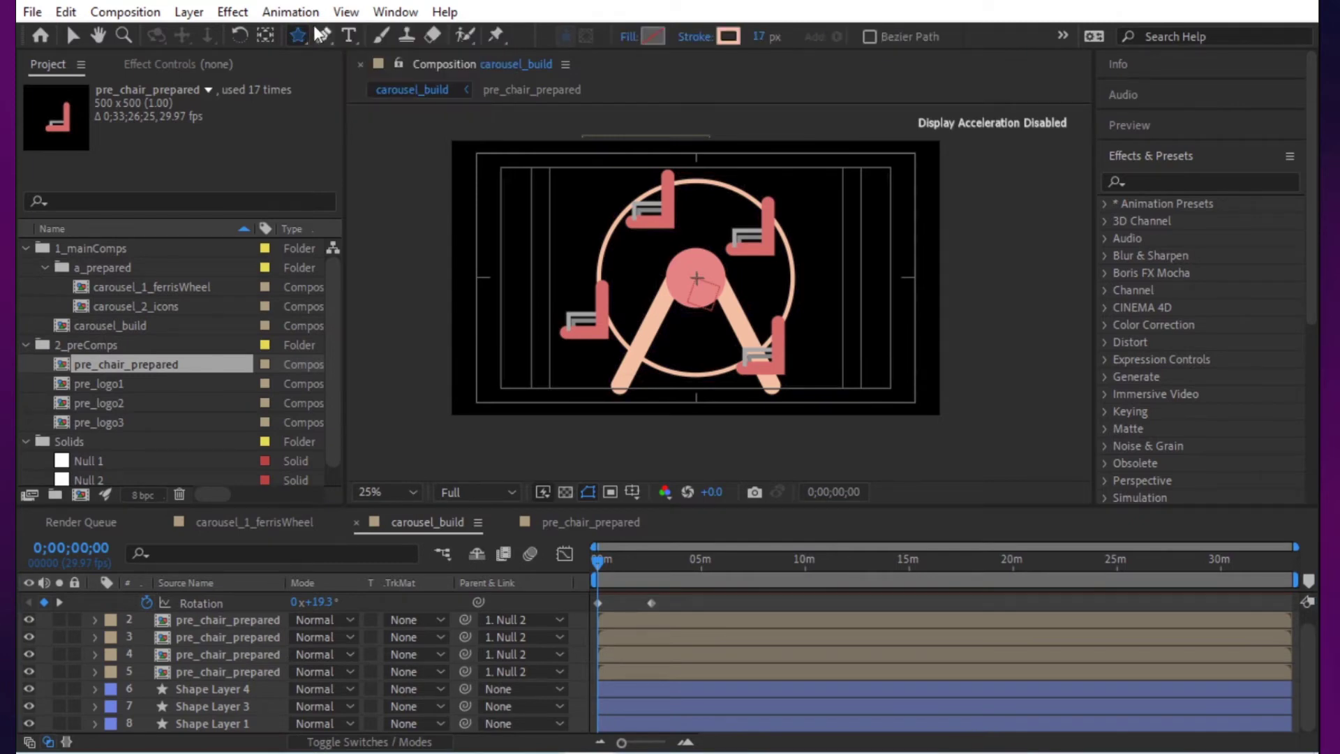
{"action": "double_click", "coordinate": [296, 32]}
{"action": "scroll", "coordinate": [180, 609], "scroll_direction": "down", "scroll_amount": 2}
{"action": "scroll", "coordinate": [184, 612], "scroll_direction": "up", "scroll_amount": 3}
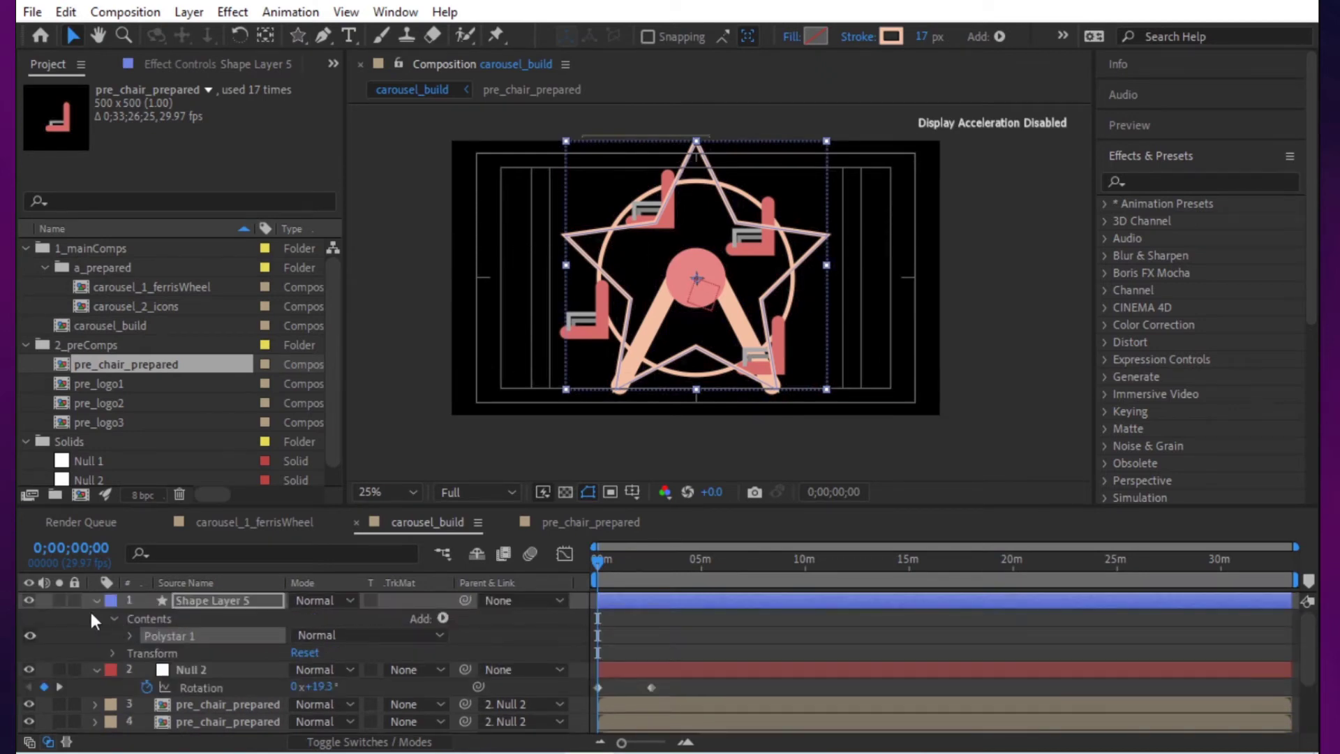
Step: Make every layer except the star's Shape Layer 5 shy and hide the shy layers in the timeline
{"action": "left_click", "coordinate": [200, 671]}
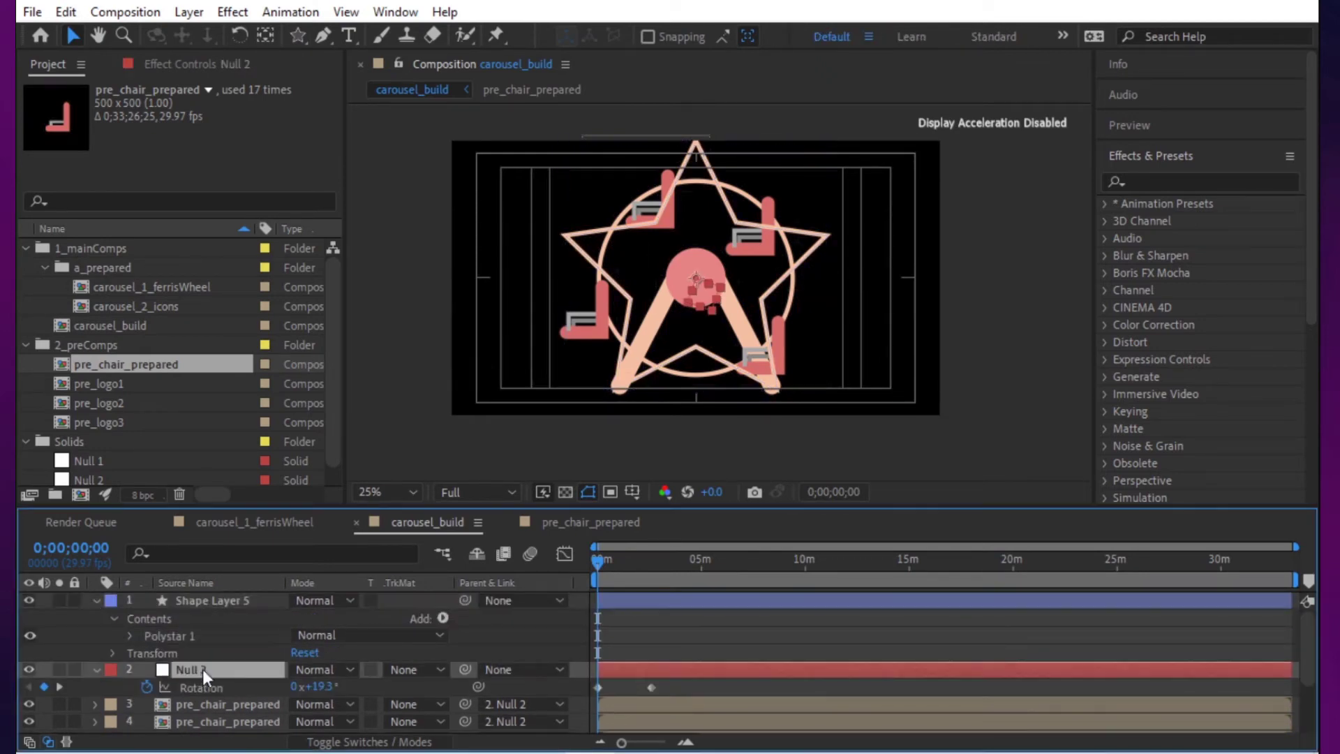
{"action": "scroll", "coordinate": [203, 668], "scroll_direction": "down", "scroll_amount": 3}
{"action": "scroll", "coordinate": [232, 712], "scroll_direction": "up", "scroll_amount": 3}
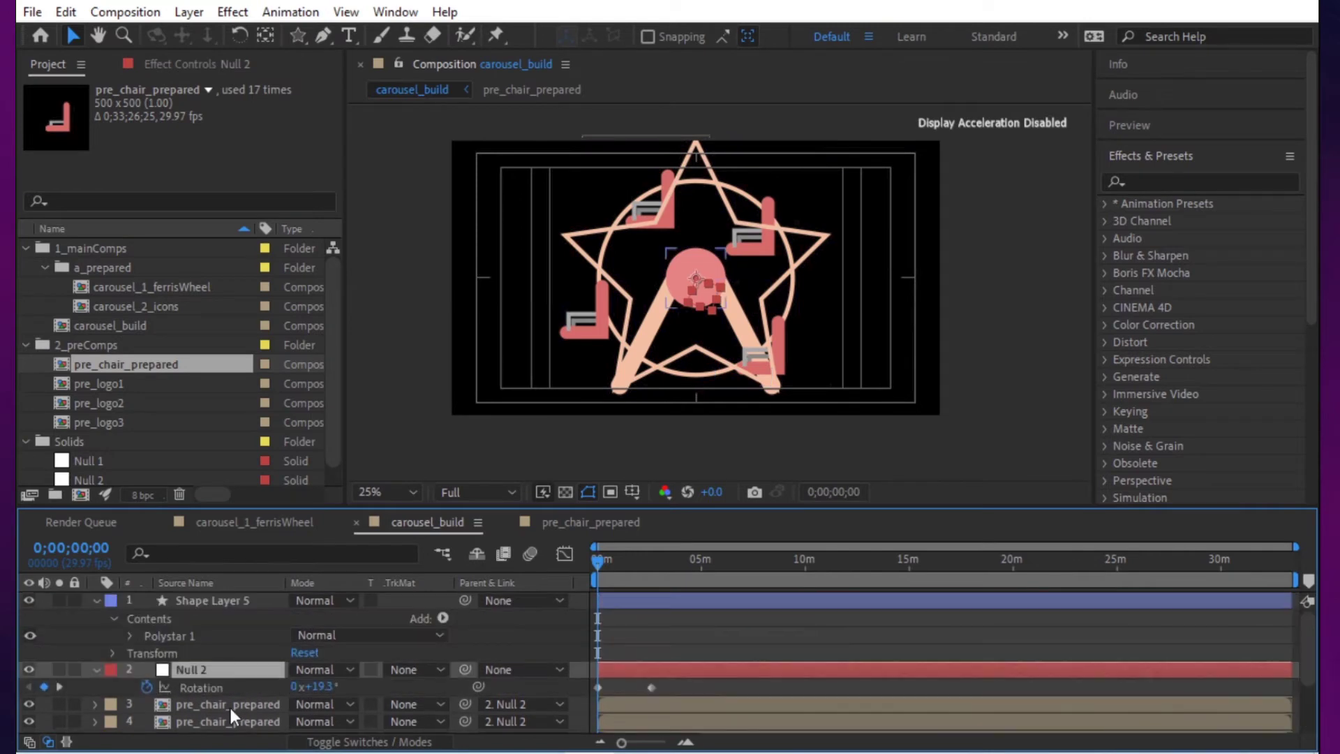
{"action": "left_click", "coordinate": [780, 625]}
{"action": "left_click", "coordinate": [220, 602]}
{"action": "right_click", "coordinate": [224, 600]}
{"action": "left_click", "coordinate": [317, 517]}
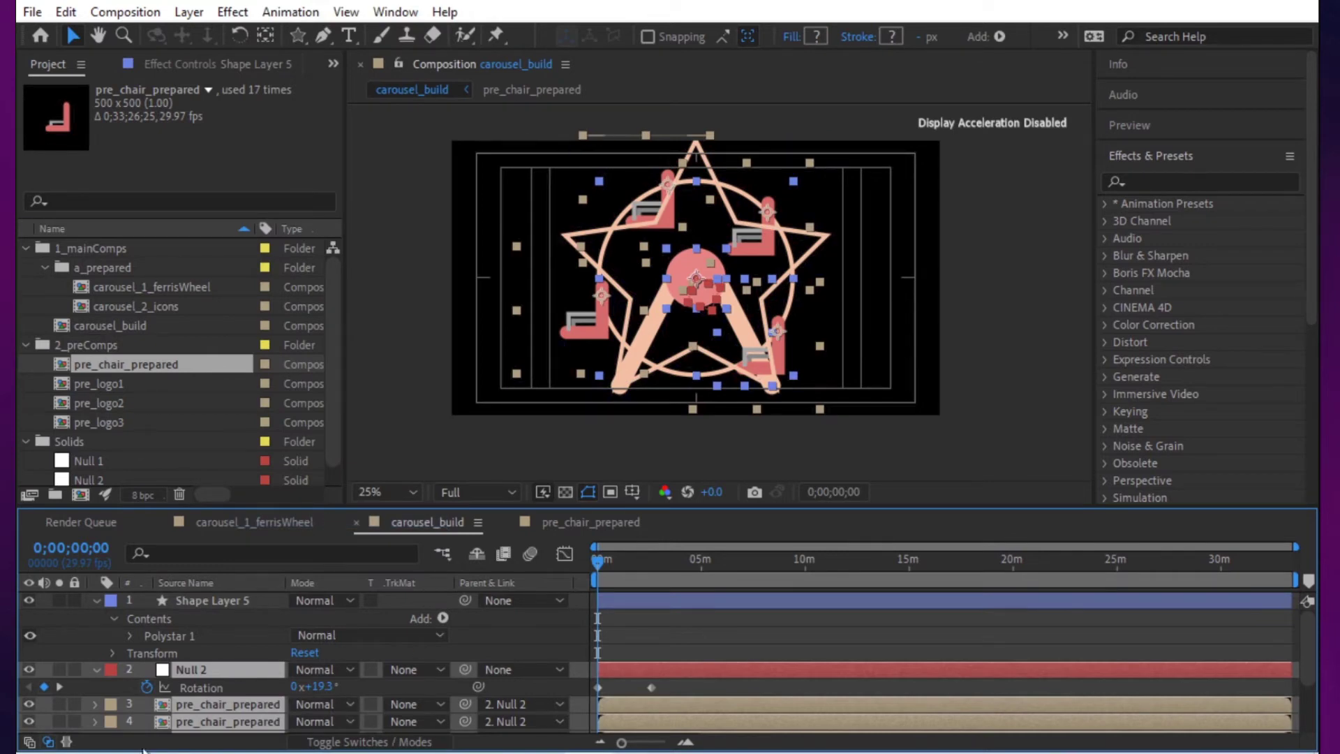
{"action": "left_click", "coordinate": [392, 743]}
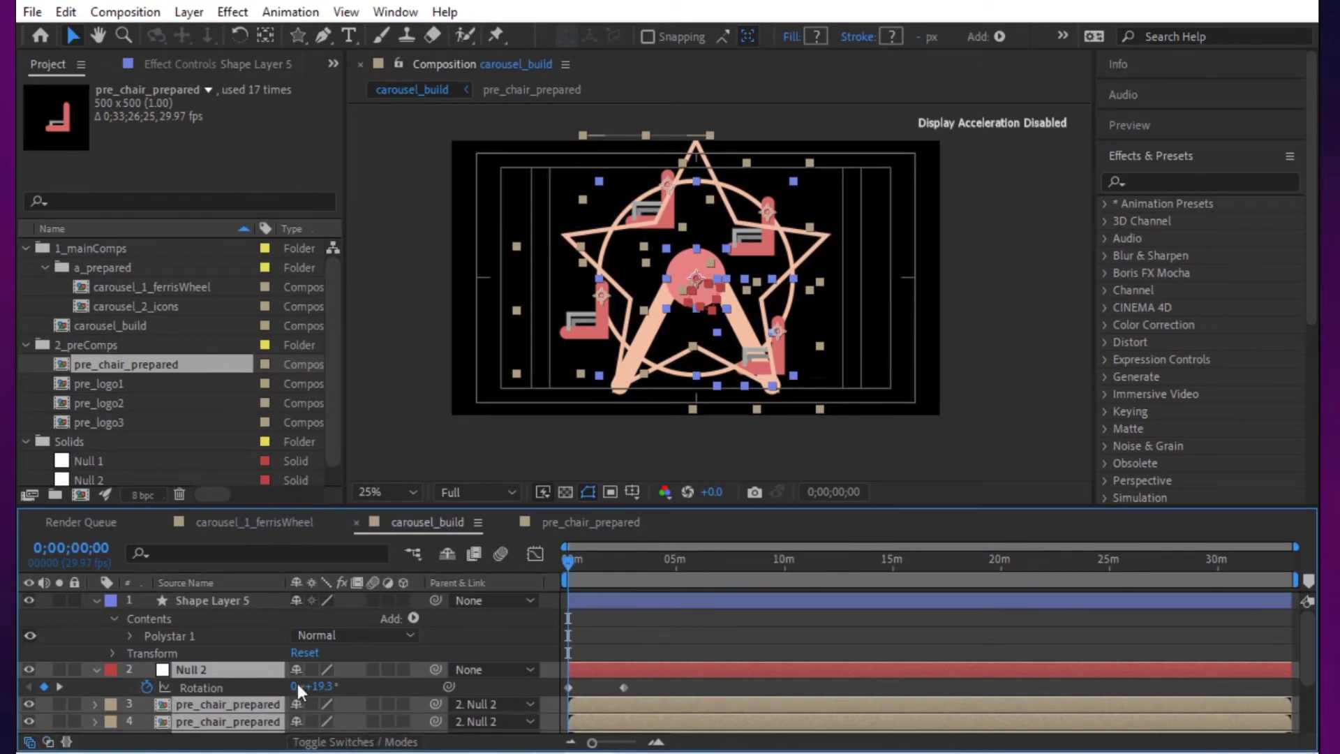
{"action": "left_click", "coordinate": [297, 670]}
{"action": "left_click", "coordinate": [448, 555]}
{"action": "left_click", "coordinate": [714, 671]}
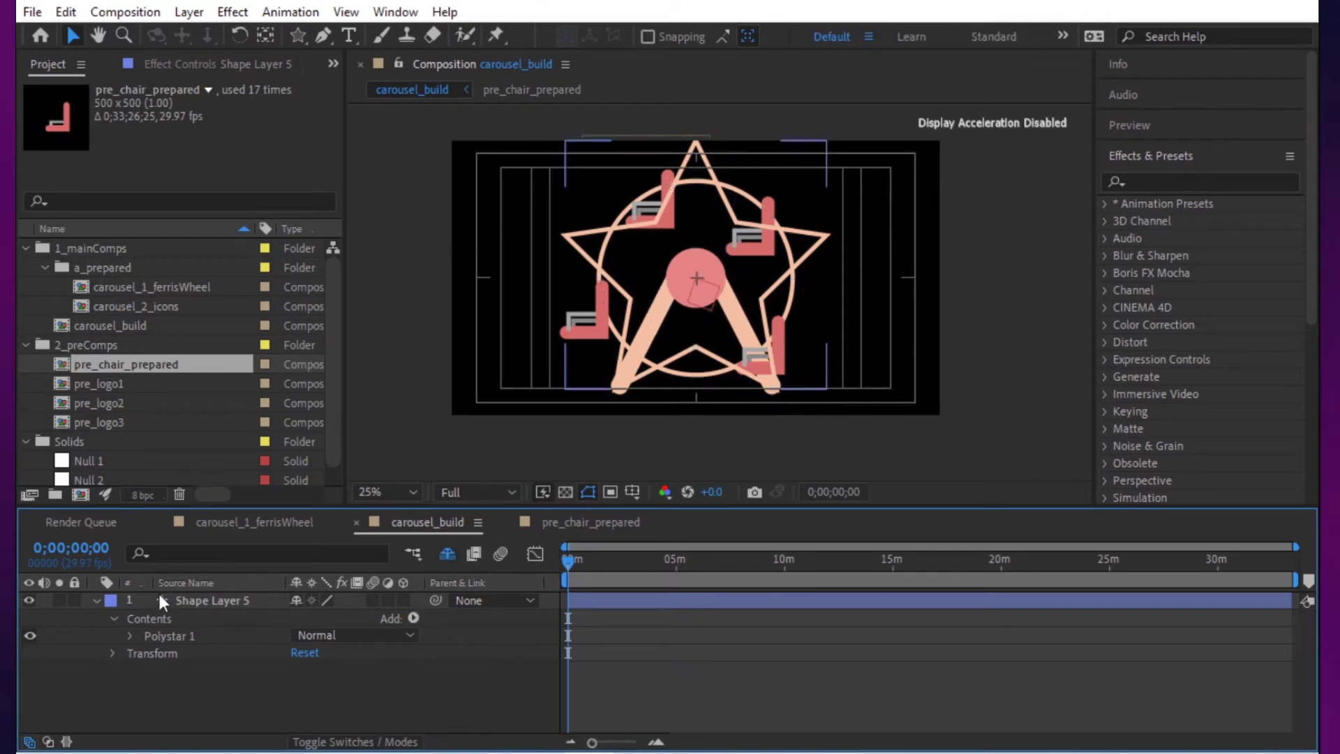
Step: Set the Polystar Path of Shape Layer 5 to an inner radius of 0 and an outer radius of 552
{"action": "left_click", "coordinate": [195, 599]}
{"action": "left_click", "coordinate": [218, 705]}
{"action": "left_click", "coordinate": [215, 598]}
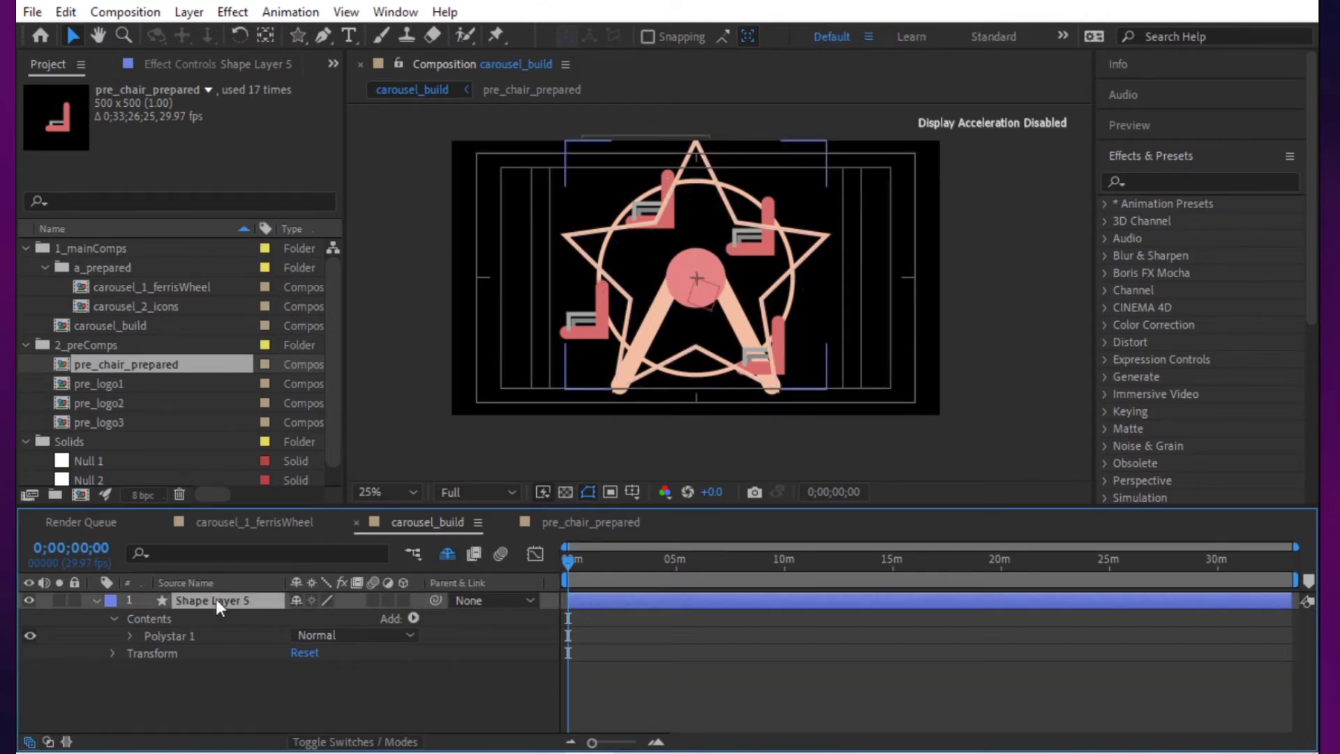
{"action": "left_click", "coordinate": [130, 635]}
{"action": "left_click", "coordinate": [184, 654]}
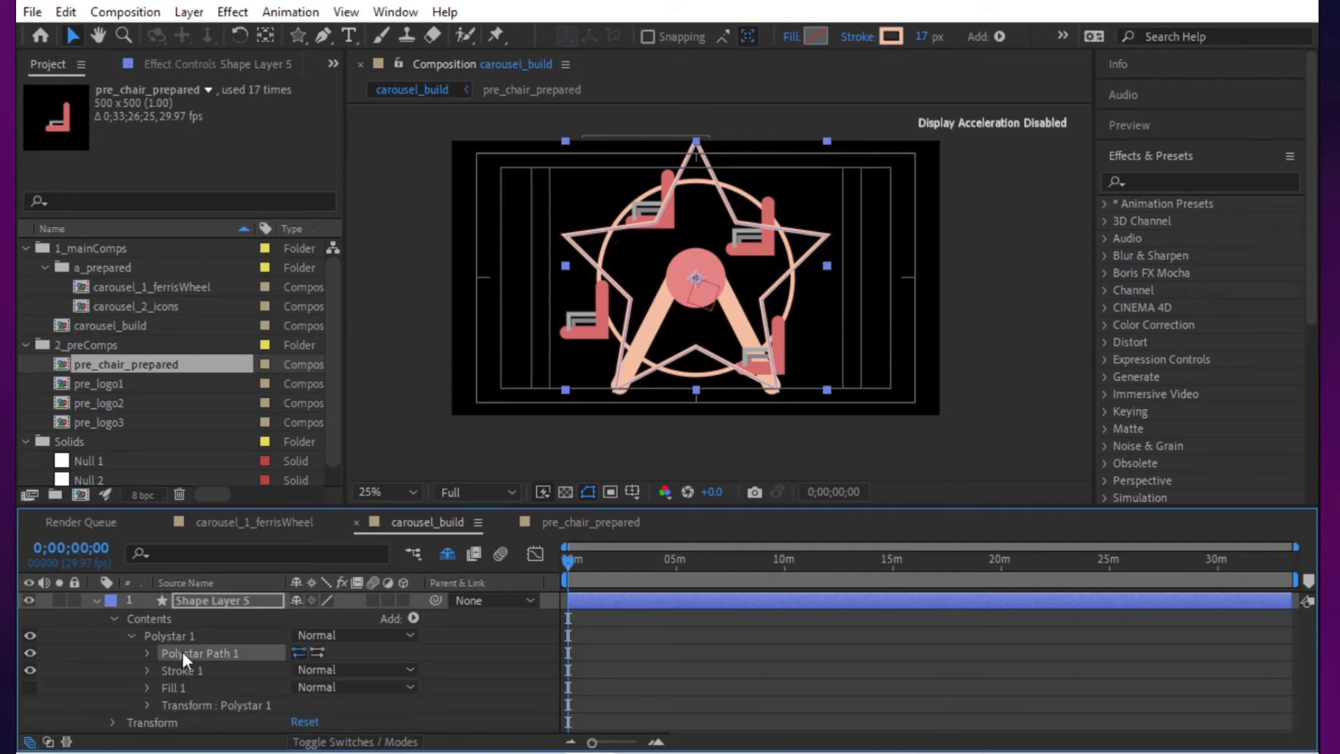
{"action": "left_click", "coordinate": [145, 652]}
{"action": "left_click", "coordinate": [681, 674]}
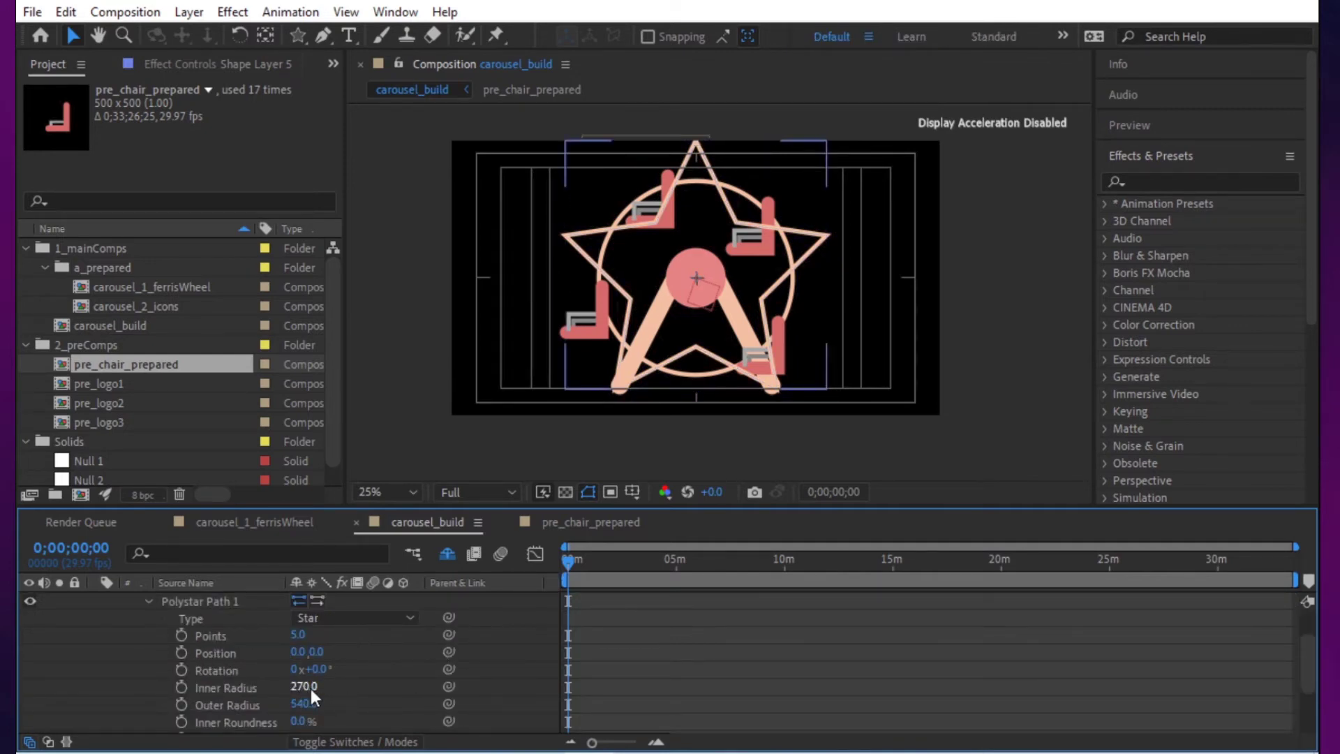
{"action": "scroll", "coordinate": [311, 688], "scroll_direction": "down", "scroll_amount": 2}
{"action": "left_click", "coordinate": [241, 636]}
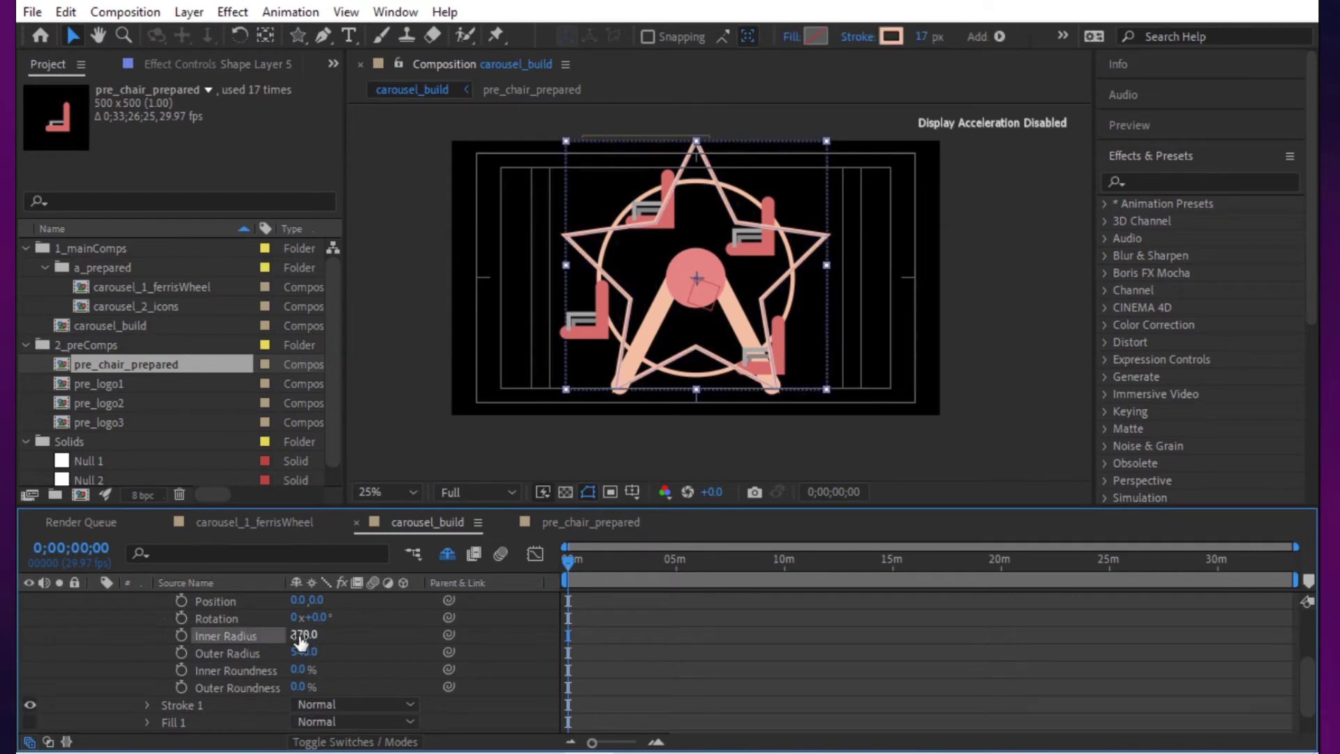
{"action": "mouse_move", "coordinate": [304, 651]}
{"action": "left_mouse_down"}
{"action": "mouse_move", "coordinate": [277, 673]}
{"action": "mouse_move", "coordinate": [491, 661]}
{"action": "mouse_move", "coordinate": [345, 679]}
{"action": "mouse_move", "coordinate": [295, 635]}
{"action": "mouse_move", "coordinate": [314, 637]}
{"action": "mouse_move", "coordinate": [282, 638]}
{"action": "mouse_move", "coordinate": [301, 643]}
{"action": "left_mouse_up"}
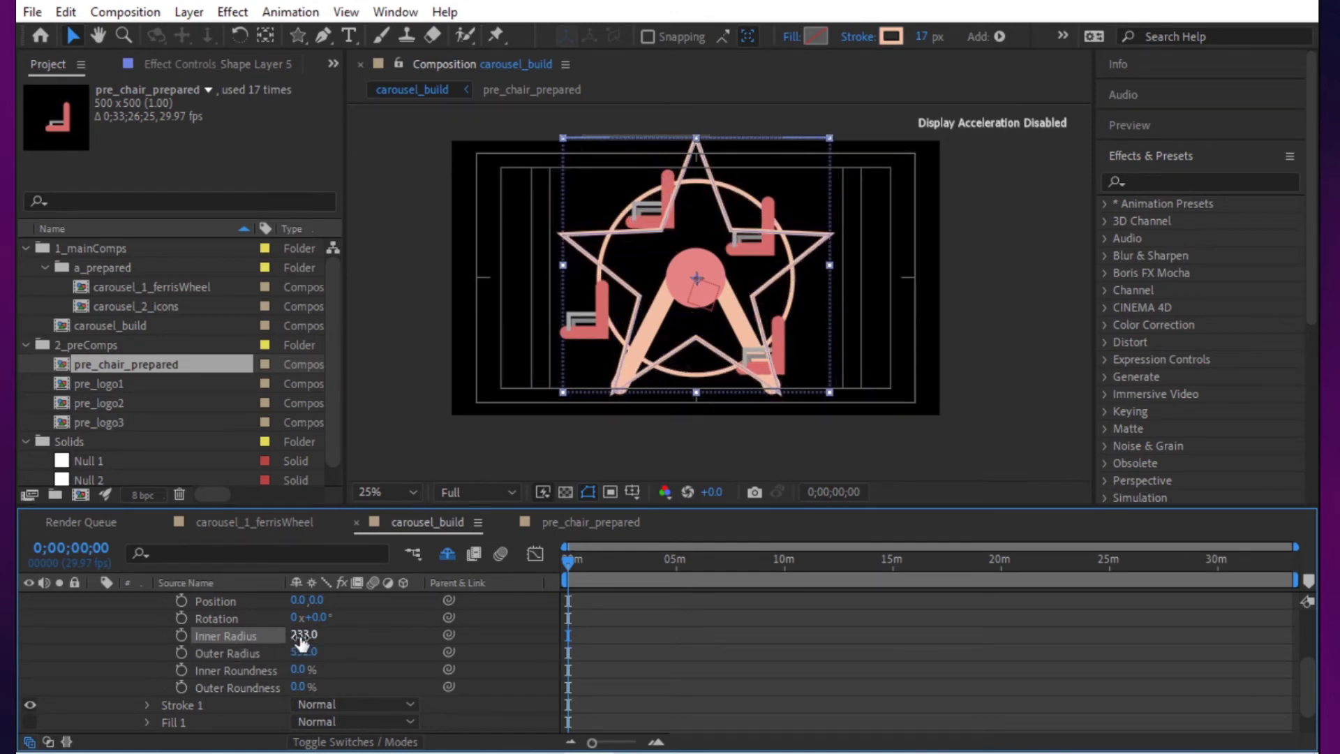
{"action": "type", "text": "0"}
{"action": "key", "text": "Return"}
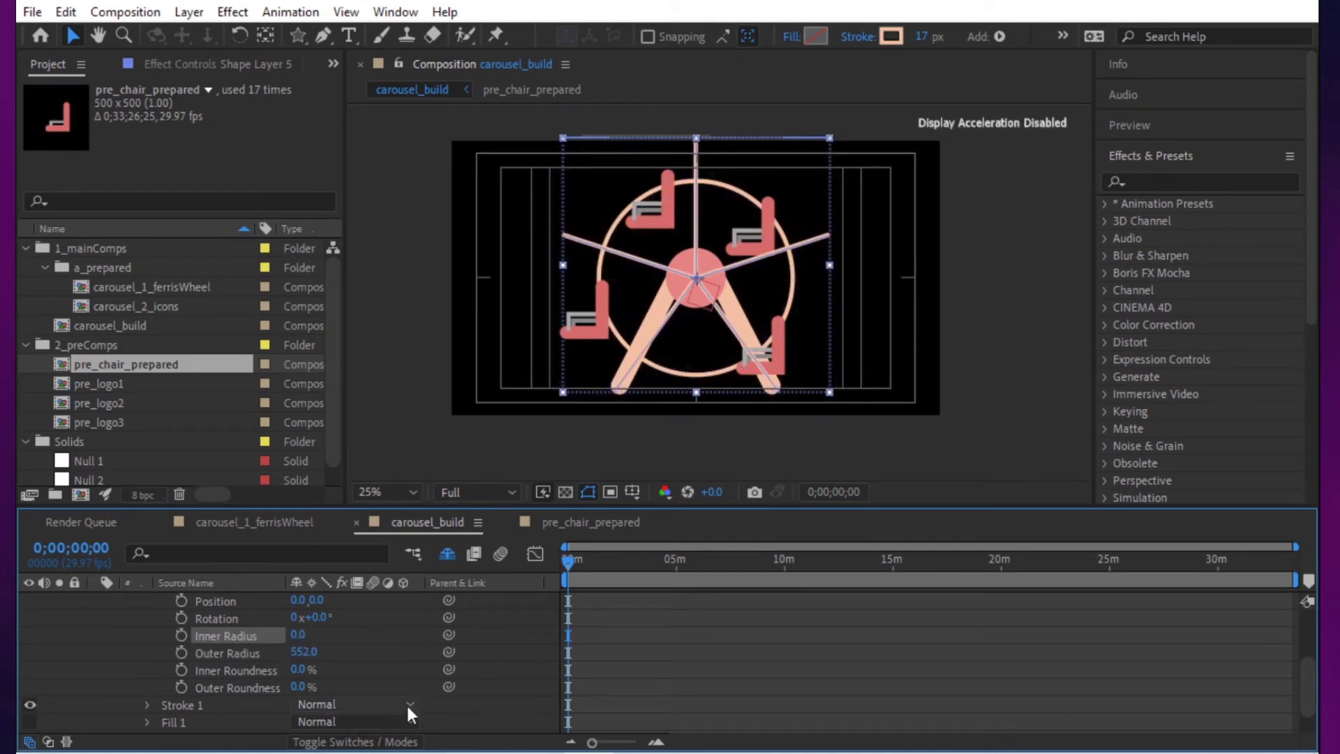
Step: Set the Polystar Path to 15 points, collapse its properties and select Shape Layer 5
{"action": "left_click", "coordinate": [830, 636]}
{"action": "scroll", "coordinate": [331, 684], "scroll_direction": "up", "scroll_amount": 2}
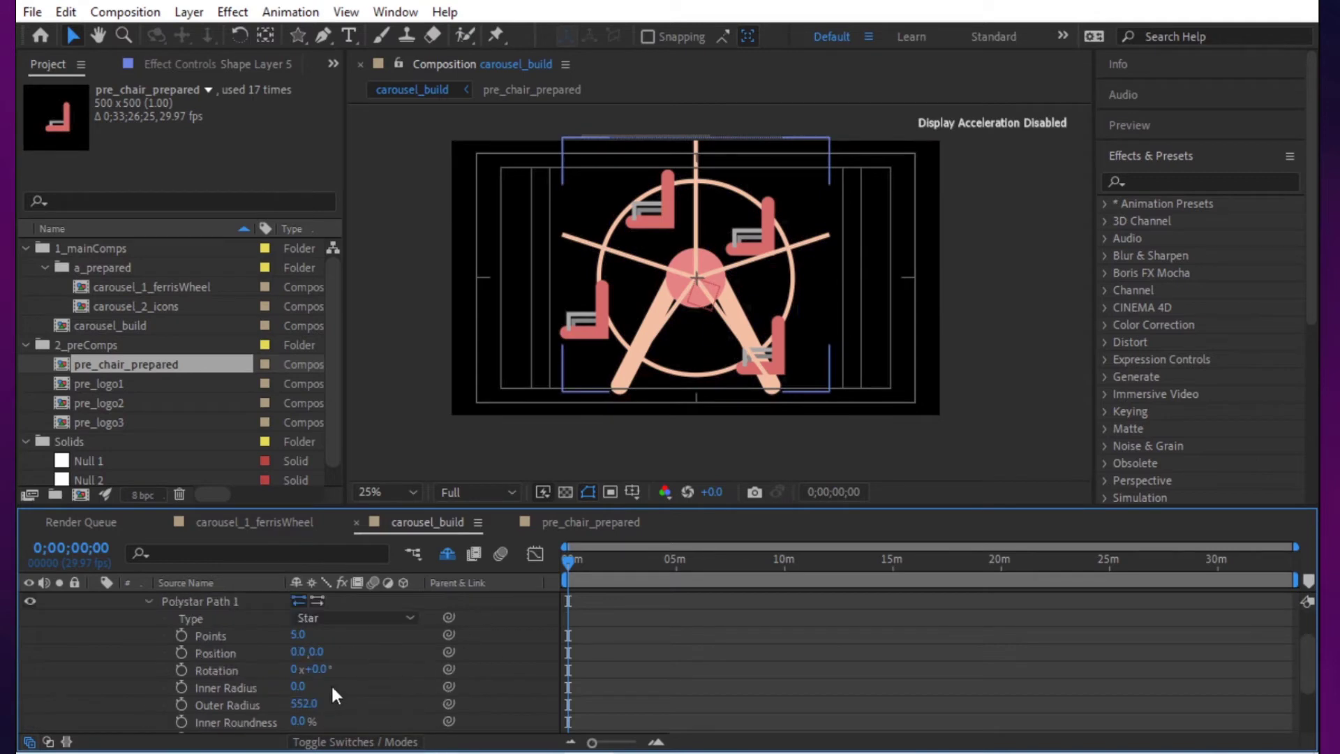
{"action": "left_click_drag", "start_coordinate": [297, 634], "coordinate": [294, 634]}
{"action": "left_click", "coordinate": [301, 634]}
{"action": "left_click", "coordinate": [803, 687]}
{"action": "scroll", "coordinate": [398, 684], "scroll_direction": "up", "scroll_amount": 1}
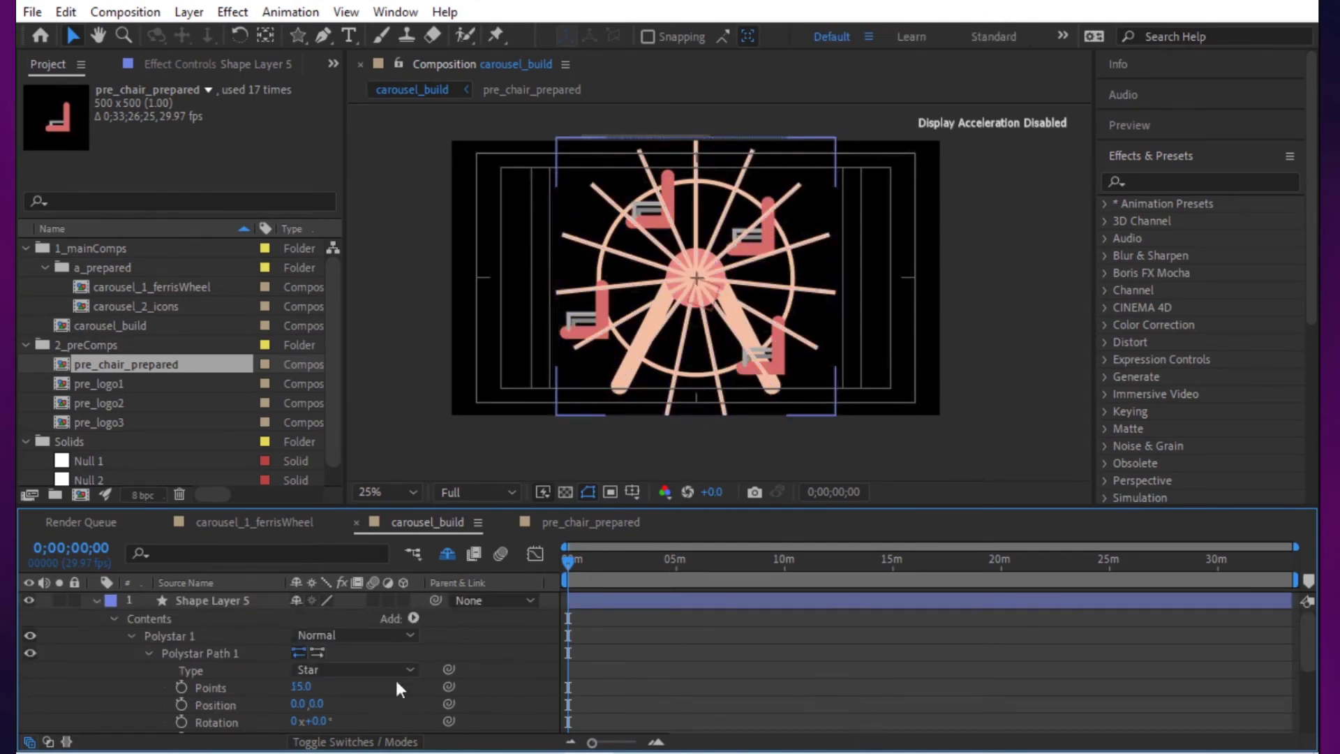
{"action": "left_click", "coordinate": [148, 652]}
{"action": "left_click", "coordinate": [198, 601]}
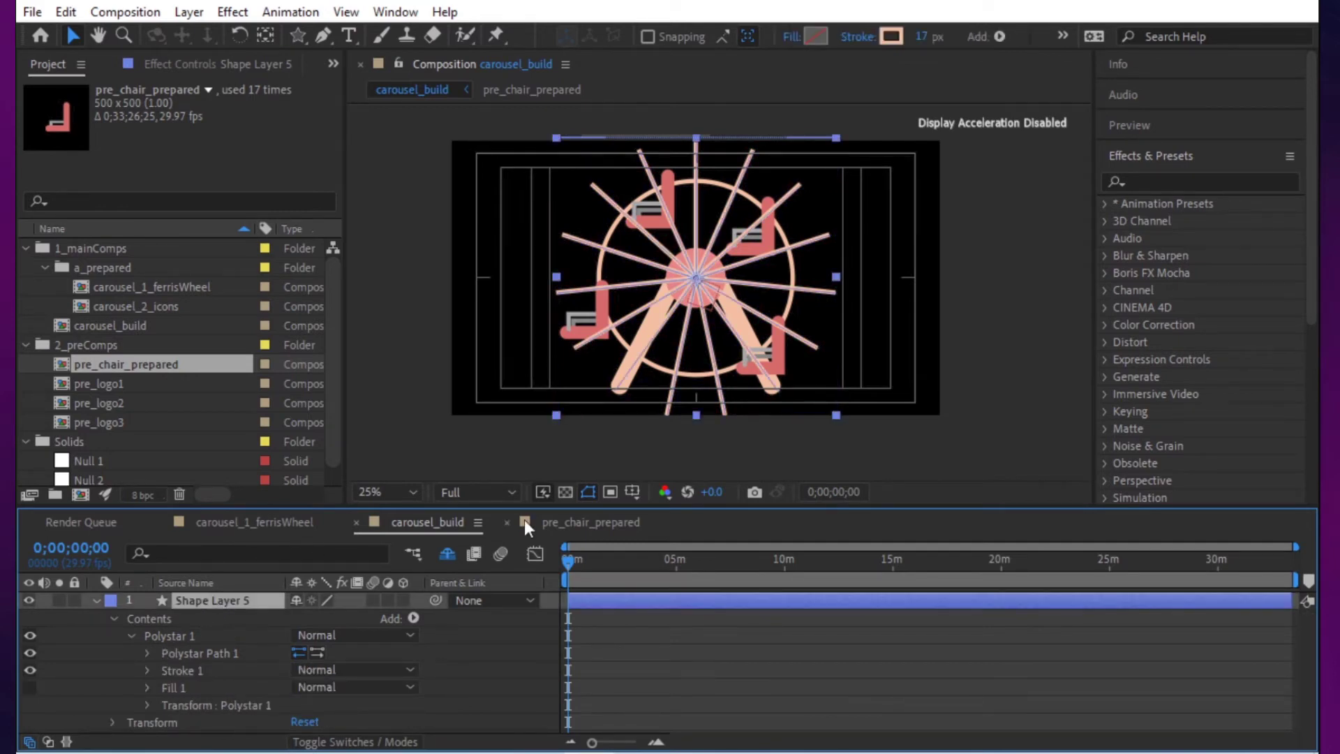
Step: Show the shy layers in the timeline again and select the uppermost pre_chair_prepared layer
{"action": "scroll", "coordinate": [582, 657], "scroll_direction": "down", "scroll_amount": 5}
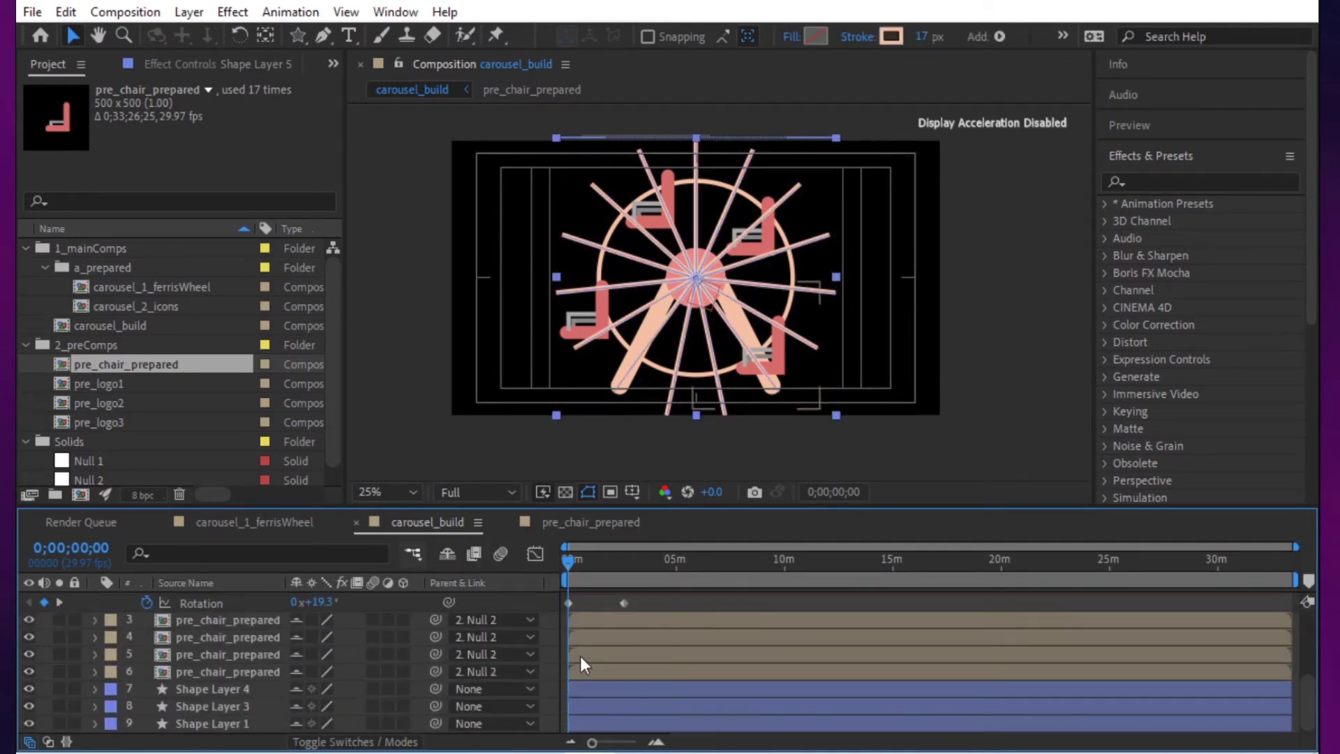
{"action": "left_click", "coordinate": [217, 620]}
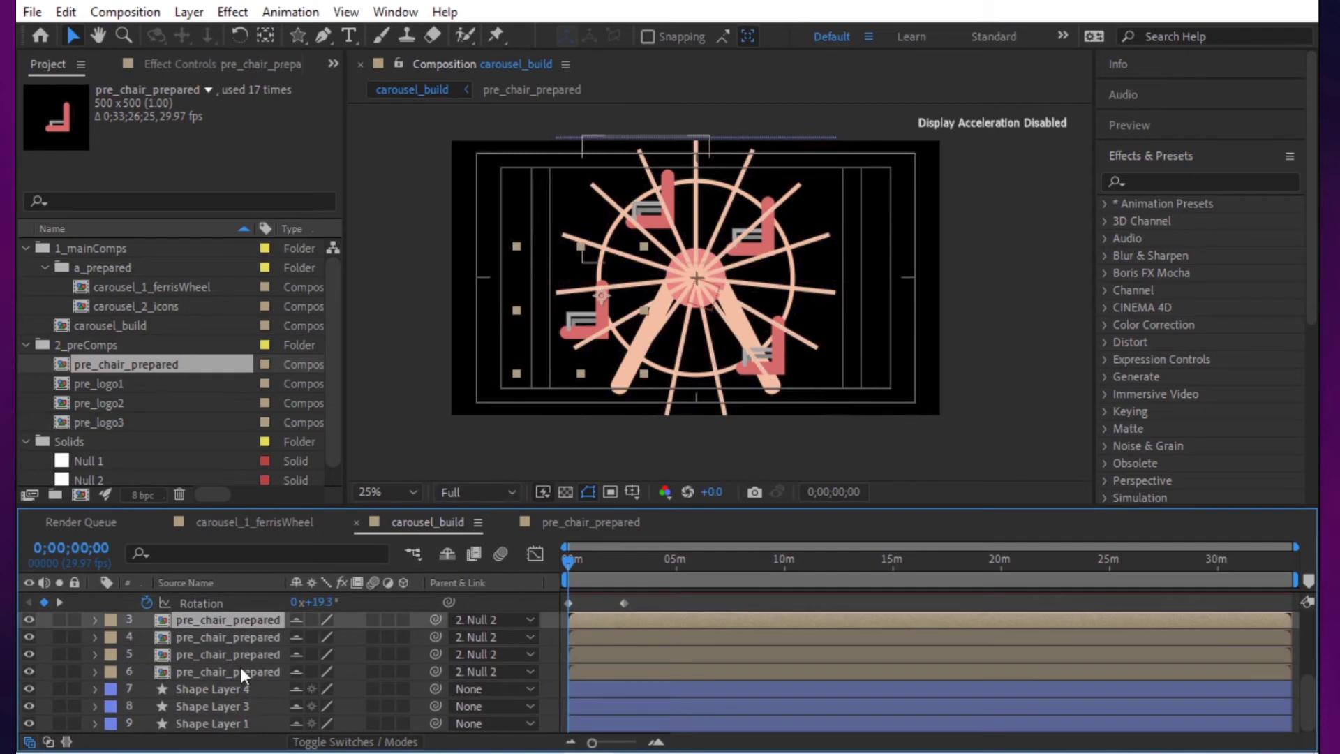
{"action": "scroll", "coordinate": [206, 705], "scroll_direction": "up", "scroll_amount": 5}
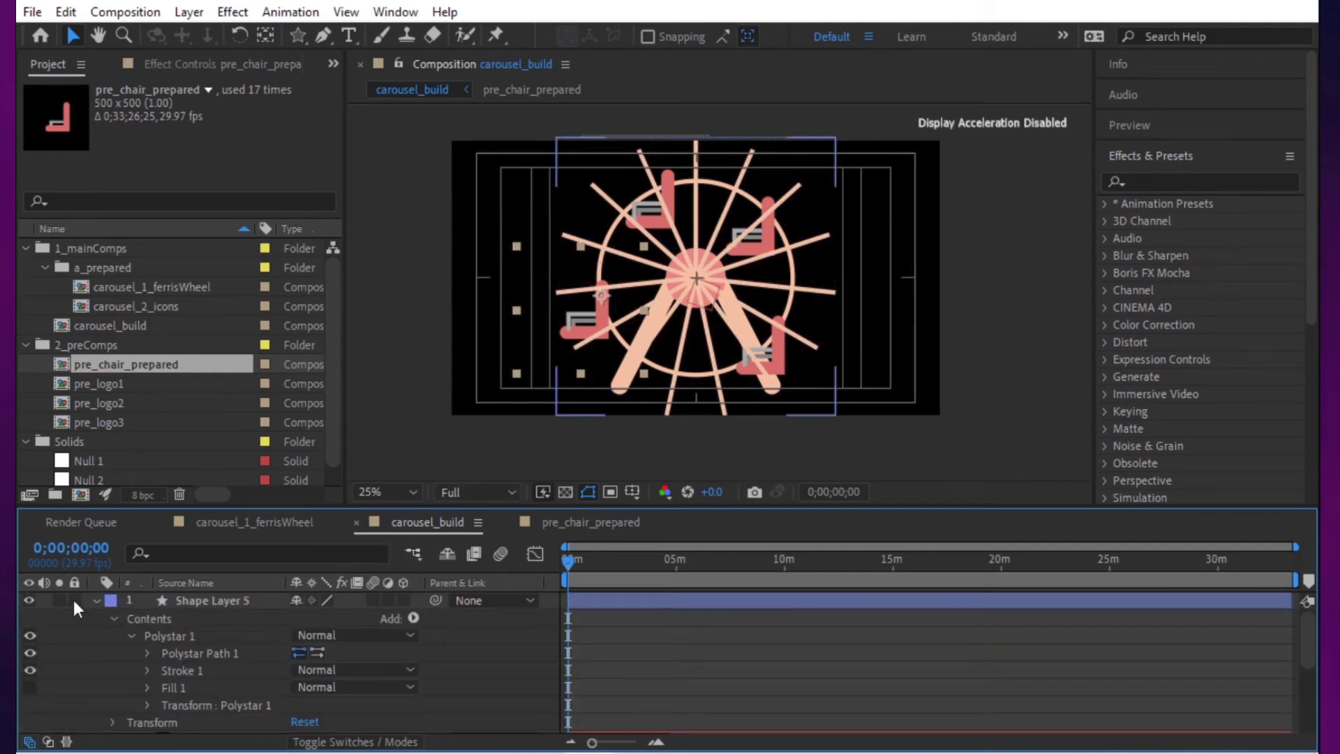
{"action": "scroll", "coordinate": [218, 647], "scroll_direction": "down", "scroll_amount": 5}
Step: Align the left and upper-left chairs with the spoke ends and place a duplicate chair on the topmost spoke
{"action": "left_click", "coordinate": [645, 298]}
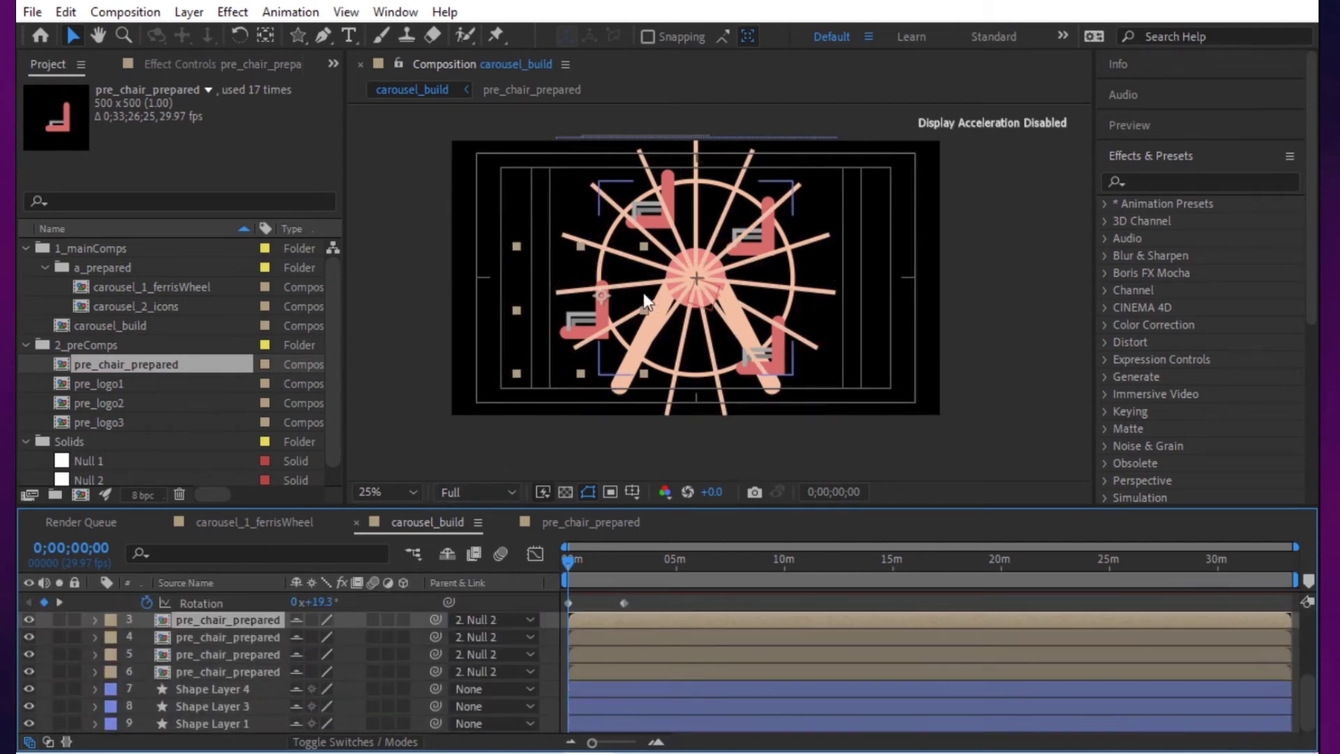
{"action": "left_click_drag", "start_coordinate": [601, 300], "coordinate": [600, 294]}
{"action": "left_click", "coordinate": [644, 217]}
{"action": "left_click_drag", "start_coordinate": [646, 222], "coordinate": [688, 208]}
{"action": "key", "text": "ctrl+d"}
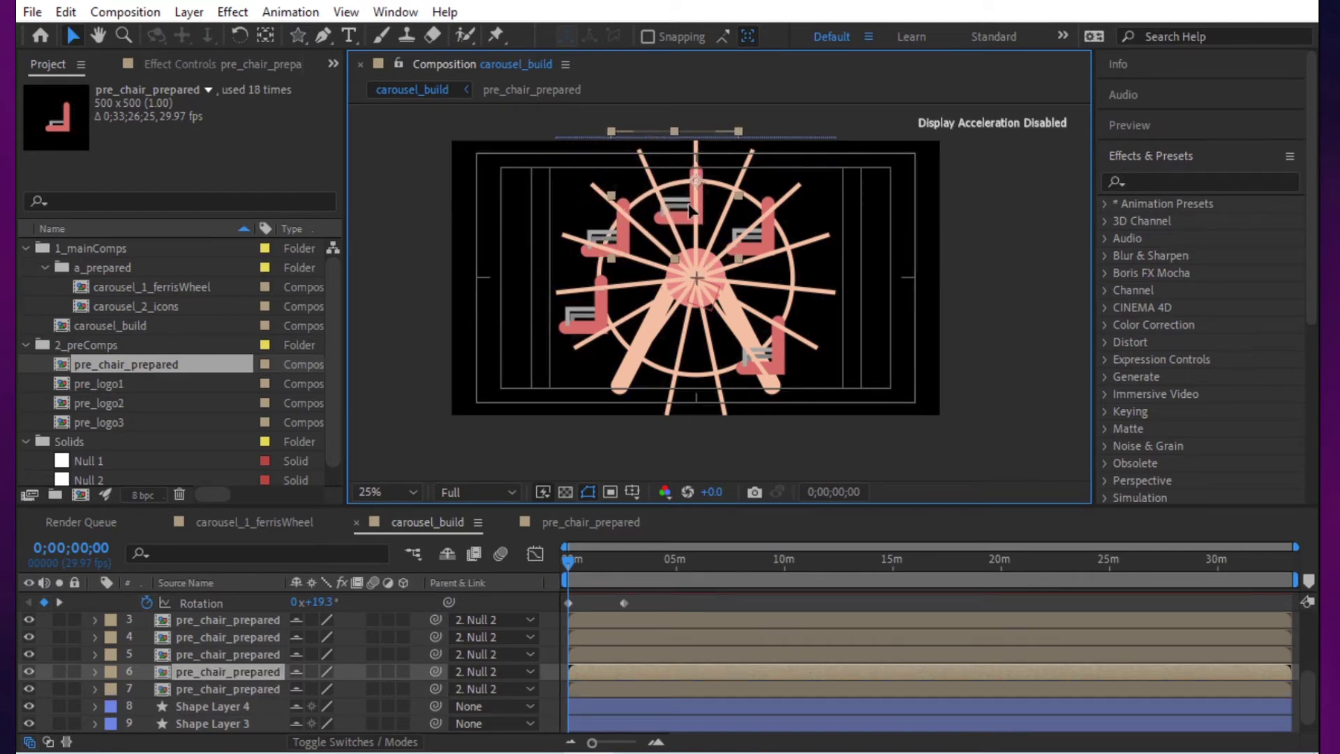
Step: Align the right-hand chairs with the spoke ends and duplicate the lower one twice onto the wheel's bottom spokes
{"action": "left_click", "coordinate": [761, 238]}
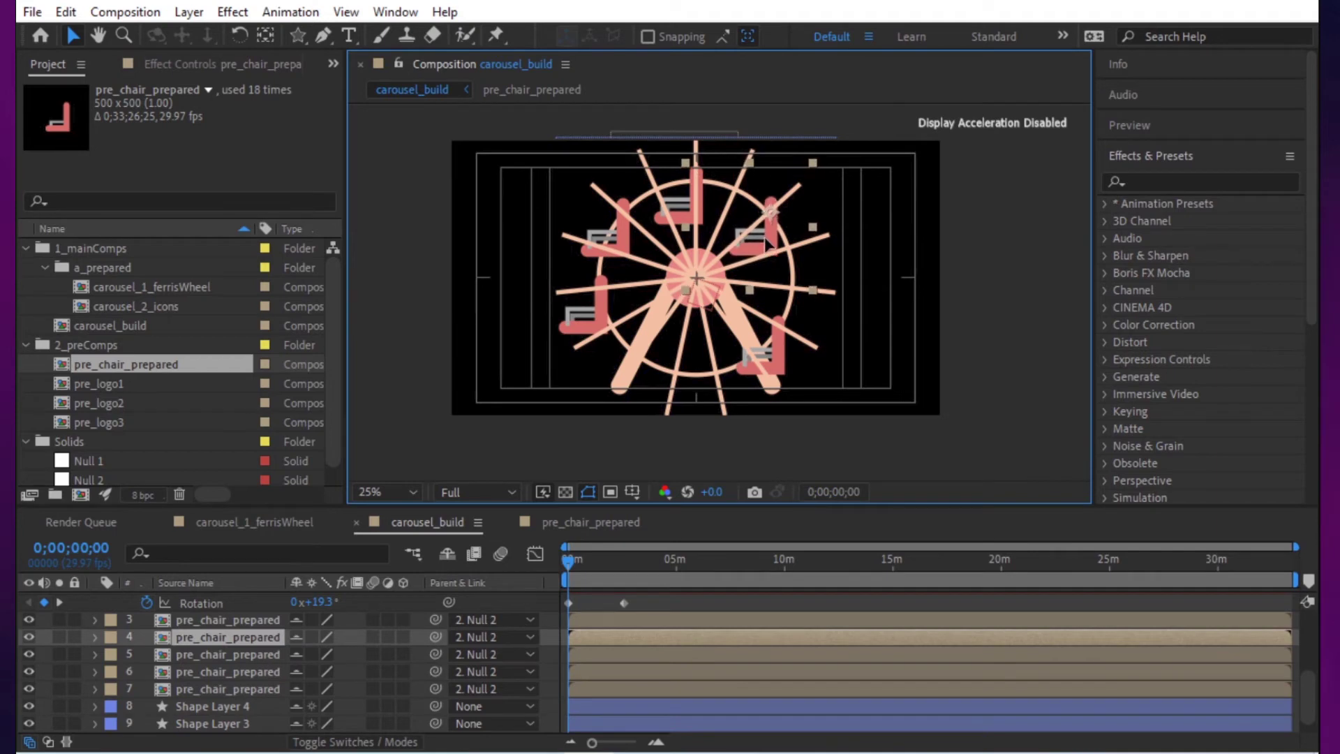
{"action": "left_click", "coordinate": [776, 363]}
{"action": "left_click_drag", "start_coordinate": [781, 328], "coordinate": [787, 297]}
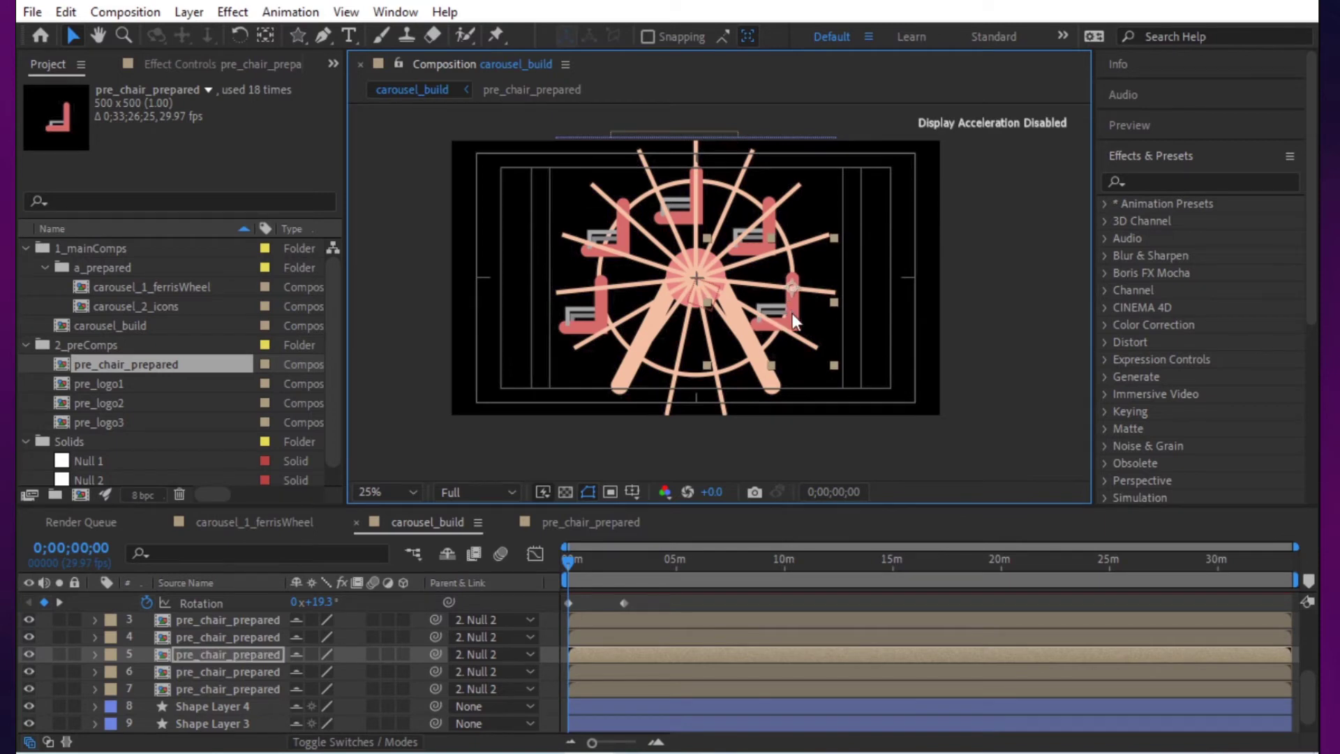
{"action": "key", "text": "ctrl+d"}
{"action": "left_click_drag", "start_coordinate": [790, 316], "coordinate": [709, 405]}
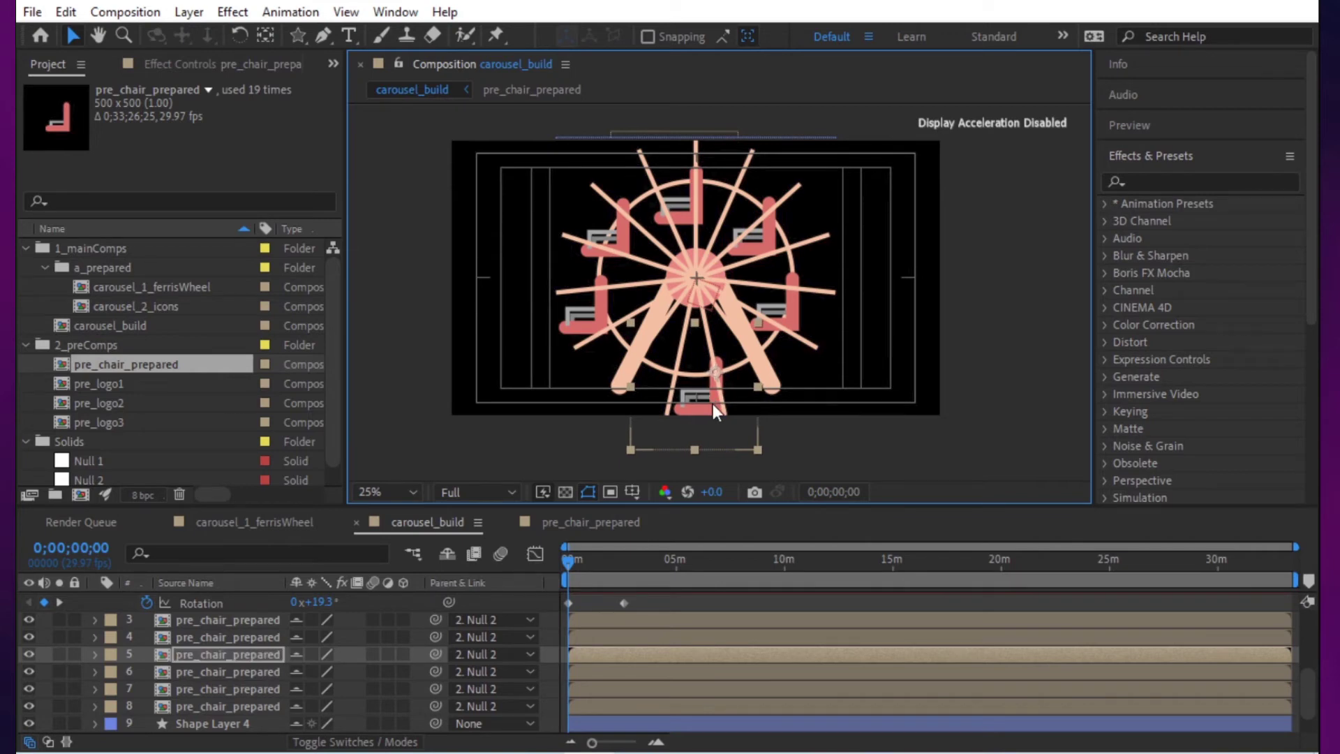
{"action": "key", "text": "ctrl+d"}
{"action": "left_click_drag", "start_coordinate": [713, 403], "coordinate": [637, 391]}
Step: Unlock Shape Layer 5 and set its Polystar Path outer radius to 381 to fit inside the wheel's rim
{"action": "scroll", "coordinate": [183, 674], "scroll_direction": "up", "scroll_amount": 5}
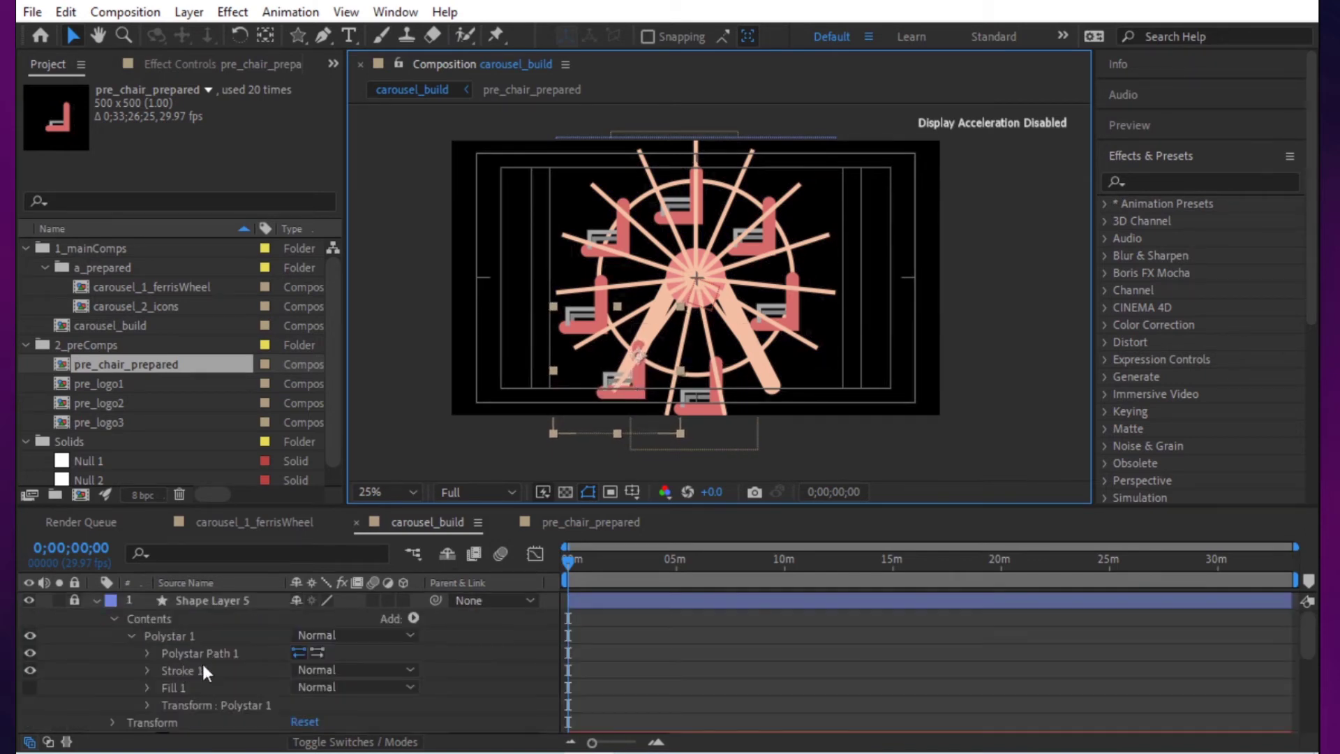
{"action": "left_click", "coordinate": [75, 600]}
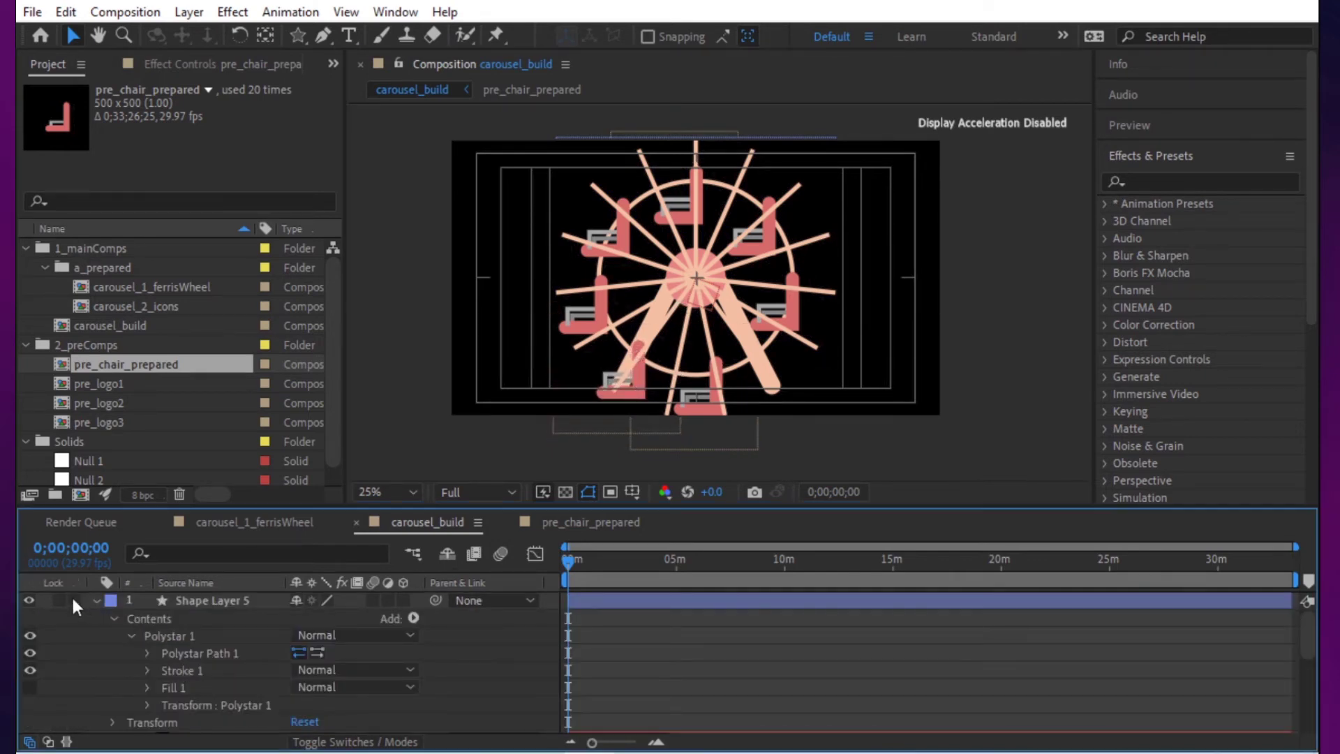
{"action": "left_click", "coordinate": [147, 654]}
{"action": "scroll", "coordinate": [149, 655], "scroll_direction": "down", "scroll_amount": 1}
{"action": "left_click_drag", "start_coordinate": [302, 711], "coordinate": [149, 723]}
{"action": "left_click", "coordinate": [793, 632]}
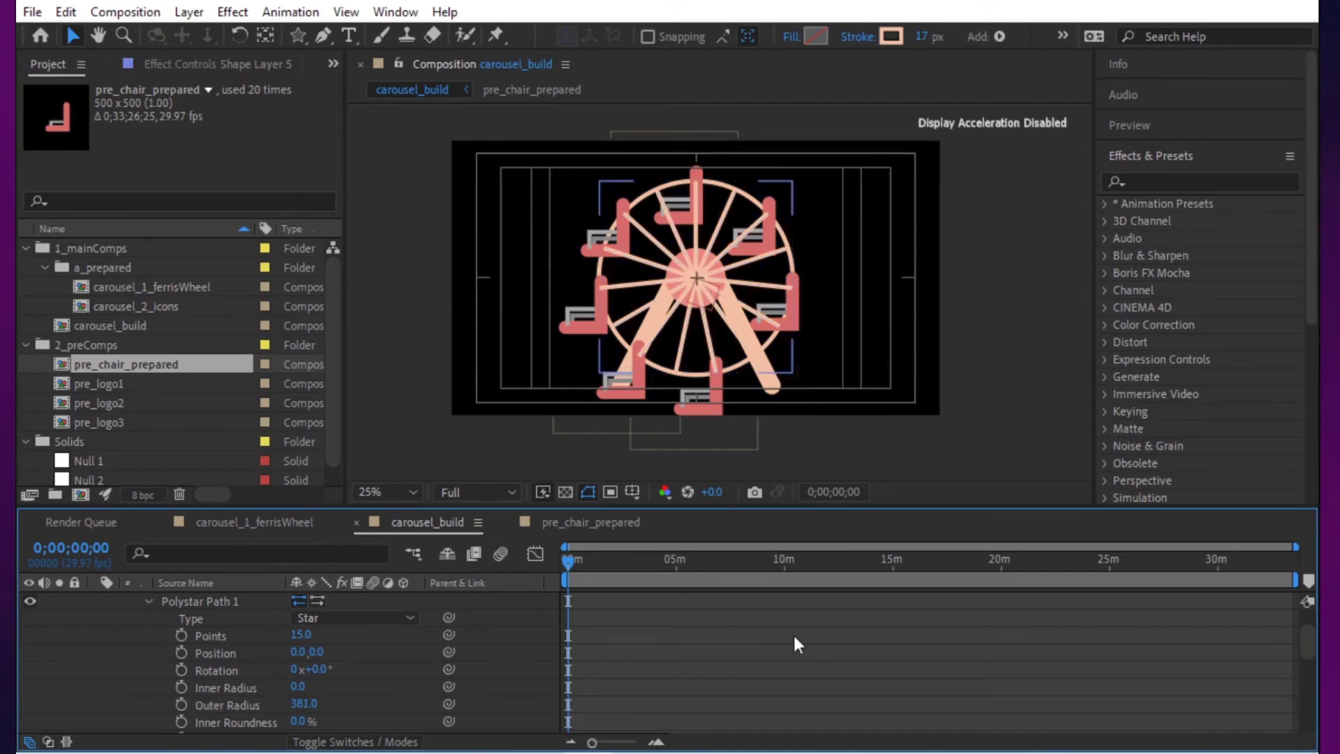
Step: Parent Shape Layer 5 to Null 2 and collapse the shape layer's properties
{"action": "scroll", "coordinate": [781, 592], "scroll_direction": "up", "scroll_amount": 2}
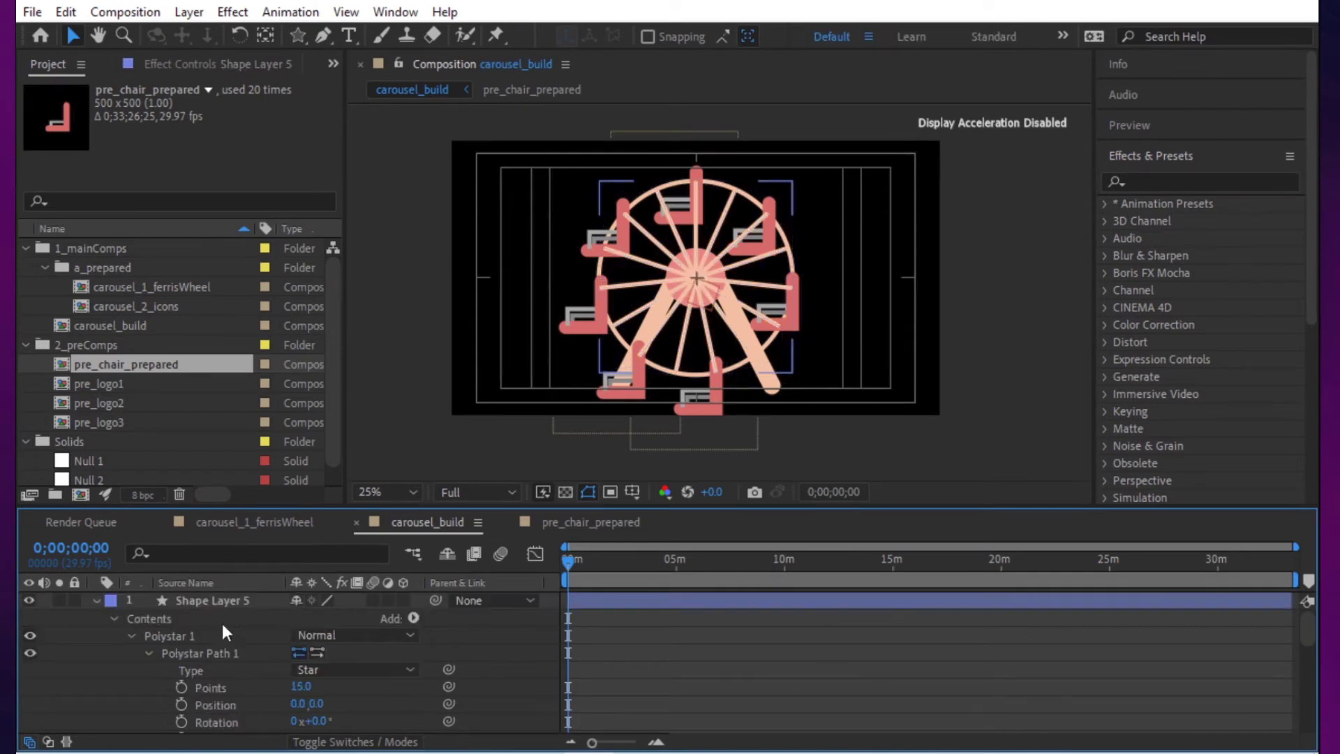
{"action": "left_click", "coordinate": [488, 600]}
{"action": "left_click", "coordinate": [548, 359]}
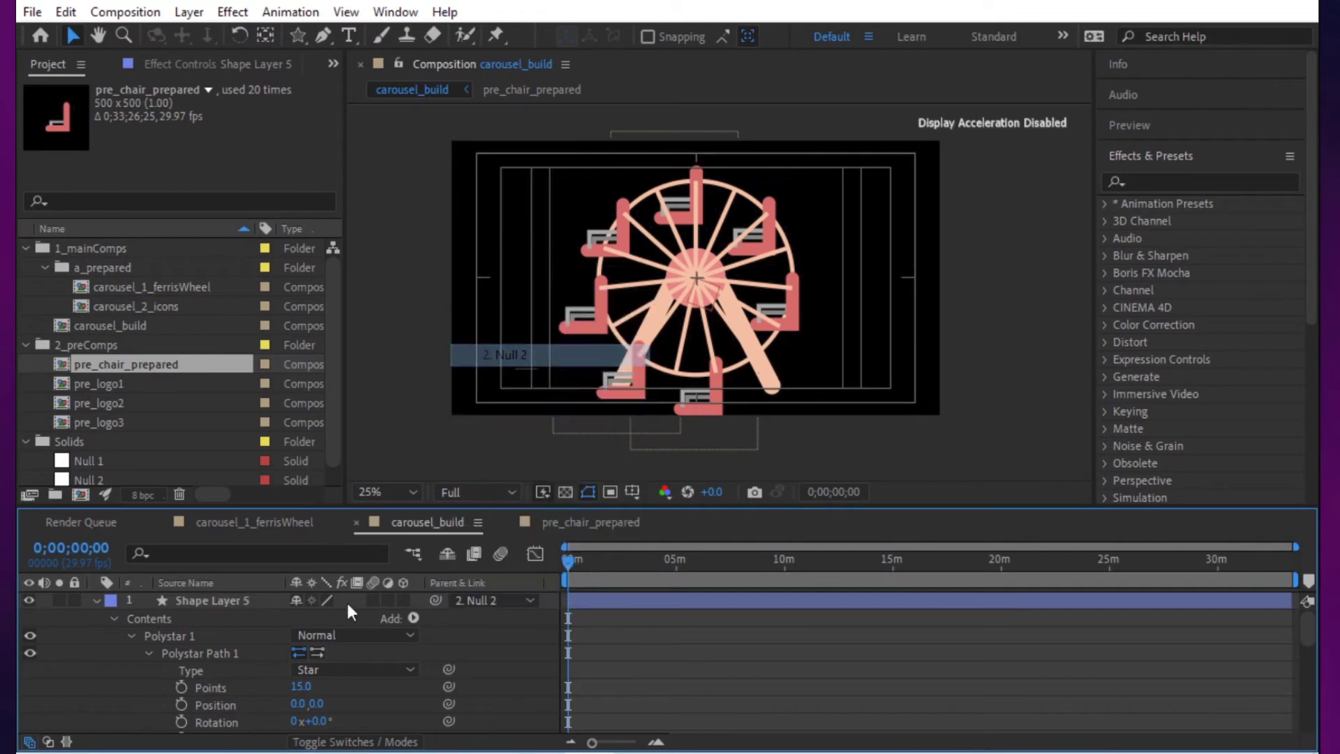
{"action": "left_click", "coordinate": [96, 601]}
{"action": "left_click", "coordinate": [202, 603]}
Step: Rename the Null 2 layer as null_rotation
{"action": "left_click", "coordinate": [220, 618]}
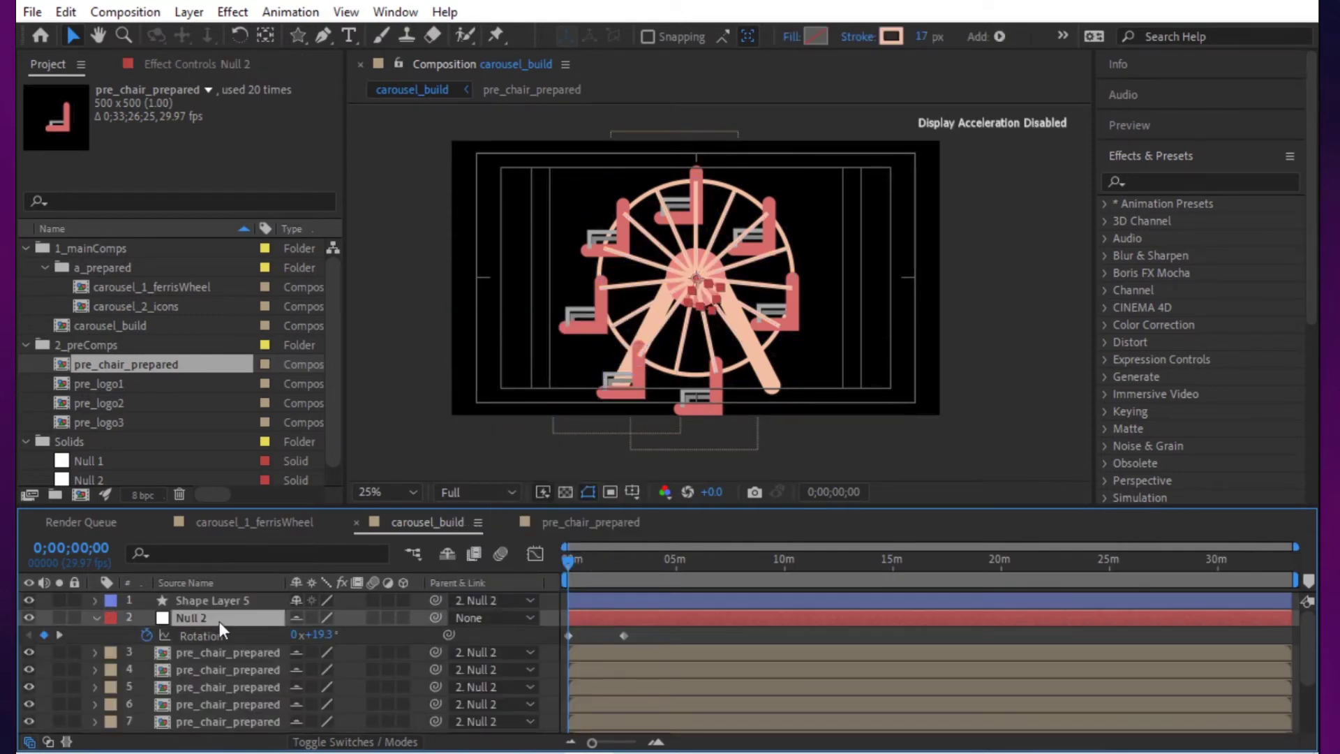
{"action": "key", "text": "Return"}
{"action": "type", "text": "n"}
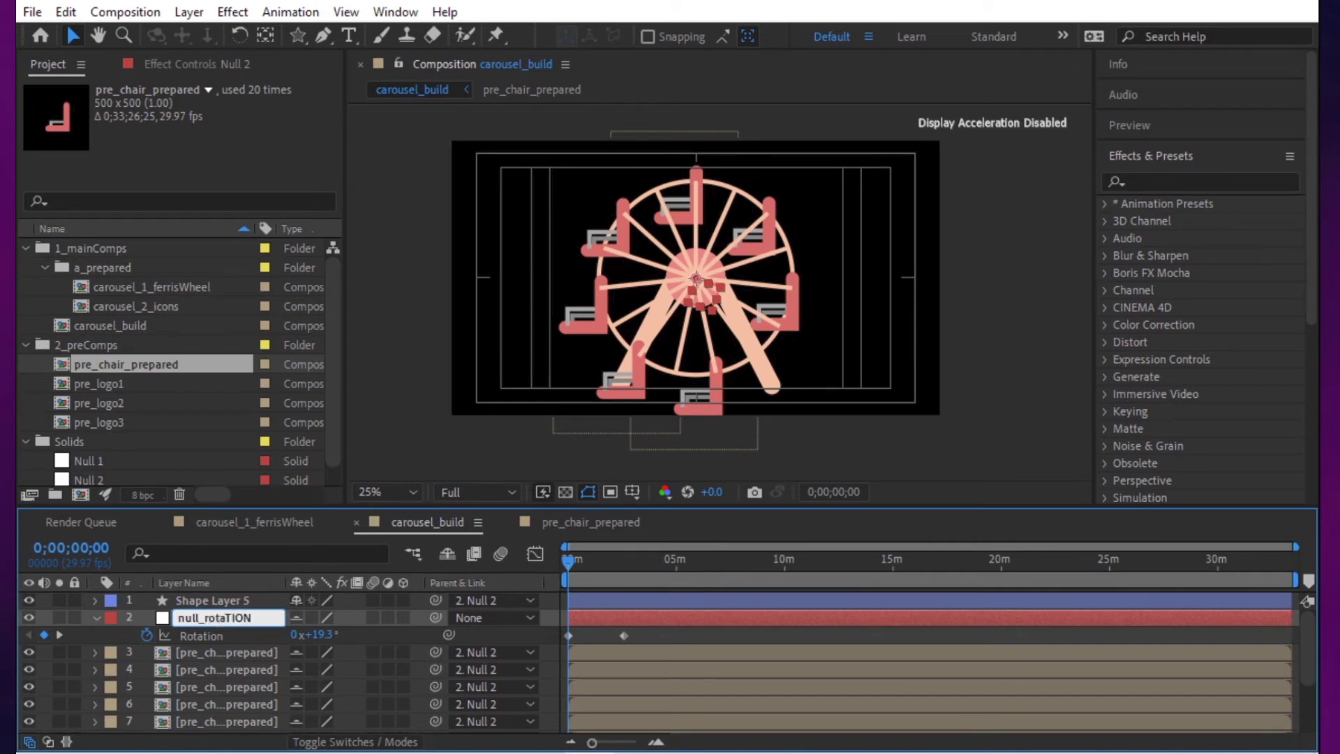
{"action": "type", "text": "ull_rotation"}
{"action": "key", "text": "Return"}
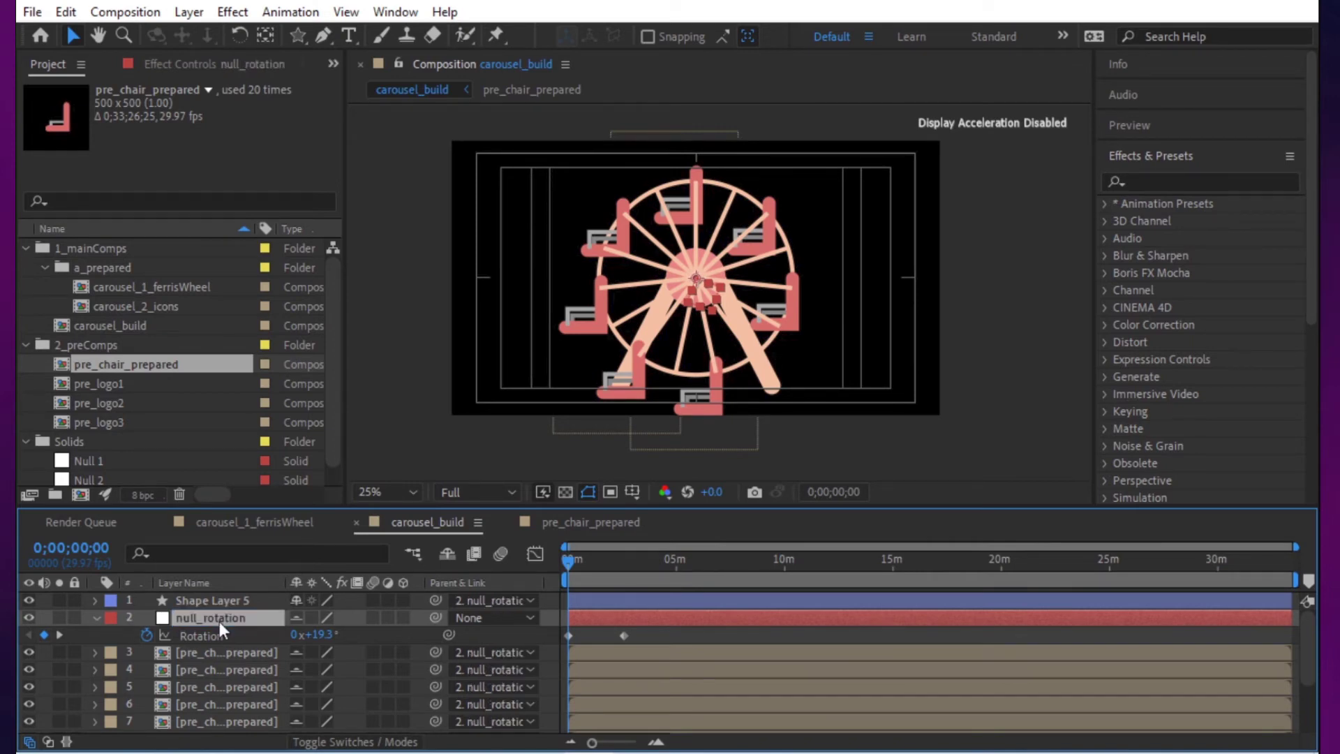
Step: Move Shape Layer 5 to the bottom of the layer stack and scrub through the wheel's rotation
{"action": "left_click_drag", "start_coordinate": [569, 562], "coordinate": [633, 547]}
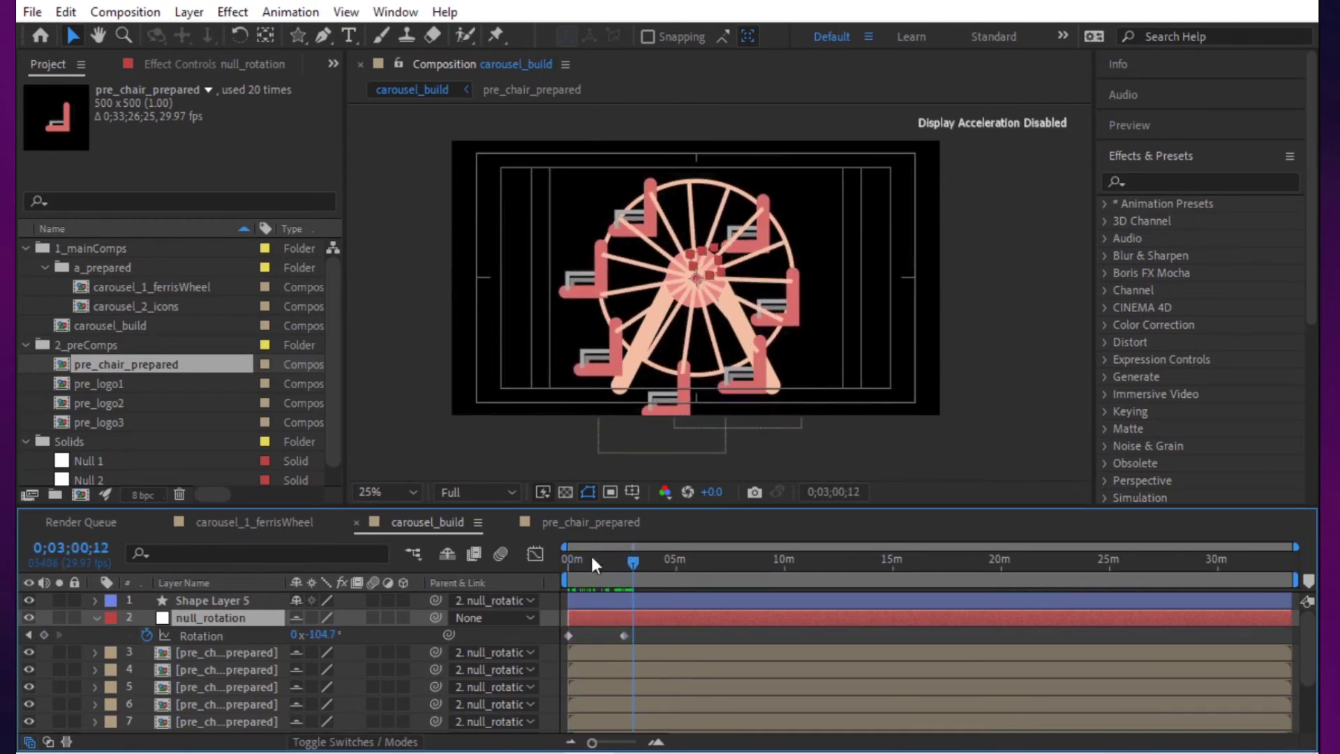
{"action": "left_click_drag", "start_coordinate": [202, 601], "coordinate": [233, 645]}
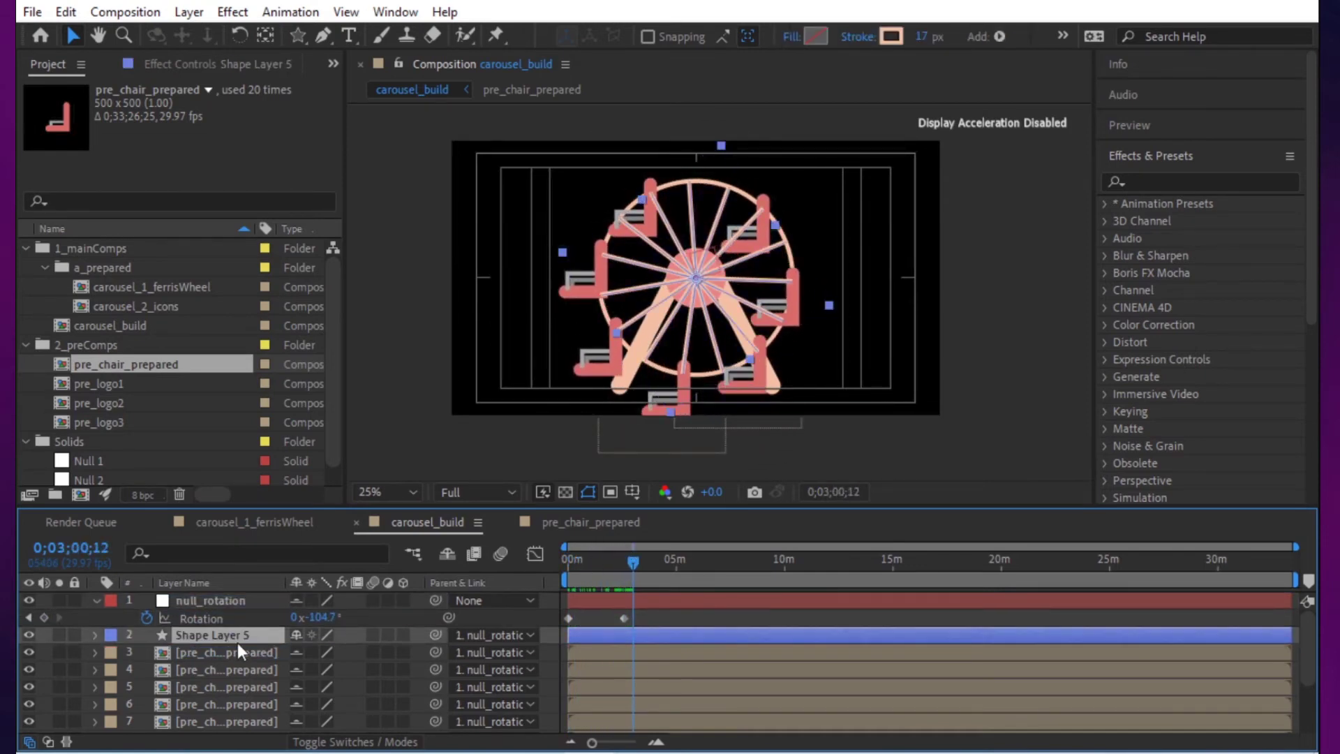
{"action": "key", "text": "ctrl+shift+bracketleft"}
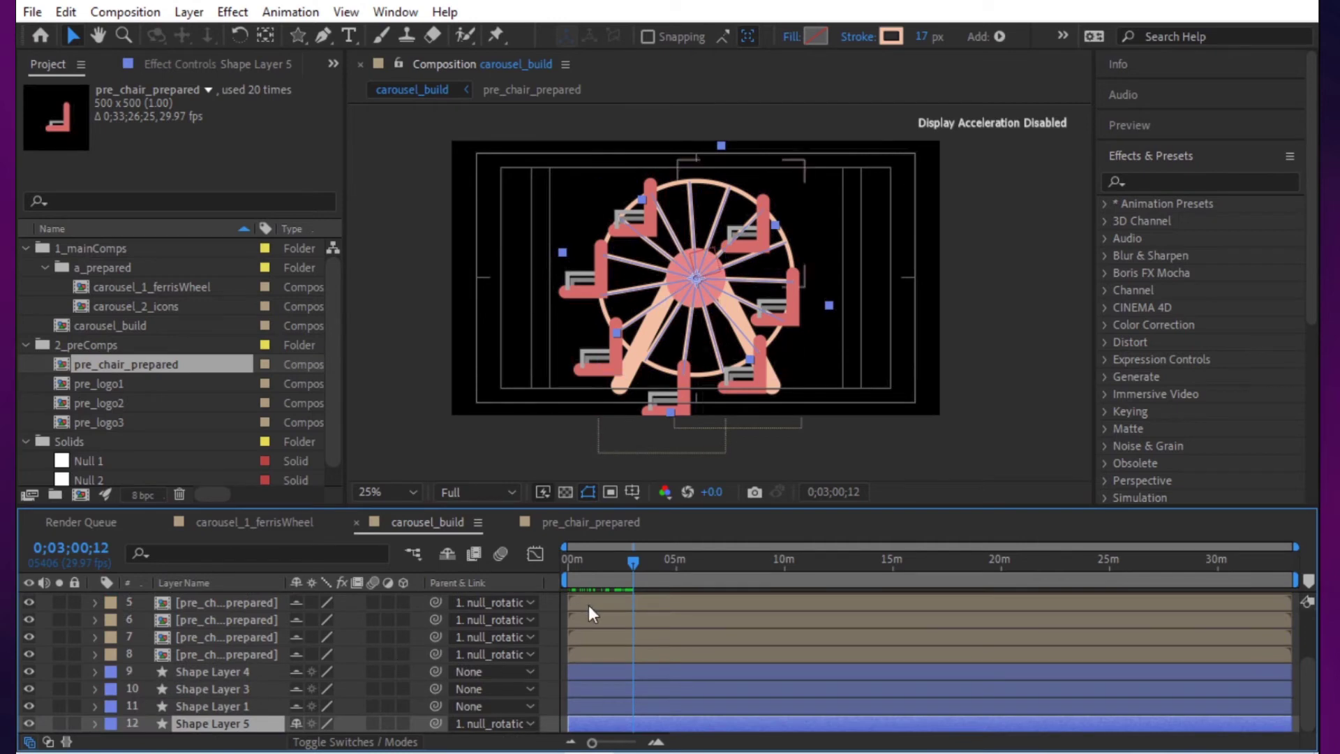
{"action": "left_click_drag", "start_coordinate": [634, 567], "coordinate": [588, 559]}
{"action": "scroll", "coordinate": [630, 680], "scroll_direction": "up", "scroll_amount": 3}
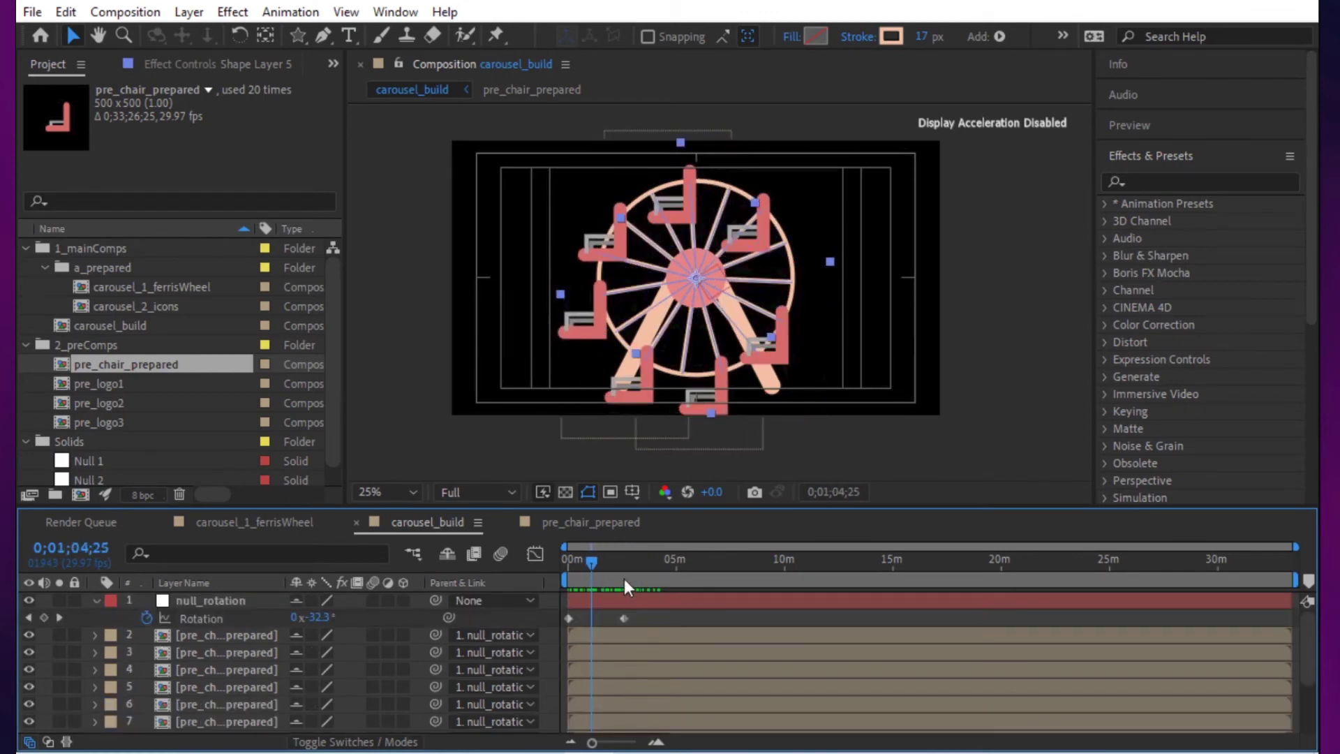
Step: Set the rotation of null_rotation to 0° at its second keyframe, at 0;02;35;21
{"action": "left_click", "coordinate": [622, 558]}
{"action": "key", "text": "k"}
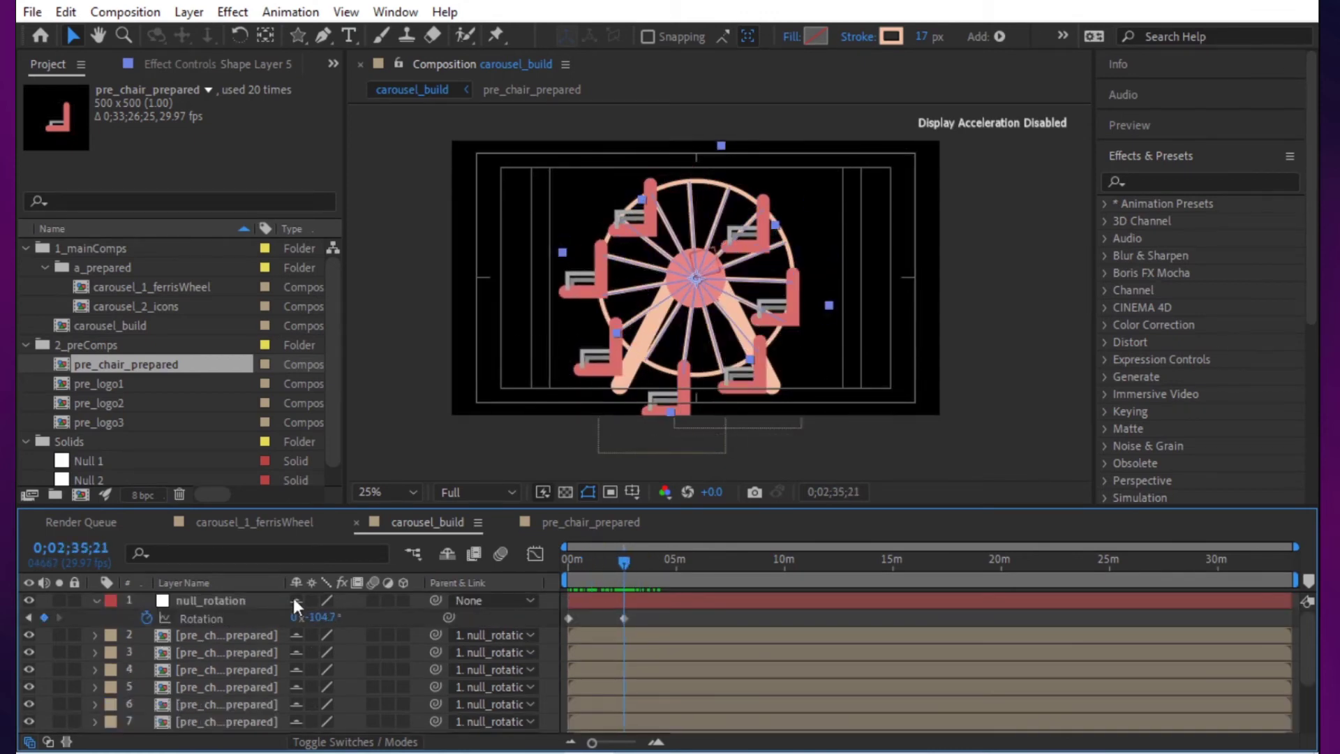
{"action": "key", "text": "Return"}
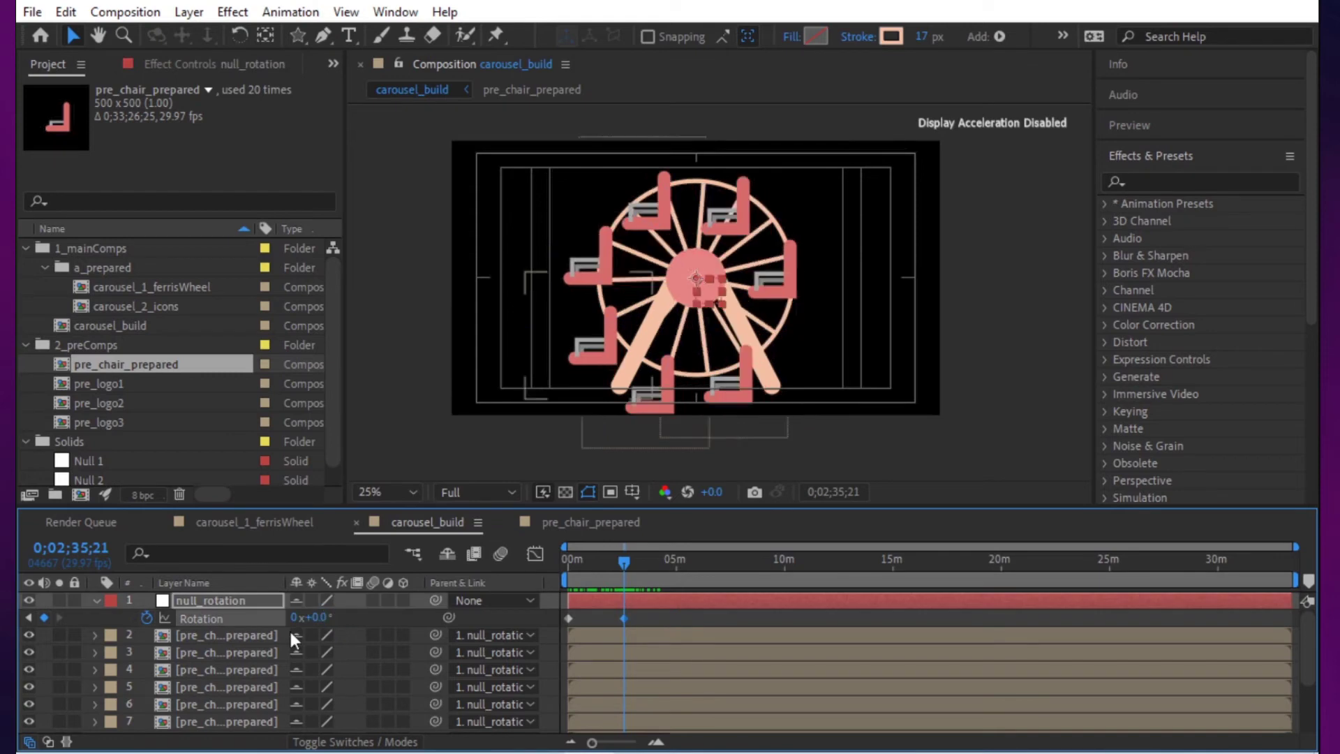
Step: End the work area at the second rotation keyframe and preview the wheel's rotation
{"action": "key", "text": "space"}
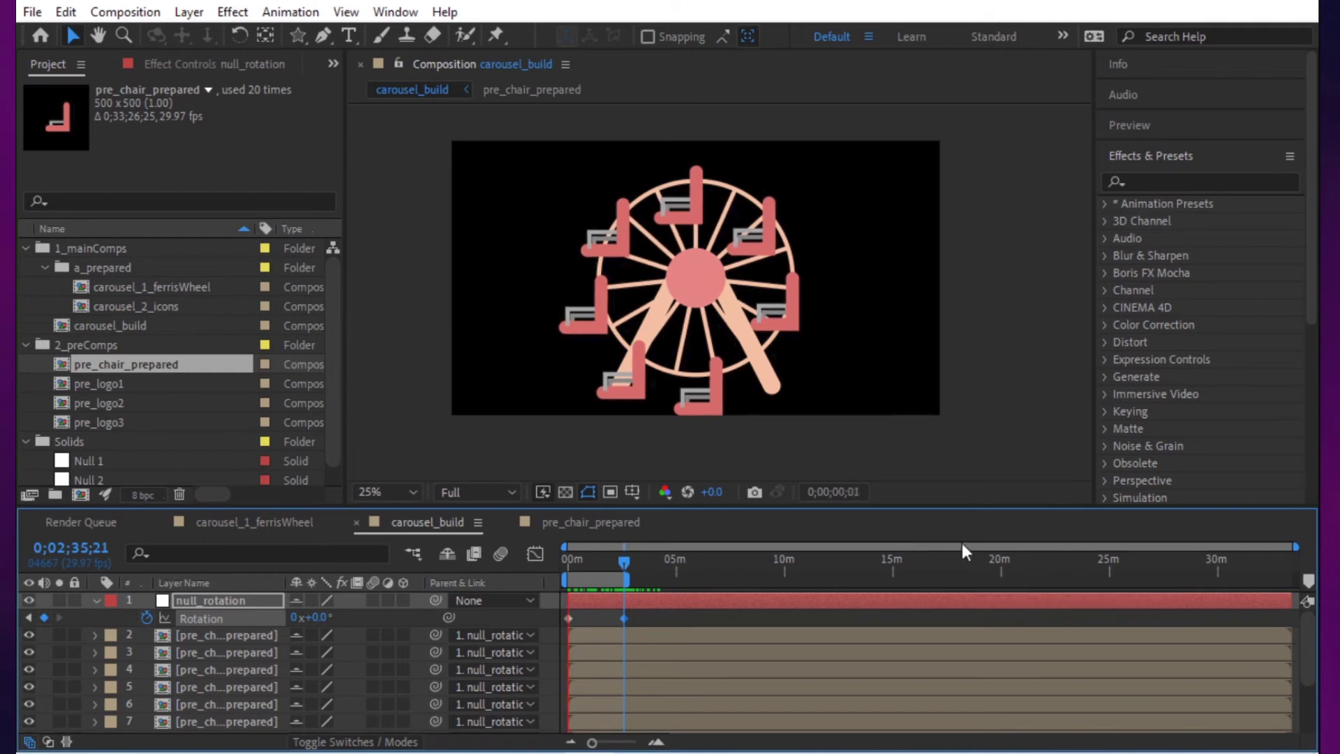
{"action": "key", "text": "space"}
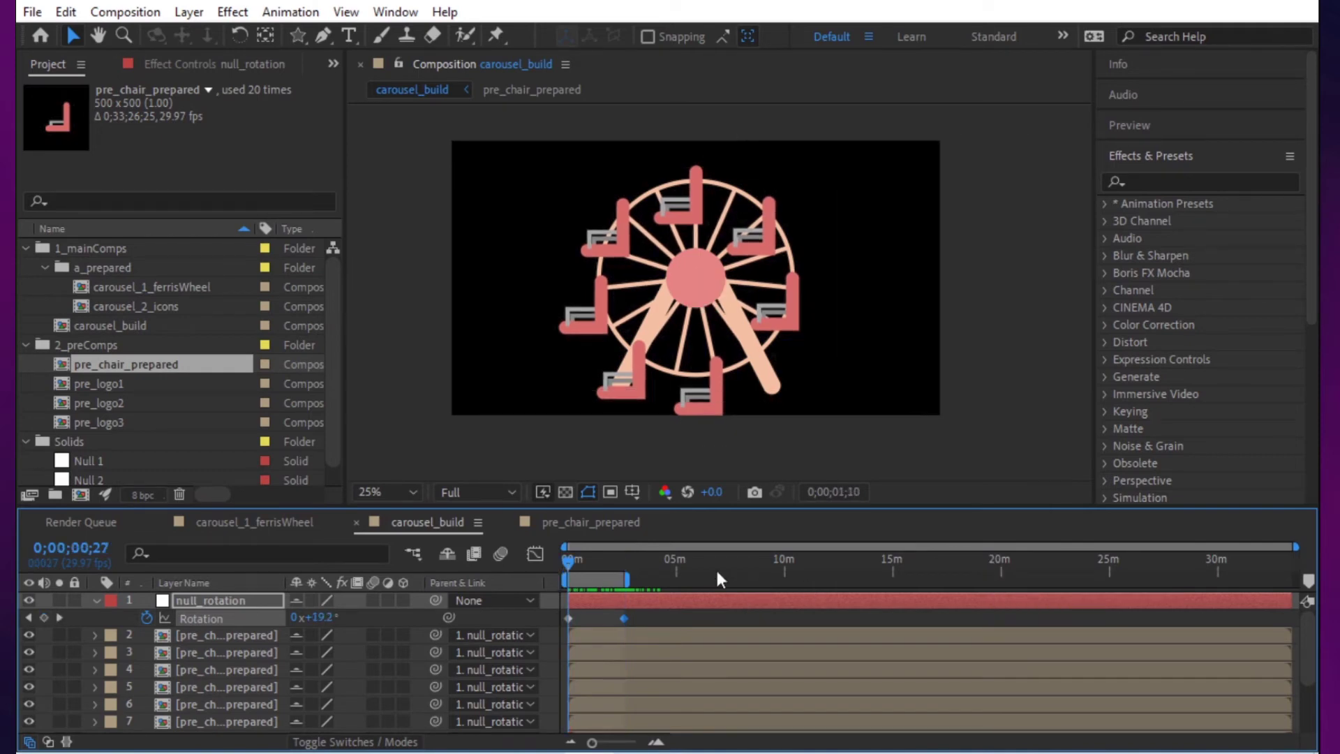
{"action": "left_click_drag", "start_coordinate": [566, 567], "coordinate": [596, 567]}
{"action": "mouse_move", "coordinate": [582, 572]}
{"action": "left_mouse_down"}
{"action": "mouse_move", "coordinate": [564, 579]}
{"action": "mouse_move", "coordinate": [706, 567]}
{"action": "mouse_move", "coordinate": [641, 569]}
{"action": "mouse_move", "coordinate": [596, 591]}
{"action": "left_mouse_up"}
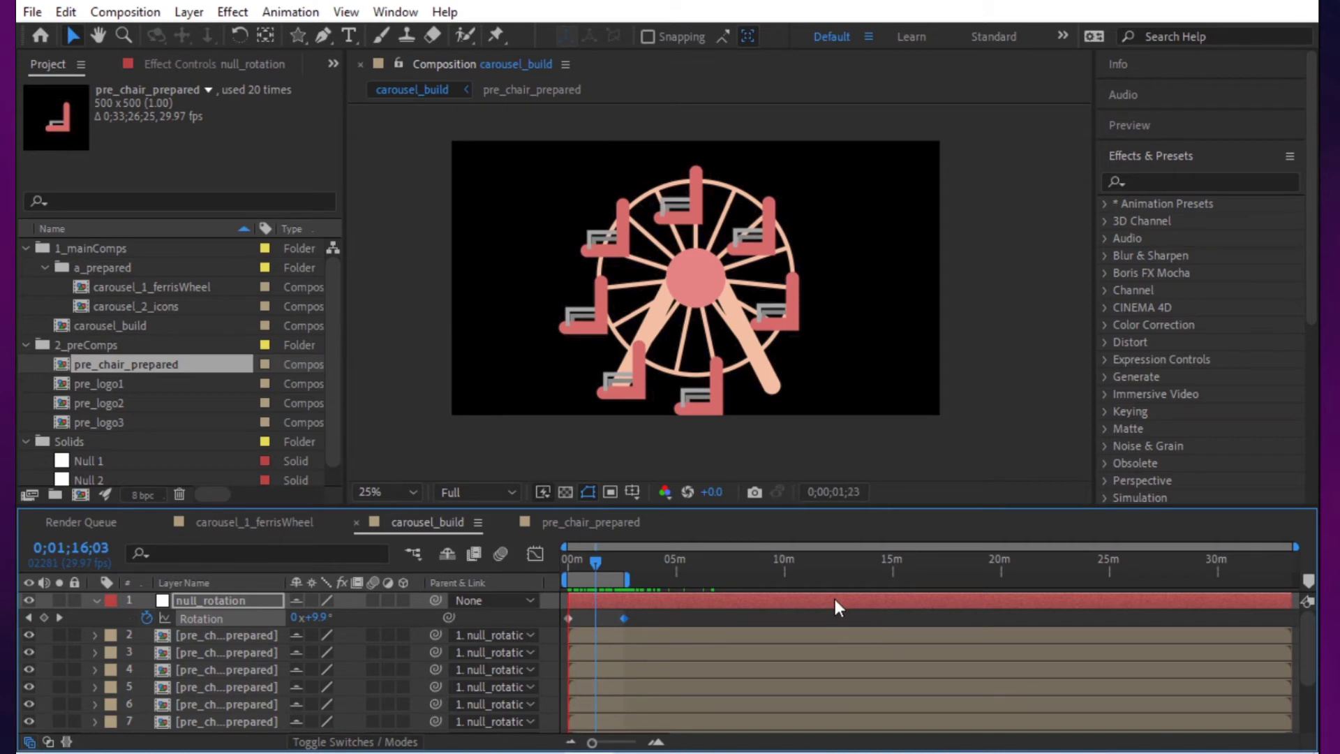
Step: Add a new null object to the composition and name it master
{"action": "scroll", "coordinate": [573, 639], "scroll_direction": "down", "scroll_amount": 3}
{"action": "key", "text": "ctrl+a"}
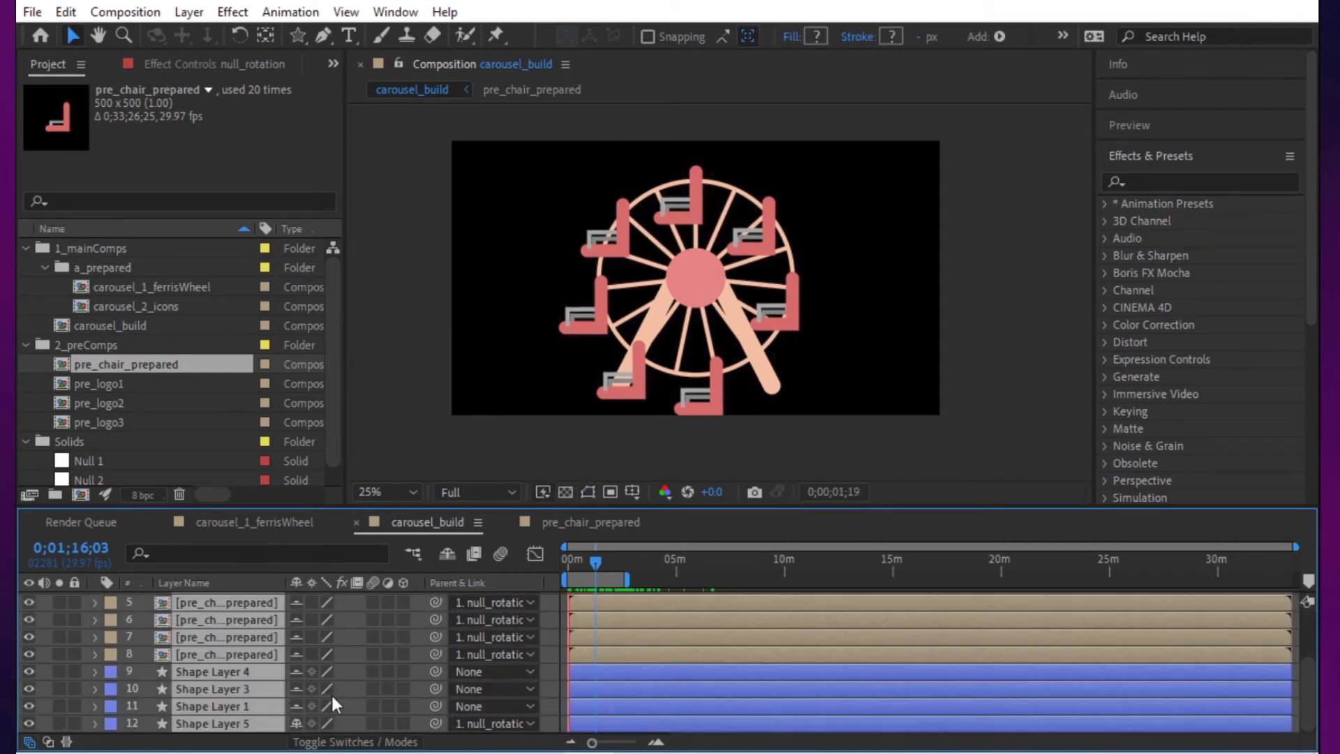
{"action": "key", "text": "ctrl+alt+shift+y"}
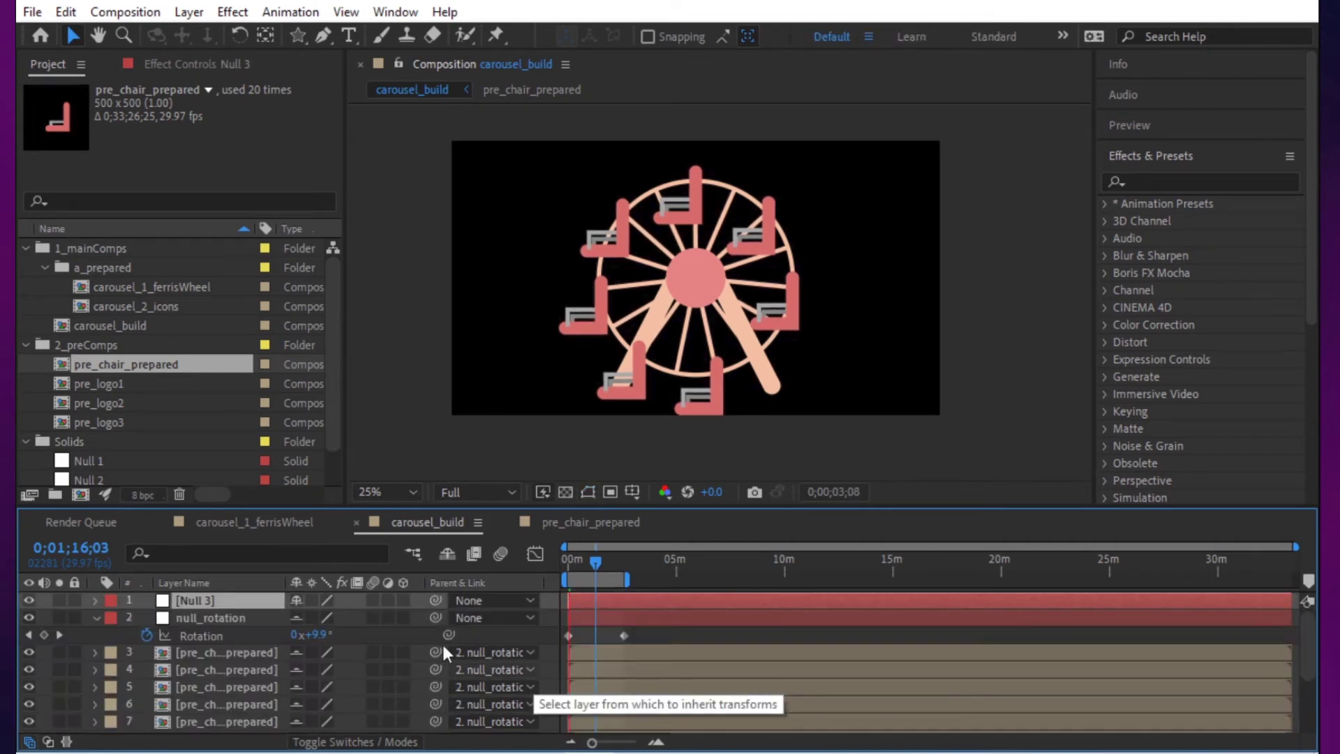
{"action": "key", "text": "Return"}
{"action": "type", "text": "master"}
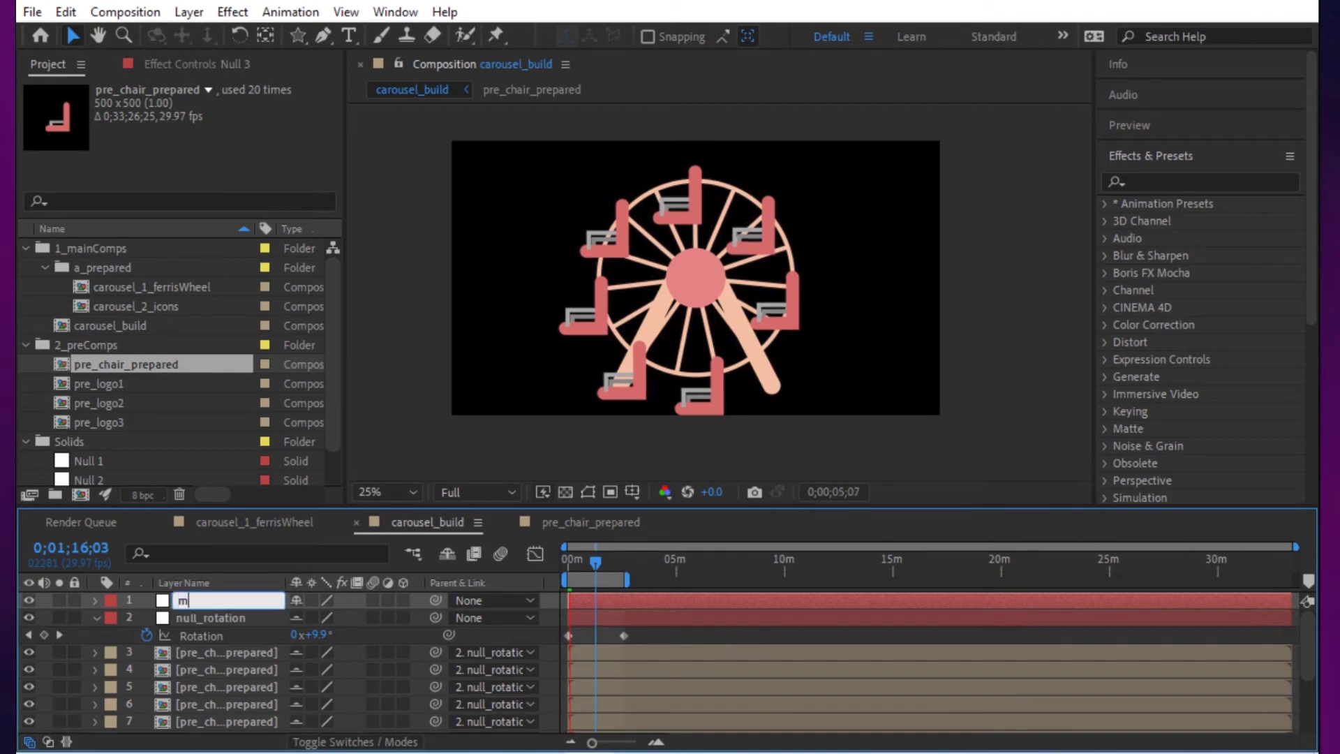
{"action": "key", "text": "Return"}
{"action": "left_click", "coordinate": [718, 635]}
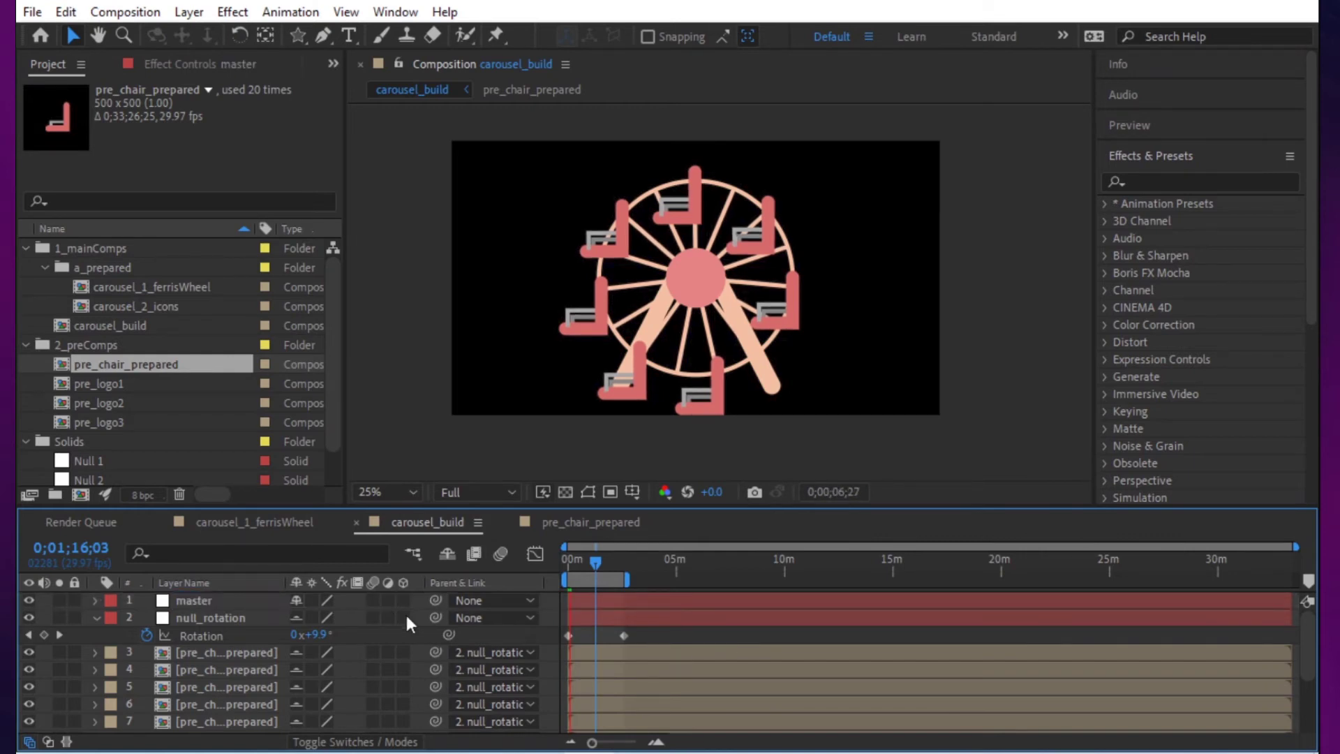
Step: Parent null_rotation and Shape Layers 4, 3 and 1 to the master null
{"action": "left_click_drag", "start_coordinate": [434, 618], "coordinate": [220, 594]}
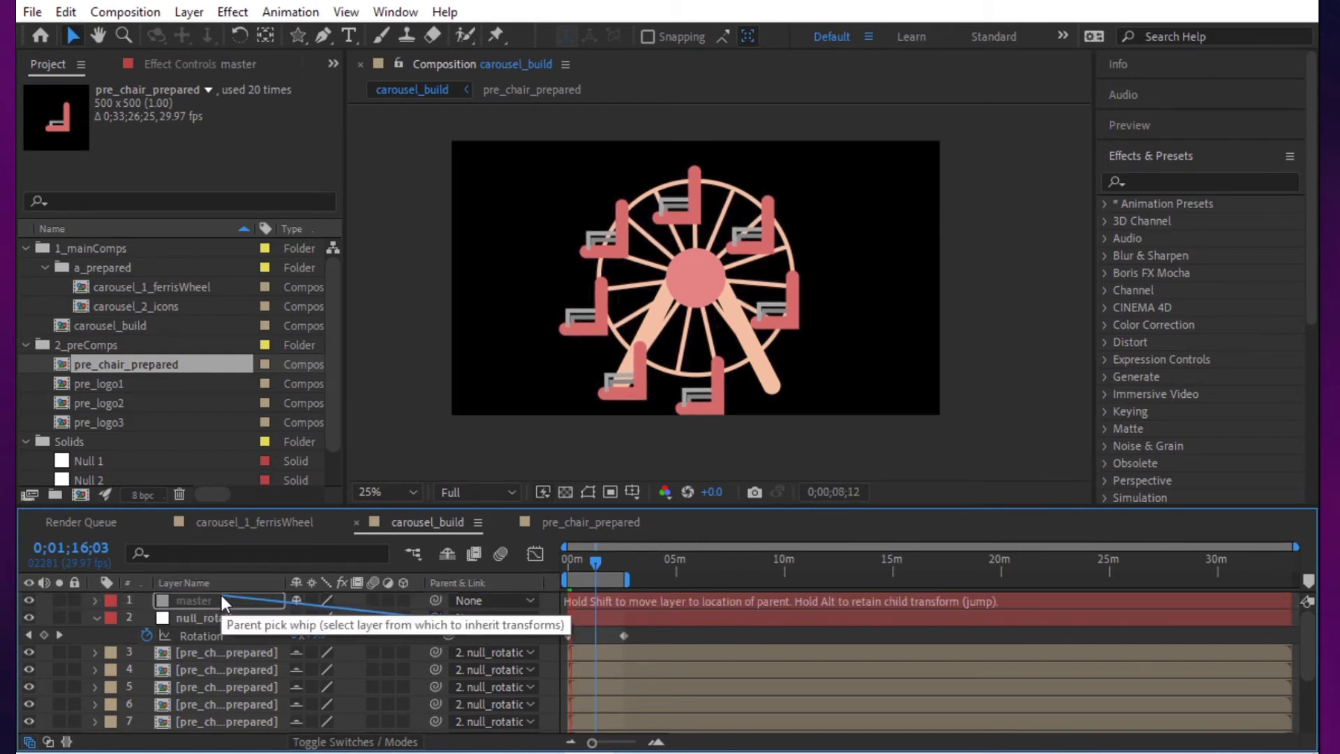
{"action": "scroll", "coordinate": [240, 704], "scroll_direction": "down", "scroll_amount": 3}
{"action": "left_click", "coordinate": [252, 670]}
{"action": "left_click", "coordinate": [242, 707], "text": "shift"}
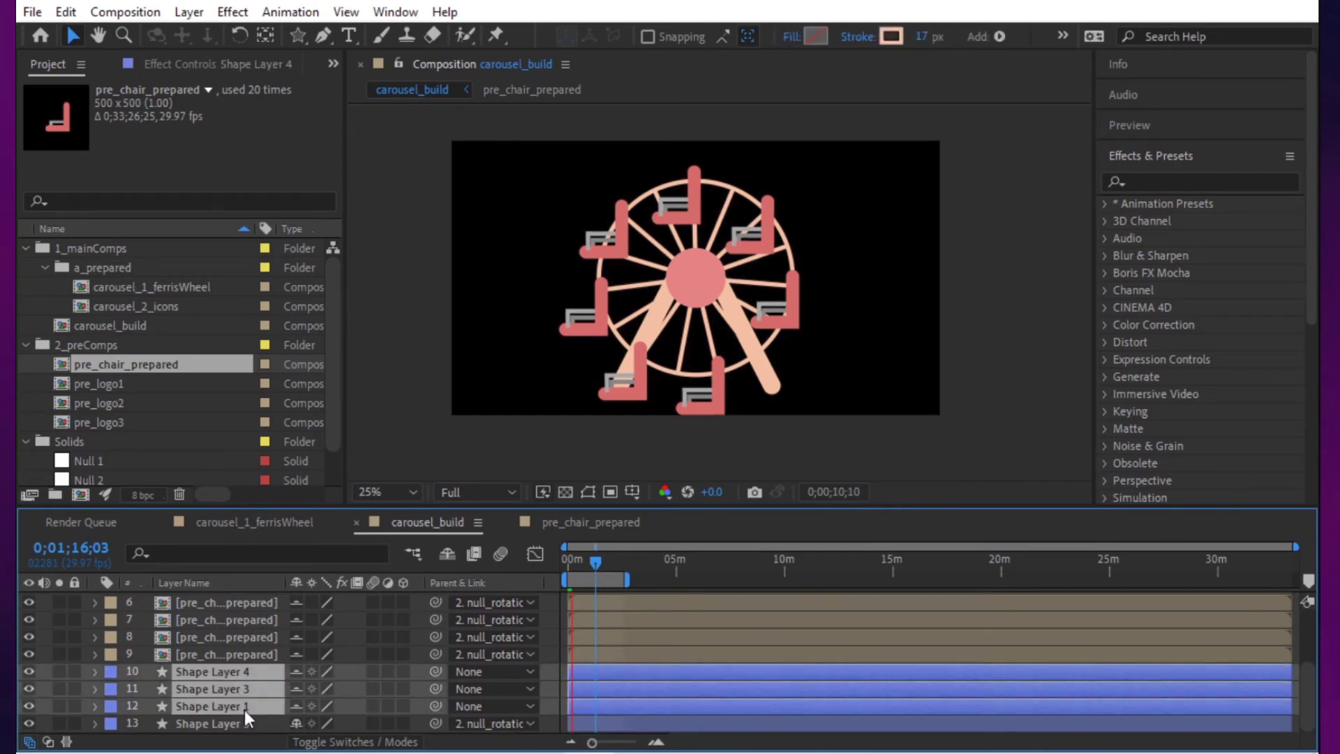
{"action": "left_click", "coordinate": [487, 701]}
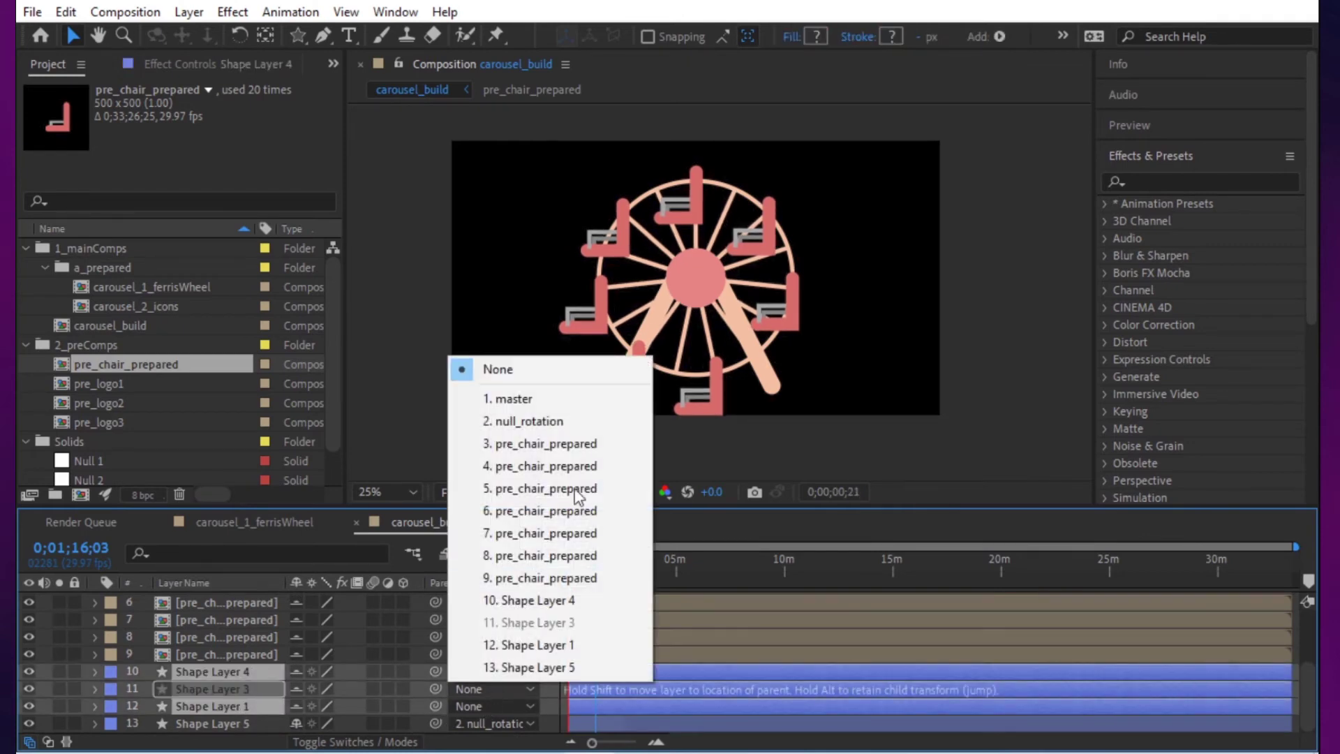
{"action": "left_click", "coordinate": [556, 396]}
Step: Scale the master null to 77% to shrink the whole ferris wheel
{"action": "key", "text": "1"}
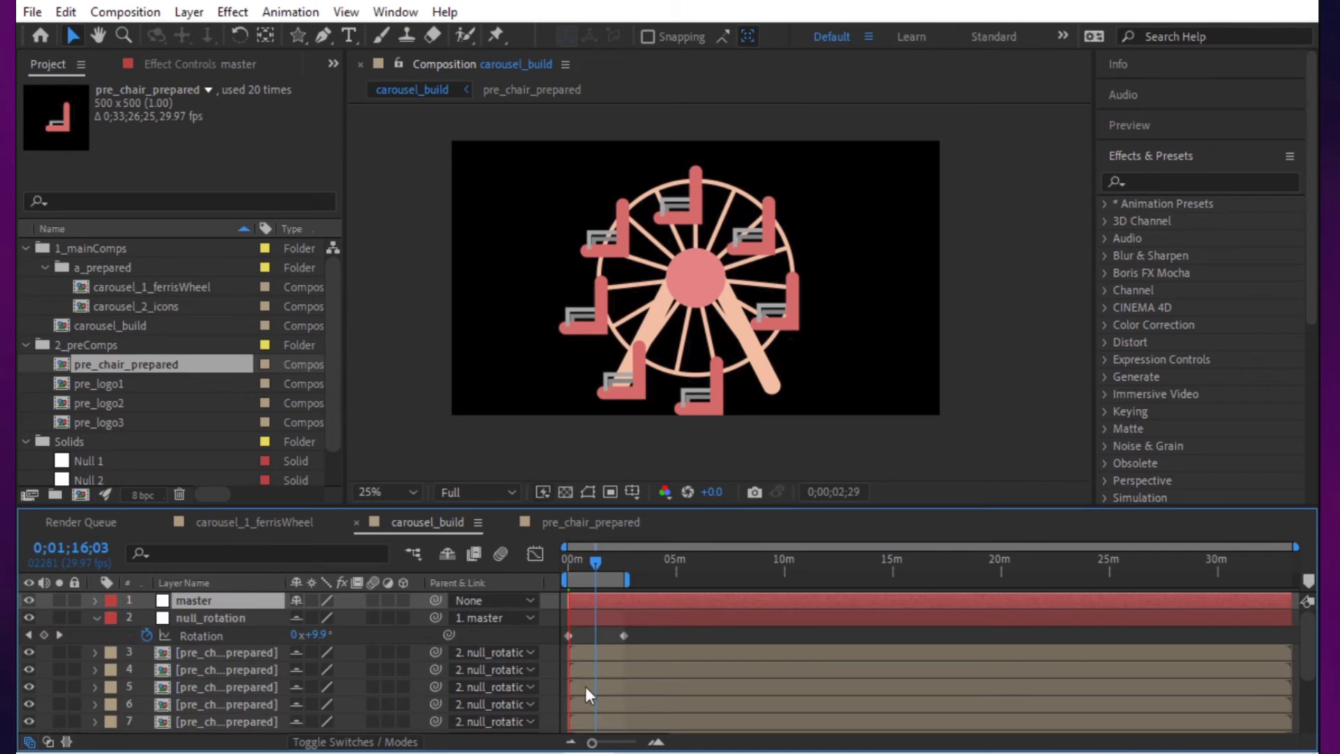
{"action": "key", "text": "s"}
{"action": "left_click_drag", "start_coordinate": [310, 618], "coordinate": [295, 616]}
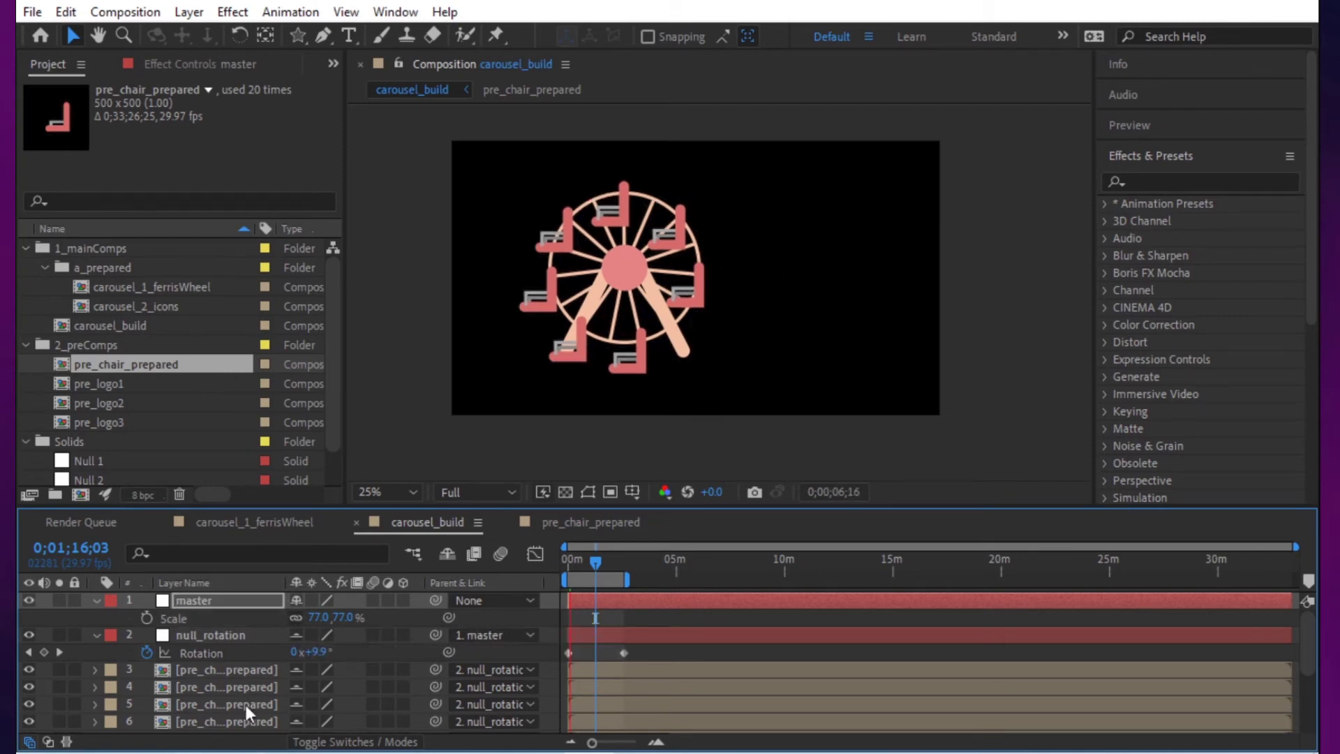
Step: Scale all seven pre_chair_prepared layers together to 71% and move the playhead to 0;07;08;14
{"action": "left_click", "coordinate": [237, 672]}
{"action": "scroll", "coordinate": [241, 689], "scroll_direction": "down", "scroll_amount": 1}
{"action": "scroll", "coordinate": [244, 674], "scroll_direction": "down", "scroll_amount": 1}
{"action": "left_click", "coordinate": [261, 653], "text": "shift"}
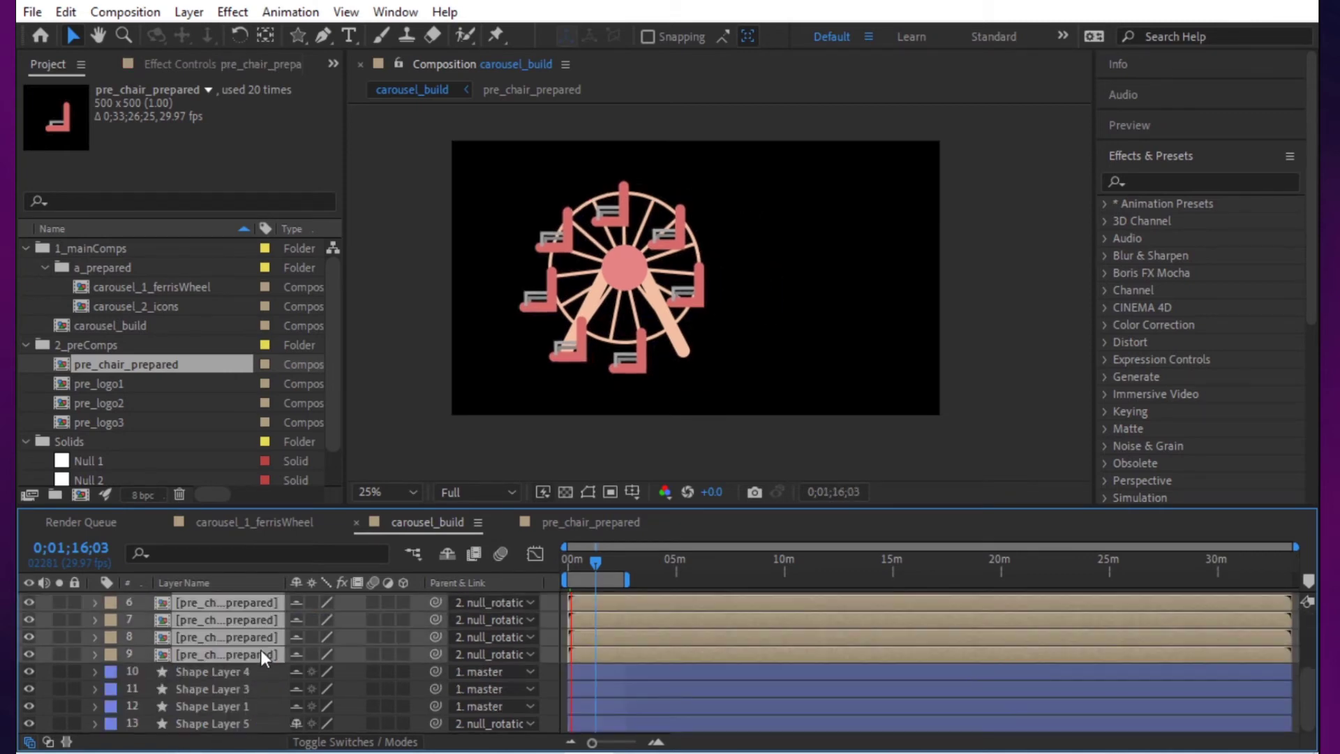
{"action": "key", "text": "s"}
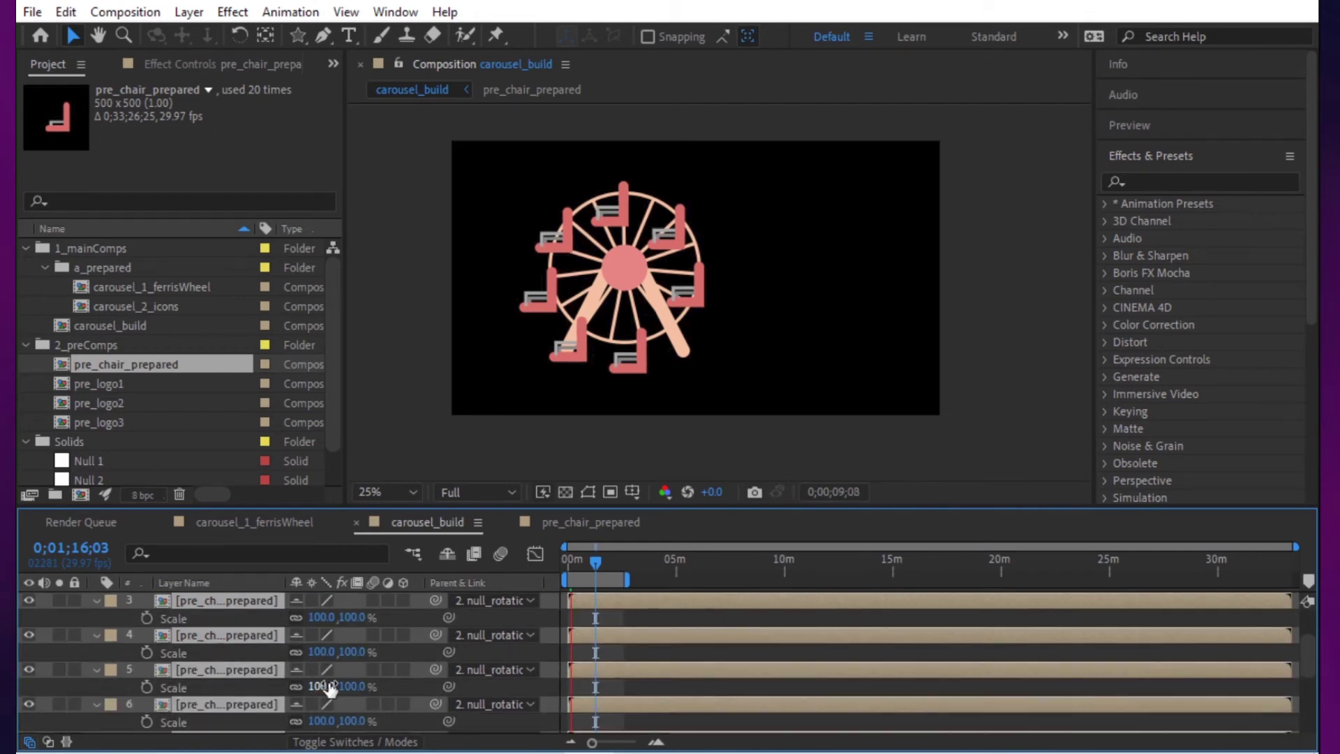
{"action": "left_click_drag", "start_coordinate": [321, 685], "coordinate": [284, 675]}
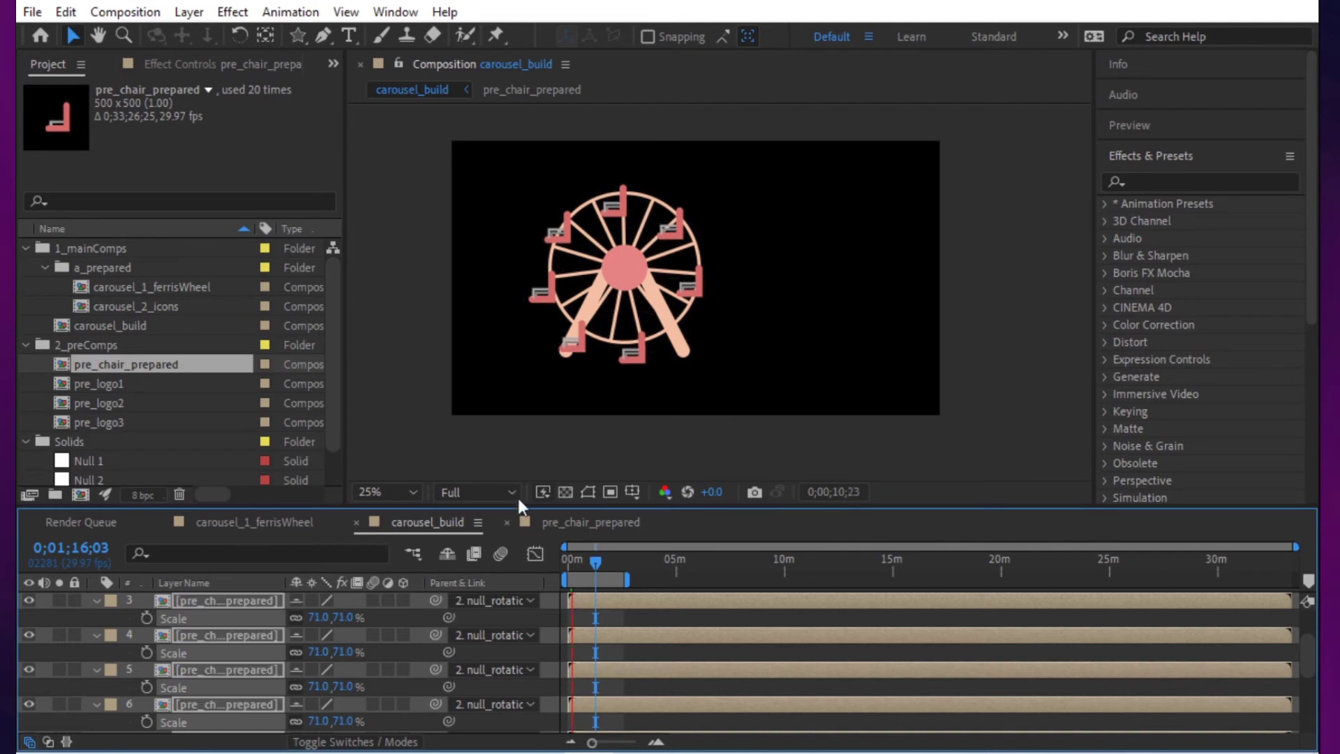
{"action": "left_click", "coordinate": [721, 558]}
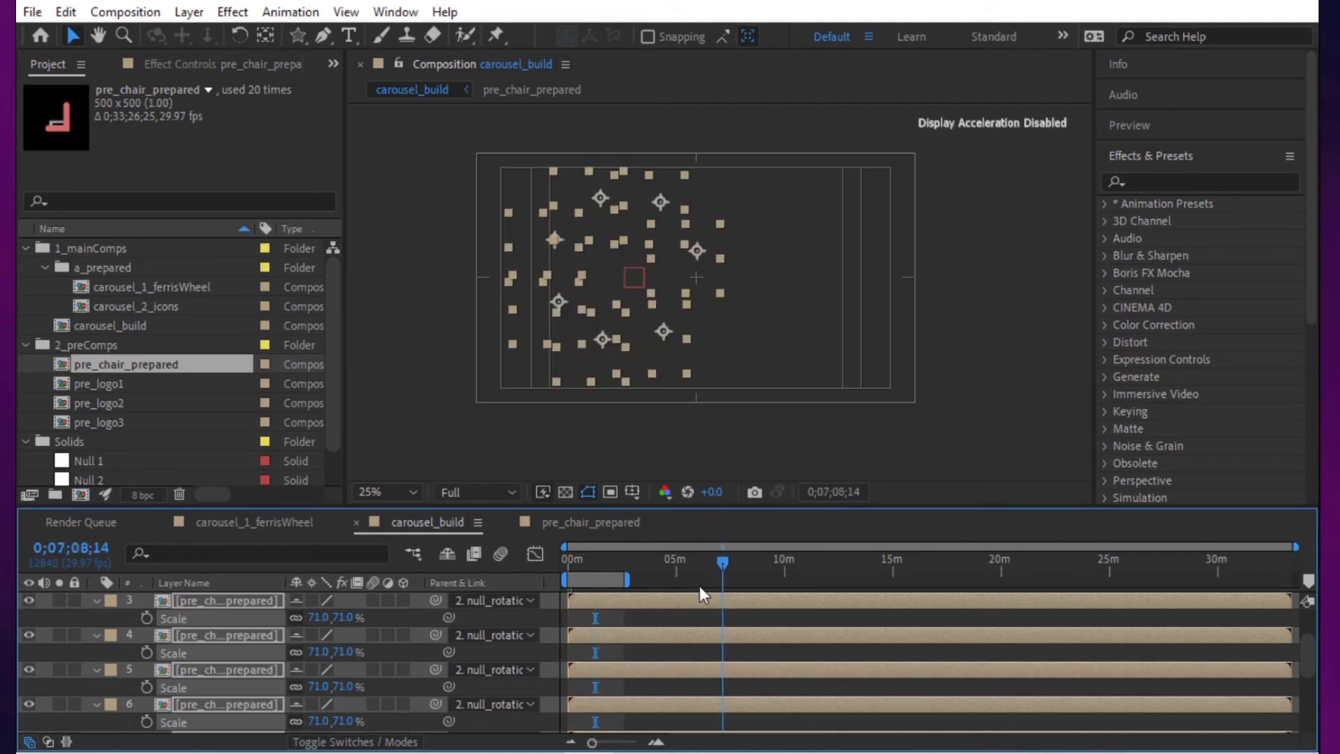
Step: Move the playhead to 0;05;55;04, reveal the master null's position and reset its transform
{"action": "left_click", "coordinate": [696, 558]}
{"action": "scroll", "coordinate": [213, 663], "scroll_direction": "up", "scroll_amount": 2}
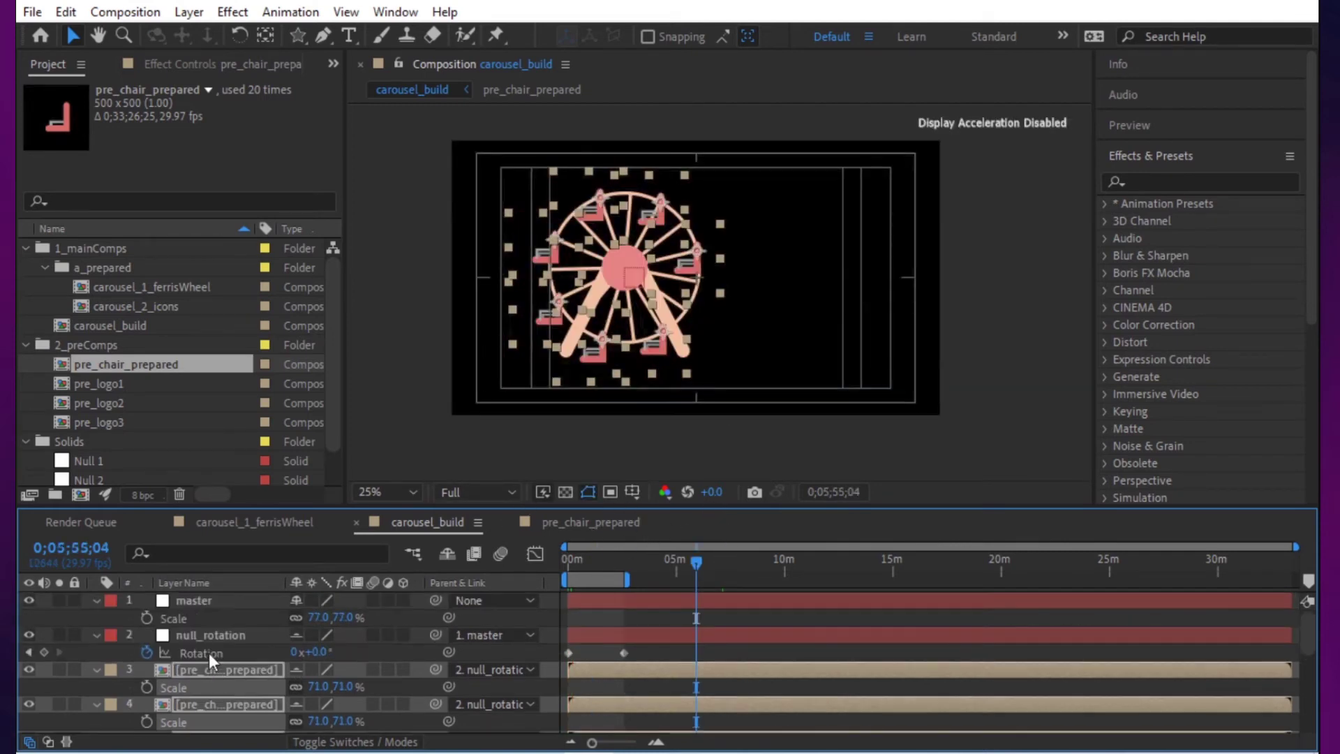
{"action": "left_click", "coordinate": [237, 601]}
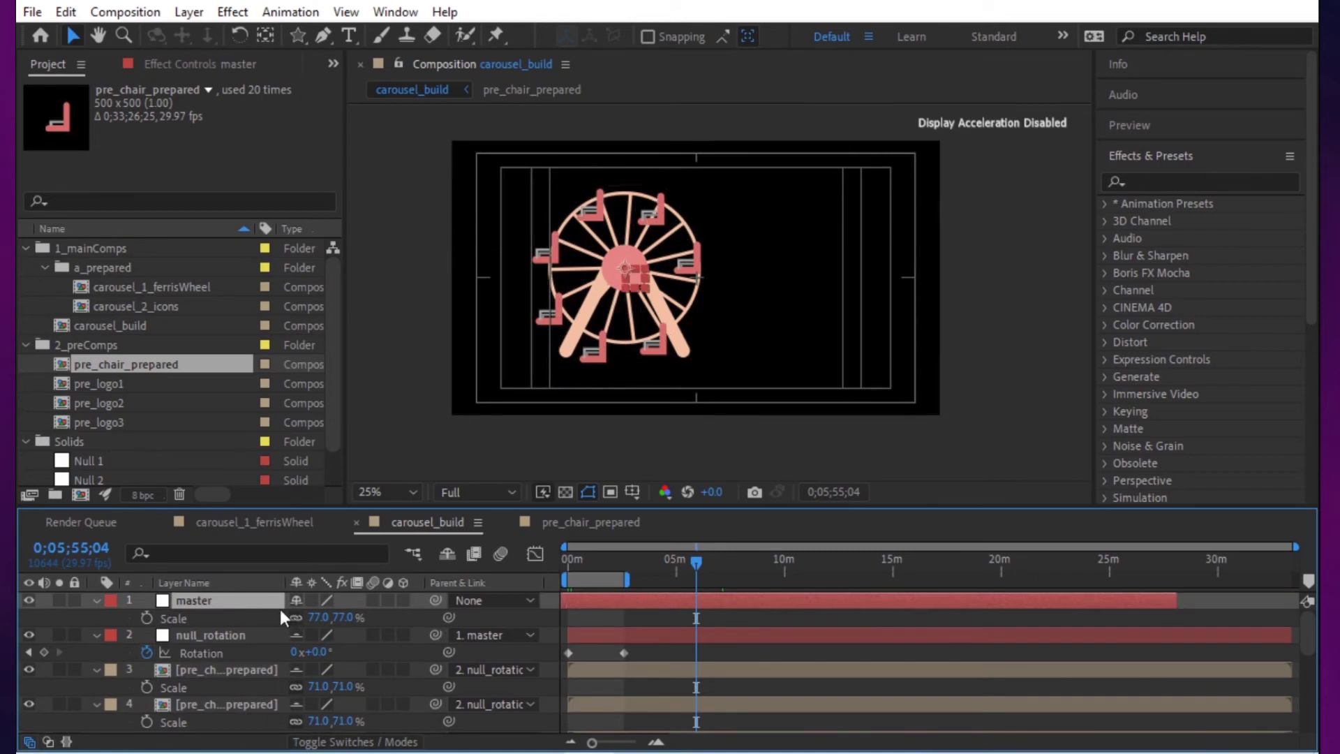
{"action": "key", "text": "shift+p"}
{"action": "left_click", "coordinate": [303, 618]}
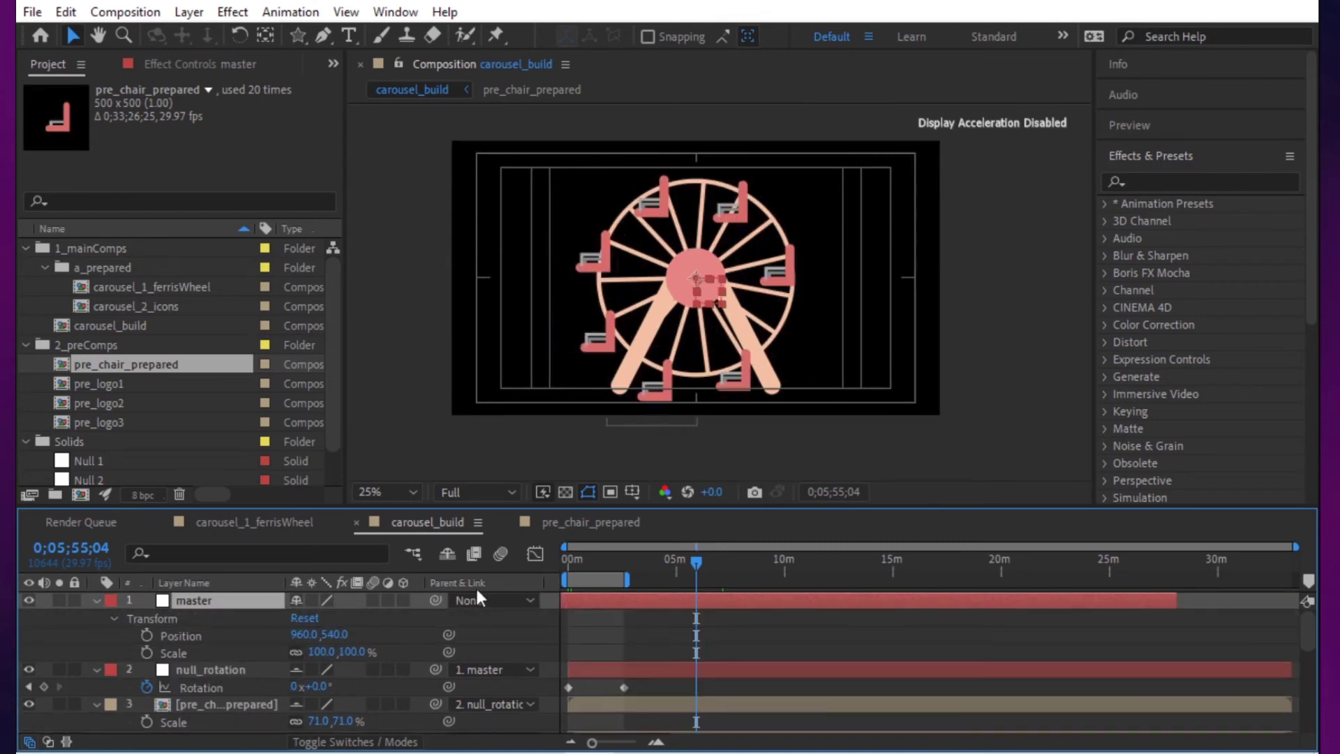
{"action": "left_click", "coordinate": [876, 629]}
{"action": "left_click", "coordinate": [241, 670]}
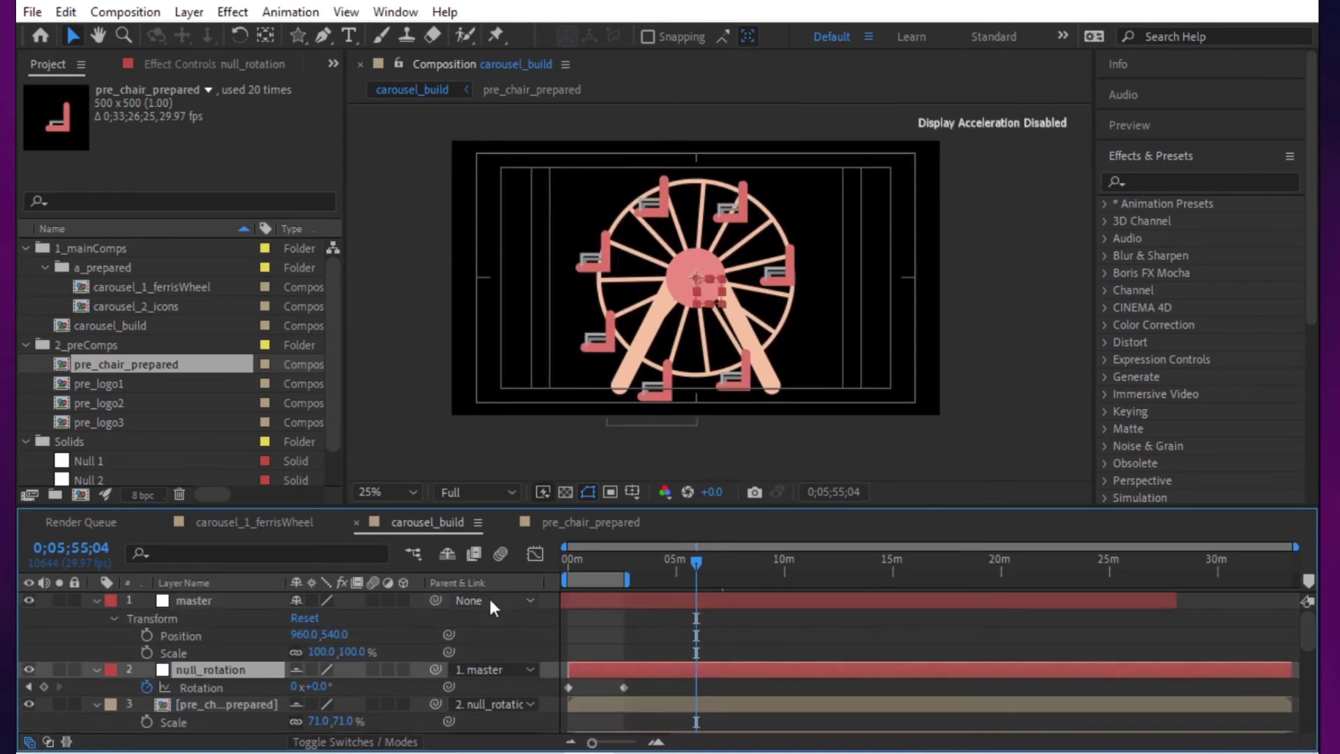
Step: Look over the prepared carousel_2_icons and carousel_1_ferrisWheel compositions and return to carousel_build
{"action": "double_click", "coordinate": [148, 306]}
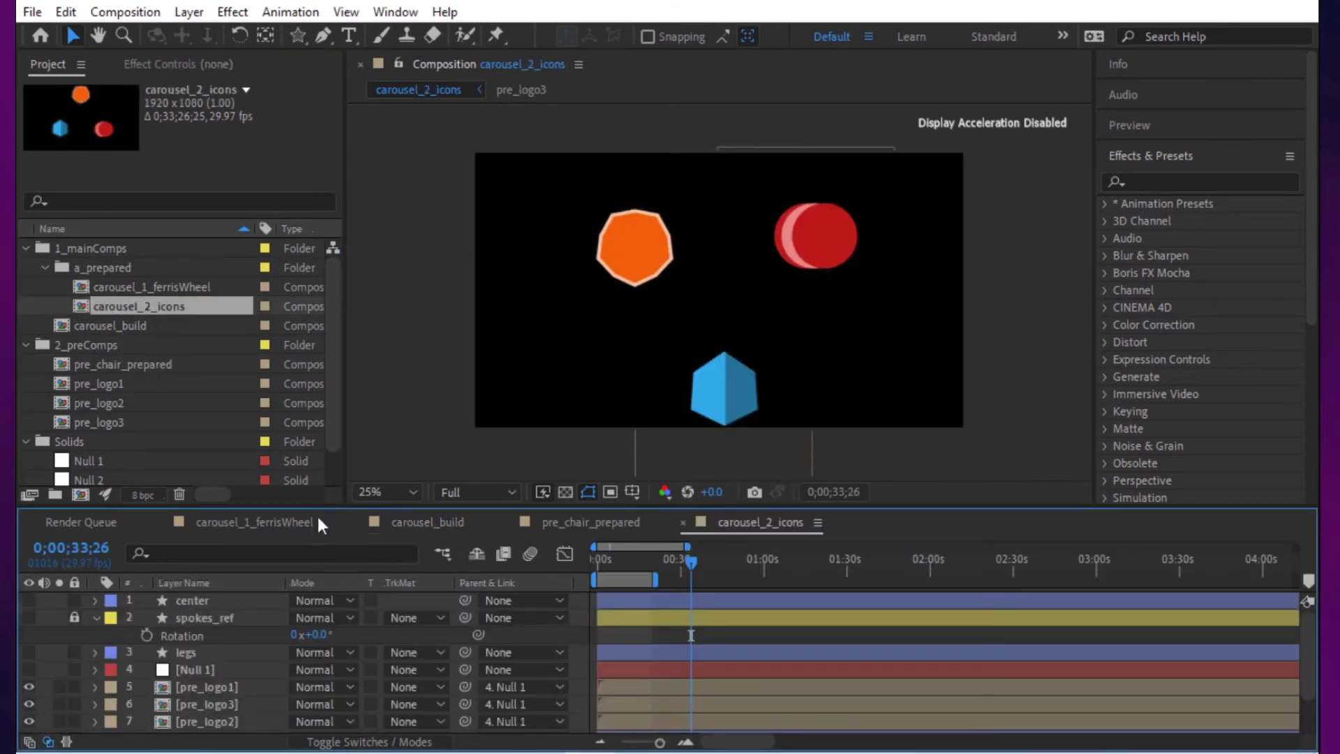
{"action": "left_click", "coordinate": [298, 522]}
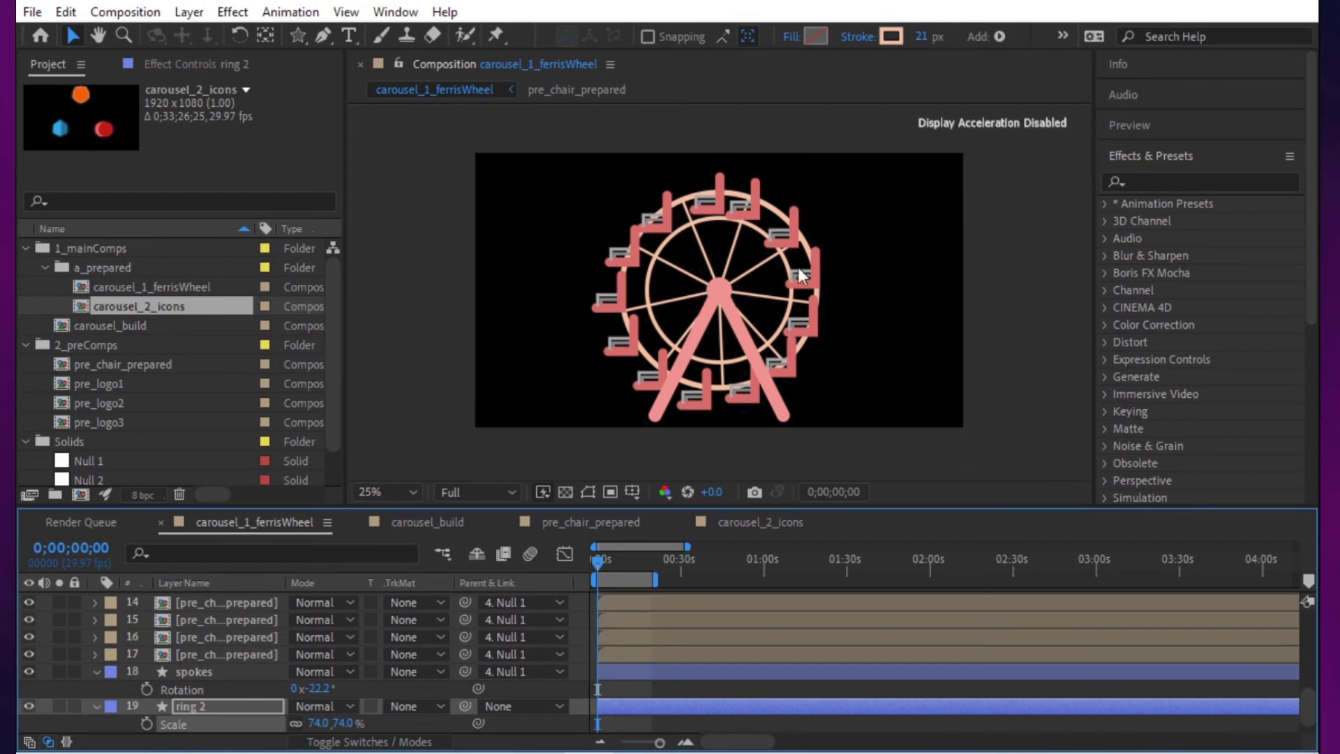
{"action": "left_click", "coordinate": [420, 521]}
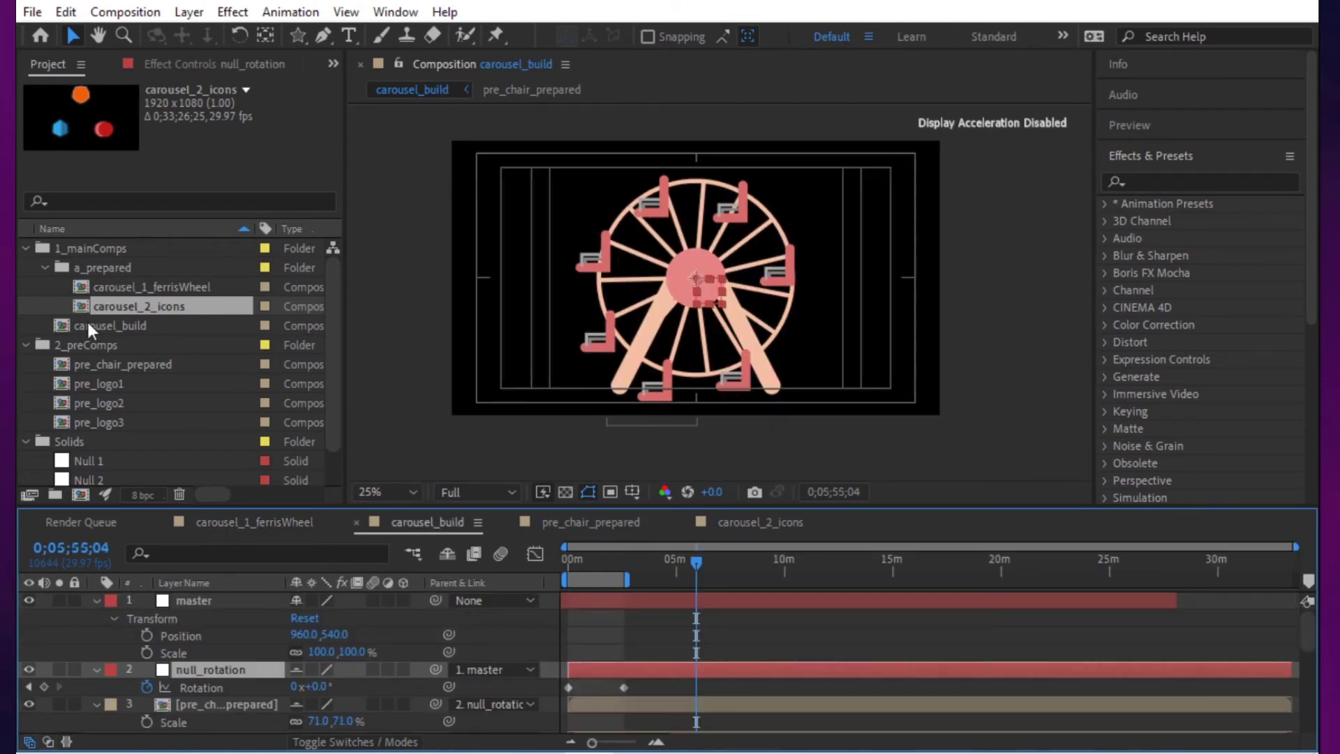
Step: Duplicate the carousel_build composition, rename the copy icons_build and open it
{"action": "left_click", "coordinate": [103, 324]}
{"action": "left_click", "coordinate": [127, 310]}
{"action": "left_click", "coordinate": [124, 325]}
{"action": "key", "text": "ctrl+d"}
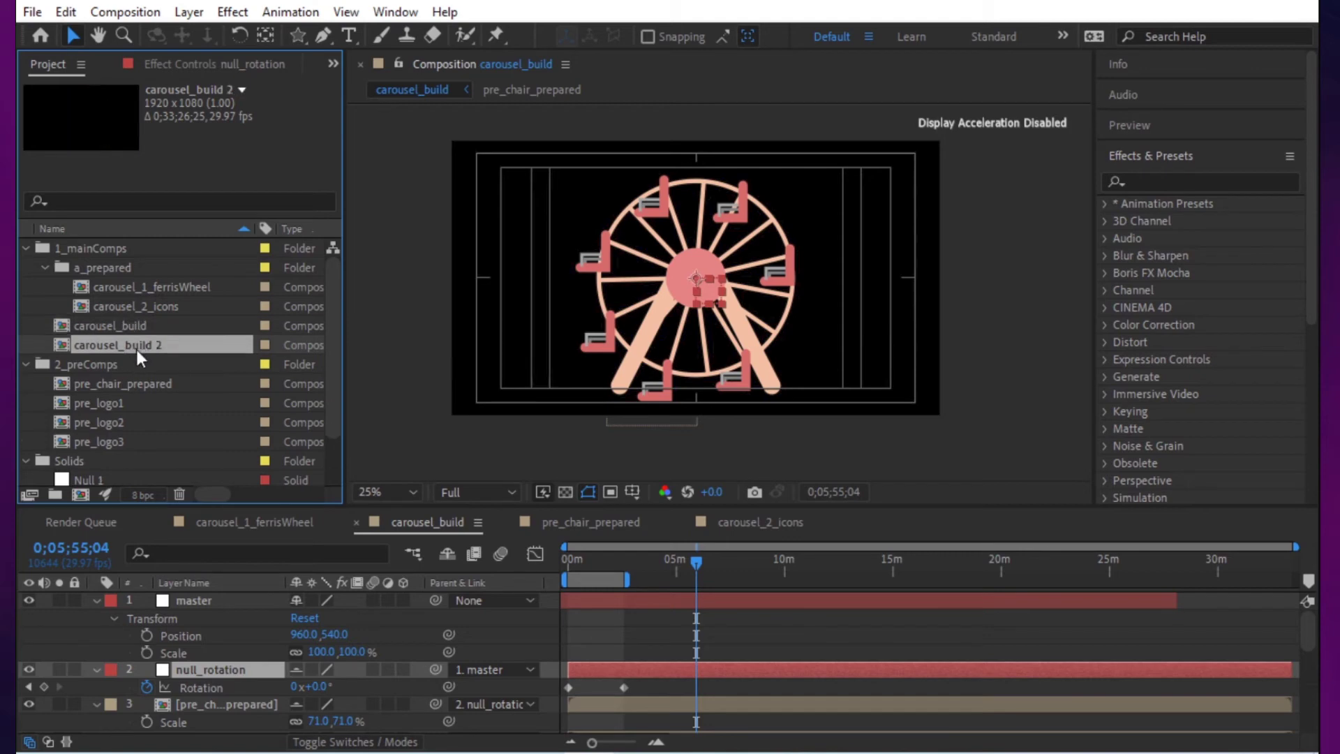
{"action": "key", "text": "Return"}
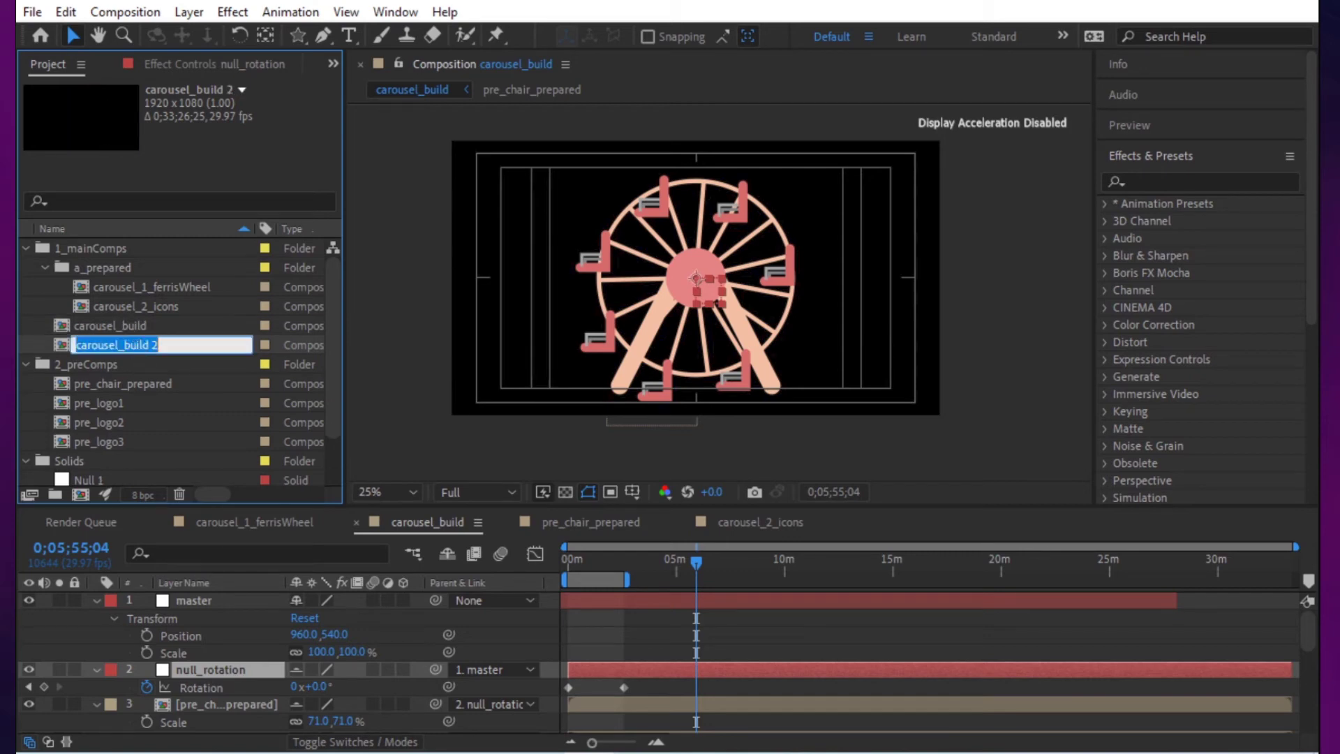
{"action": "type", "text": "icons_build"}
{"action": "key", "text": "Return"}
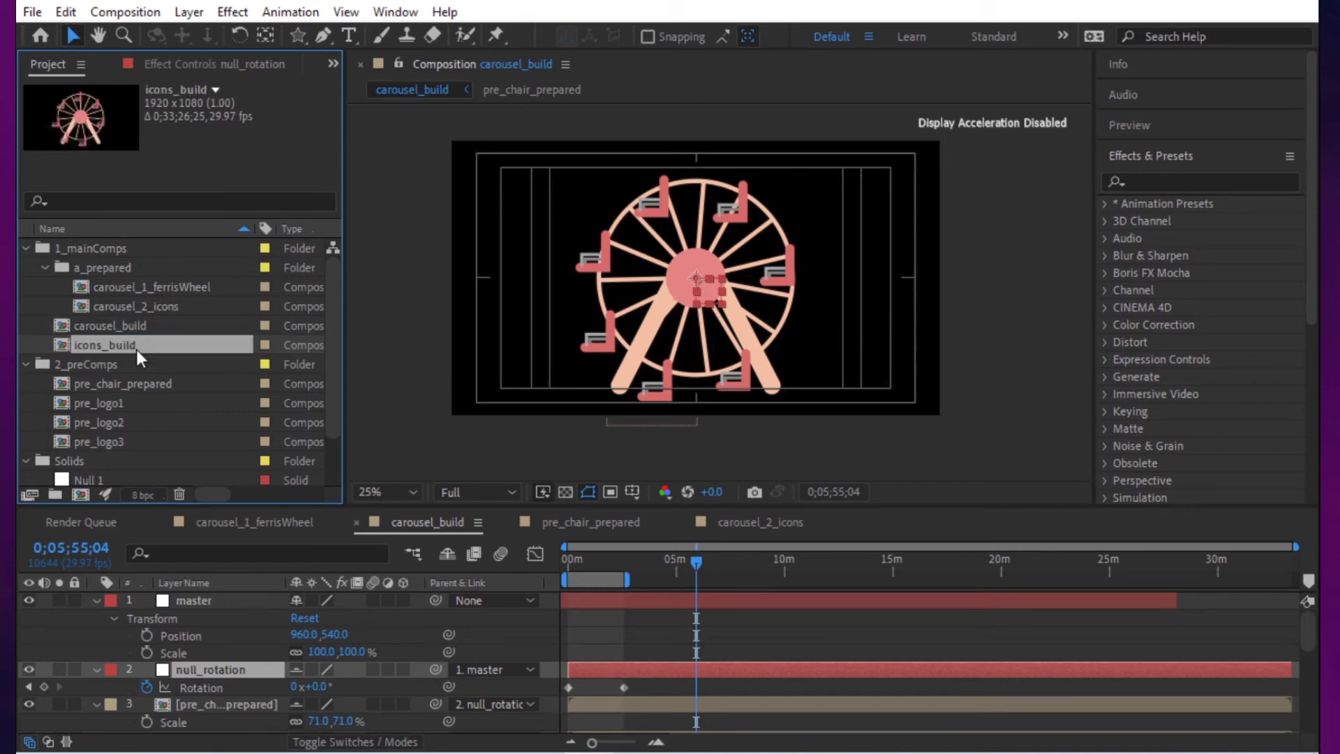
{"action": "double_click", "coordinate": [133, 345]}
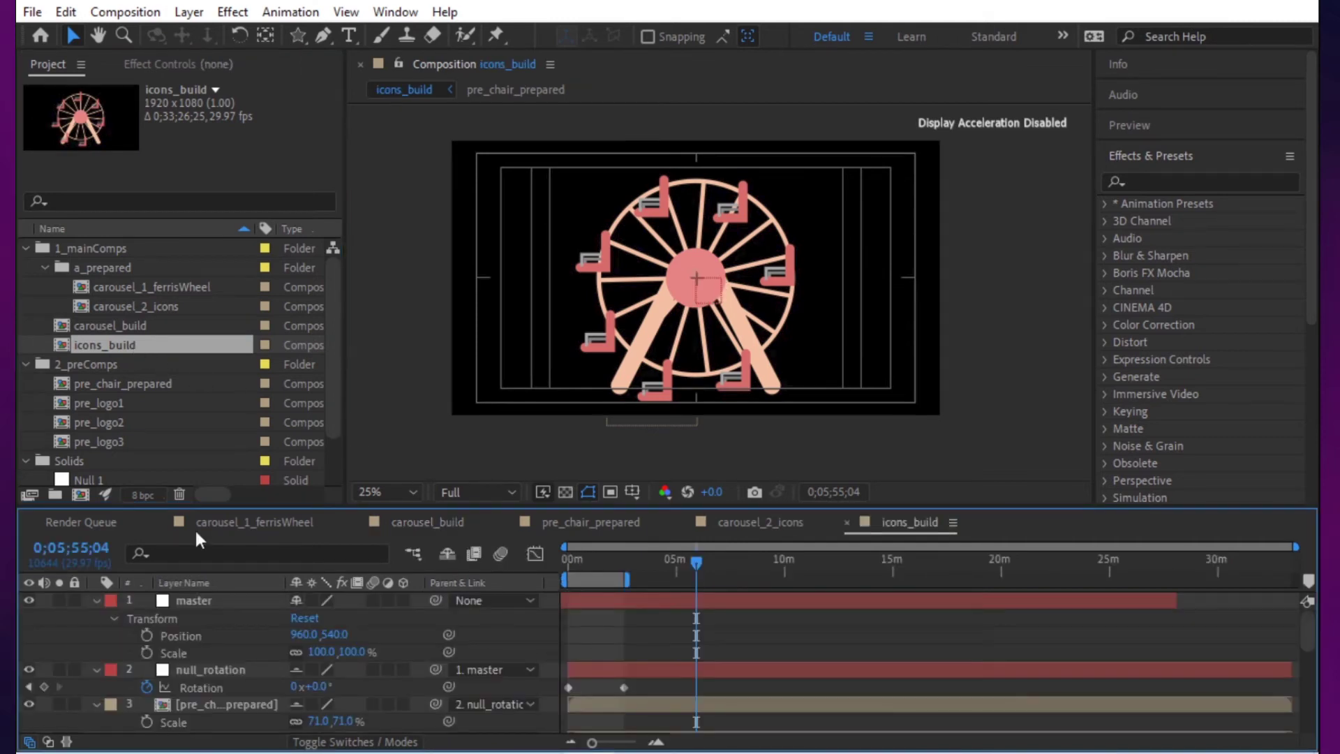
Step: In carousel_2_icons, make the center layer visible, scale it to 197% and return the playhead to the start
{"action": "double_click", "coordinate": [148, 307]}
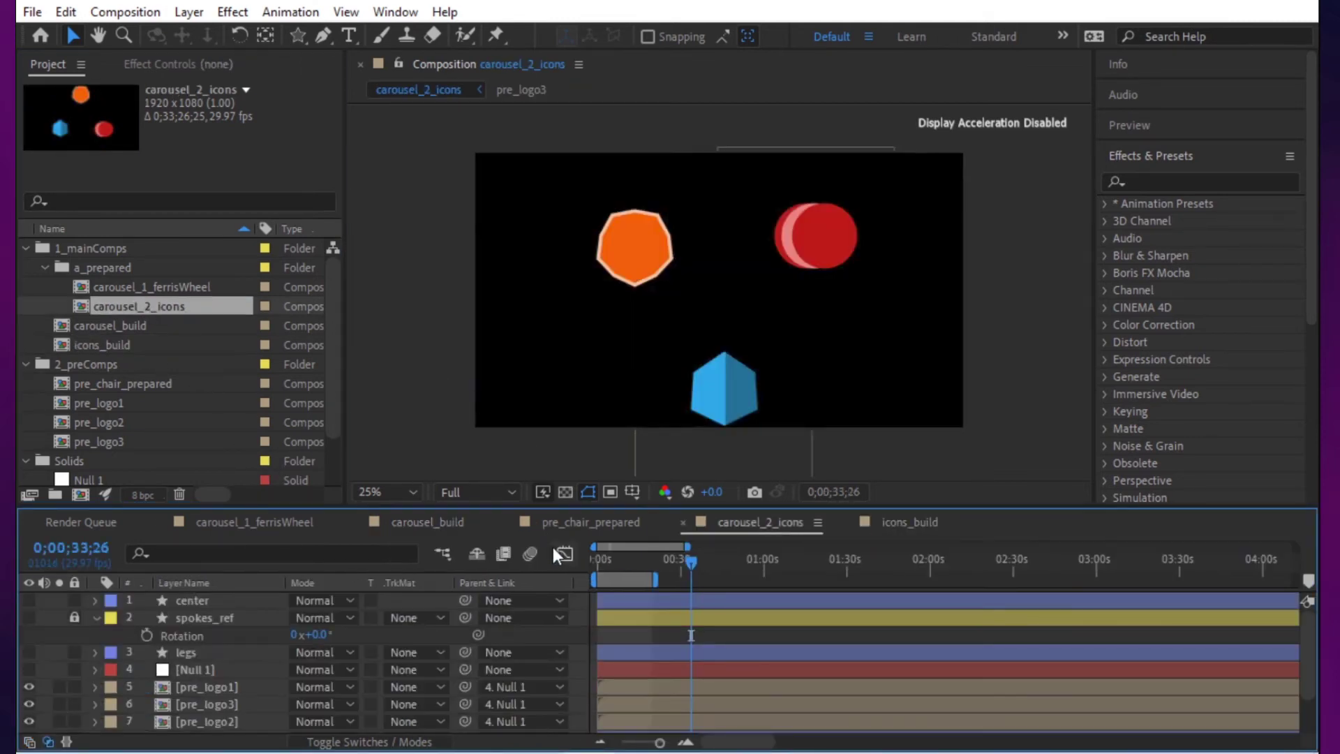
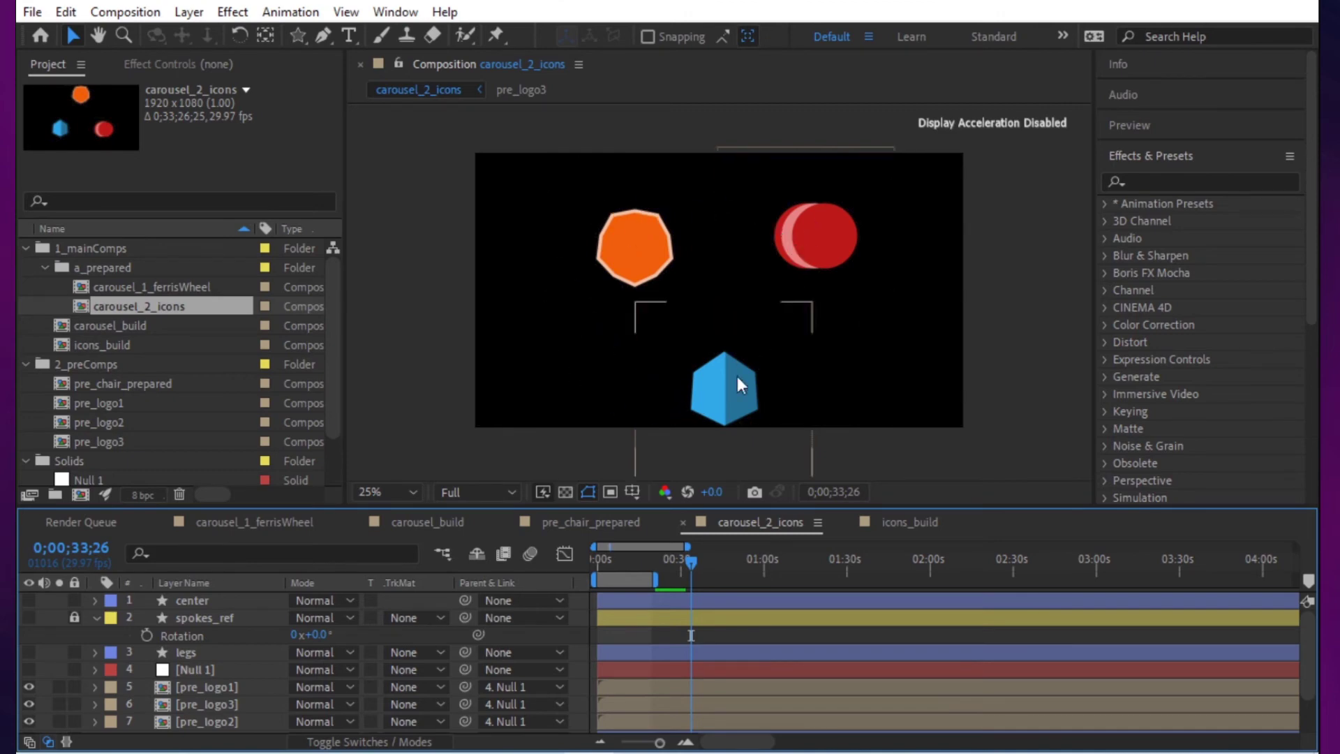
{"action": "left_click_drag", "start_coordinate": [630, 567], "coordinate": [597, 563]}
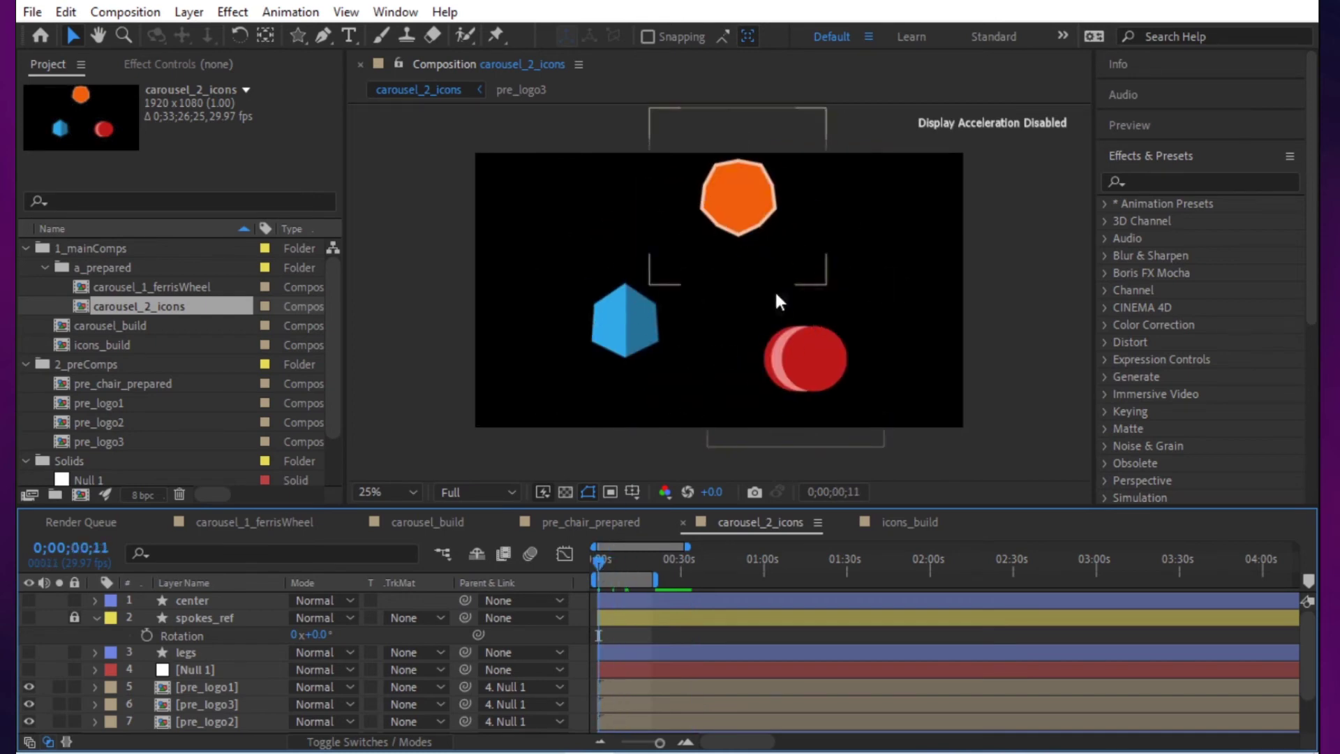
{"action": "left_click", "coordinate": [29, 600]}
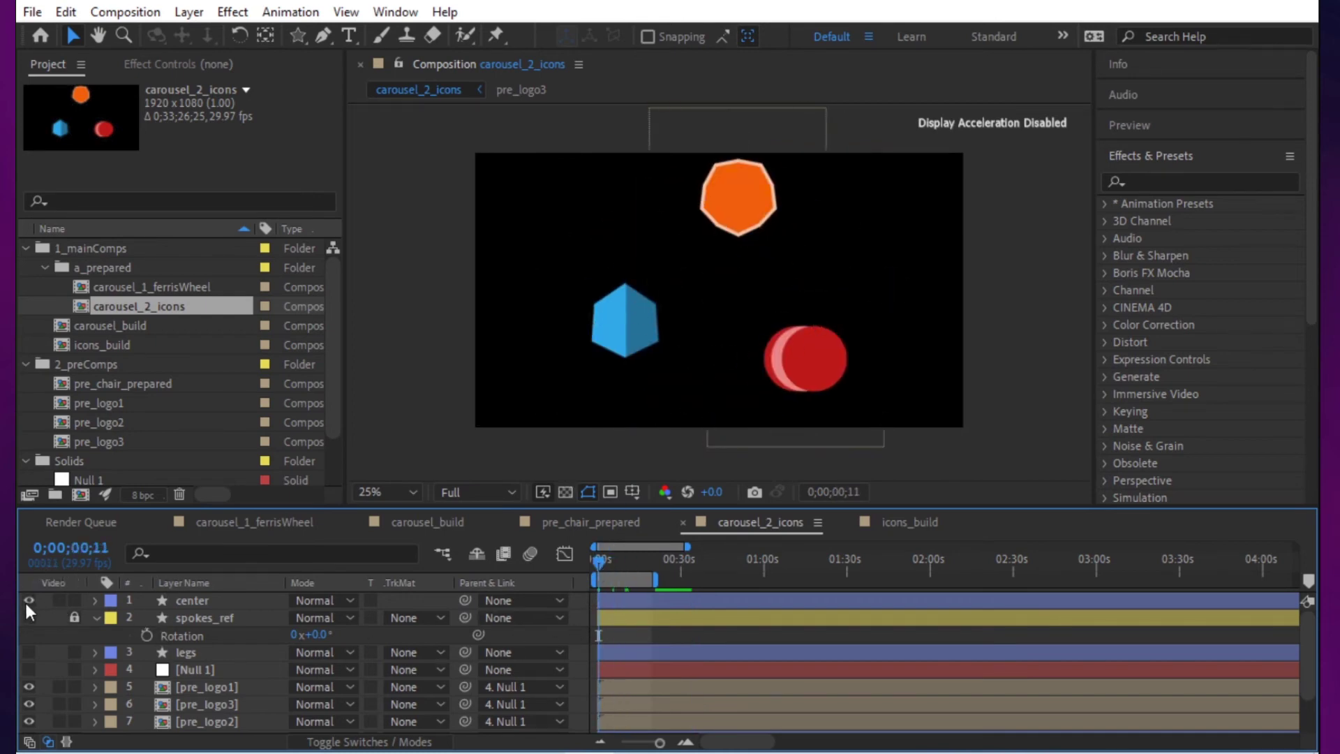
{"action": "left_click", "coordinate": [202, 602]}
{"action": "key", "text": "s"}
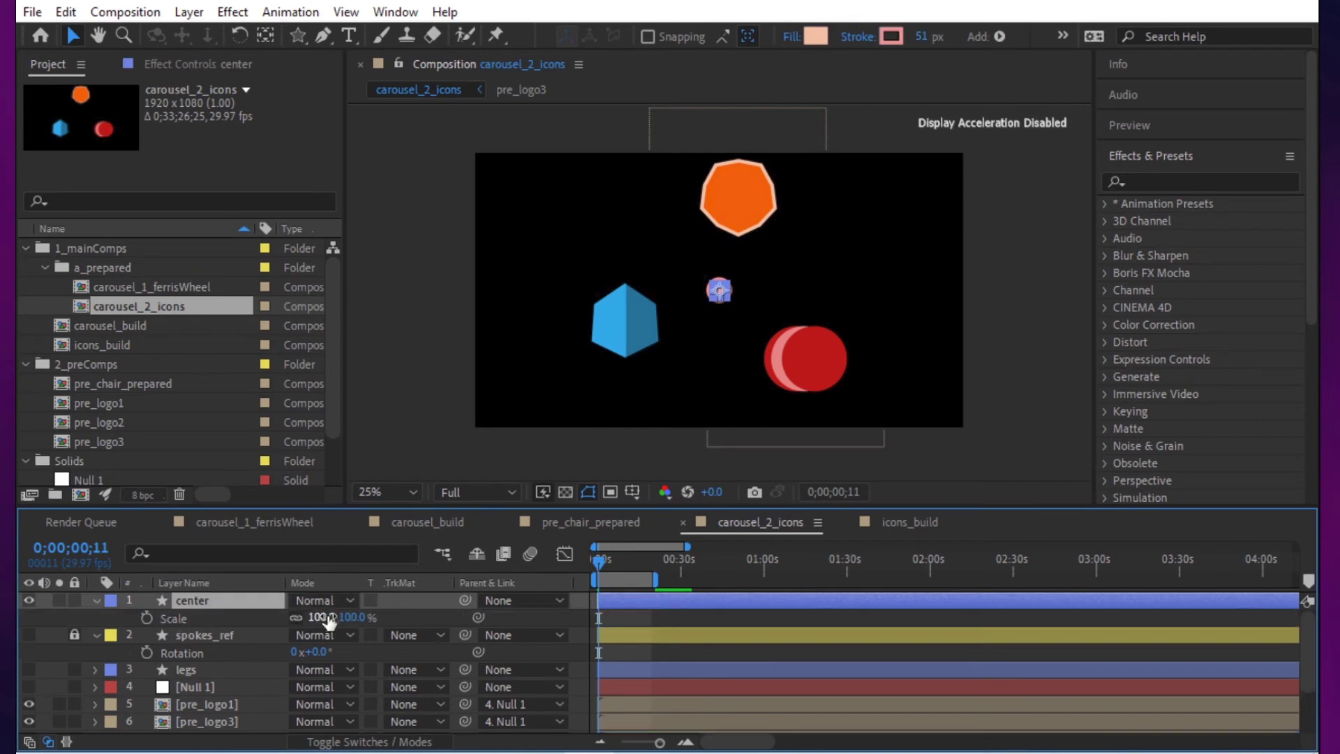
{"action": "left_click_drag", "start_coordinate": [319, 620], "coordinate": [403, 598]}
{"action": "mouse_move", "coordinate": [600, 559]}
{"action": "left_mouse_down"}
{"action": "mouse_move", "coordinate": [666, 561]}
{"action": "mouse_move", "coordinate": [590, 562]}
{"action": "left_mouse_up"}
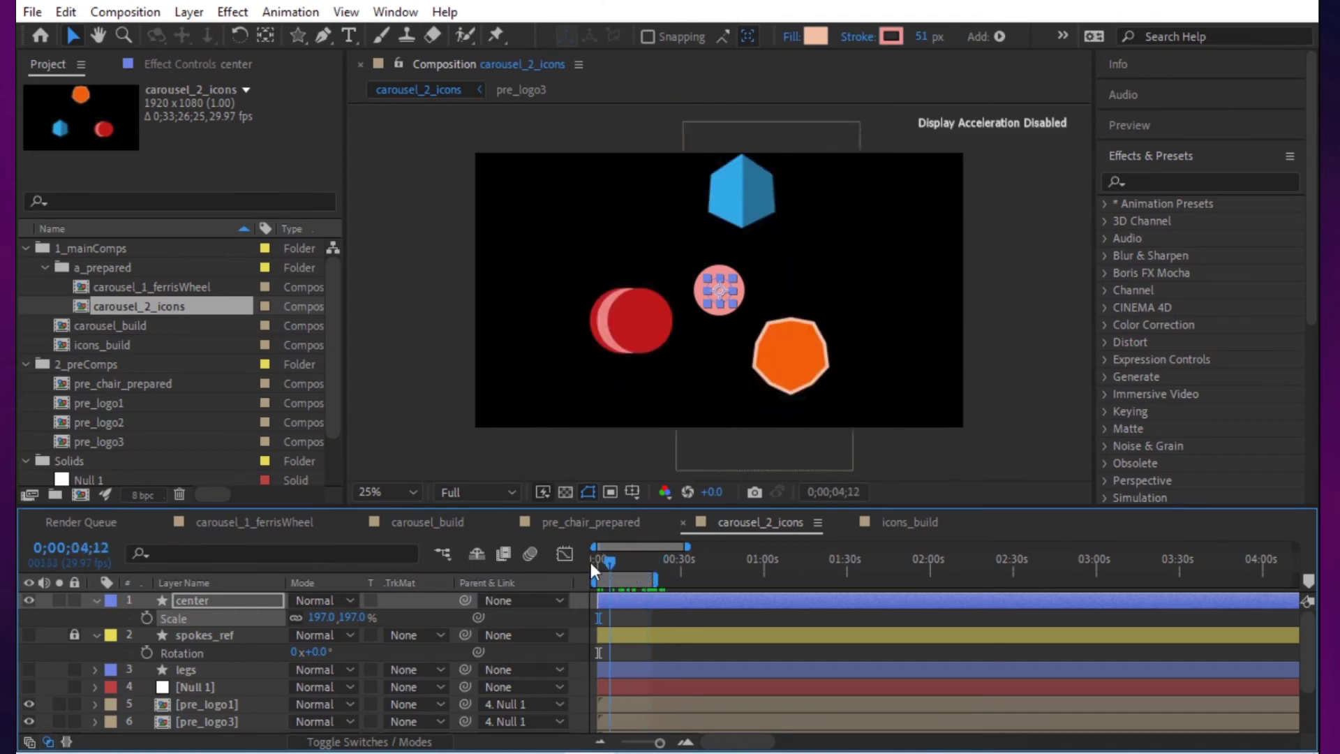
Step: Hide Shape Layers 4, 3, 1 and 5 in icons_build so only the chairs are displayed
{"action": "left_click", "coordinate": [107, 343]}
{"action": "double_click", "coordinate": [118, 346]}
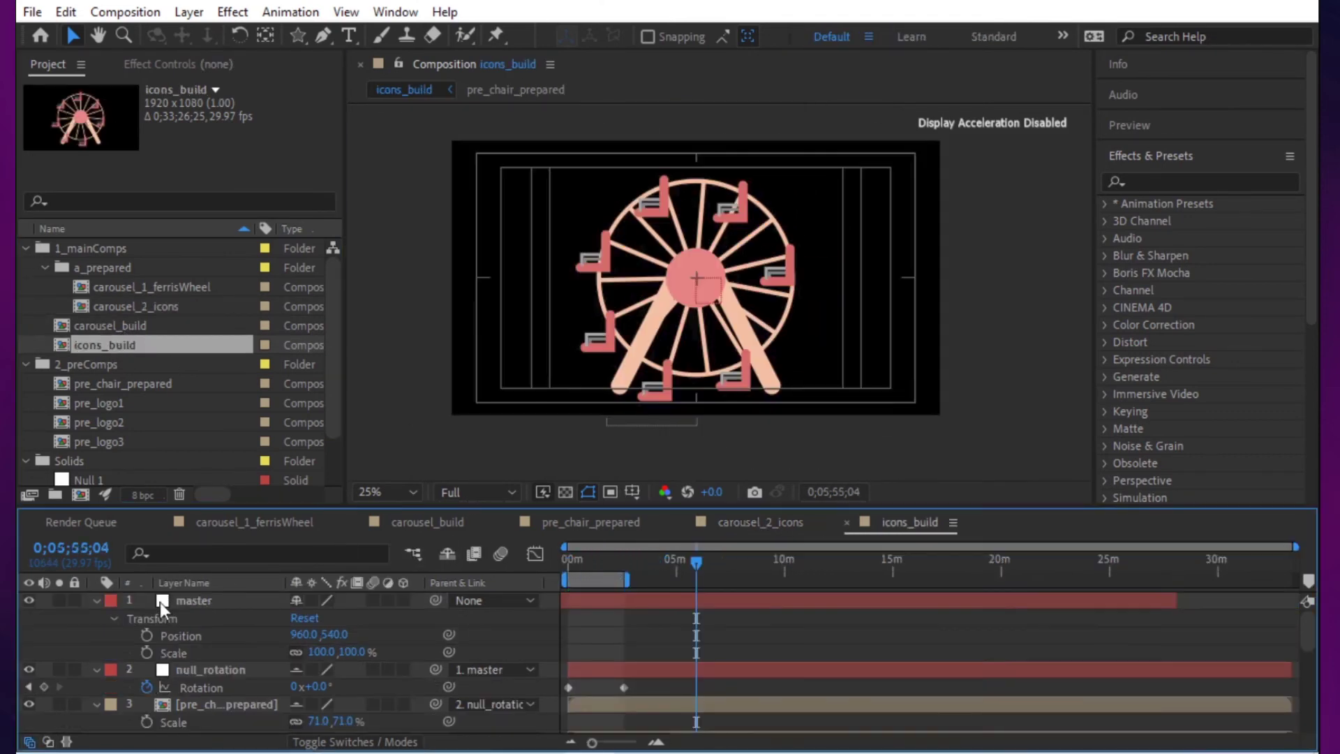
{"action": "scroll", "coordinate": [240, 699], "scroll_direction": "down", "scroll_amount": 6}
{"action": "left_click", "coordinate": [244, 670]}
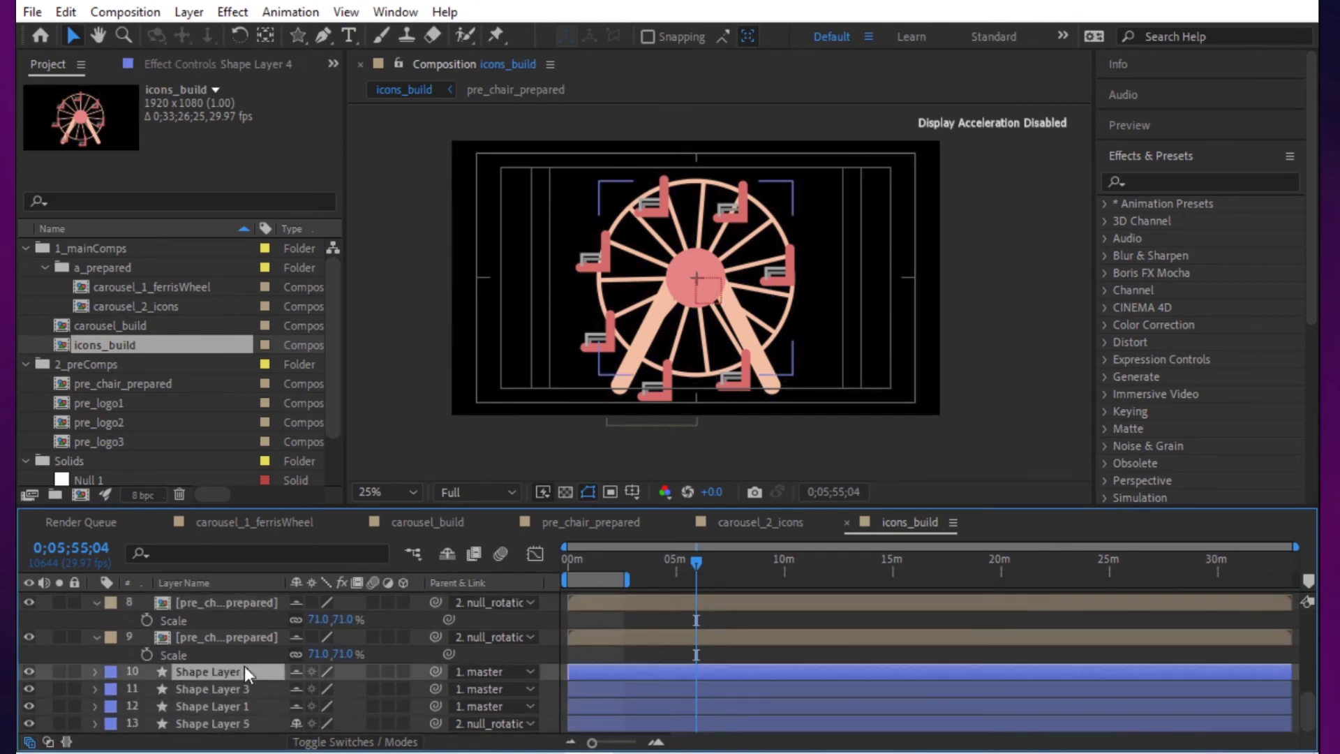
{"action": "left_click", "coordinate": [240, 723], "text": "shift"}
{"action": "left_click", "coordinate": [29, 671]}
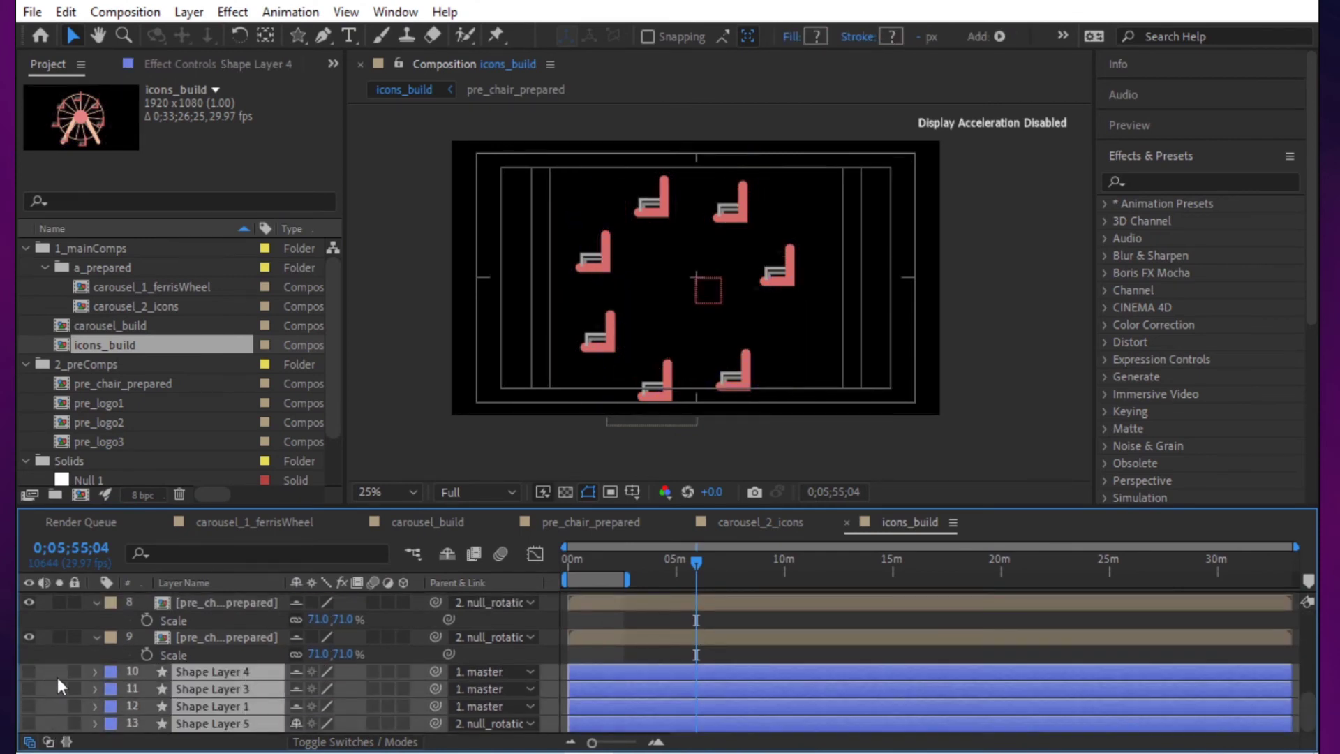
{"action": "left_click", "coordinate": [96, 637]}
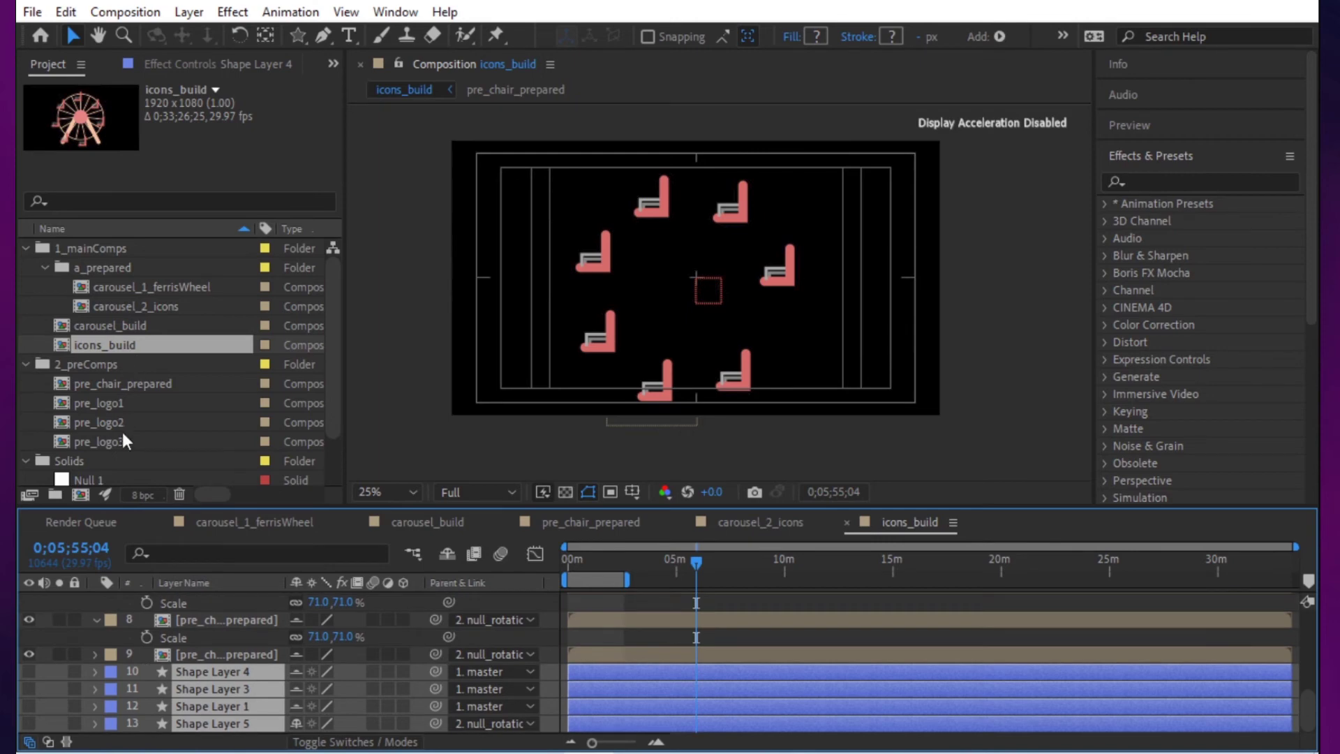
Step: Duplicate the pre_chair_prepared composition and rename the copy pre_logo4
{"action": "double_click", "coordinate": [112, 403]}
{"action": "left_click", "coordinate": [135, 381]}
{"action": "double_click", "coordinate": [135, 383]}
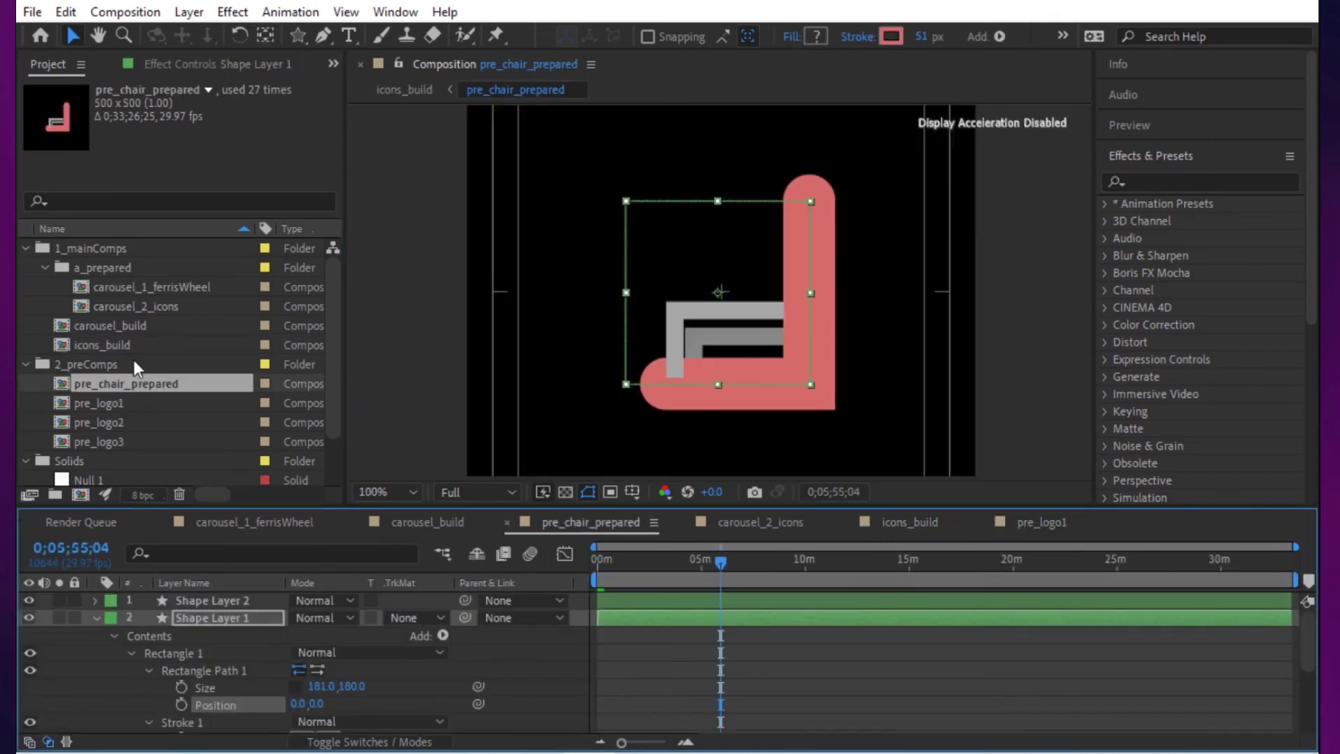
{"action": "left_click", "coordinate": [109, 388]}
{"action": "key", "text": "ctrl+d"}
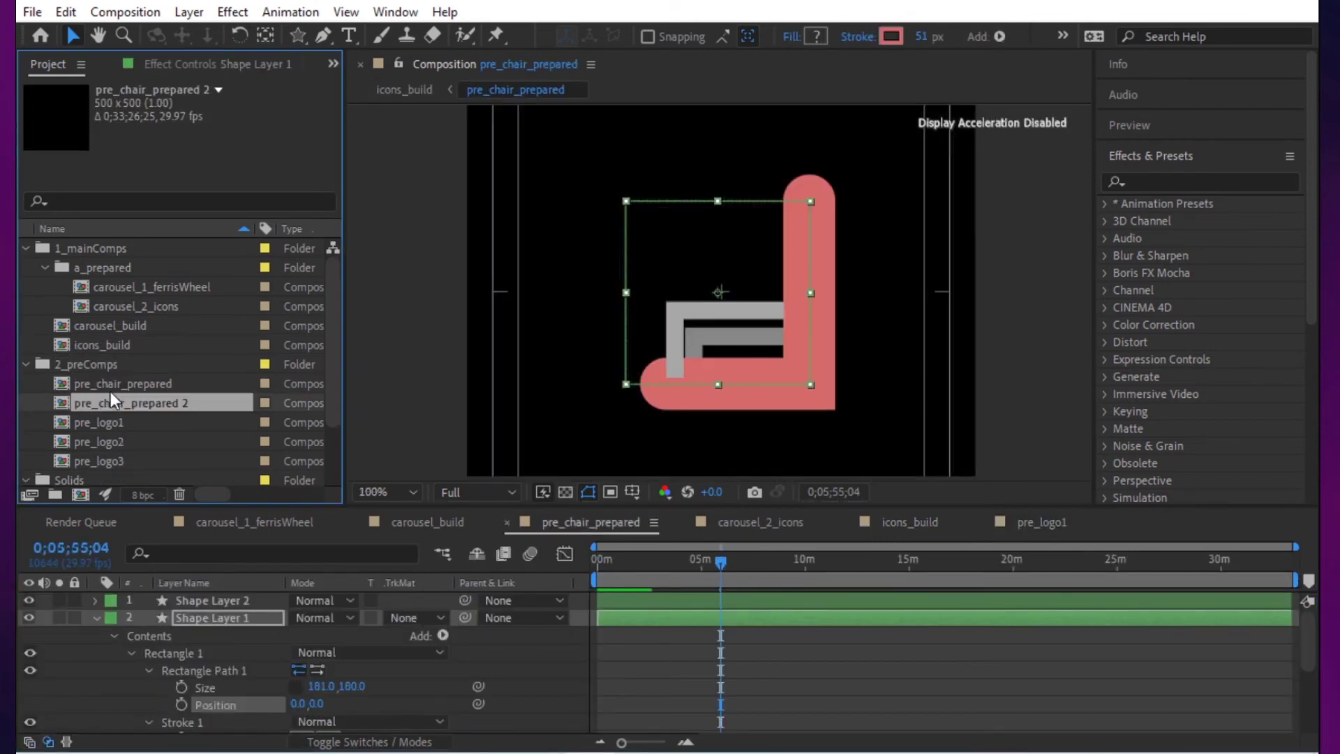
{"action": "key", "text": "Return"}
{"action": "type", "text": "pre_"}
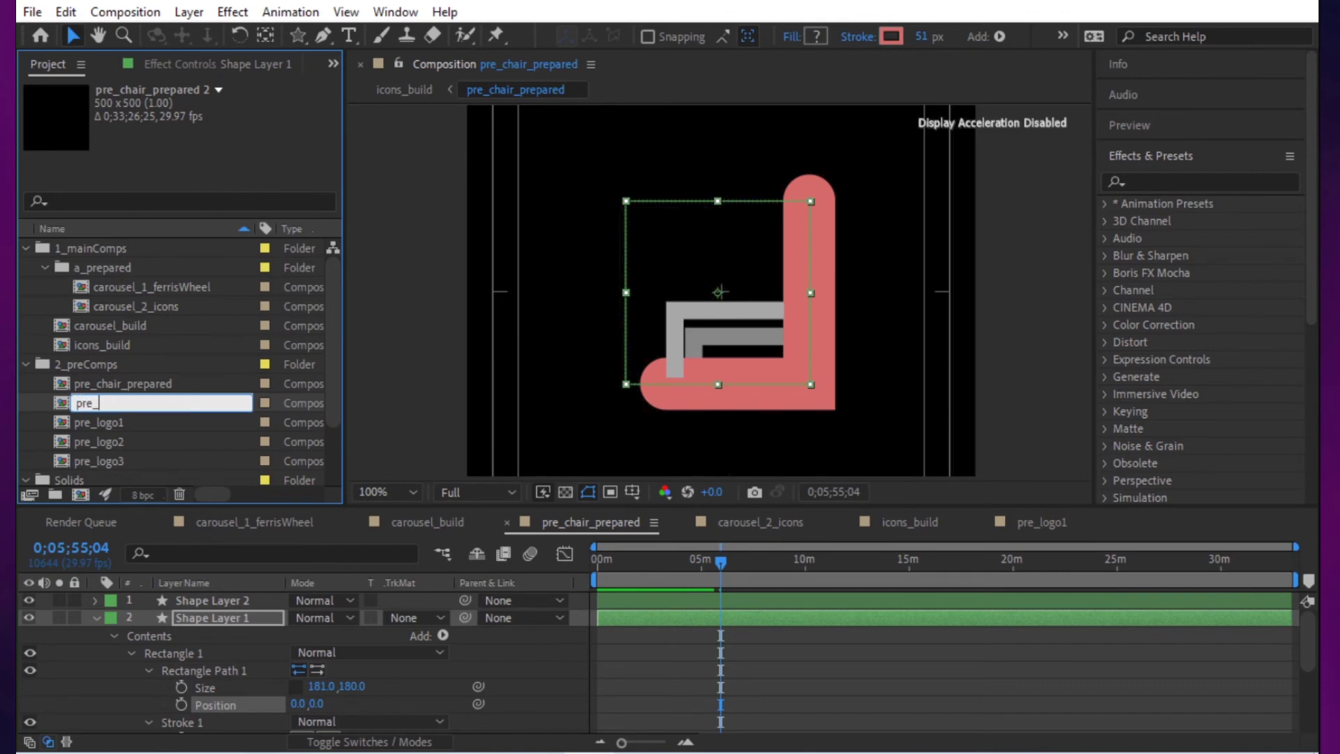
{"action": "type", "text": "logo4"}
{"action": "key", "text": "Return"}
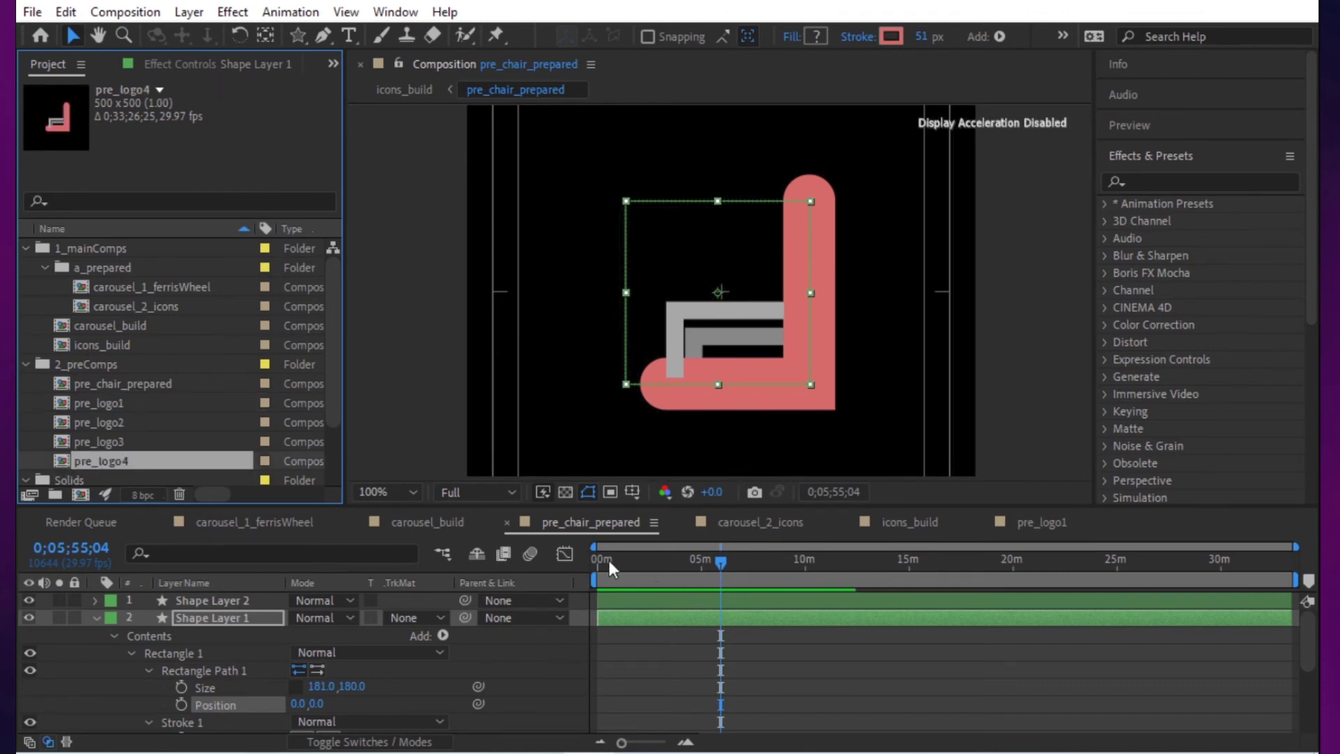
Step: Open pre_logo4 and hide its Shape Layer 1, the red chair frame
{"action": "double_click", "coordinate": [60, 459]}
{"action": "left_click", "coordinate": [209, 602]}
{"action": "left_click", "coordinate": [218, 614]}
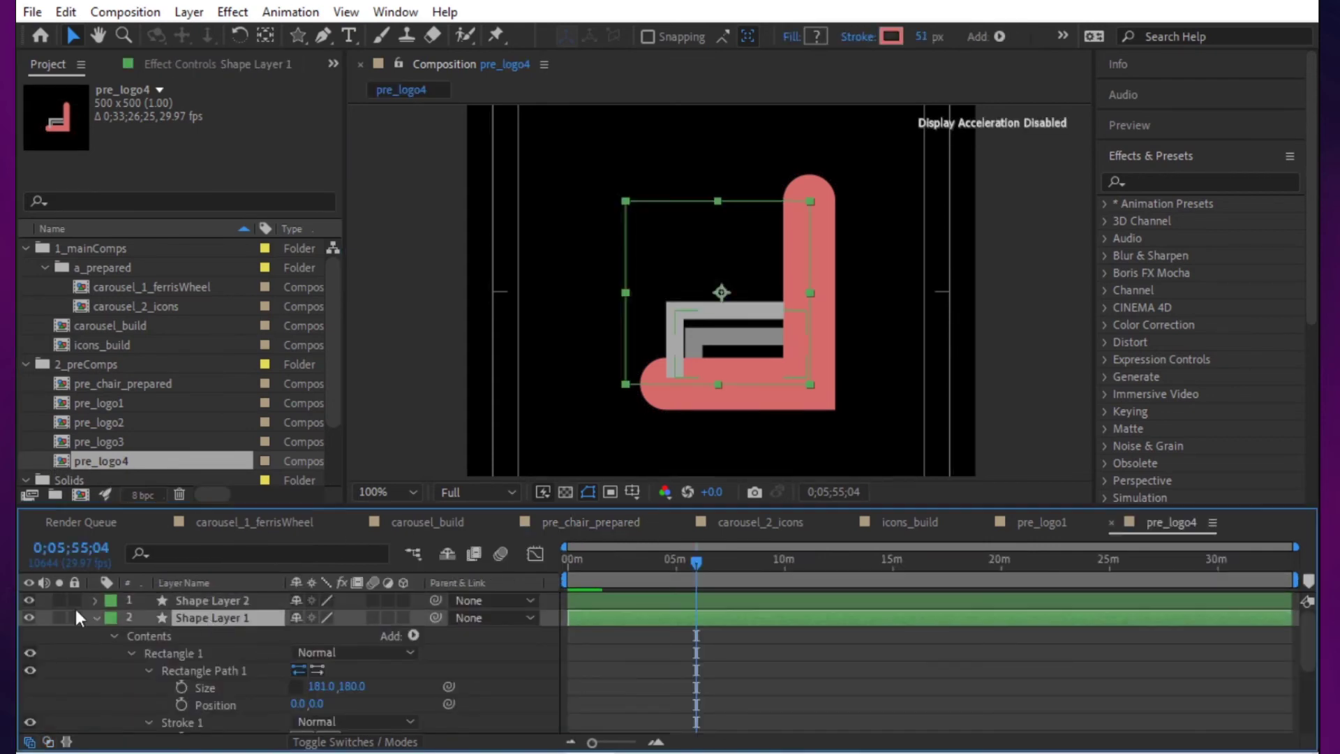
{"action": "left_click", "coordinate": [30, 617]}
Step: Filter the layer properties for "trim" and disable Trim Paths 1 on Shape Layer 2
{"action": "left_click", "coordinate": [228, 605]}
{"action": "scroll", "coordinate": [226, 618], "scroll_direction": "down", "scroll_amount": 3}
{"action": "scroll", "coordinate": [226, 618], "scroll_direction": "up", "scroll_amount": 3}
{"action": "left_click", "coordinate": [191, 550]}
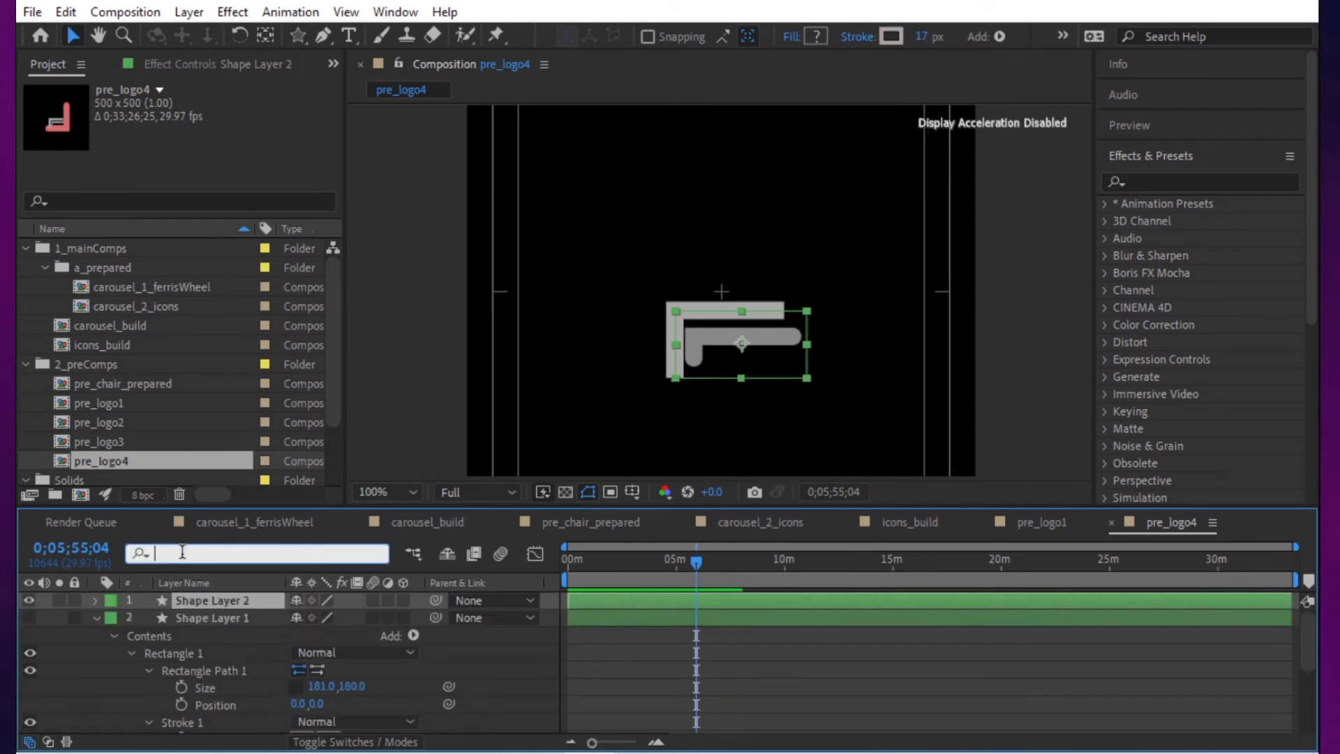
{"action": "type", "text": "trim"}
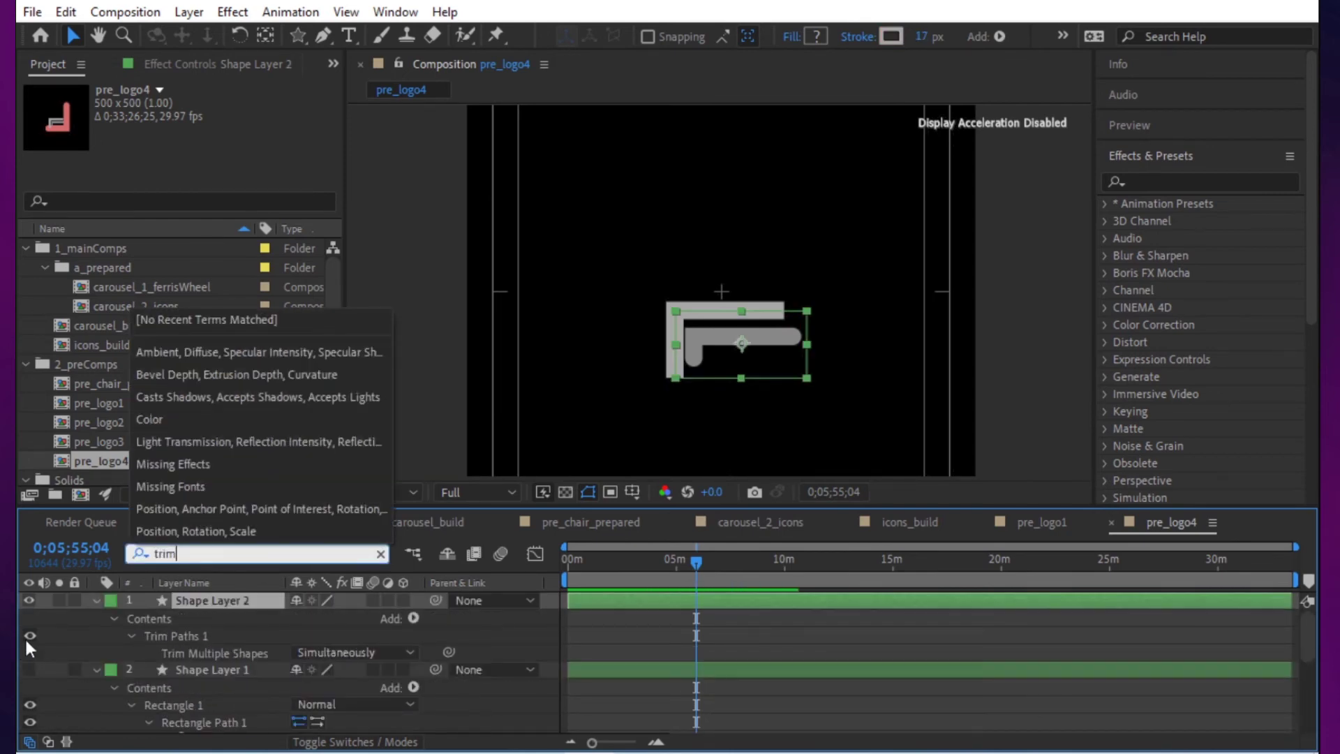
{"action": "left_click", "coordinate": [27, 633]}
Step: Disable Trim Paths 1 on Shape Layers 1 and 3 of pre_logo4
{"action": "scroll", "coordinate": [35, 638], "scroll_direction": "down", "scroll_amount": 6}
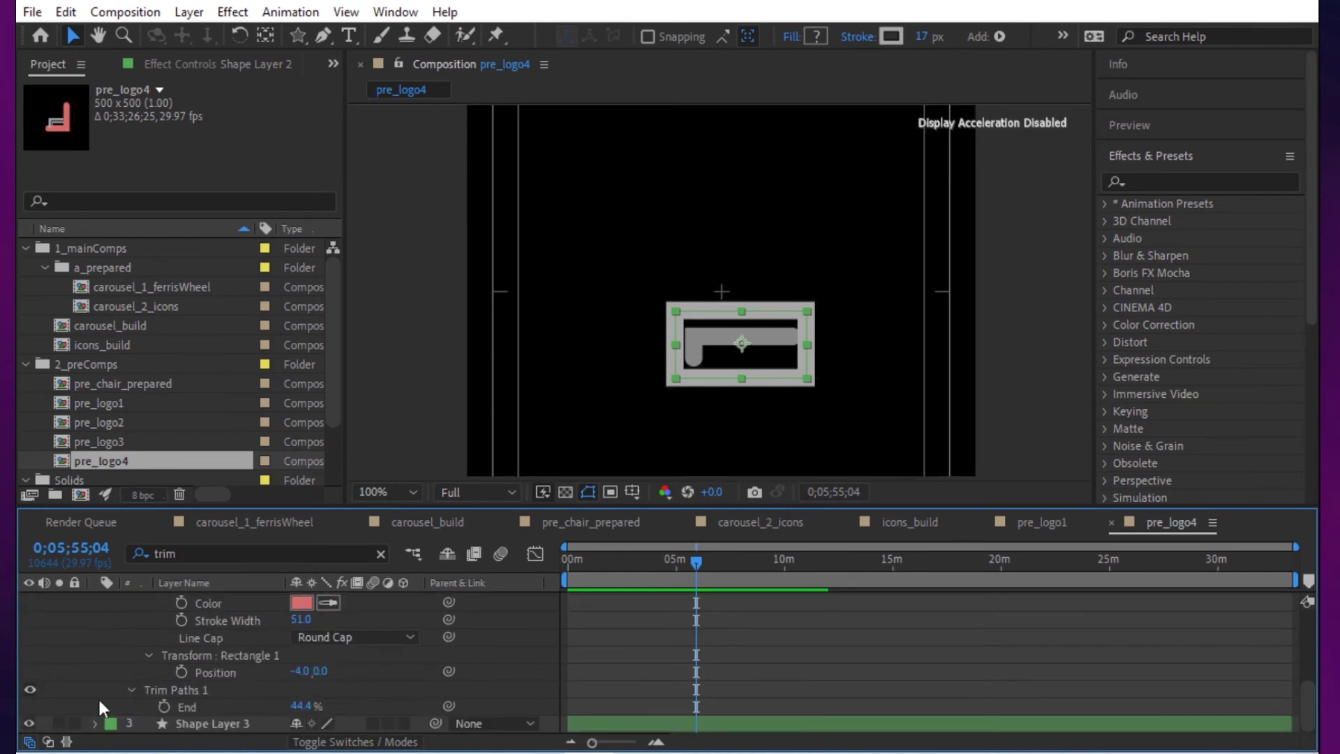
{"action": "left_click", "coordinate": [210, 723]}
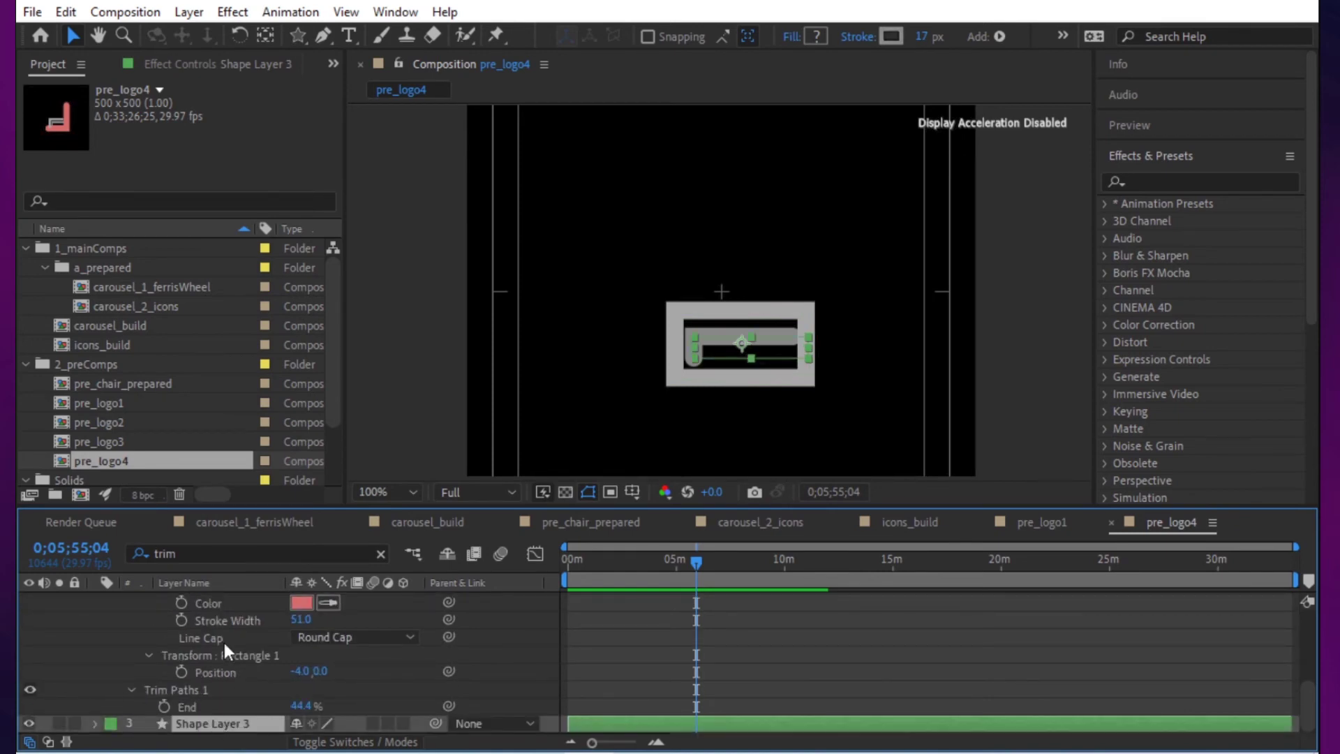
{"action": "left_click", "coordinate": [201, 548]}
{"action": "key", "text": "Return"}
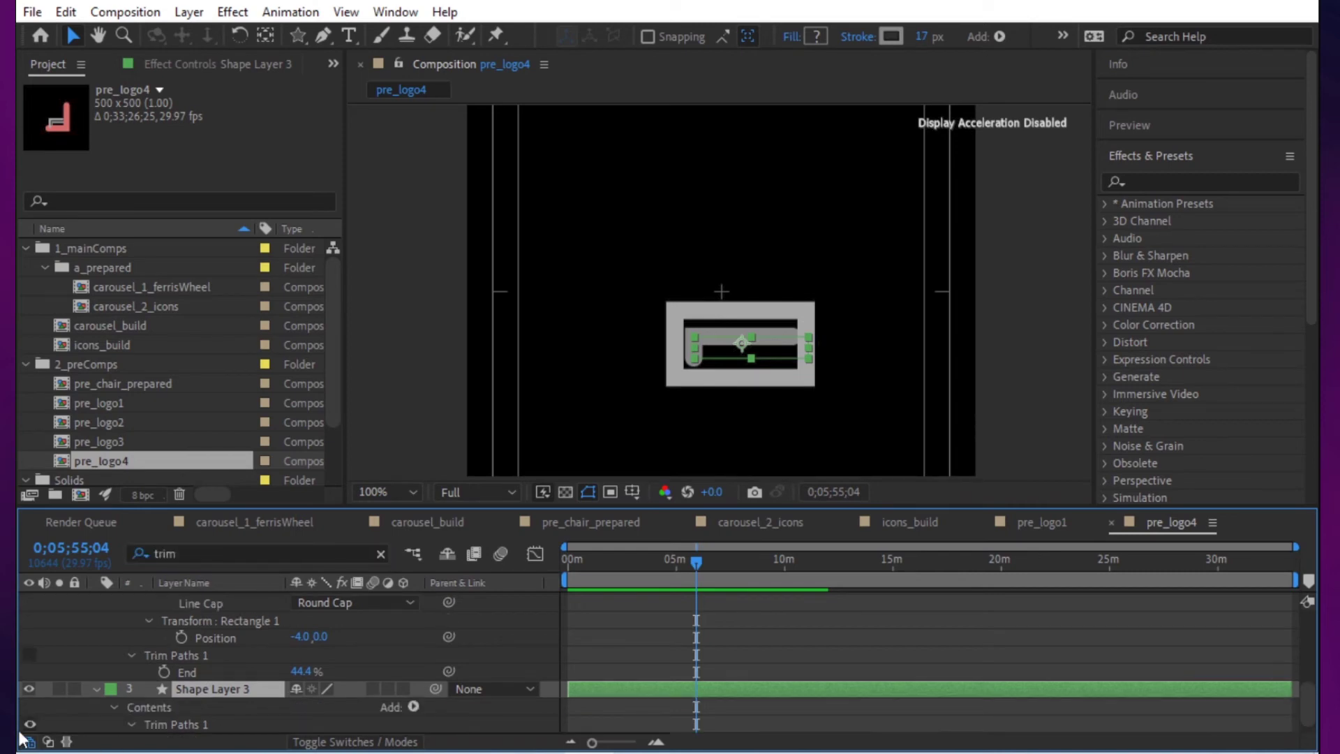
{"action": "left_click", "coordinate": [30, 723]}
{"action": "left_click", "coordinate": [951, 649]}
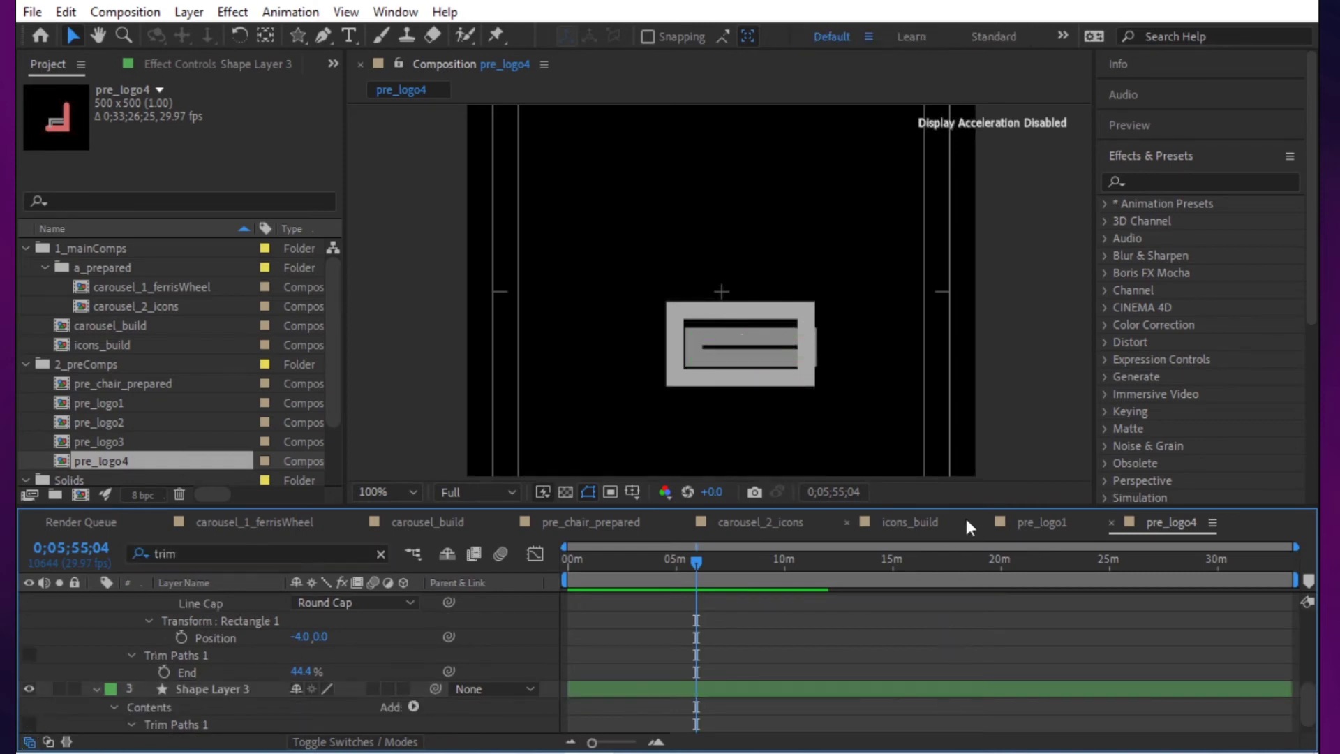
Step: Review the pre_logo1 and carousel_2_icons compositions and reopen carousel_build
{"action": "left_click", "coordinate": [1040, 523]}
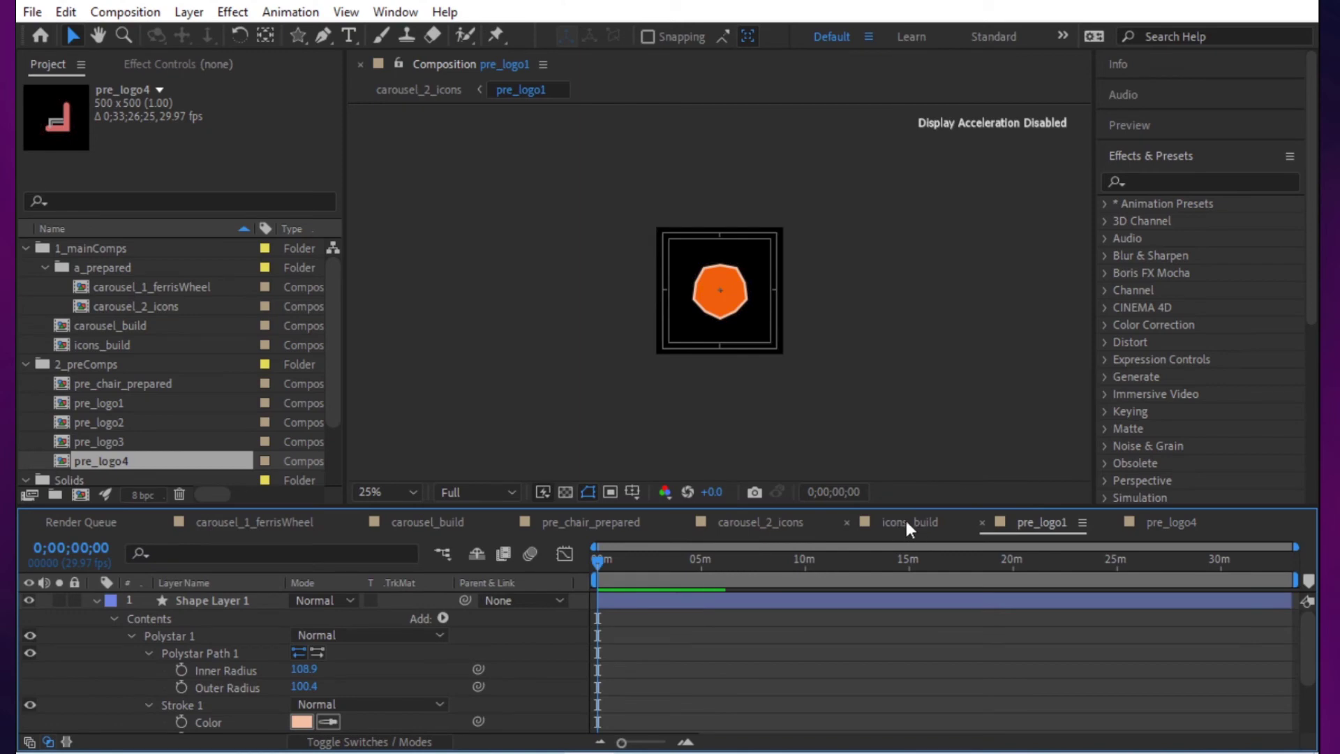
{"action": "left_click", "coordinate": [764, 523]}
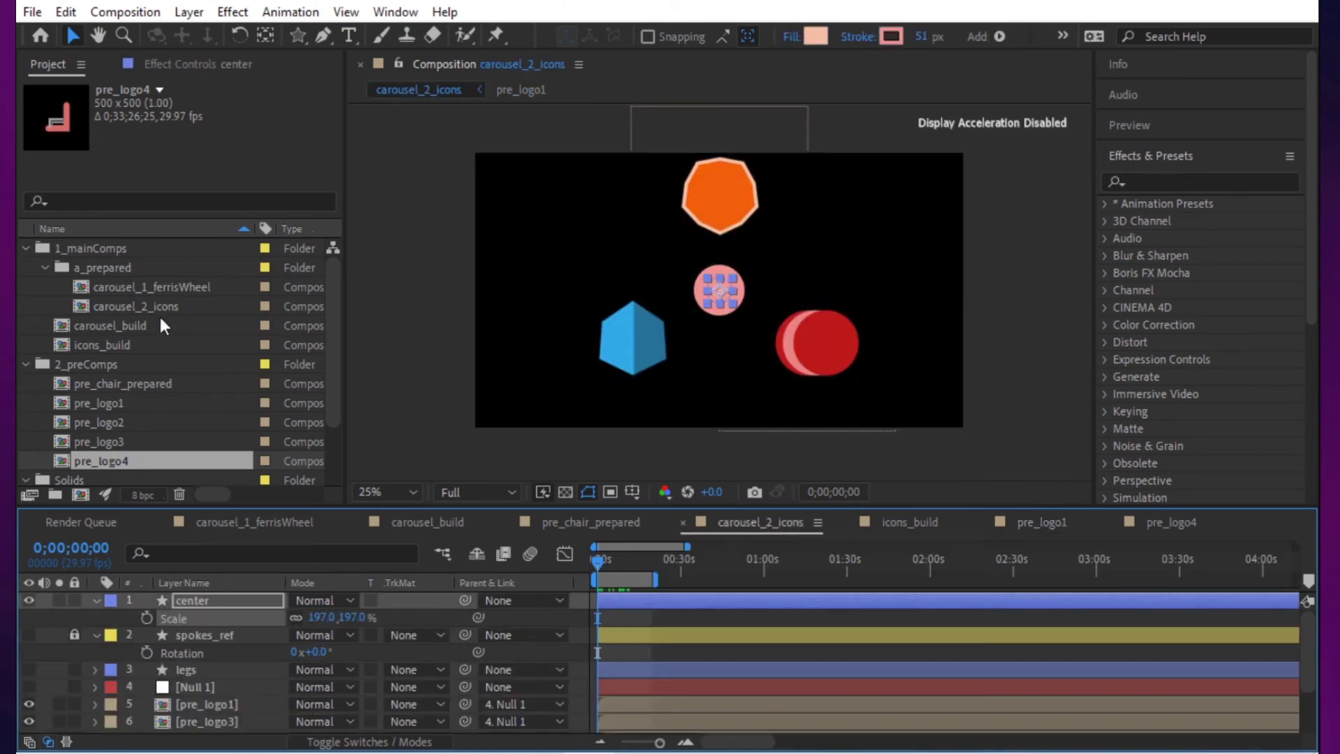
{"action": "double_click", "coordinate": [106, 323]}
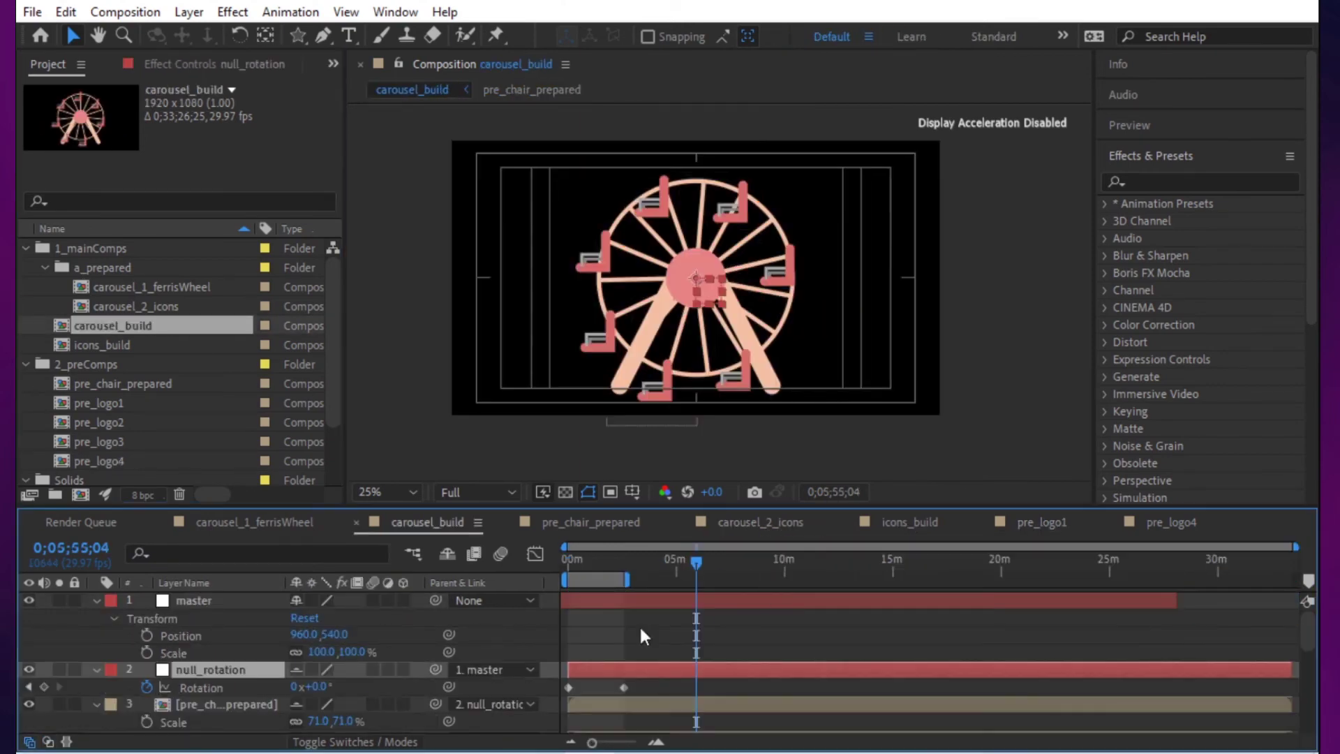
Step: Hide Shape Layers 4, 3, 1 and 5 of carousel_build and move the playhead to 0;08;13;09
{"action": "left_click", "coordinate": [718, 640]}
{"action": "scroll", "coordinate": [209, 668], "scroll_direction": "down", "scroll_amount": 5}
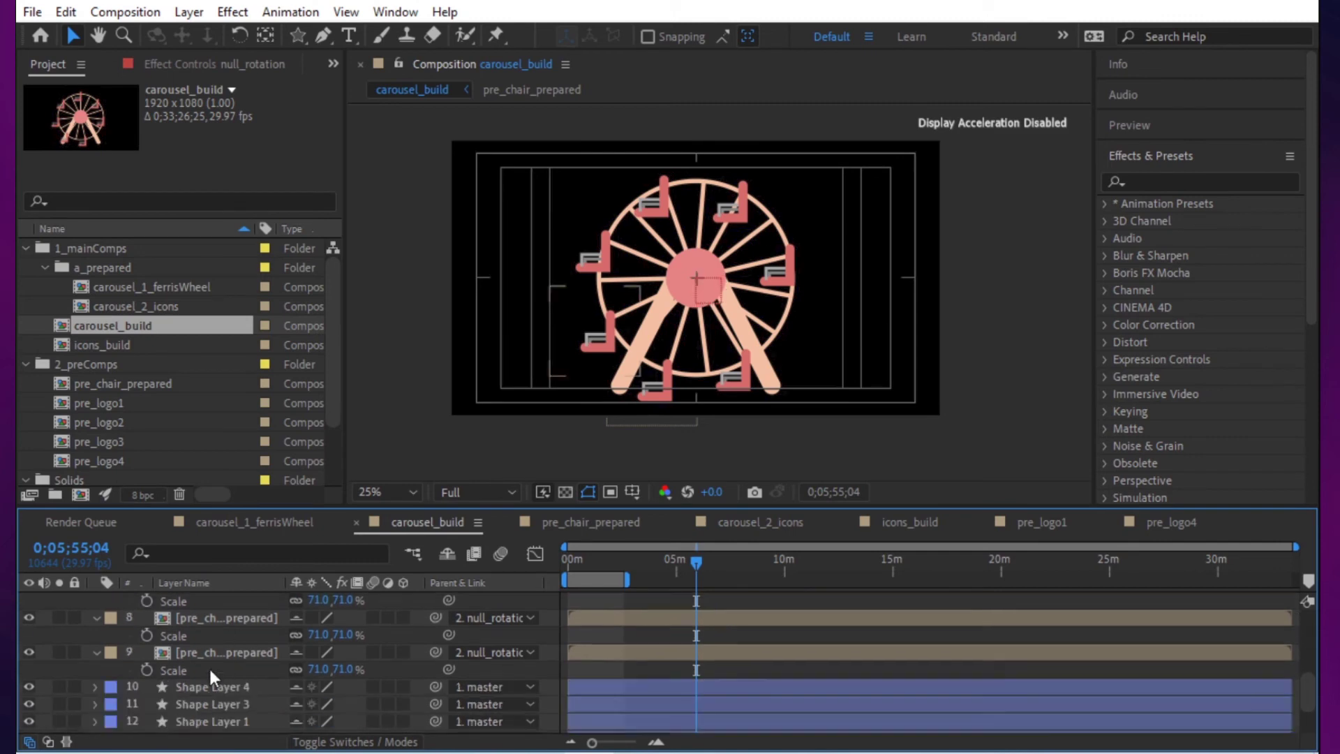
{"action": "left_click", "coordinate": [208, 668]}
{"action": "left_click", "coordinate": [213, 724], "text": "shift"}
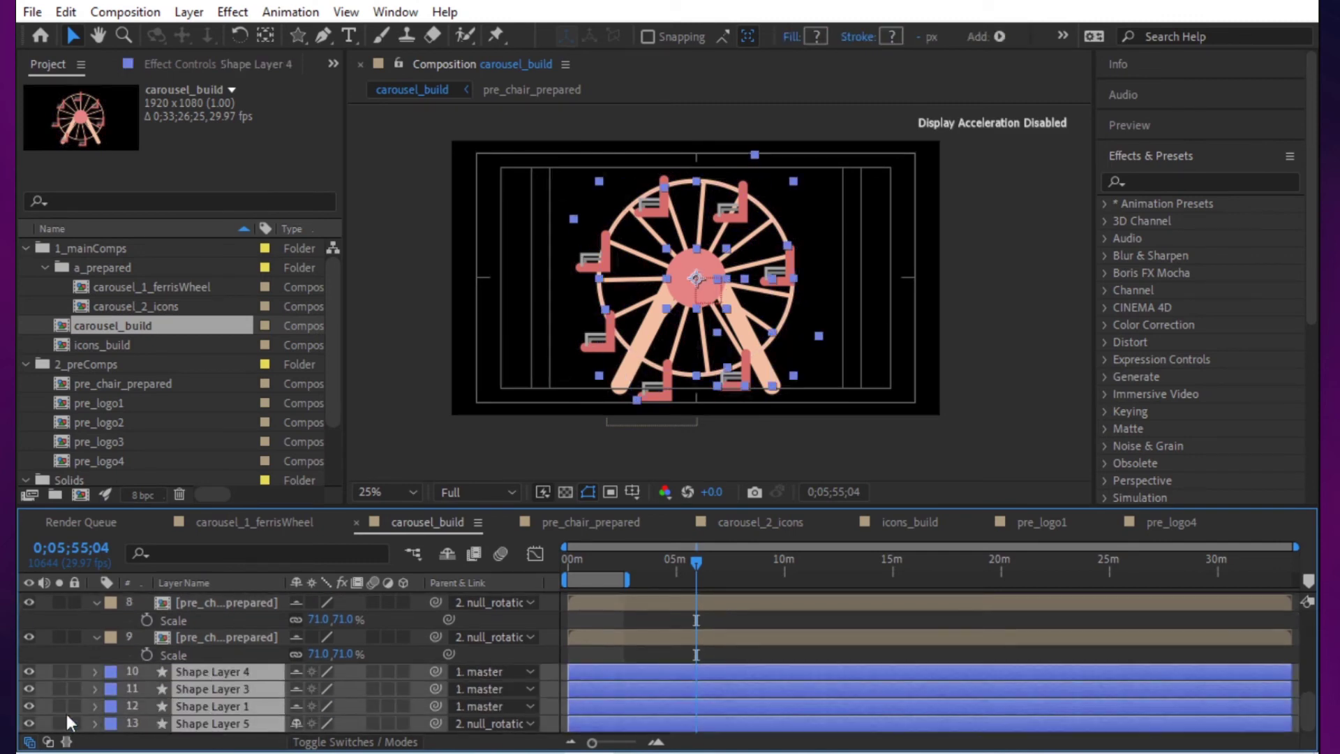
{"action": "left_click", "coordinate": [29, 722]}
{"action": "left_click", "coordinate": [744, 567]}
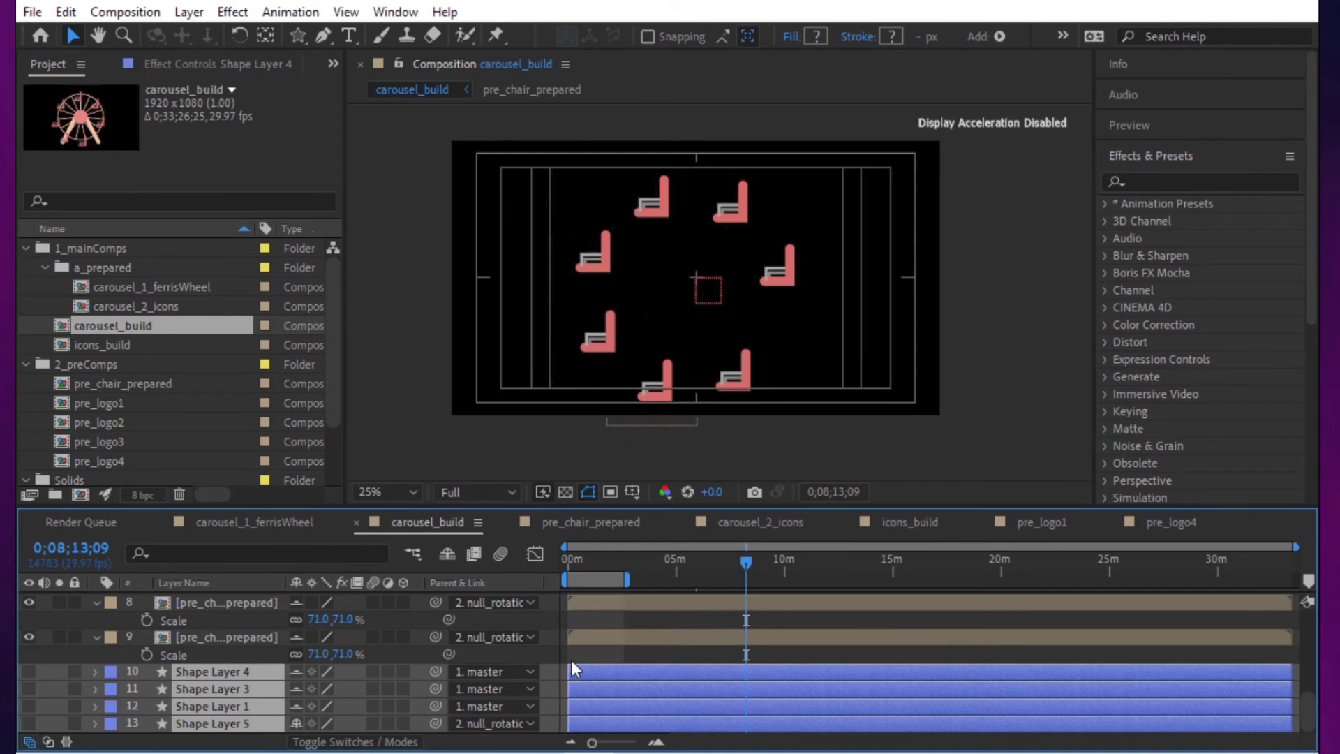
Step: Show the hidden shape layers one at a time to identify them, leaving only Shape Layer 5 visible
{"action": "scroll", "coordinate": [175, 688], "scroll_direction": "up", "scroll_amount": 2}
{"action": "scroll", "coordinate": [176, 688], "scroll_direction": "down", "scroll_amount": 2}
{"action": "key", "text": "F2"}
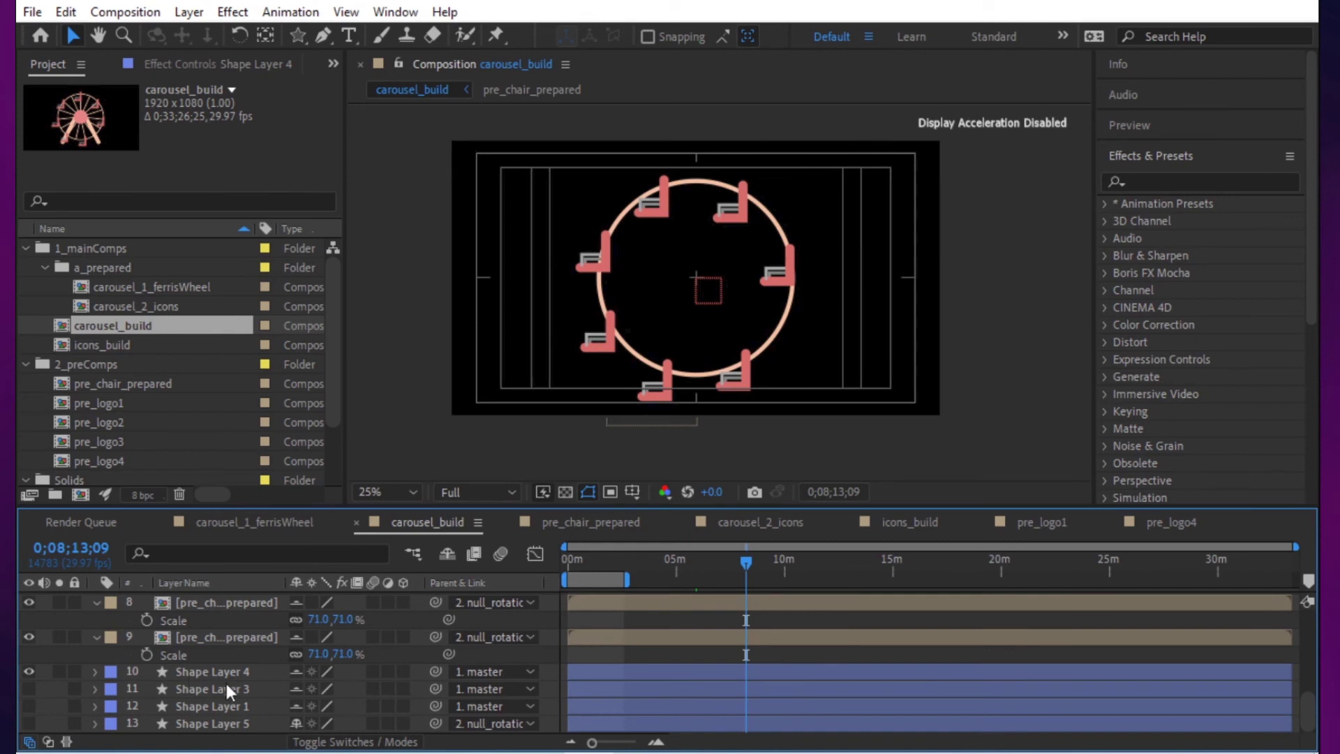
{"action": "left_click", "coordinate": [31, 671]}
{"action": "left_click", "coordinate": [172, 689]}
{"action": "left_click", "coordinate": [28, 688]}
{"action": "left_click", "coordinate": [28, 671]}
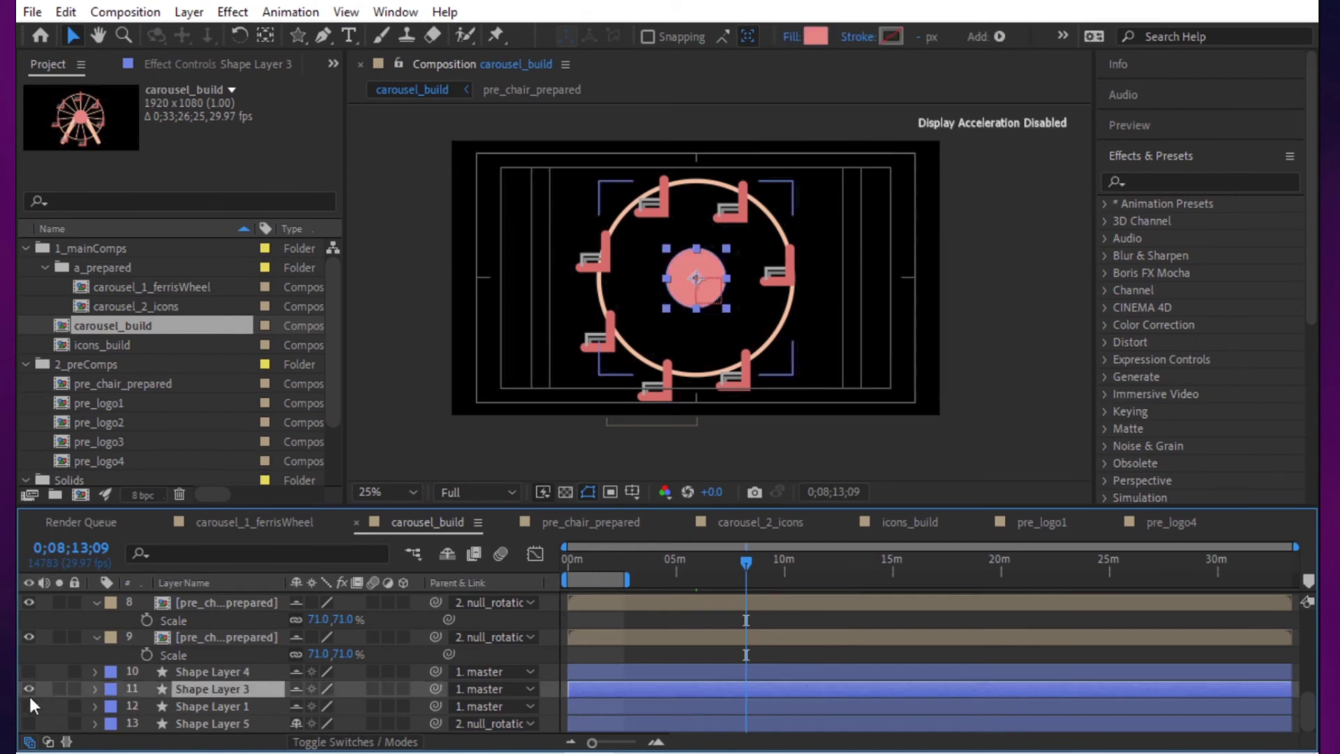
{"action": "left_click", "coordinate": [29, 705]}
{"action": "left_click", "coordinate": [29, 688]}
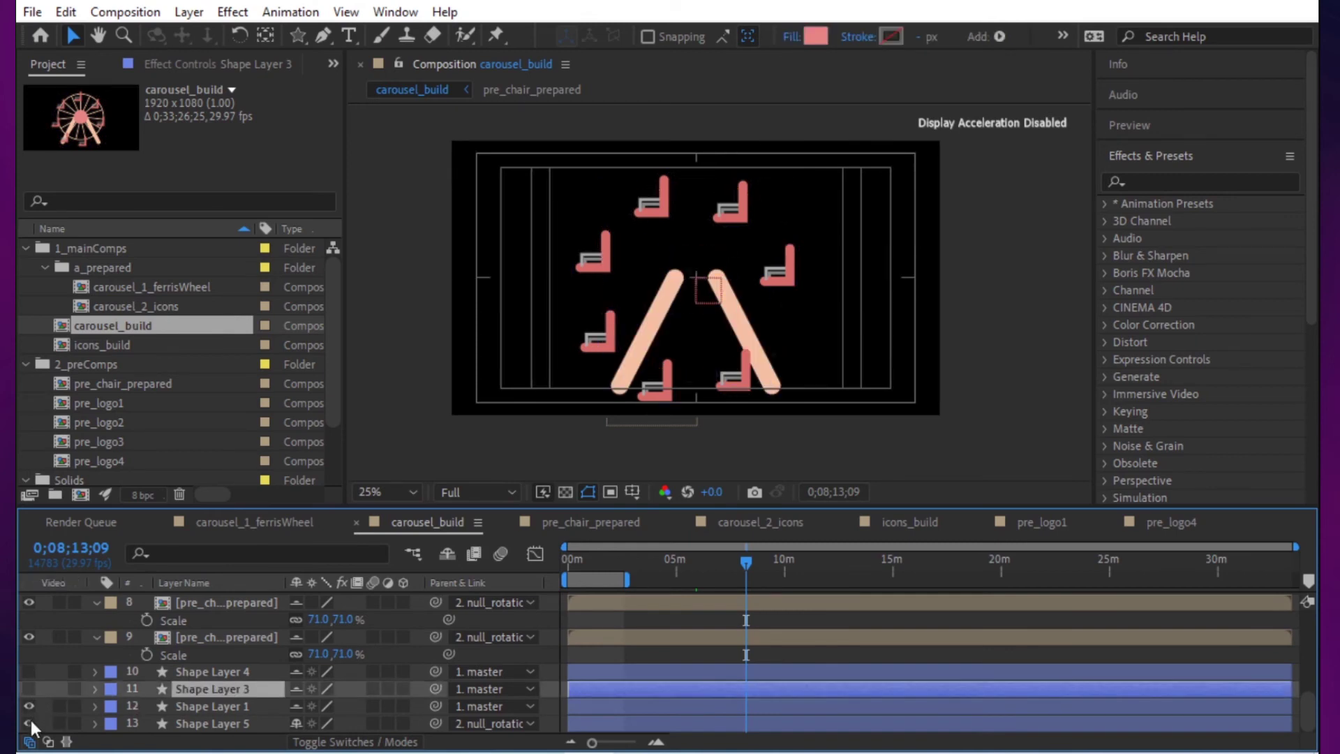
{"action": "left_click", "coordinate": [28, 722]}
{"action": "left_click", "coordinate": [29, 706]}
{"action": "left_click", "coordinate": [230, 723]}
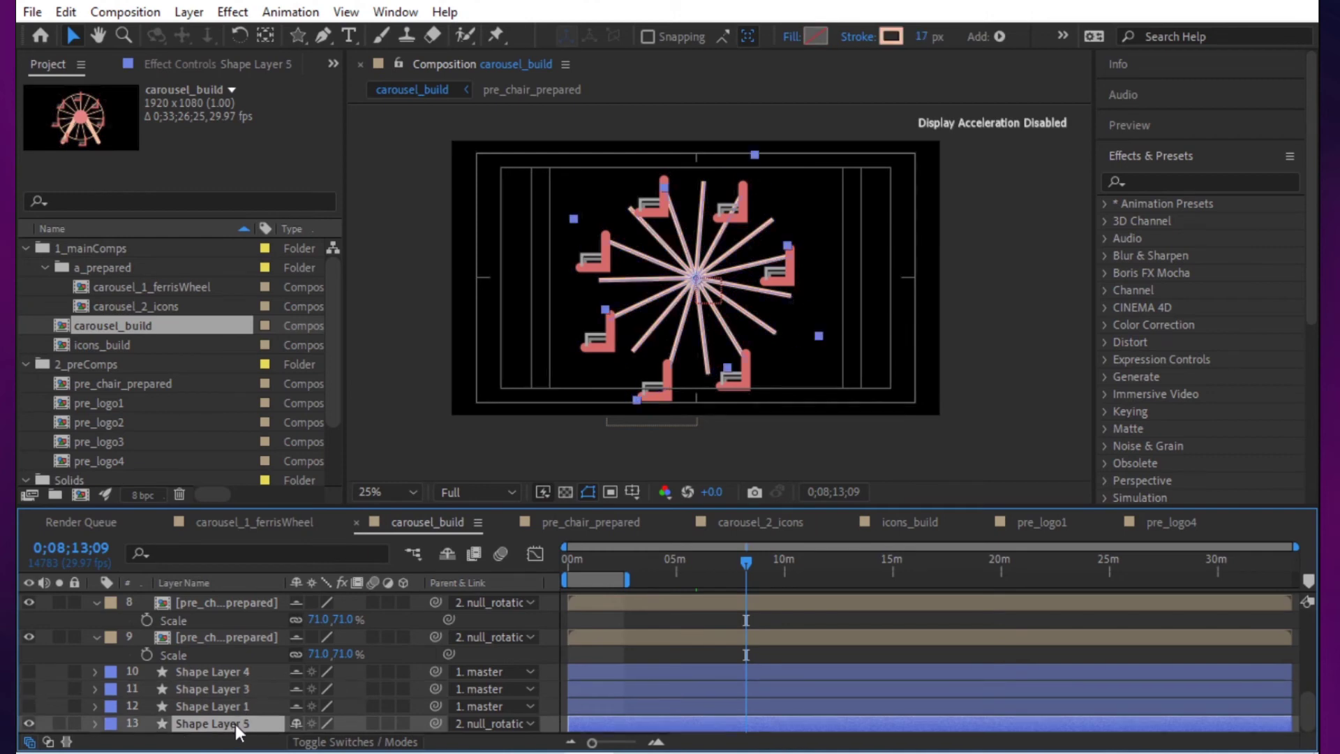
Step: Rename Shape Layer 5 to spokes and set its polystar's number of points to 3
{"action": "key", "text": "Return"}
{"action": "type", "text": "spokes"}
{"action": "key", "text": "Return"}
{"action": "key", "text": "u"}
{"action": "key", "text": "u"}
{"action": "left_click", "coordinate": [301, 722]}
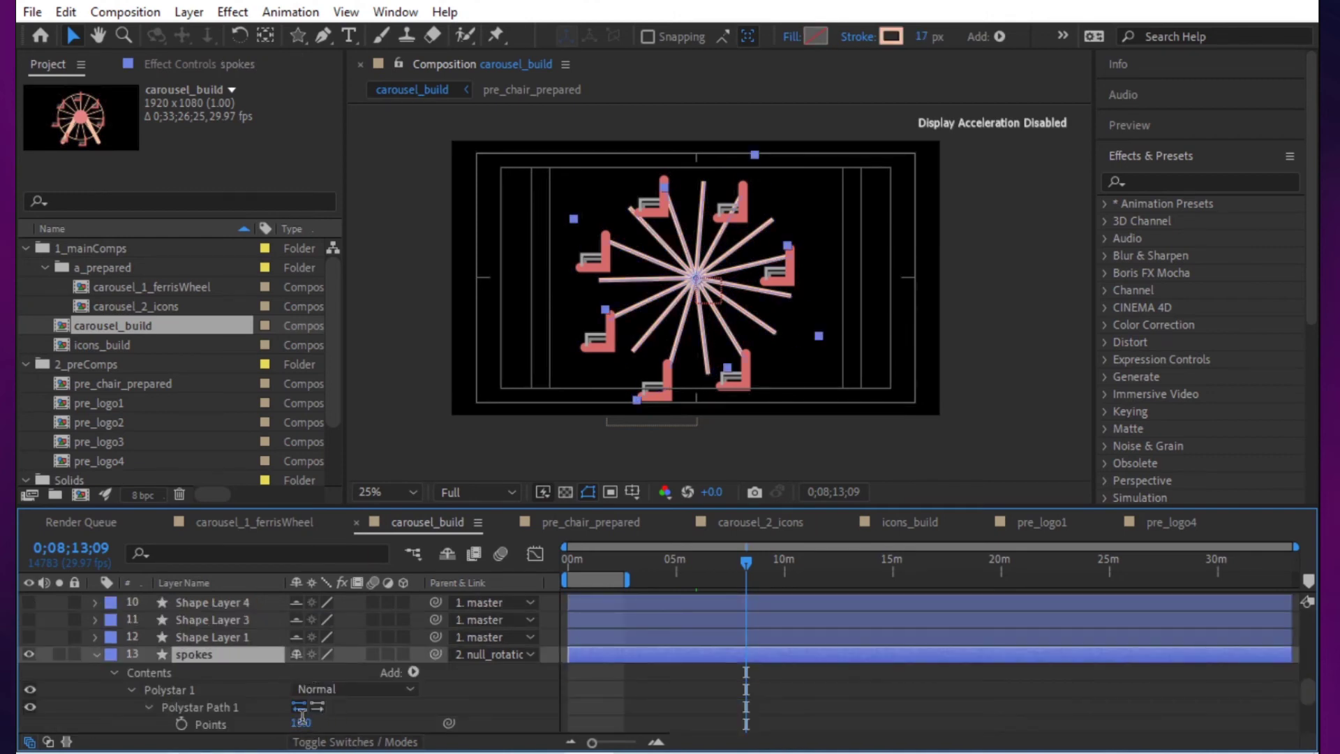
{"action": "type", "text": "3"}
{"action": "key", "text": "Return"}
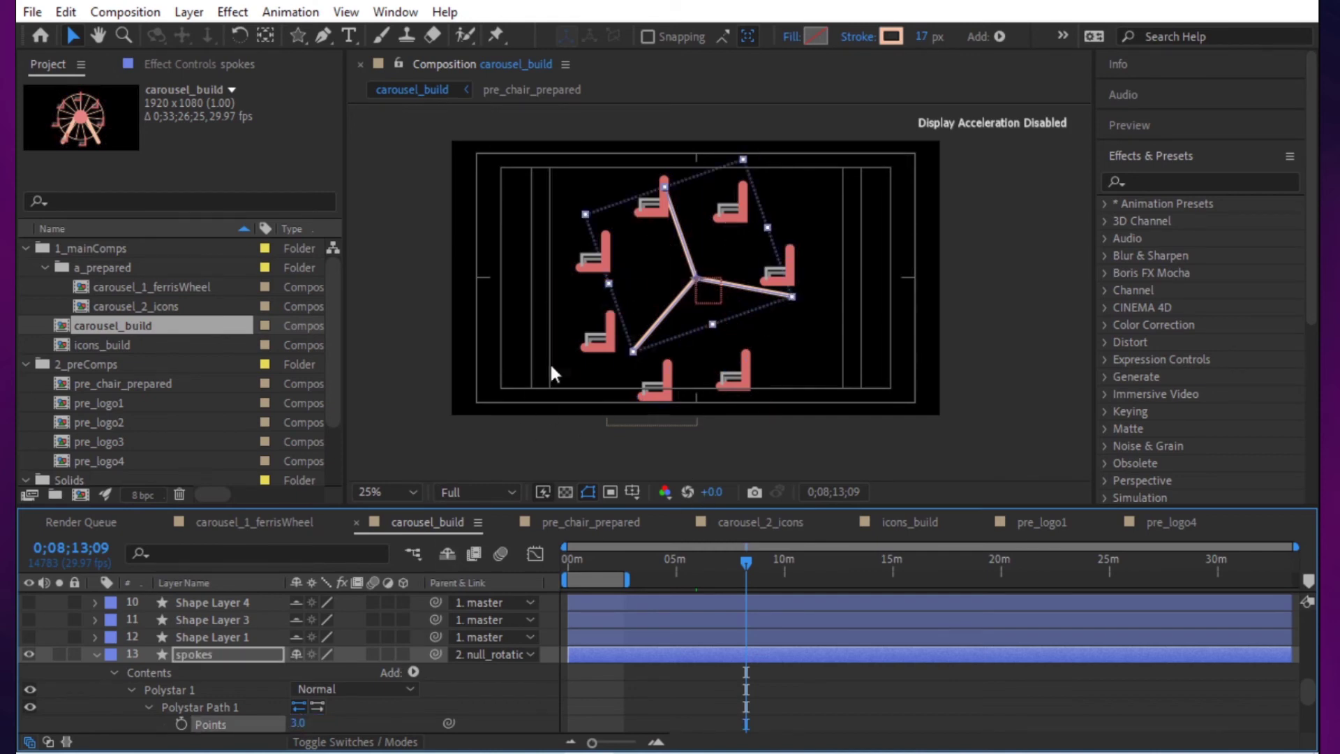
Step: Replace the source of the lower-left chair, layer 3, with the pre_logo1 composition
{"action": "left_click", "coordinate": [600, 334]}
{"action": "key", "text": "s"}
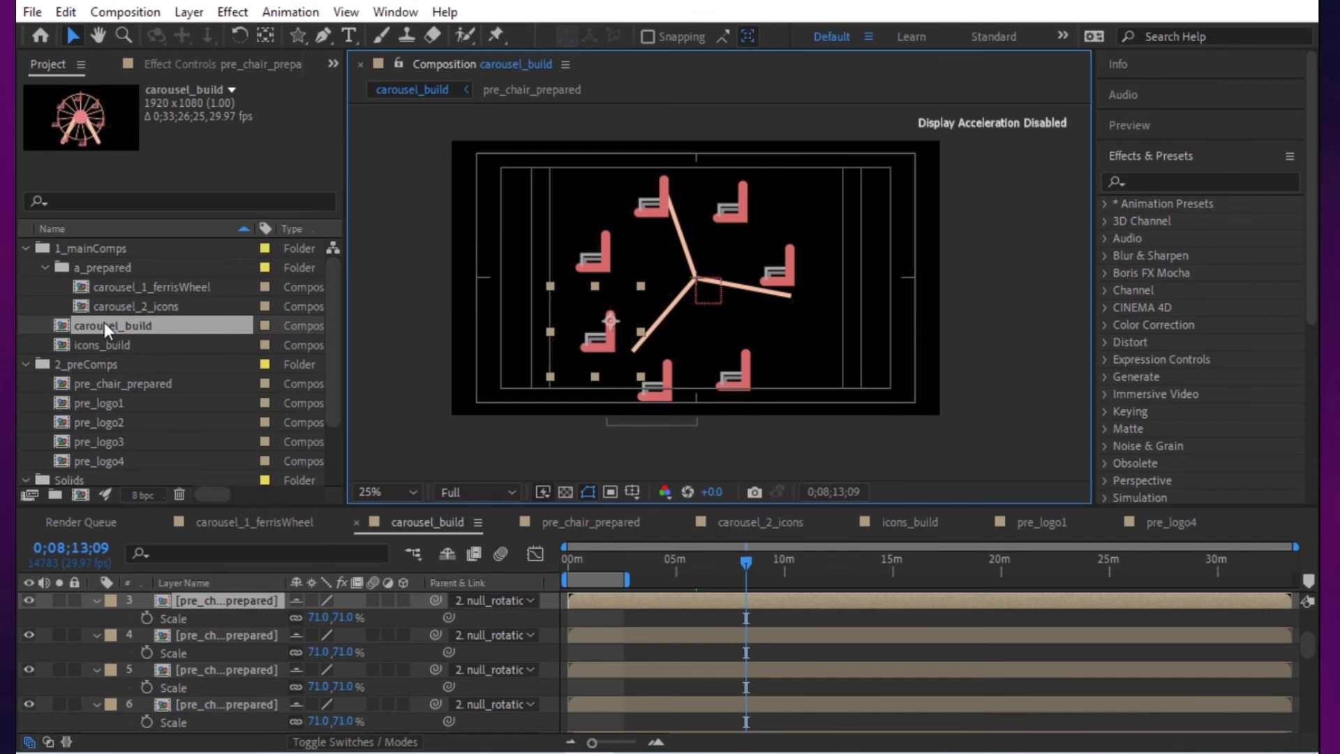
{"action": "left_click", "coordinate": [111, 405]}
{"action": "left_click_drag", "start_coordinate": [114, 399], "coordinate": [225, 706]}
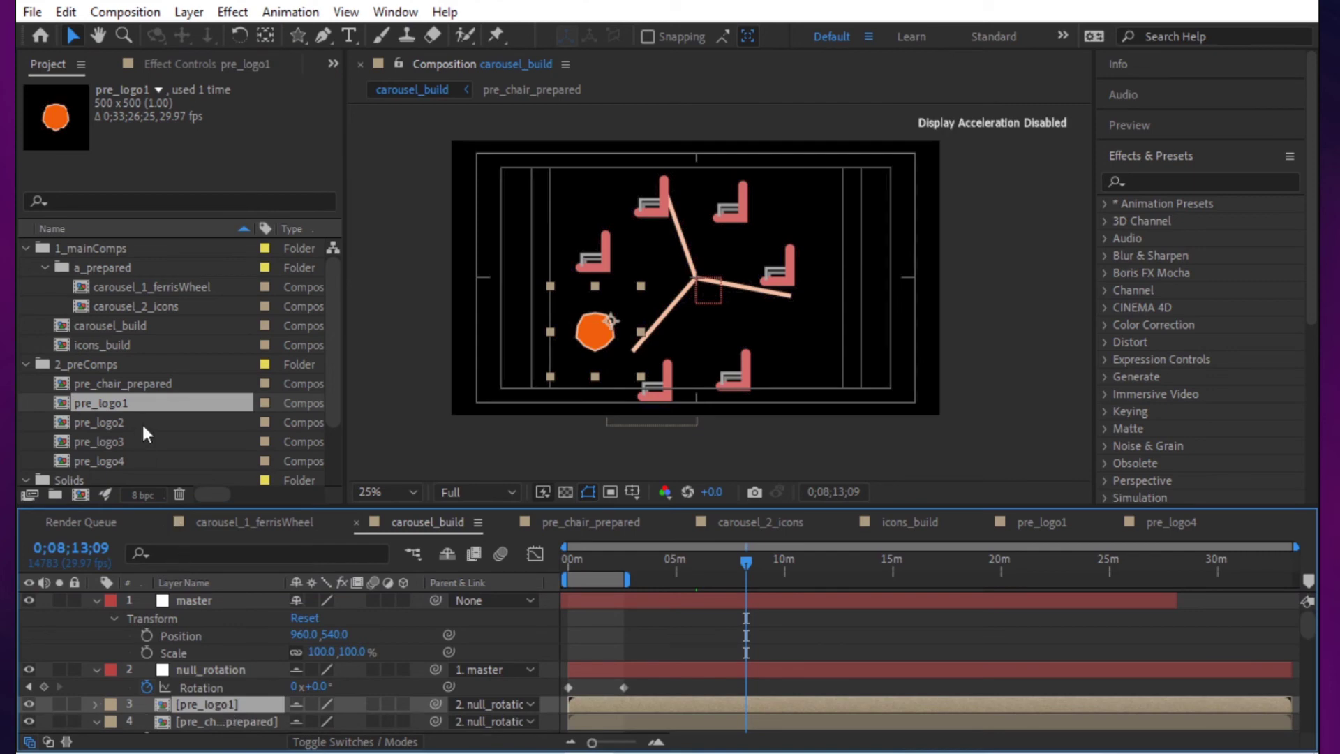
Step: Set the pre_logo1 layer's anchor point to 250, 250 so it sits at the icon's centre
{"action": "key", "text": "a"}
{"action": "left_click_drag", "start_coordinate": [301, 720], "coordinate": [223, 724]}
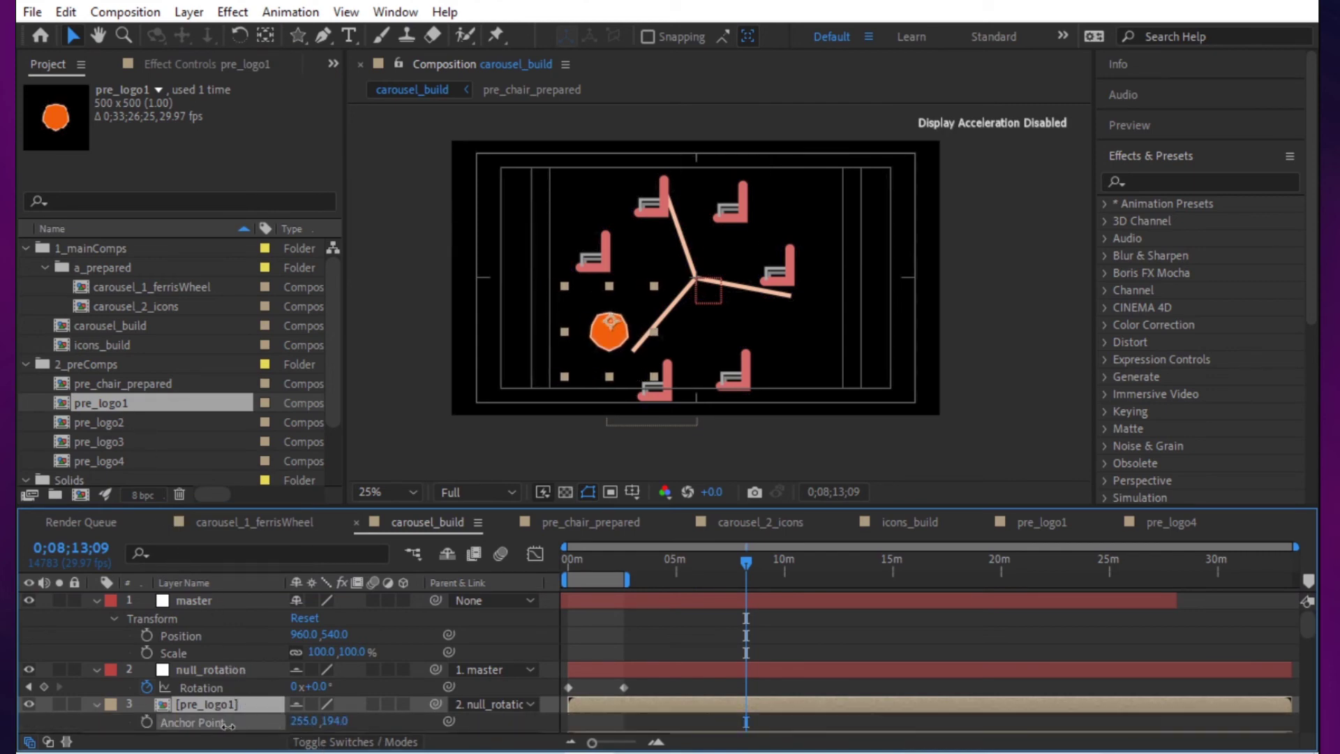
{"action": "left_click_drag", "start_coordinate": [349, 722], "coordinate": [390, 721]}
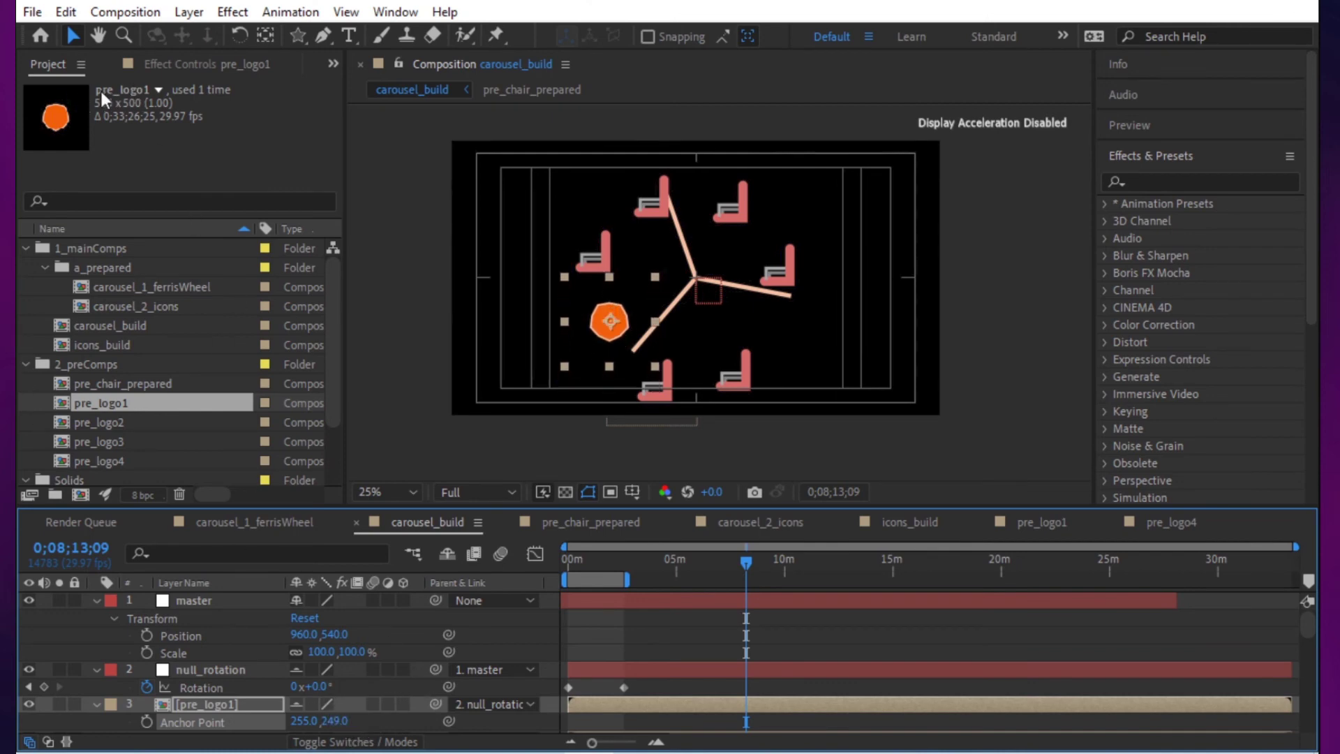
{"action": "left_click", "coordinate": [303, 720]}
{"action": "type", "text": "250"}
{"action": "key", "text": "Tab"}
{"action": "type", "text": "250"}
{"action": "key", "text": "Return"}
Step: Replace the source of the upper-left chair above the orange logo with the pre_logo2 composition
{"action": "left_click", "coordinate": [608, 262]}
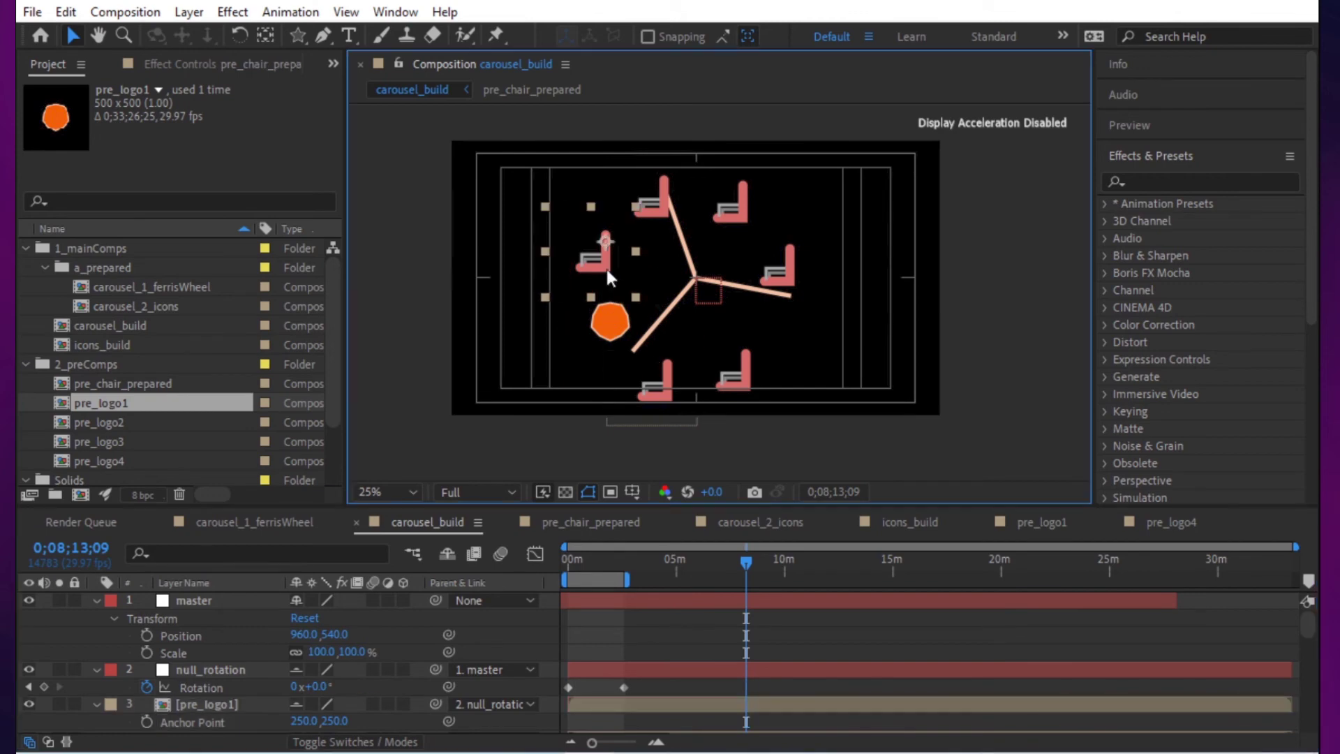
{"action": "left_click", "coordinate": [653, 211], "text": "shift"}
{"action": "left_click", "coordinate": [747, 212], "text": "shift"}
{"action": "left_click", "coordinate": [869, 327]}
{"action": "left_click", "coordinate": [596, 247]}
{"action": "left_click", "coordinate": [123, 423]}
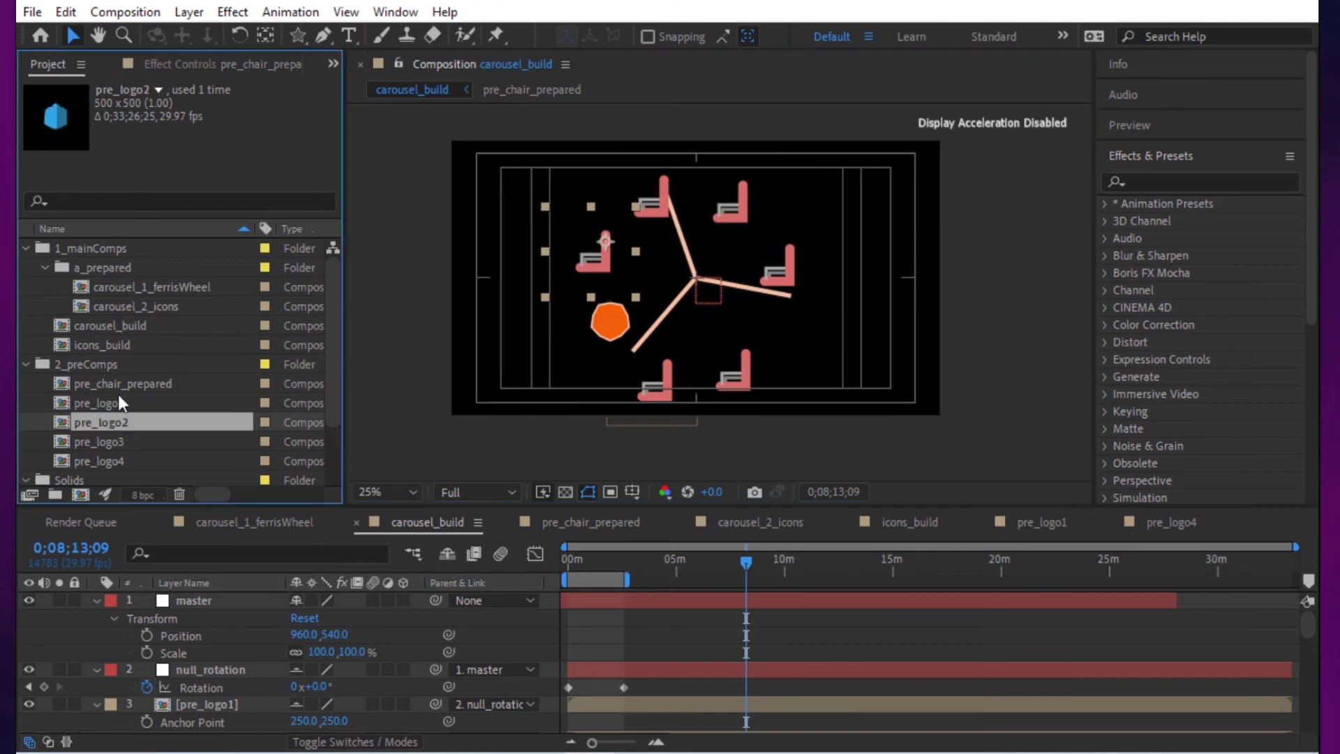
{"action": "key", "text": "ctrl+alt+slash"}
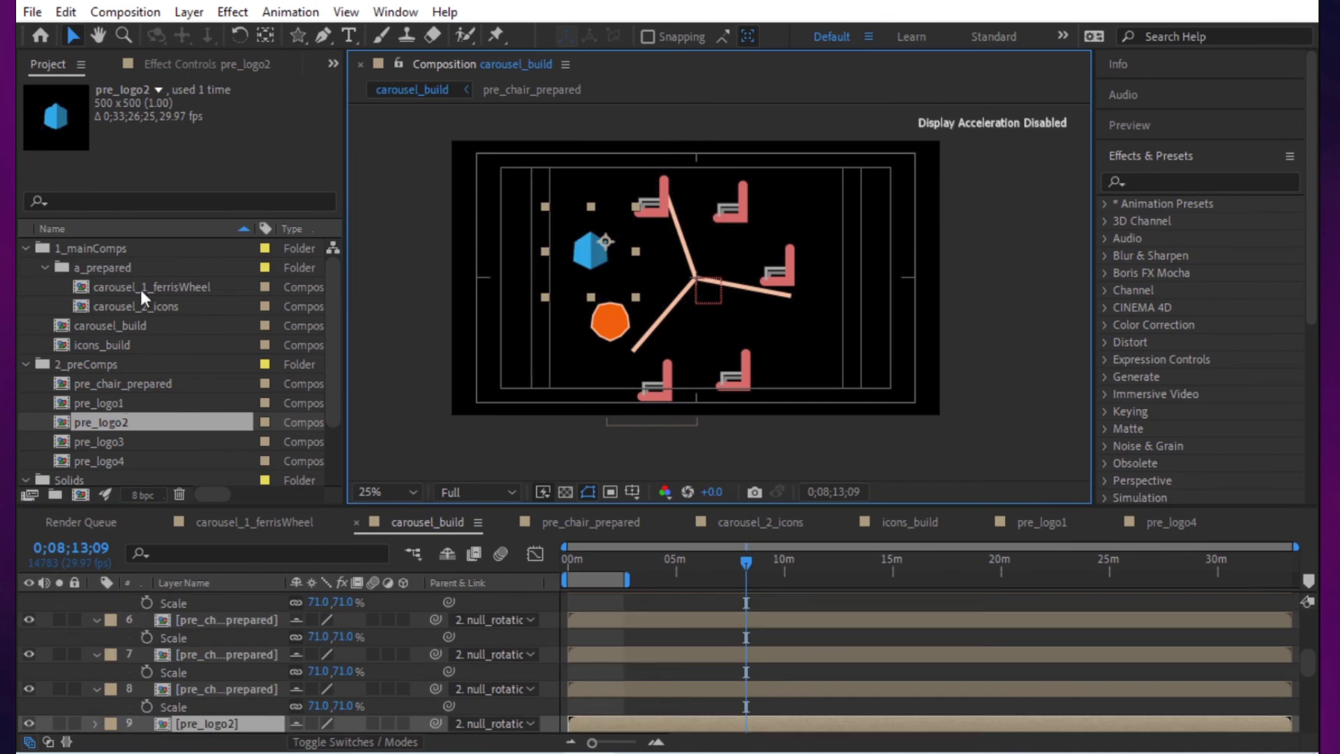
Step: Set the pre_logo2 layer's anchor point to 250, 250
{"action": "scroll", "coordinate": [390, 691], "scroll_direction": "down", "scroll_amount": 3}
{"action": "left_click", "coordinate": [306, 618]}
{"action": "type", "text": "250"}
{"action": "key", "text": "Tab"}
{"action": "type", "text": "250"}
{"action": "key", "text": "Return"}
Step: Delete the five remaining chair layers, leaving only one pre_logo2 layer, pre_logo1 and the spokes
{"action": "key", "text": "ctrl+d"}
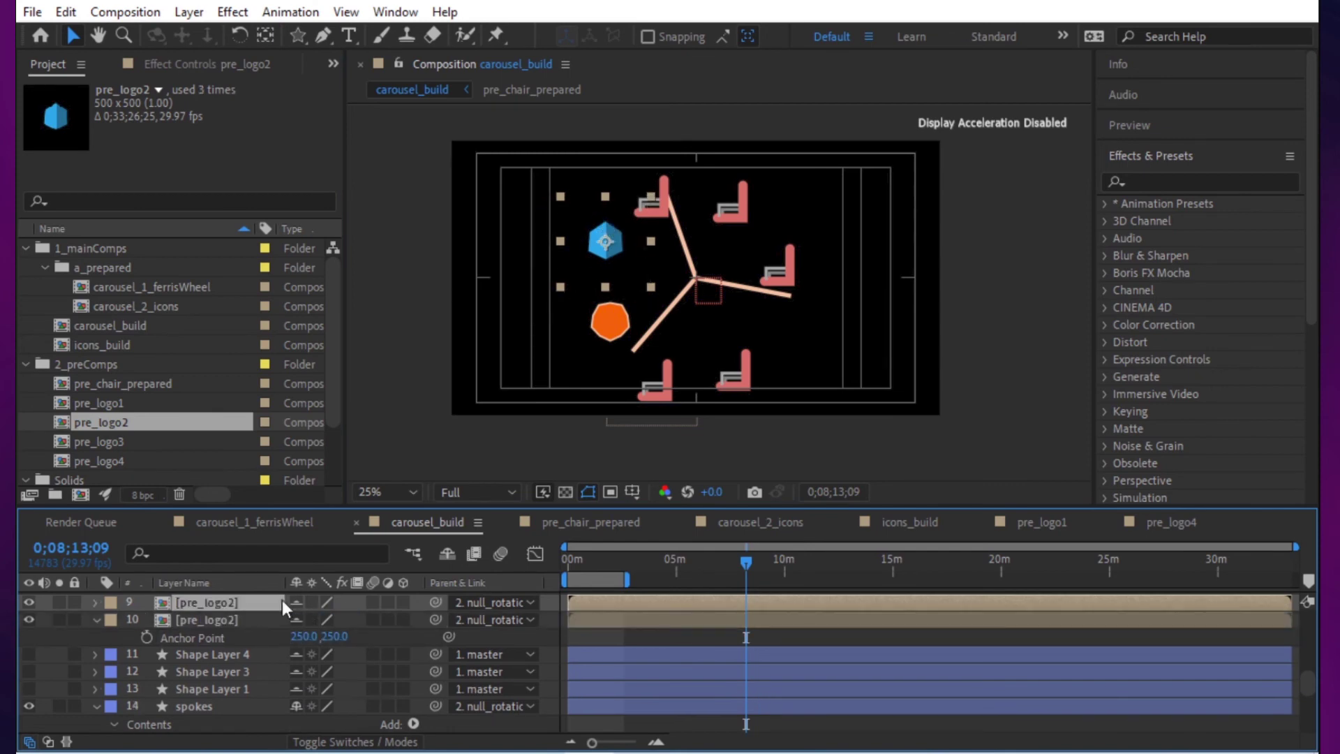
{"action": "left_click", "coordinate": [638, 203]}
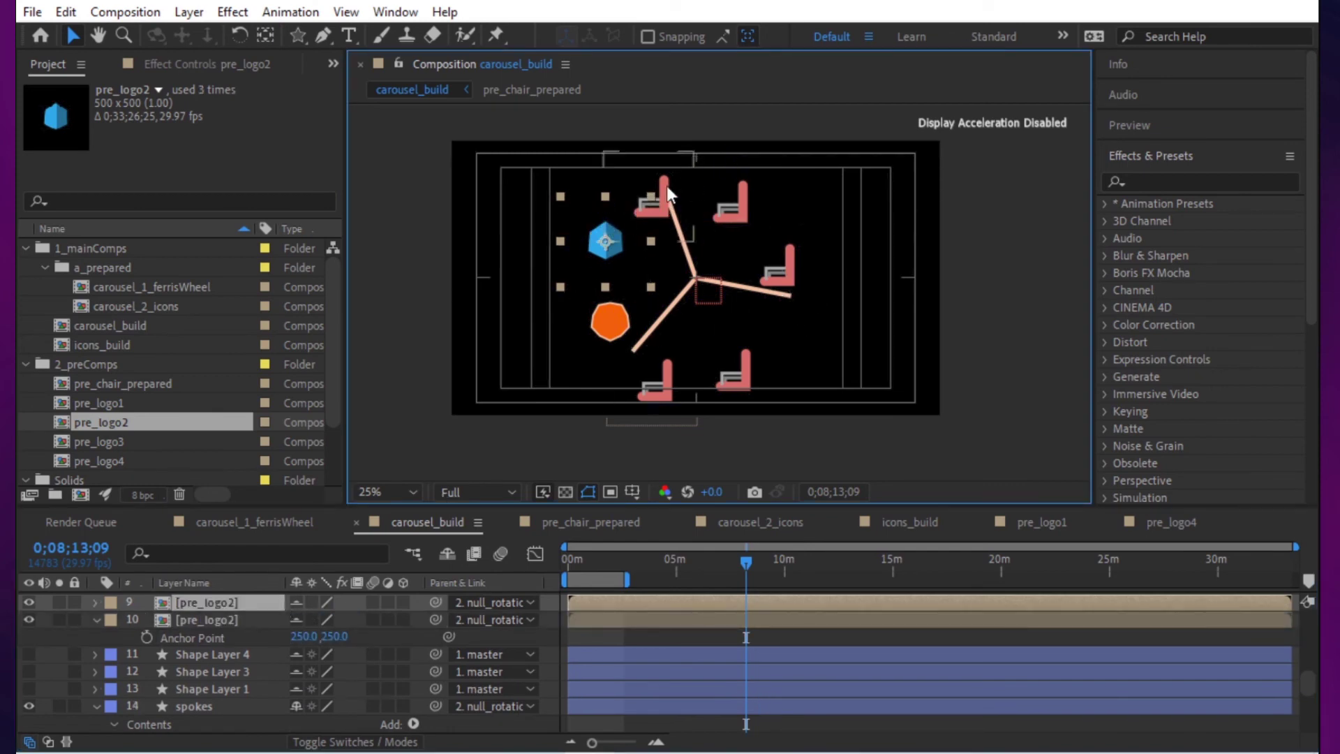
{"action": "left_click", "coordinate": [722, 387], "text": "shift"}
{"action": "left_click", "coordinate": [687, 386], "text": "shift"}
{"action": "key", "text": "Delete"}
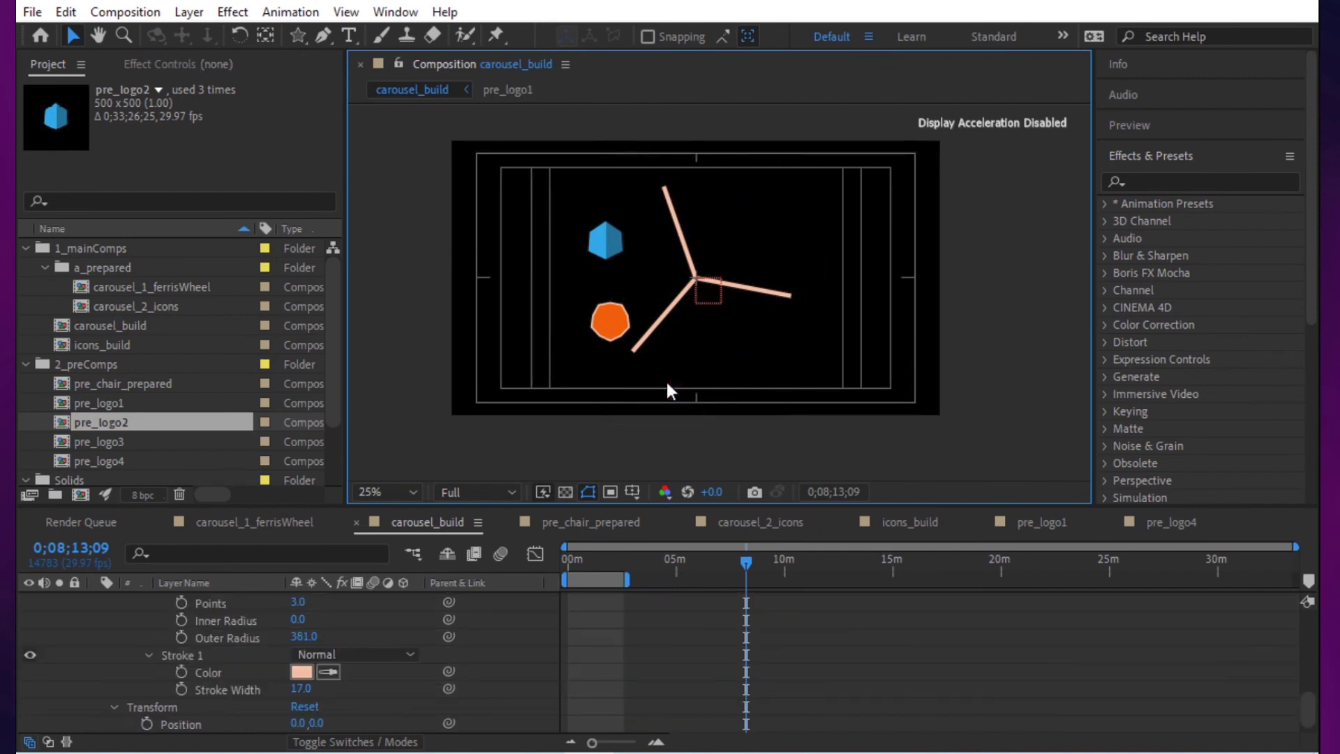
Step: Duplicate the pre_logo2 layer and replace the copy's source with pre_logo4
{"action": "left_click", "coordinate": [109, 462]}
{"action": "left_click", "coordinate": [623, 241]}
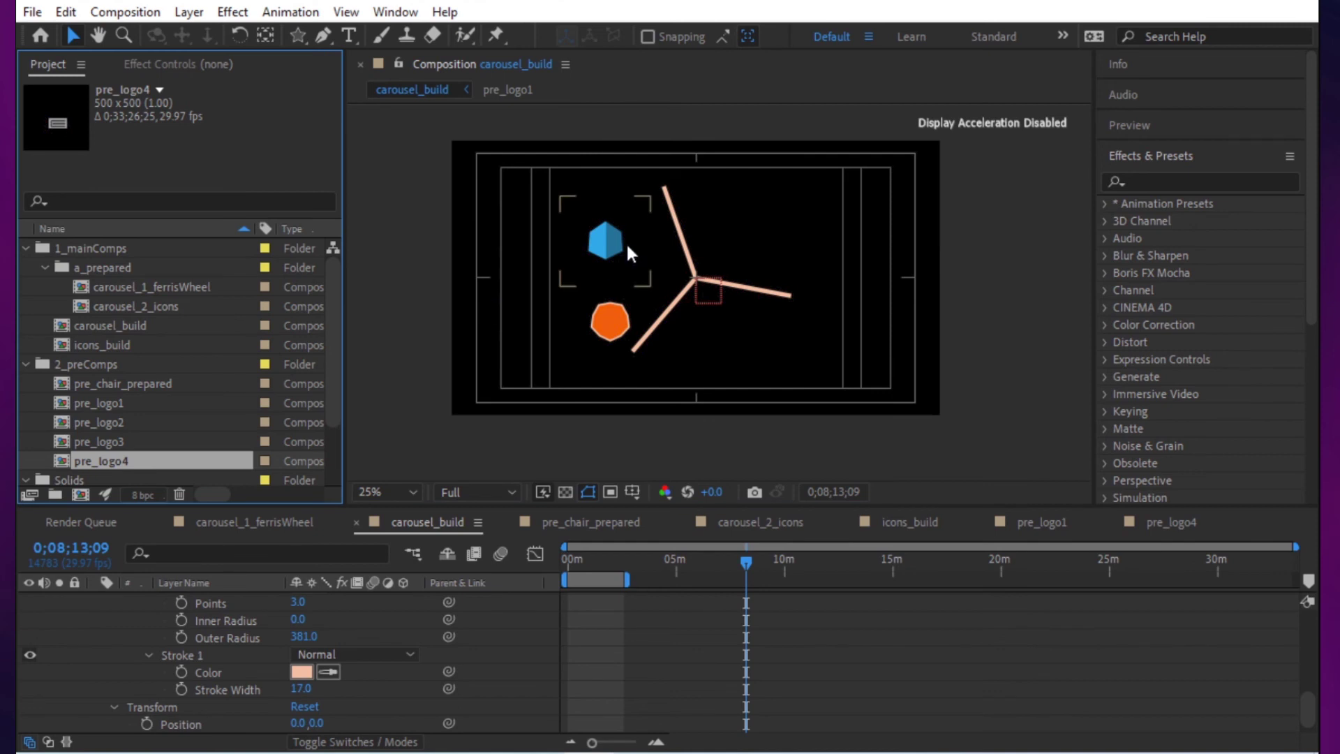
{"action": "key", "text": "ctrl+d"}
{"action": "key", "text": "ctrl+alt+slash"}
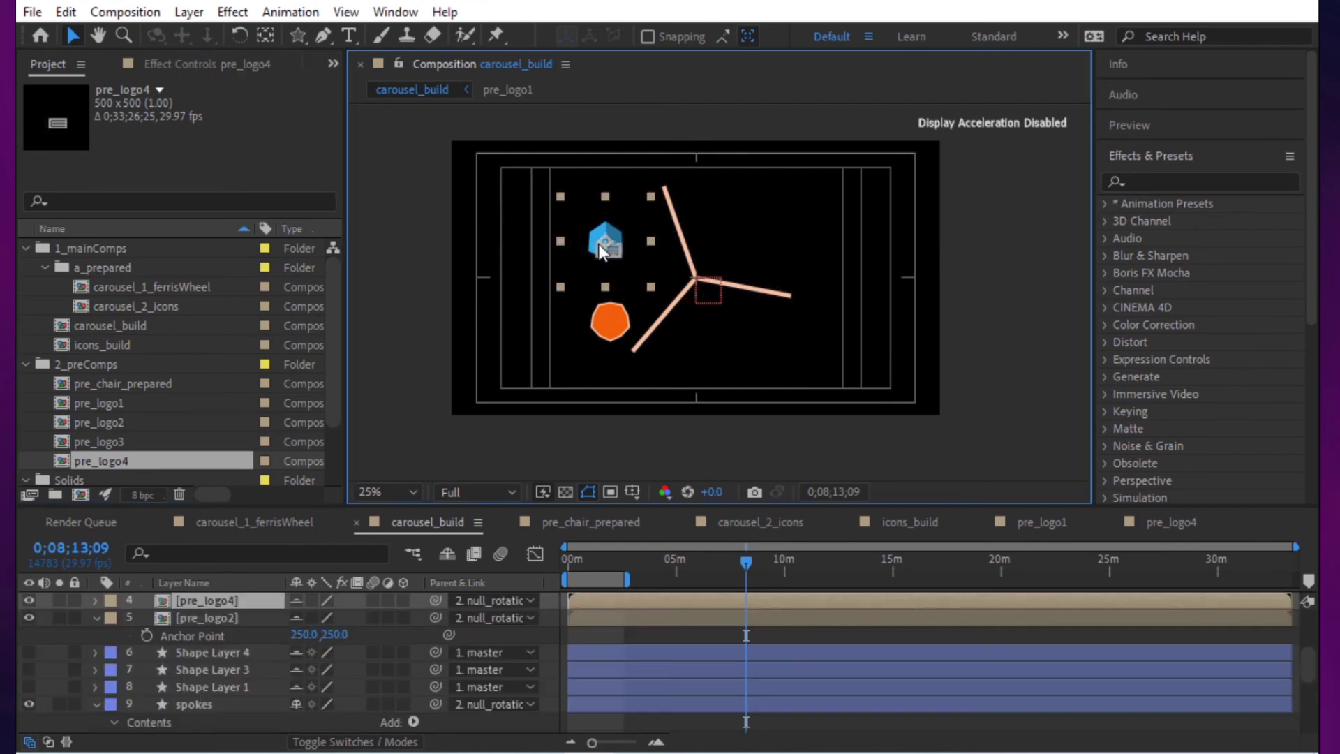
Step: Move the pre_logo4, pre_logo2 and pre_logo1 icons onto the outer ends of the three spokes
{"action": "left_click_drag", "start_coordinate": [605, 250], "coordinate": [832, 327]}
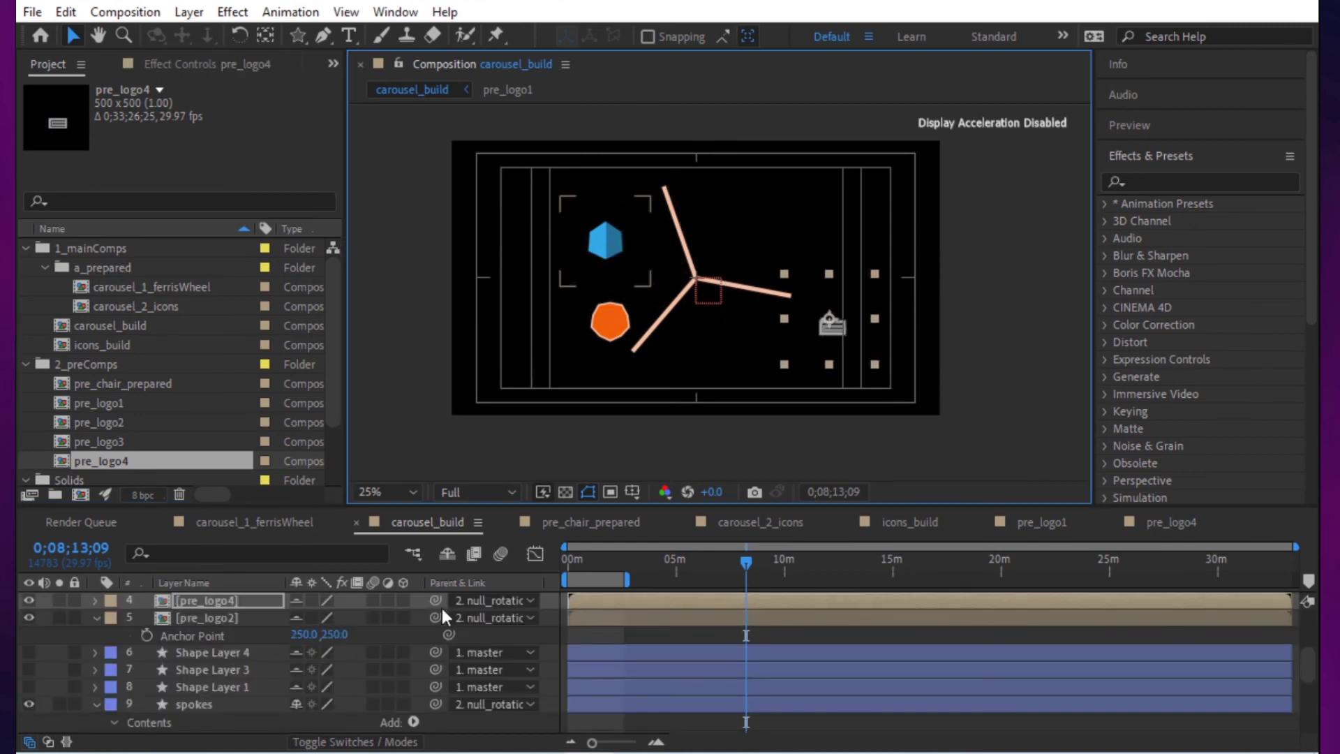
{"action": "left_click_drag", "start_coordinate": [827, 328], "coordinate": [795, 298]}
{"action": "left_click_drag", "start_coordinate": [585, 253], "coordinate": [643, 195]}
{"action": "left_click_drag", "start_coordinate": [600, 347], "coordinate": [619, 380]}
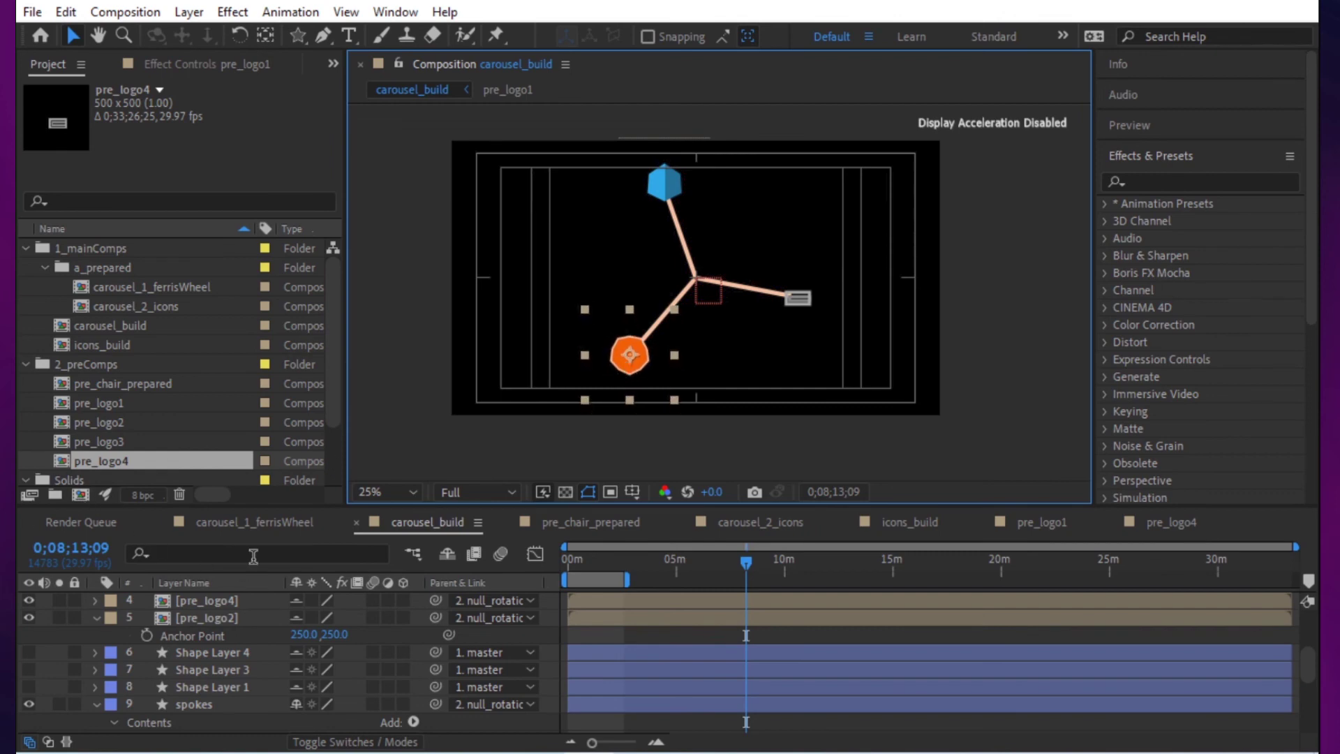
Step: Replace the source of the pre_logo2 layer on the upper spoke with pre_logo3
{"action": "left_click", "coordinate": [209, 618]}
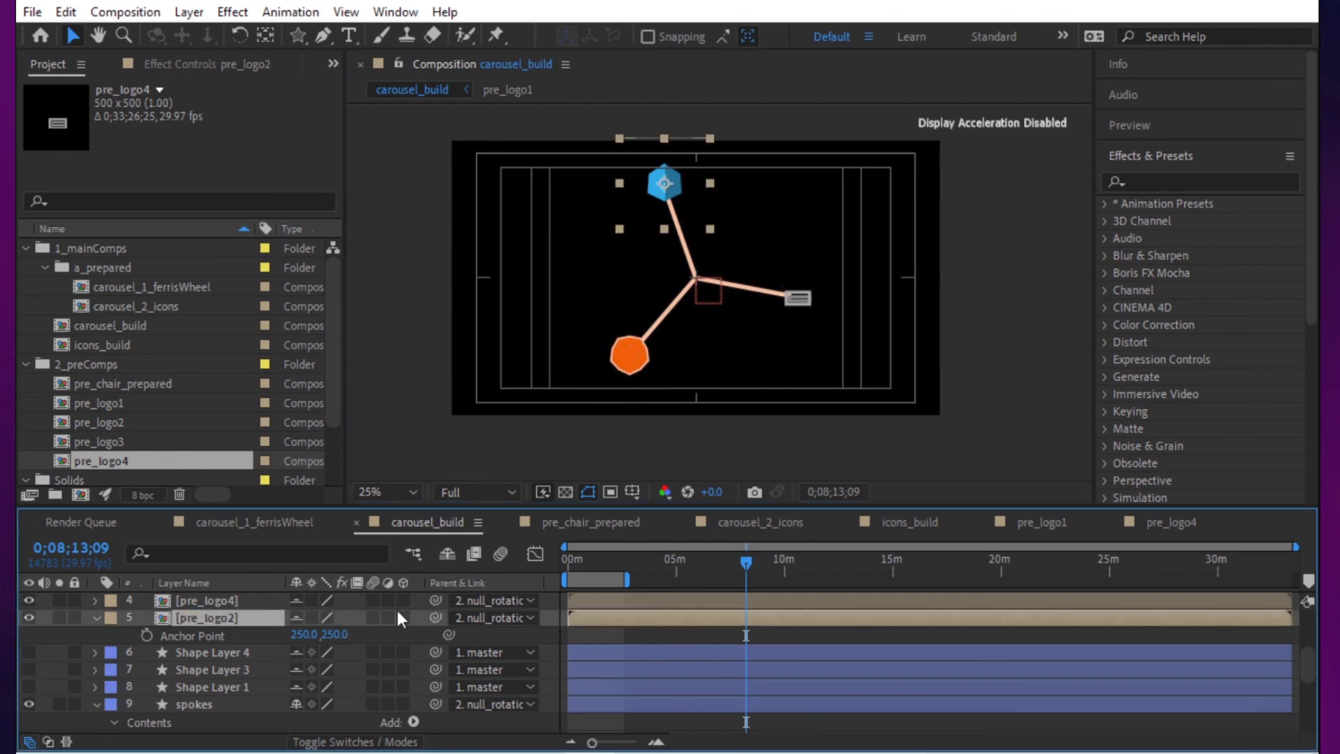
{"action": "scroll", "coordinate": [265, 660], "scroll_direction": "up", "scroll_amount": 3}
{"action": "left_click", "coordinate": [117, 440]}
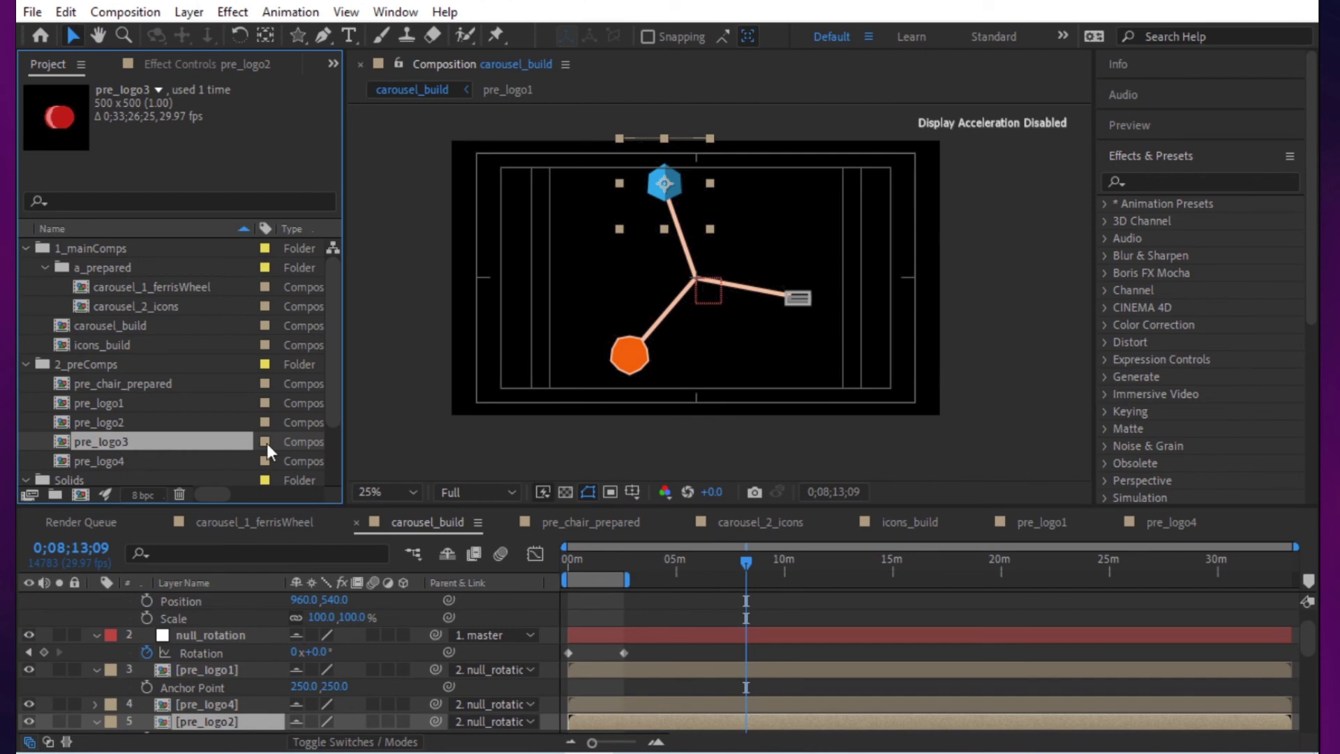
{"action": "scroll", "coordinate": [275, 438], "scroll_direction": "down", "scroll_amount": 1}
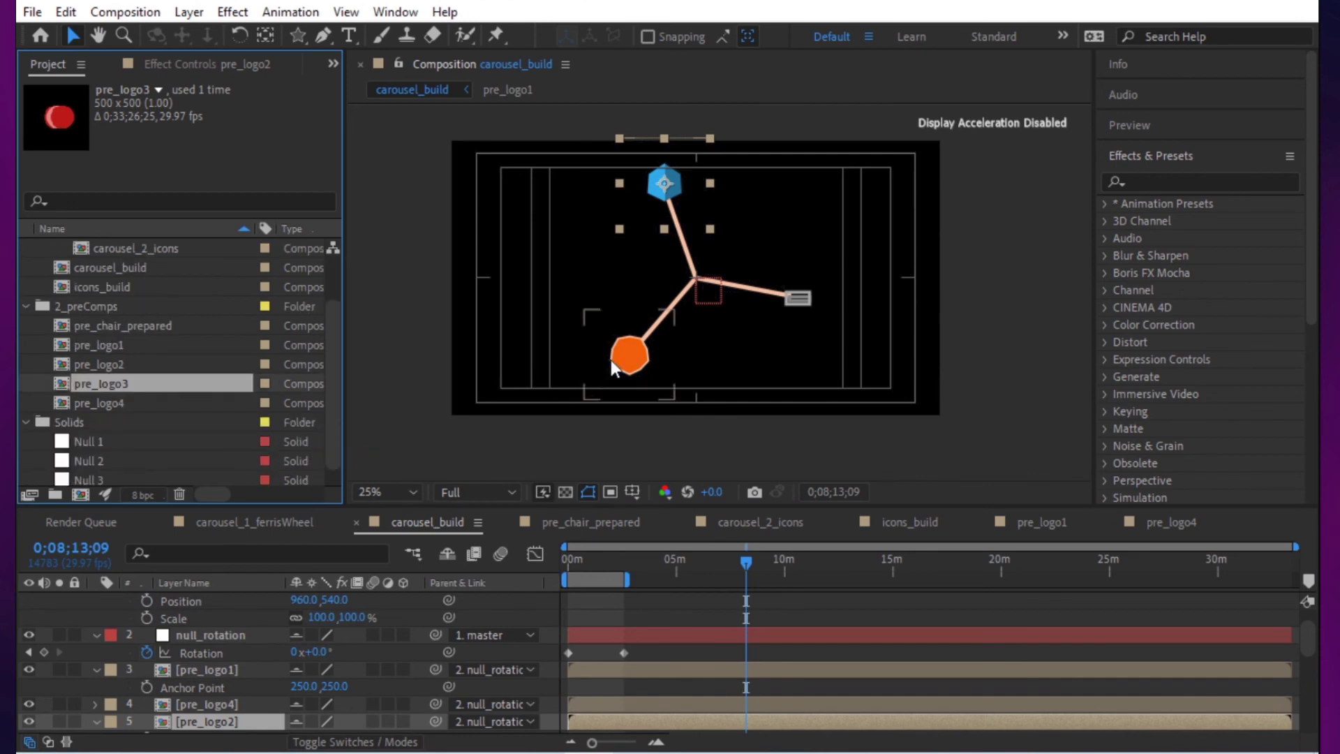
{"action": "scroll", "coordinate": [379, 553], "scroll_direction": "down", "scroll_amount": 3}
{"action": "key", "text": "ctrl+alt+slash"}
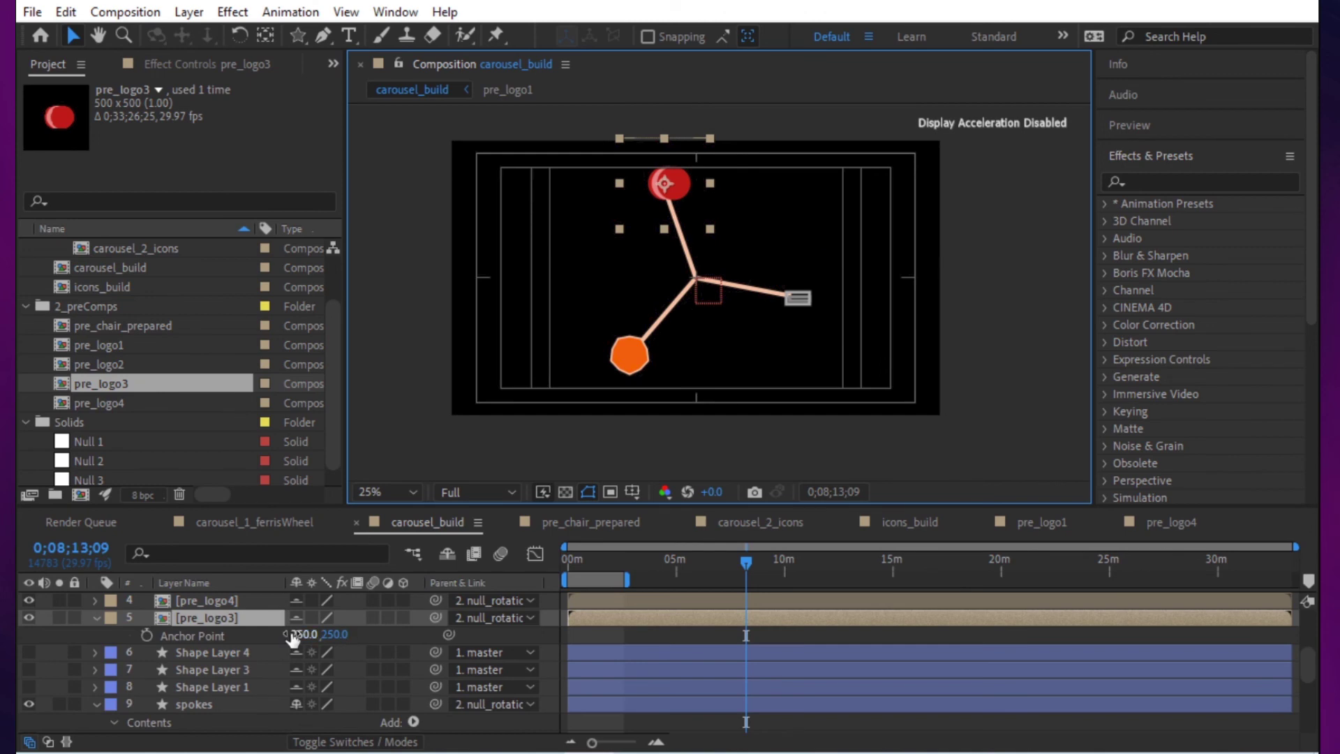
Step: Return the playhead to 0;00;00;00 and scale the pre_logo1, pre_logo4 and pre_logo3 layers to 128%
{"action": "mouse_move", "coordinate": [576, 561]}
{"action": "left_mouse_down"}
{"action": "mouse_move", "coordinate": [637, 569]}
{"action": "mouse_move", "coordinate": [564, 575]}
{"action": "left_mouse_up"}
{"action": "scroll", "coordinate": [206, 642], "scroll_direction": "down", "scroll_amount": 5}
{"action": "scroll", "coordinate": [205, 674], "scroll_direction": "up", "scroll_amount": 6}
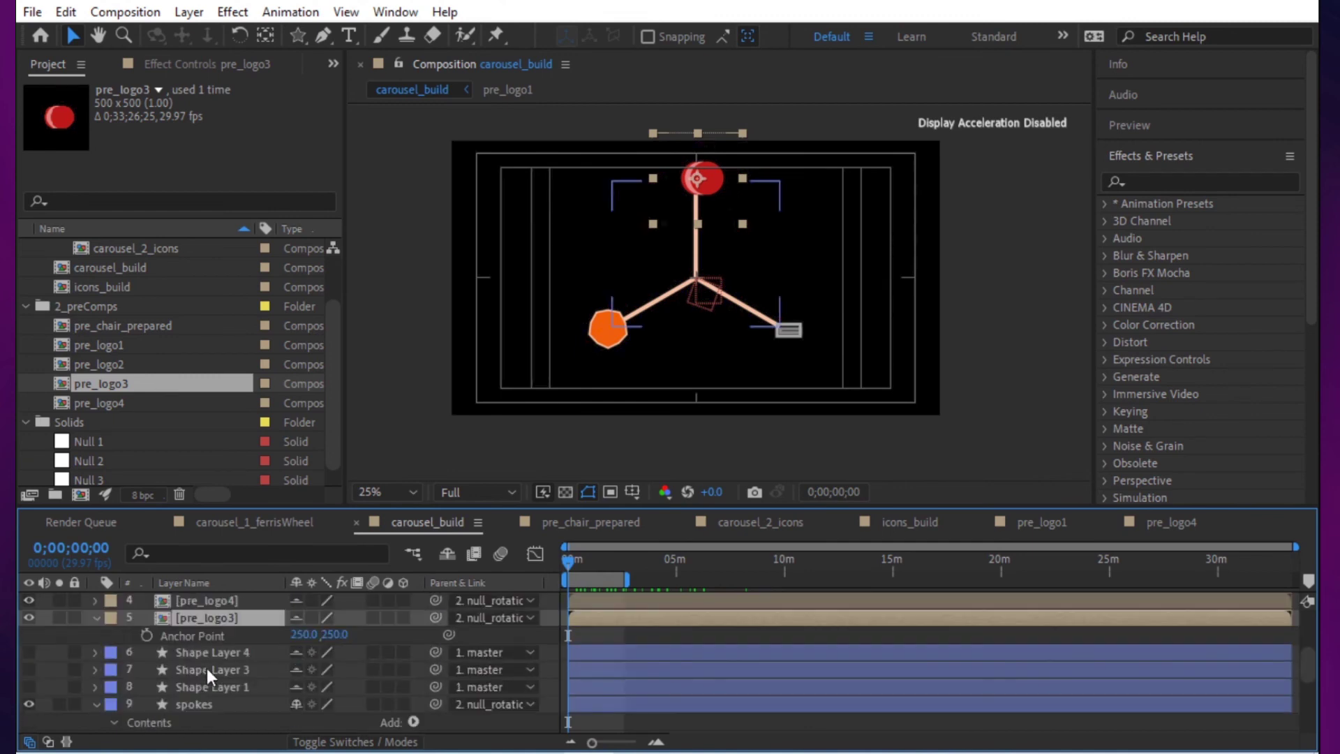
{"action": "scroll", "coordinate": [227, 672], "scroll_direction": "down", "scroll_amount": 1}
{"action": "left_click", "coordinate": [237, 636]}
{"action": "key", "text": "s"}
{"action": "left_click", "coordinate": [211, 653]}
{"action": "left_click", "coordinate": [248, 703], "text": "shift"}
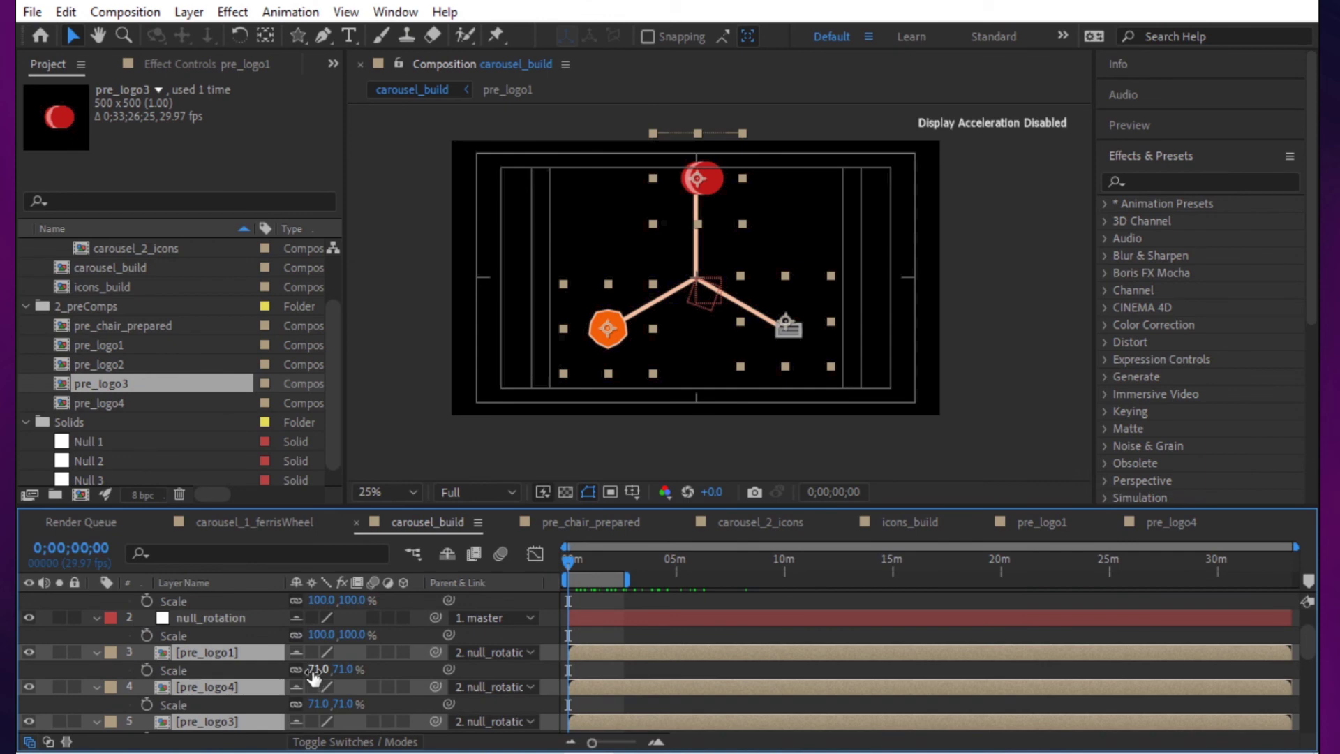
{"action": "key", "text": "s"}
{"action": "left_click_drag", "start_coordinate": [310, 668], "coordinate": [497, 646]}
{"action": "left_click", "coordinate": [621, 628]}
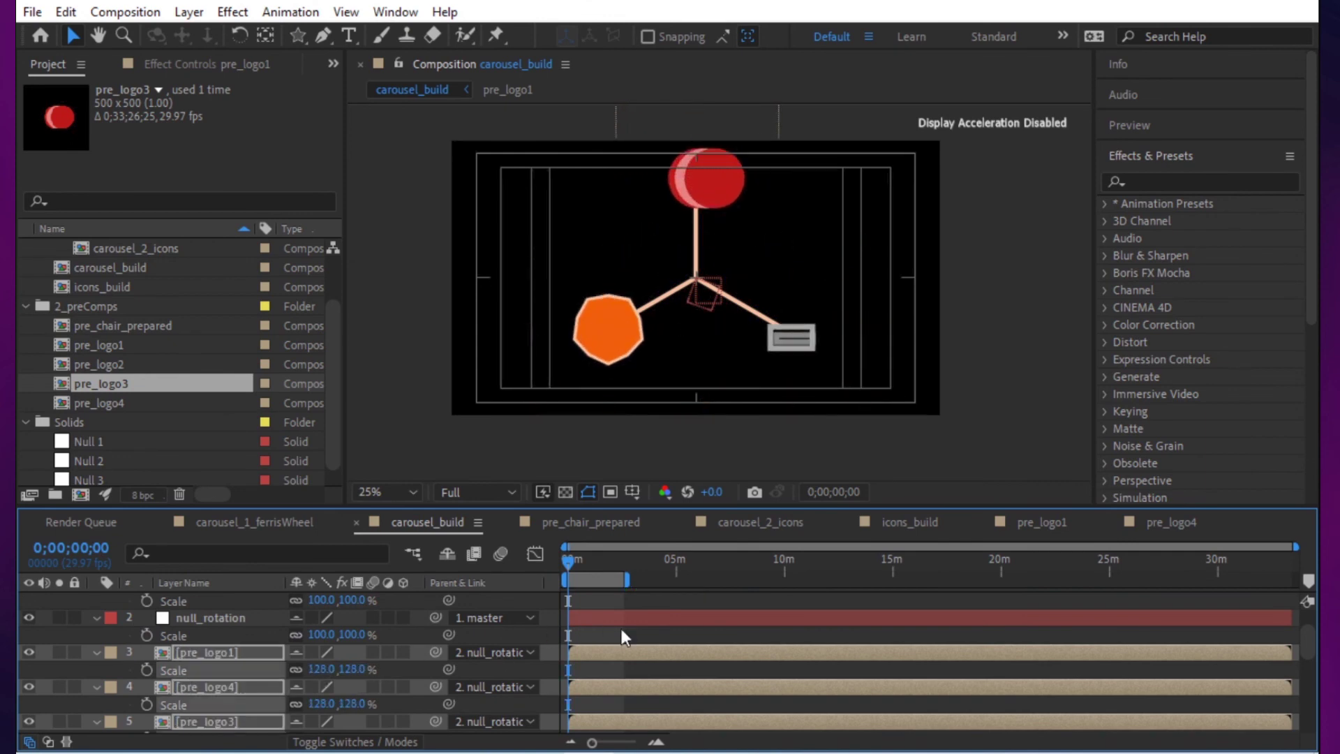
Step: Add a Scale keyframe to the pre_logo1 layer at 0;00;50;21
{"action": "scroll", "coordinate": [546, 608], "scroll_direction": "down", "scroll_amount": 2}
{"action": "scroll", "coordinate": [548, 607], "scroll_direction": "up", "scroll_amount": 3}
{"action": "mouse_move", "coordinate": [570, 555]}
{"action": "left_mouse_down"}
{"action": "mouse_move", "coordinate": [597, 552]}
{"action": "mouse_move", "coordinate": [584, 560]}
{"action": "left_mouse_up"}
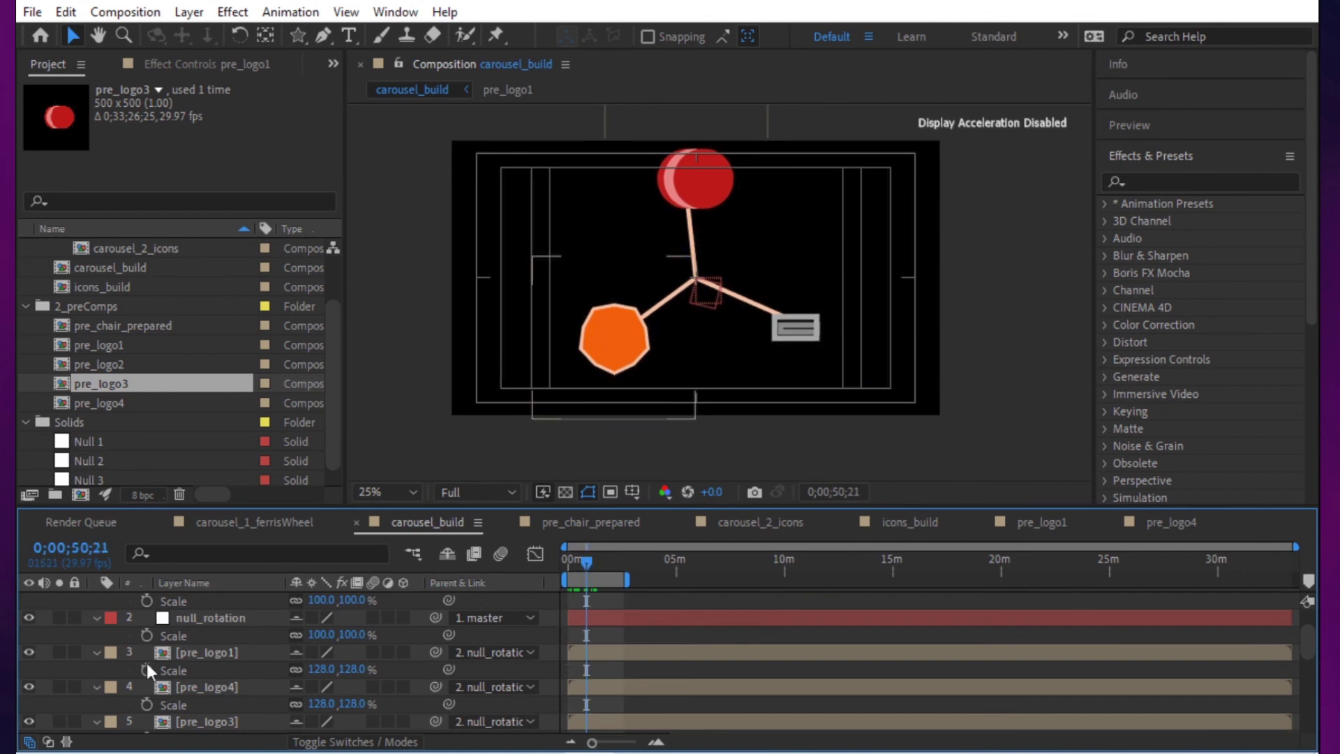
{"action": "left_click", "coordinate": [215, 656]}
{"action": "left_click", "coordinate": [148, 669]}
Step: At 0;00;05;19, set the Scale of the pre_logo1 and pre_logo4 layers to 50%
{"action": "left_click_drag", "start_coordinate": [600, 555], "coordinate": [568, 558]}
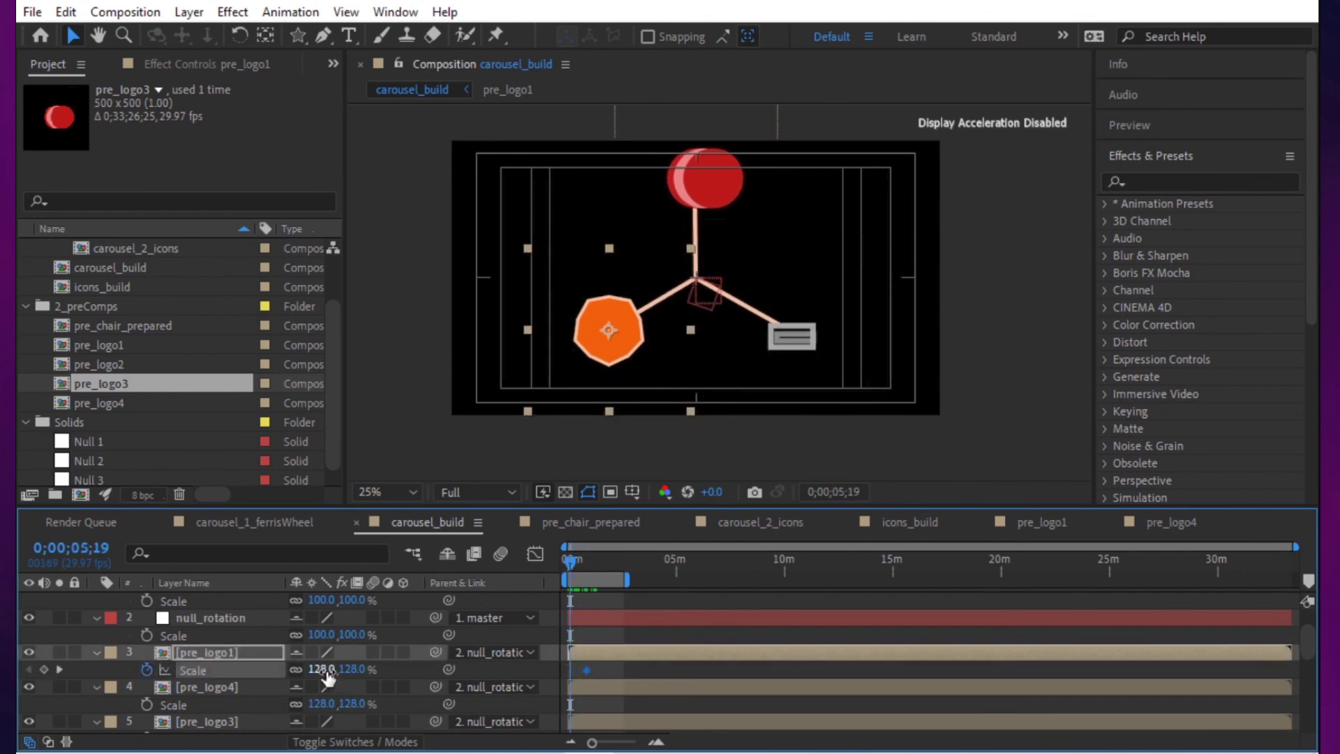
{"action": "type", "text": "20"}
{"action": "key", "text": "Return"}
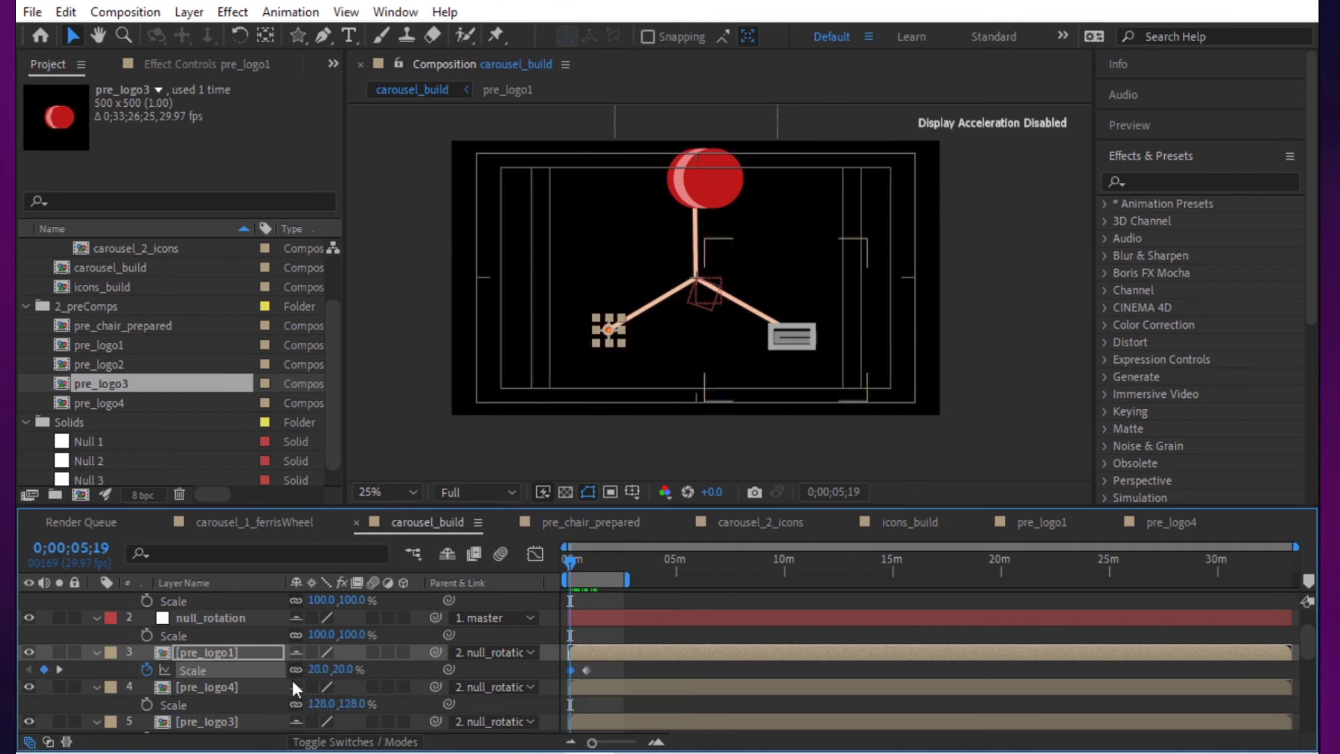
{"action": "left_click", "coordinate": [318, 669]}
{"action": "type", "text": "50"}
{"action": "key", "text": "Return"}
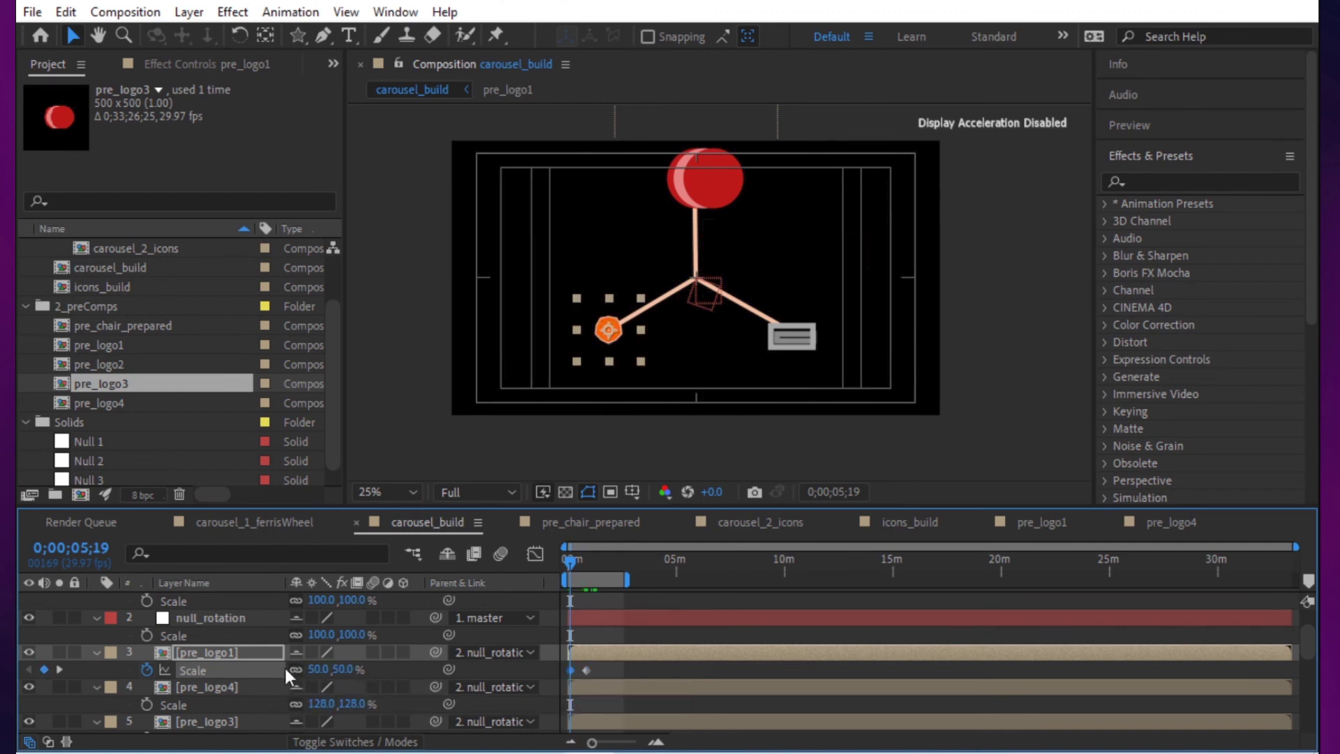
{"action": "type", "text": "50"}
{"action": "key", "text": "Return"}
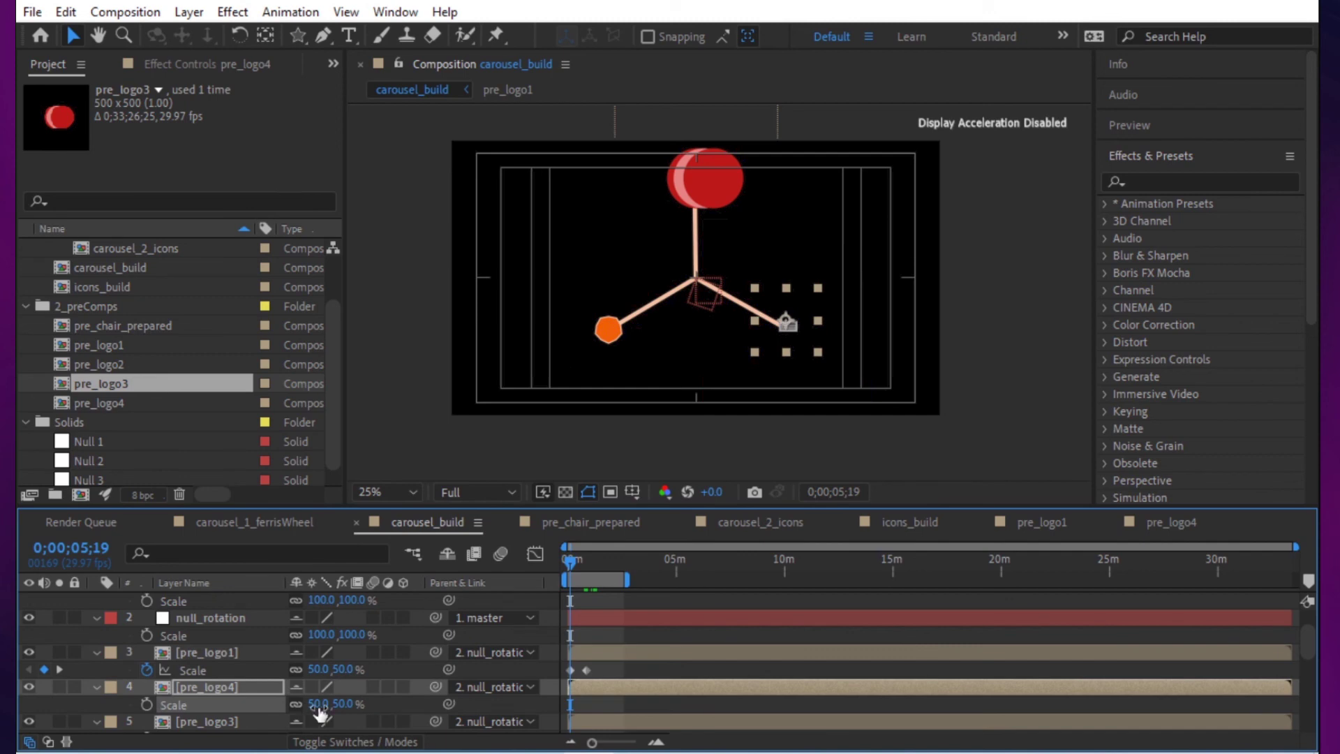
Step: Set the Scale of the pre_logo3 layer to 50%
{"action": "scroll", "coordinate": [321, 701], "scroll_direction": "down", "scroll_amount": 1}
{"action": "type", "text": "50"}
{"action": "key", "text": "Return"}
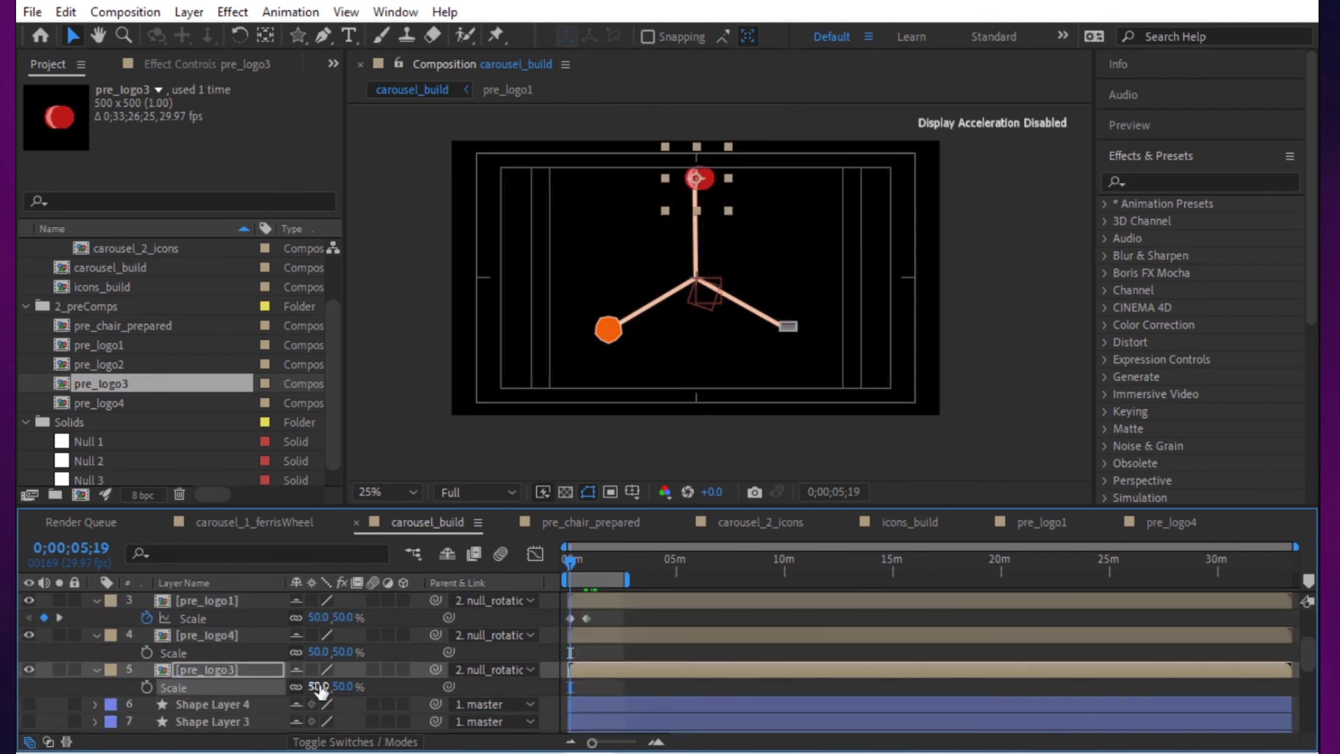
Step: At 0;01;30;05, set the Scale of the pre_logo1 layer to 50% as a third keyframe
{"action": "left_click_drag", "start_coordinate": [556, 556], "coordinate": [600, 562]}
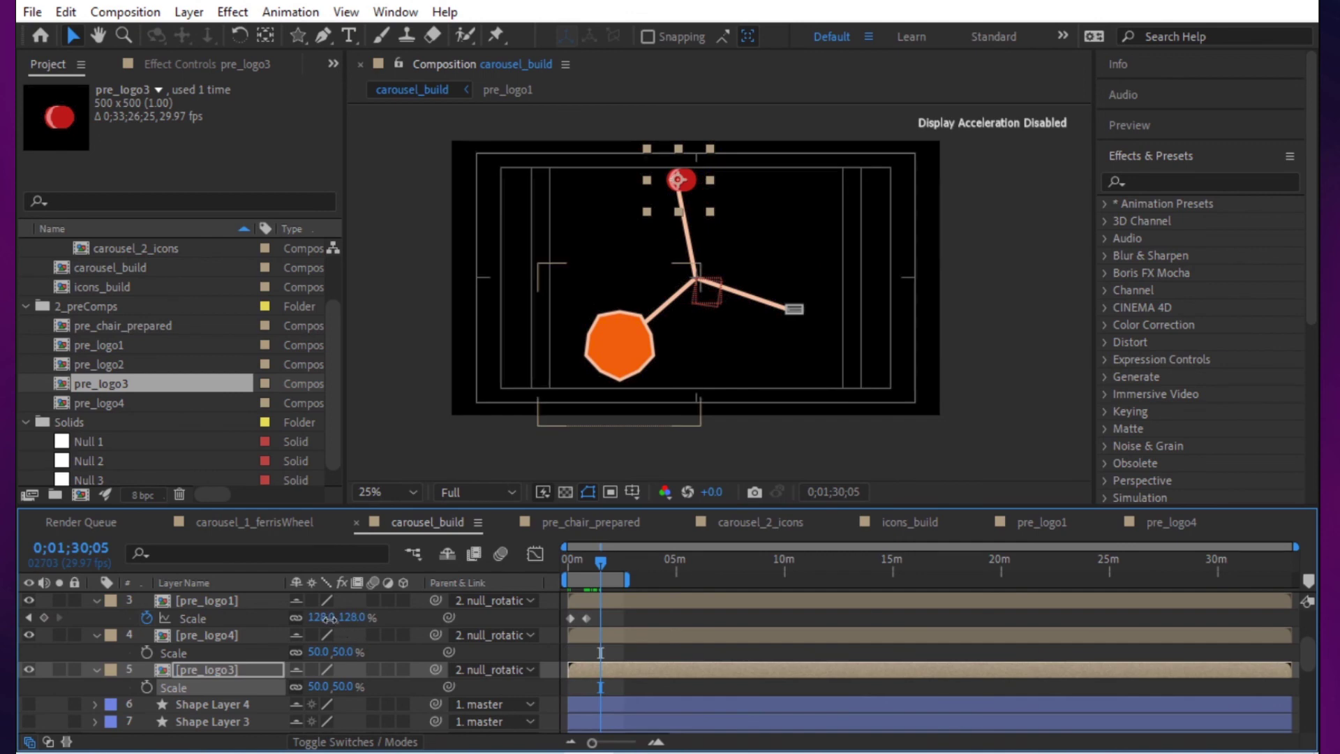
{"action": "type", "text": "50"}
{"action": "key", "text": "Return"}
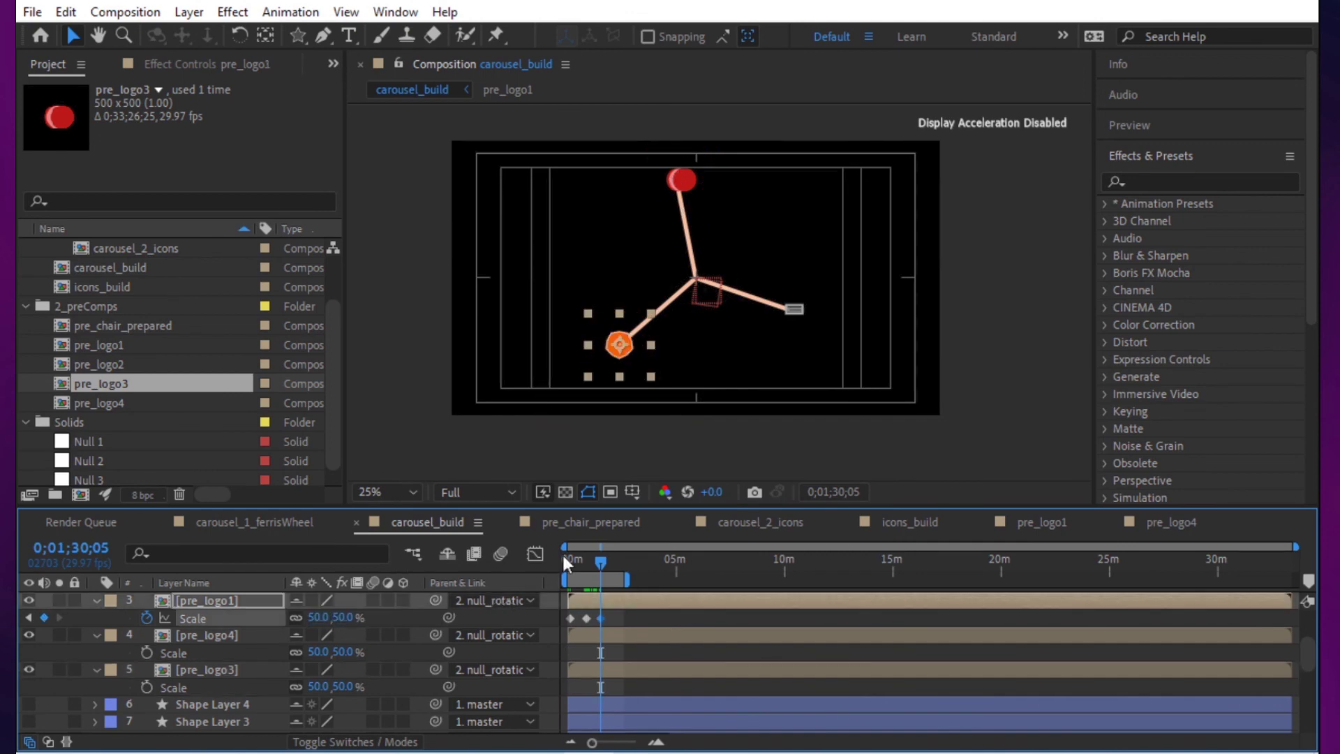
Step: Copy the three Scale keyframes of pre_logo1 and paste them onto the pre_logo4 layer starting at 0;00;47;26
{"action": "left_click", "coordinate": [584, 558]}
{"action": "left_click_drag", "start_coordinate": [616, 614], "coordinate": [560, 629]}
{"action": "key", "text": "ctrl+c"}
{"action": "left_click", "coordinate": [600, 633]}
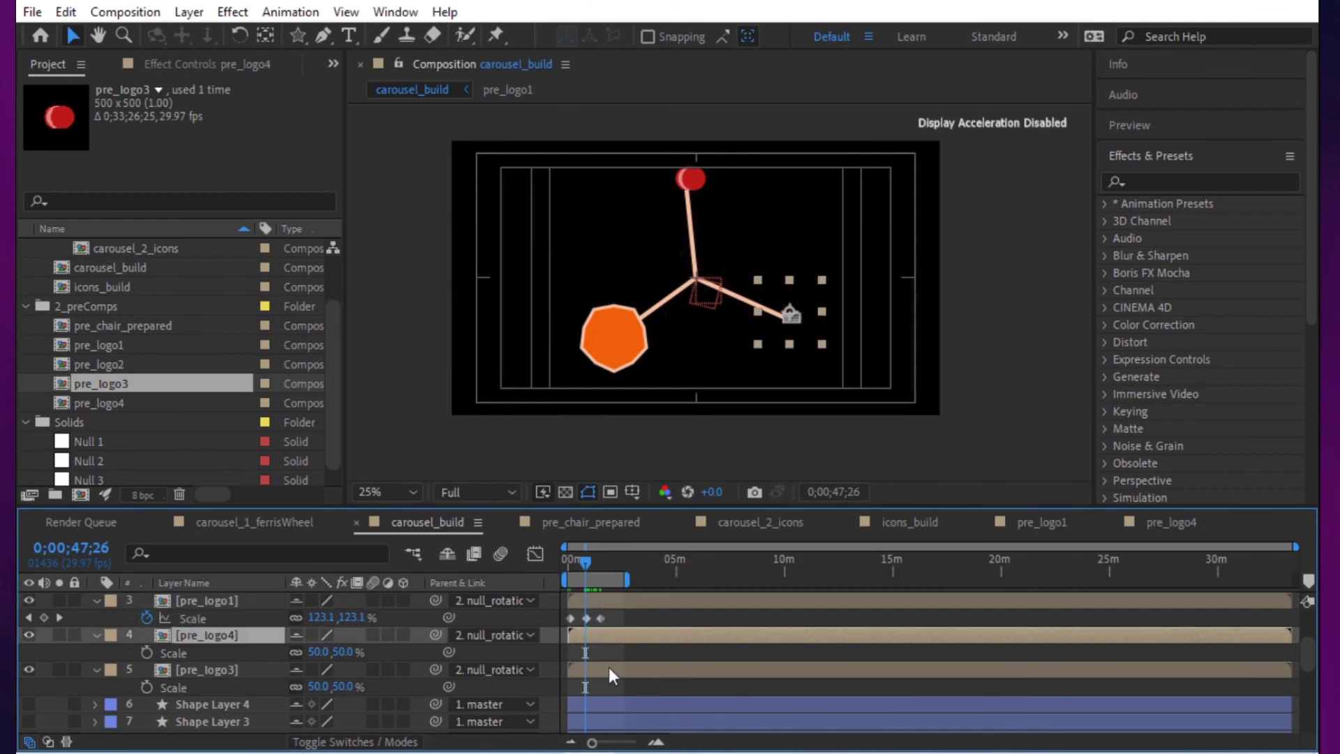
{"action": "key", "text": "ctrl+v"}
Step: Paste the copied Scale keyframes onto the pre_logo3 layer starting at 0;01;33;00, and scrub the timeline to 0;01;30;05 to check the scaling
{"action": "left_click", "coordinate": [602, 559]}
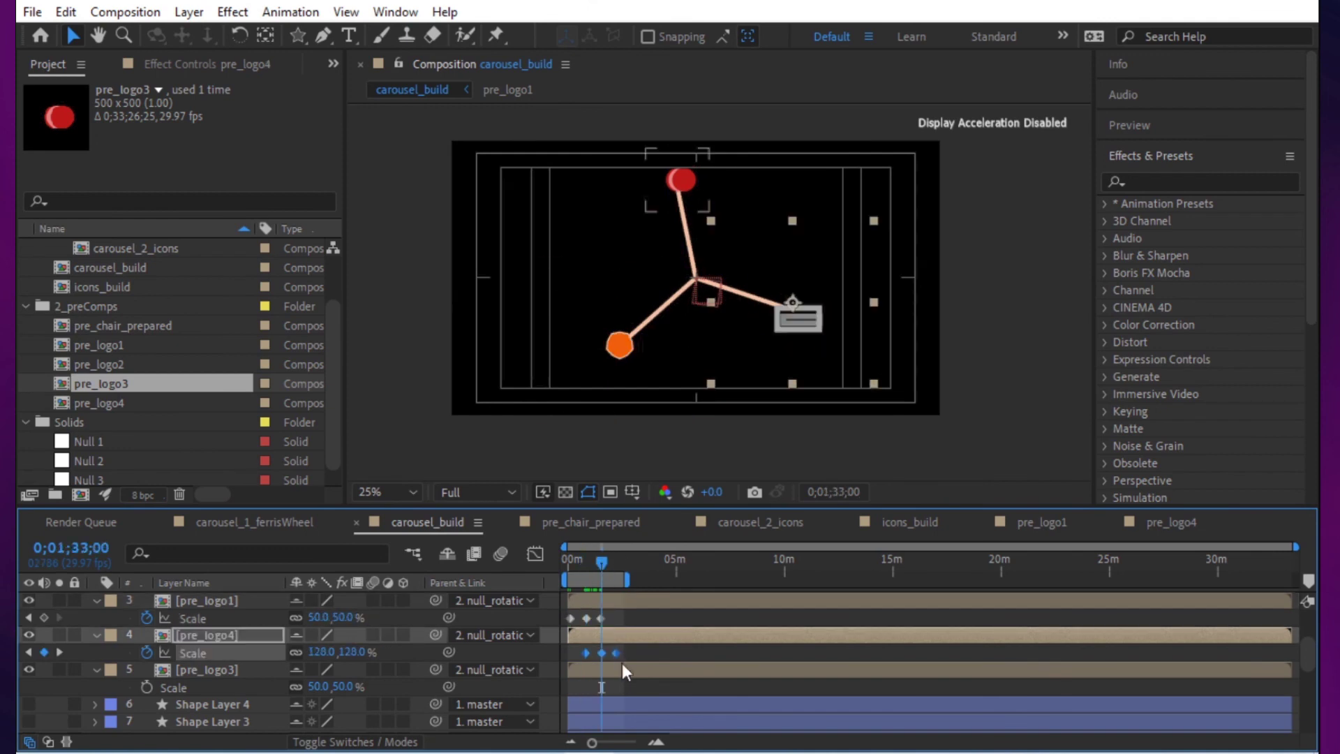
{"action": "left_click", "coordinate": [623, 670]}
{"action": "key", "text": "ctrl+v"}
{"action": "mouse_move", "coordinate": [576, 562]}
{"action": "left_mouse_down"}
{"action": "mouse_move", "coordinate": [649, 559]}
{"action": "mouse_move", "coordinate": [547, 582]}
{"action": "mouse_move", "coordinate": [597, 586]}
{"action": "mouse_move", "coordinate": [559, 560]}
{"action": "mouse_move", "coordinate": [600, 563]}
{"action": "left_mouse_up"}
{"action": "right_click", "coordinate": [605, 590]}
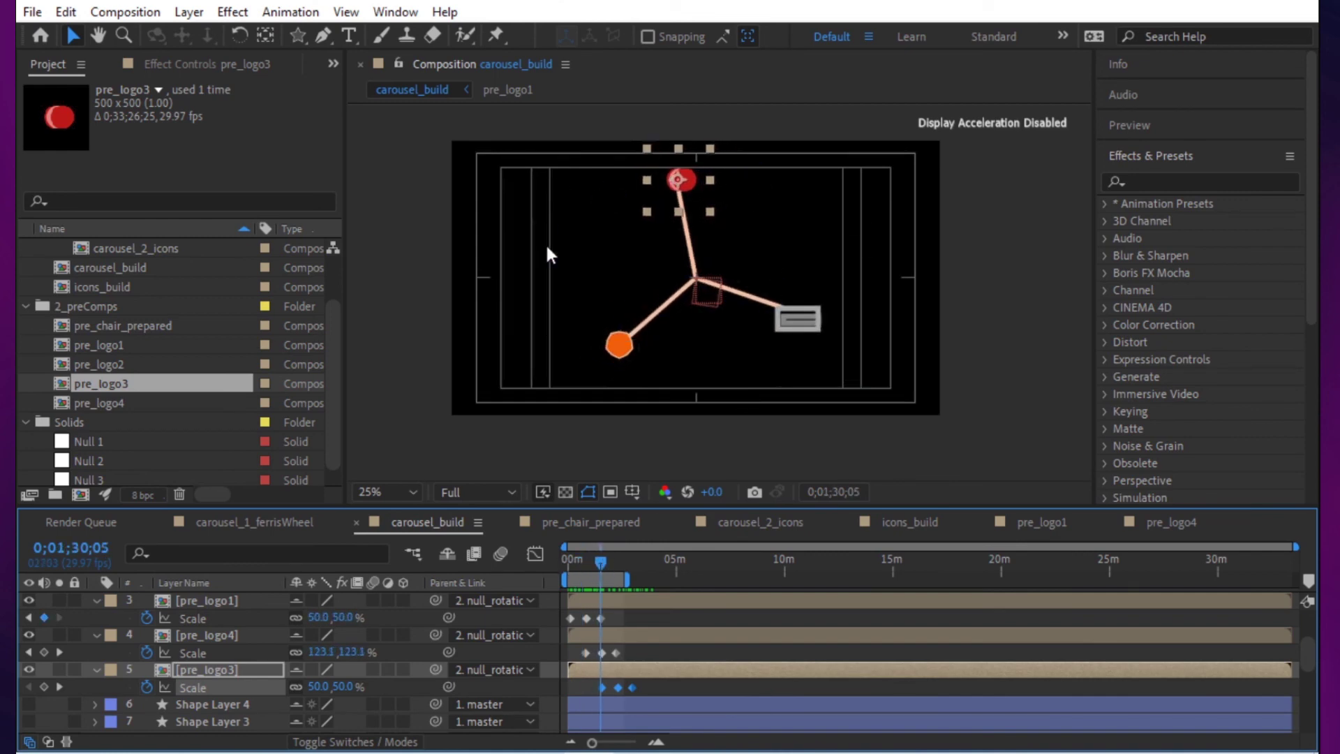